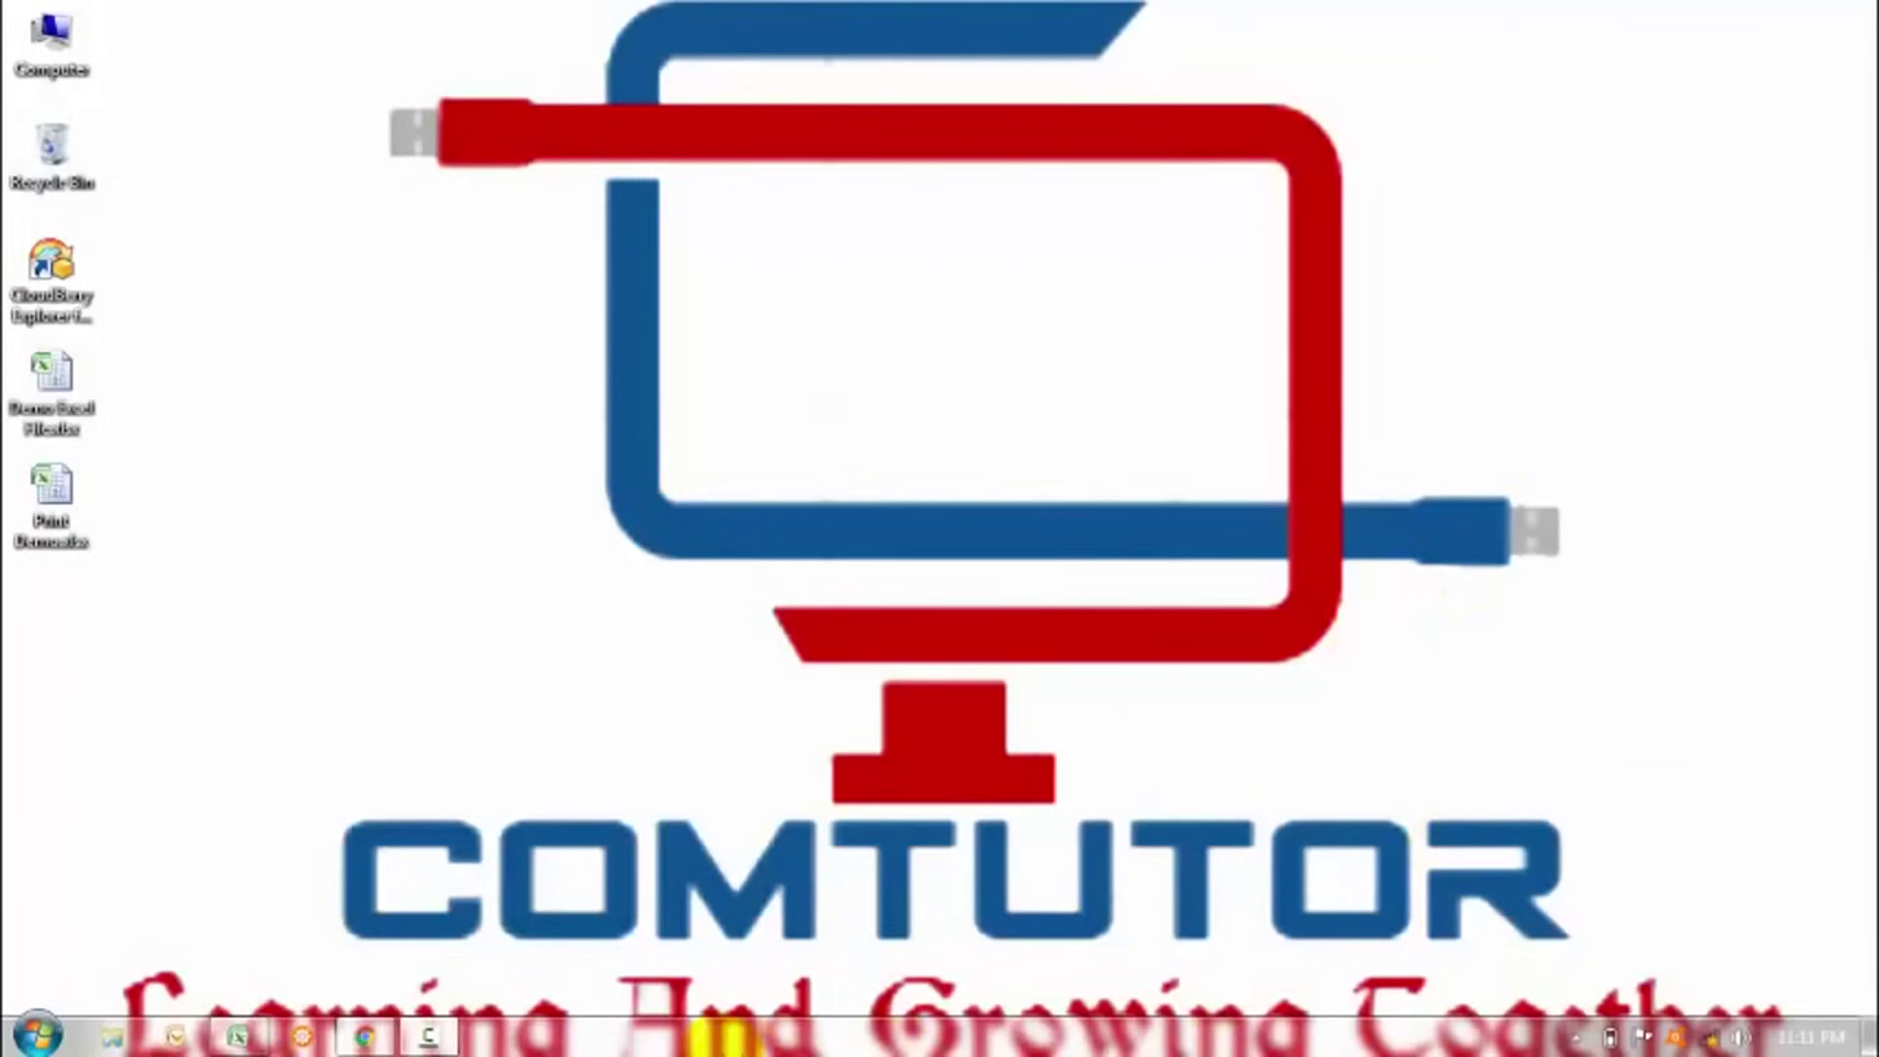
Restore the Chrome window showing the YouTube Creator Studio Comments page.
{"action": "left_click", "coordinate": [366, 1035]}
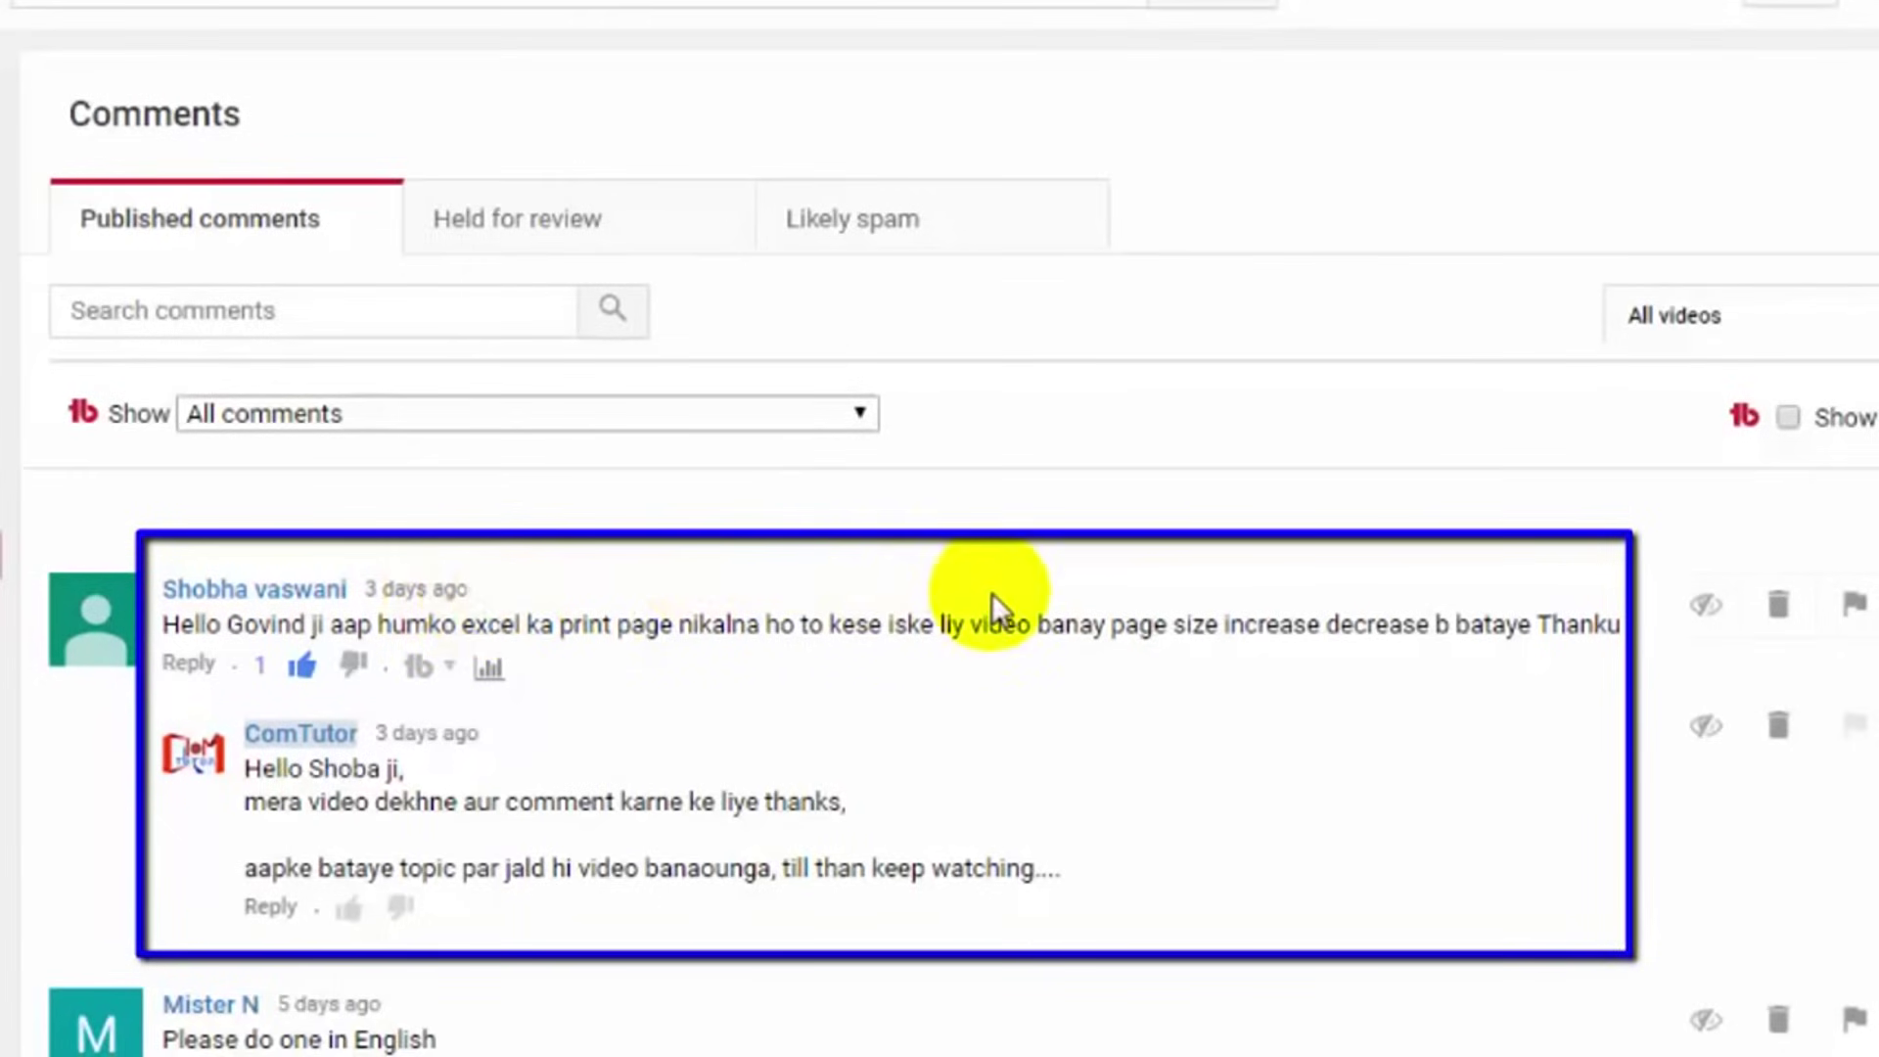
Subscribe to ComTutor and save 'Send me all notifications for this channel' in the bell preferences.
{"action": "mouse_move", "coordinate": [554, 594]}
{"action": "left_mouse_down"}
{"action": "mouse_move", "coordinate": [1605, 713]}
{"action": "mouse_move", "coordinate": [1630, 671]}
{"action": "left_mouse_up"}
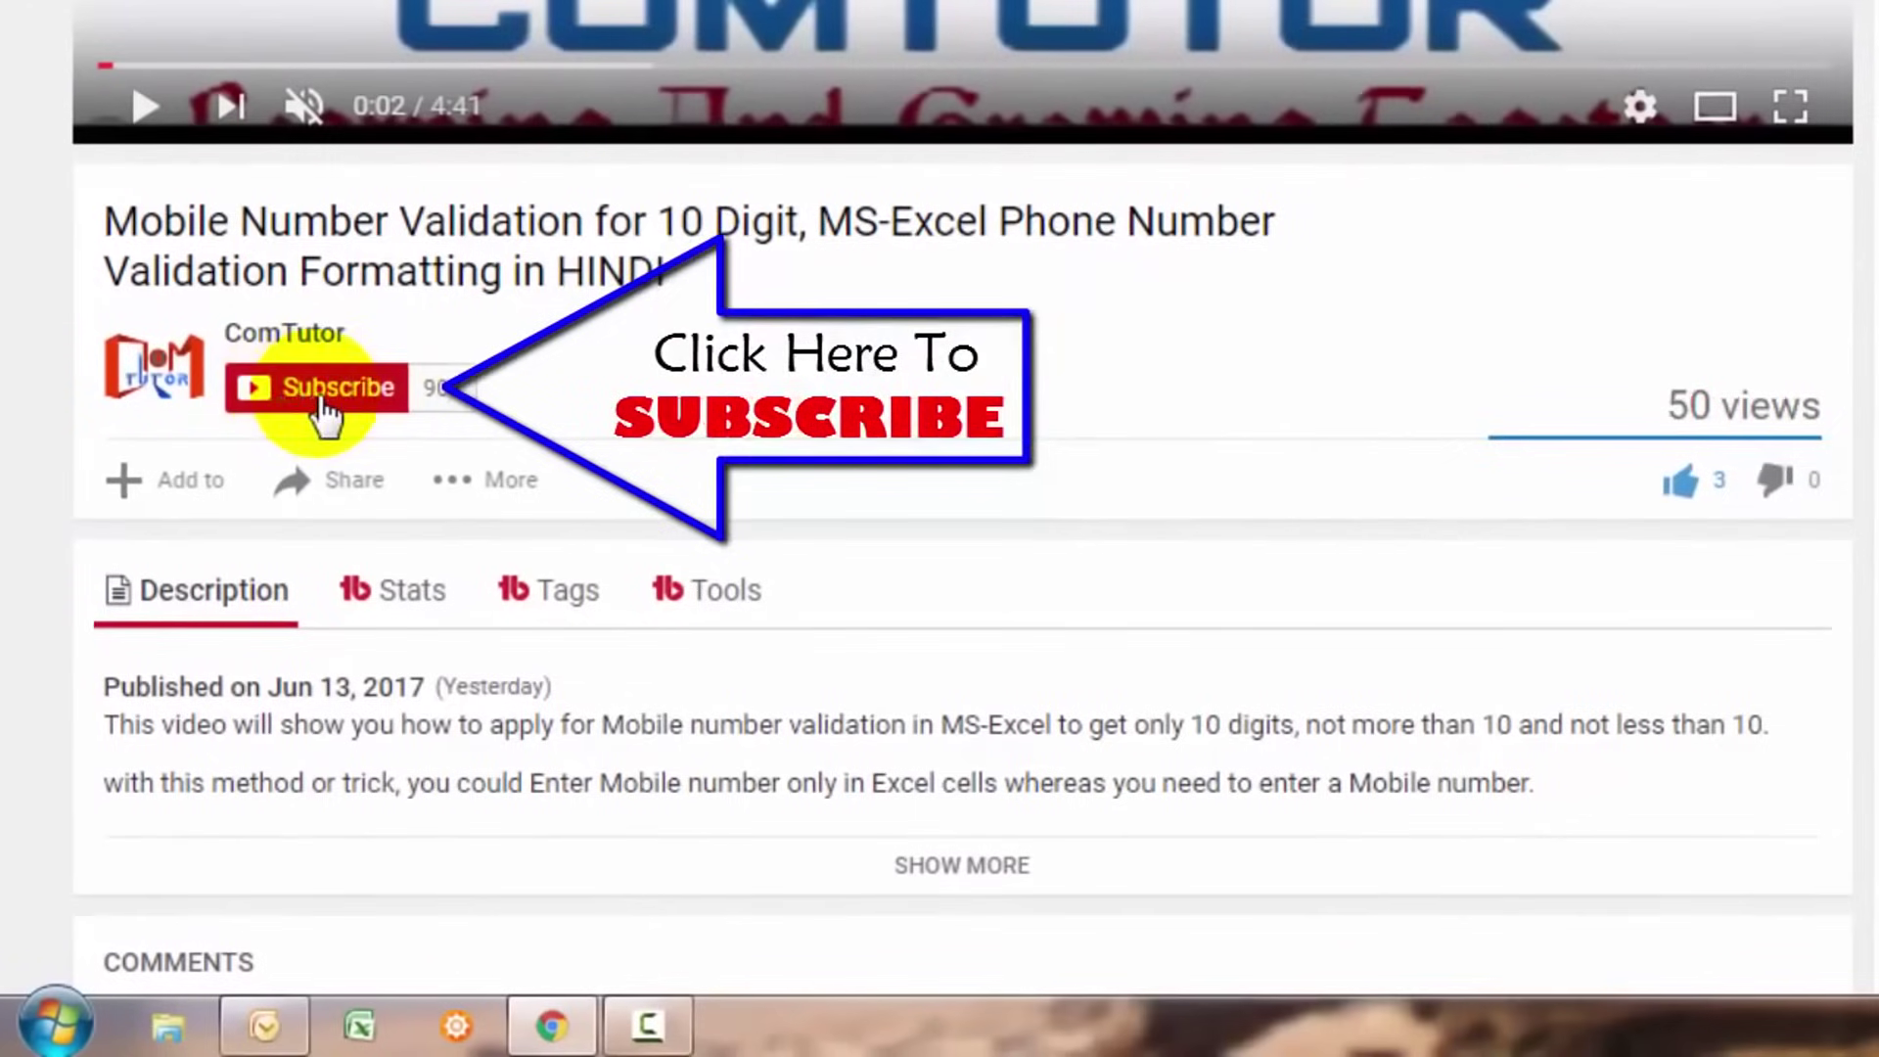
{"action": "left_click", "coordinate": [264, 430]}
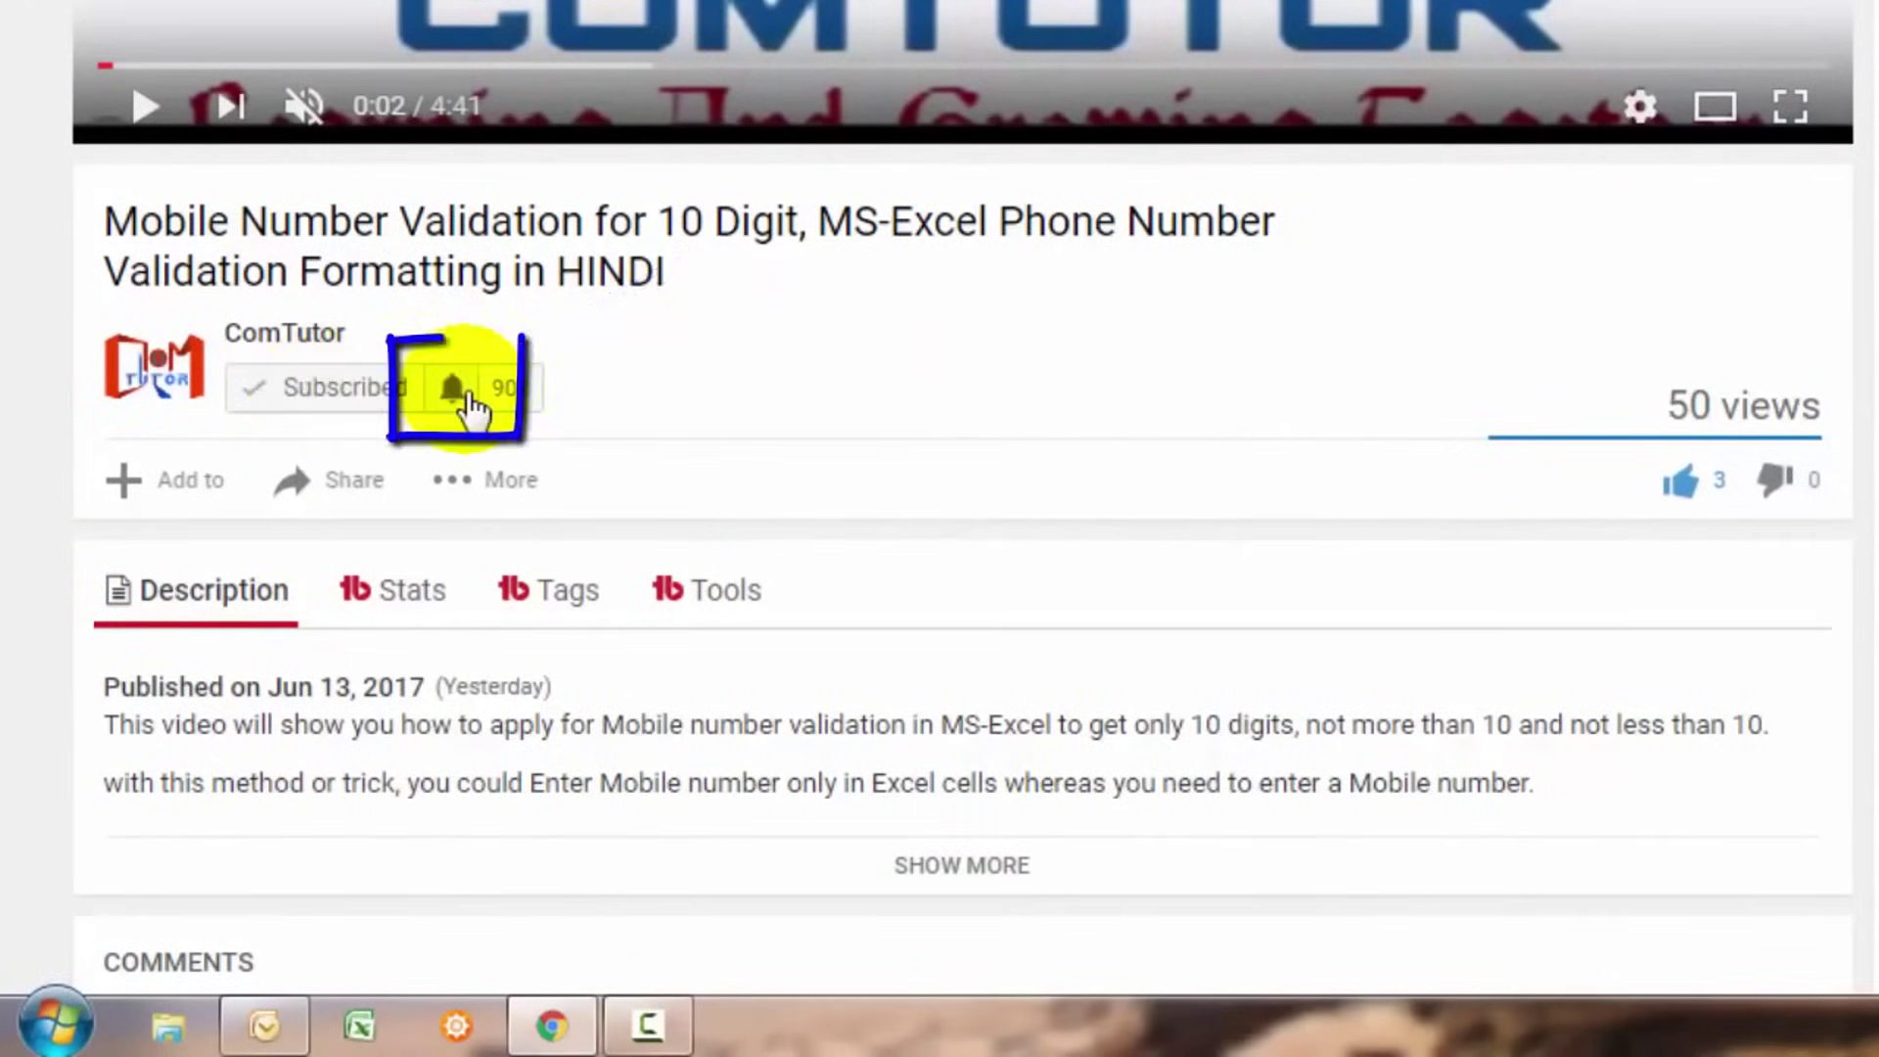
{"action": "left_click", "coordinate": [452, 391]}
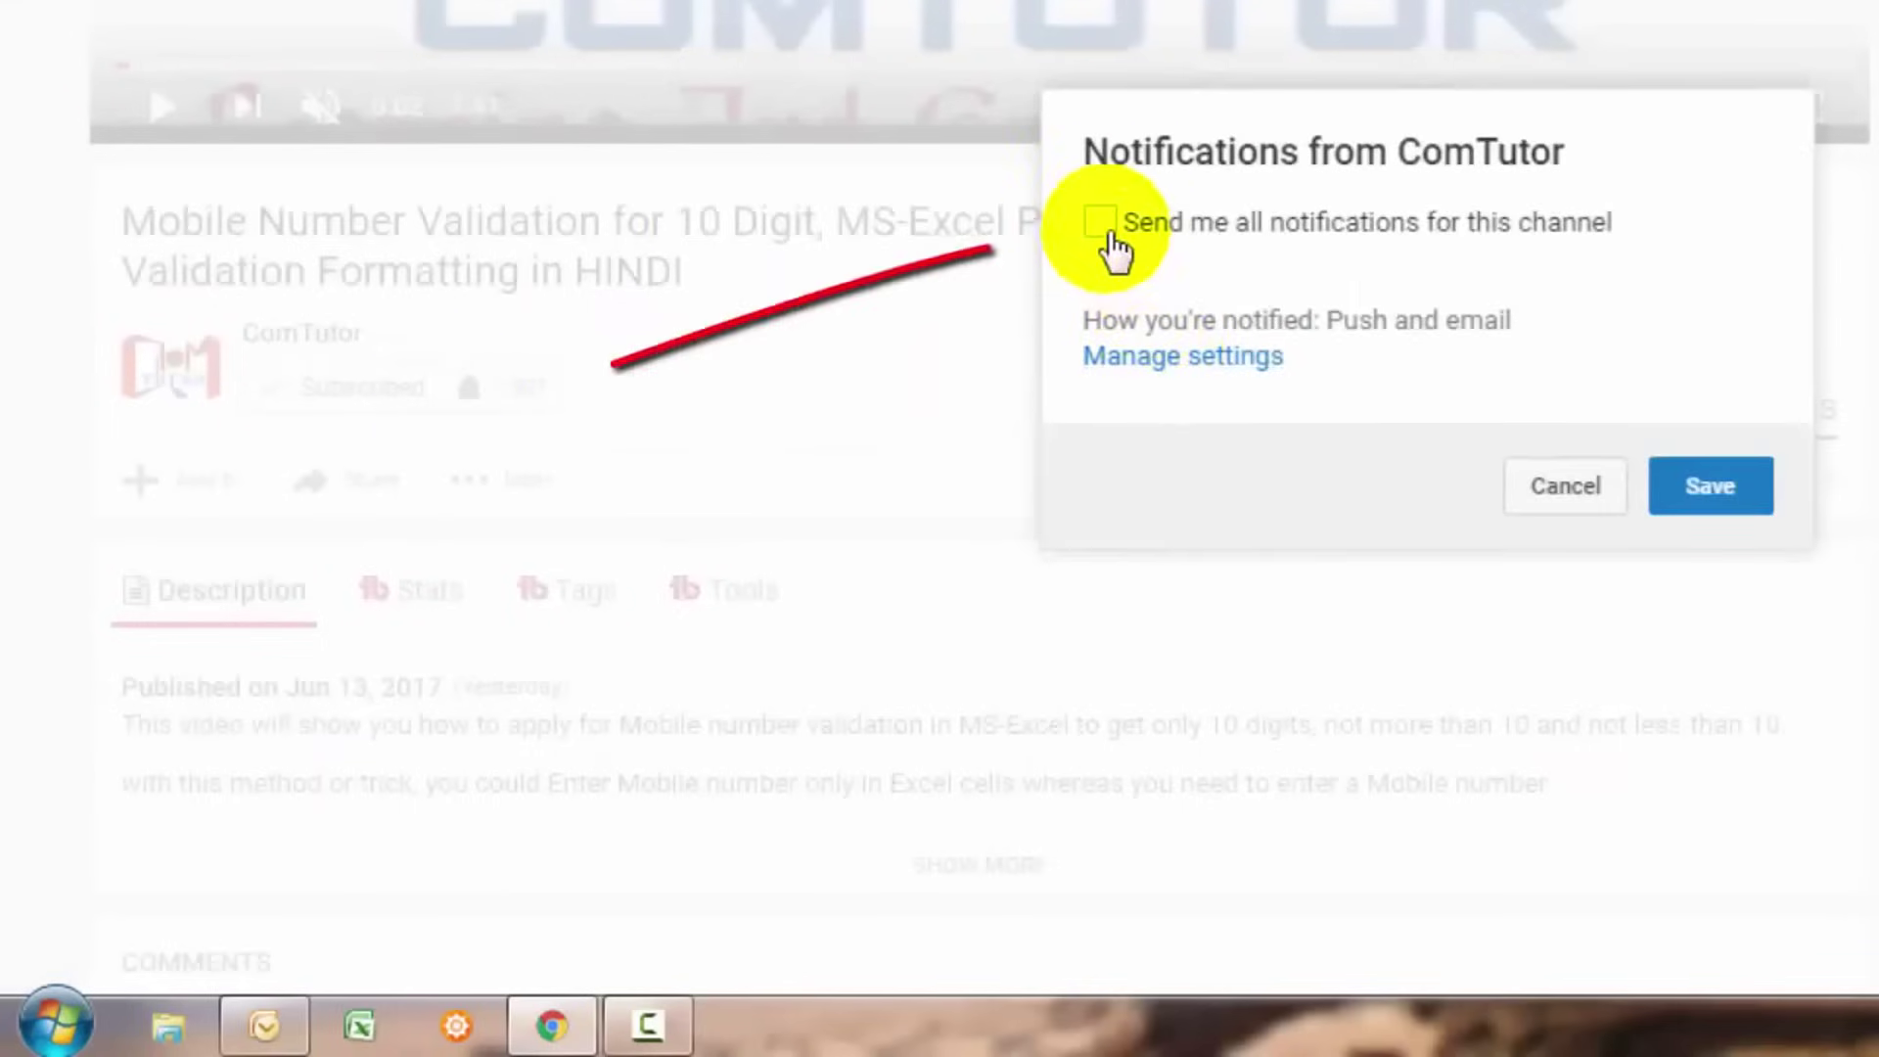
{"action": "left_click", "coordinate": [1101, 223]}
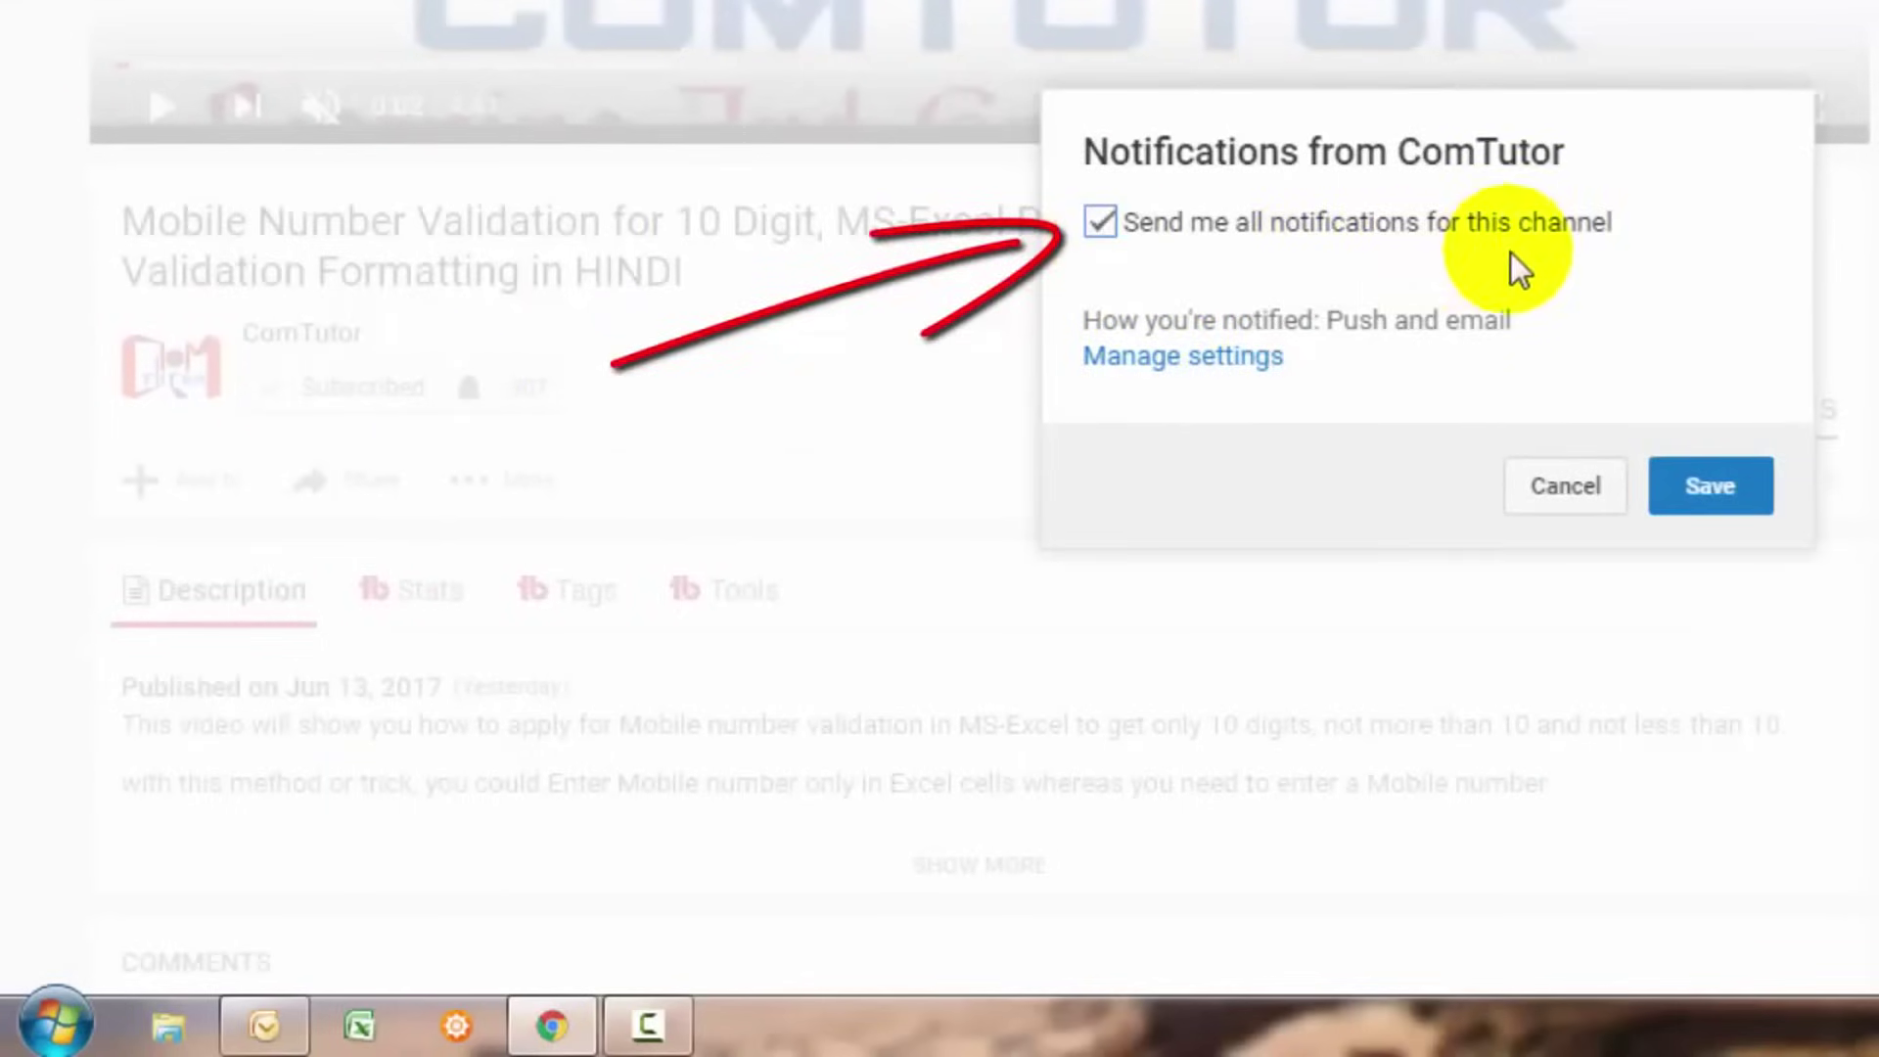
{"action": "left_click", "coordinate": [1688, 497]}
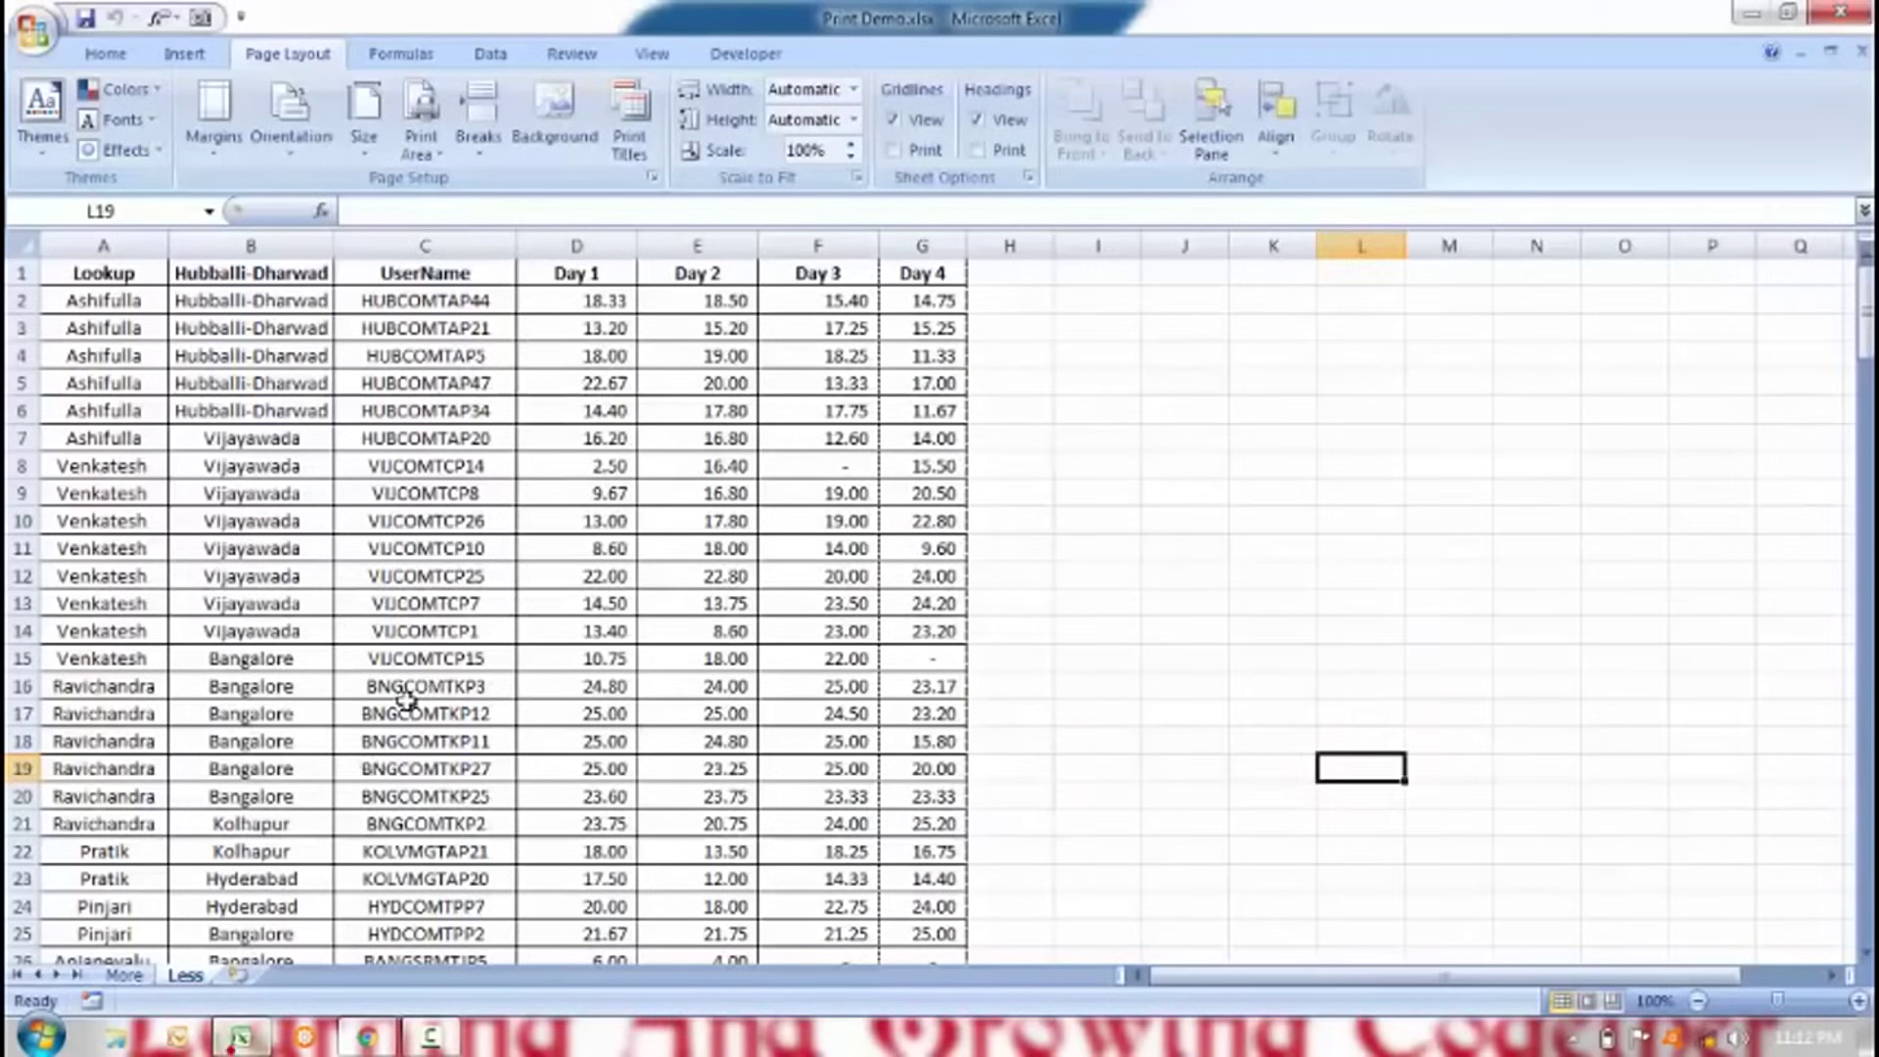
Confirm the Print Demo data ends at row 179, glance at the More sheet, return to Less.
{"action": "left_click", "coordinate": [359, 577]}
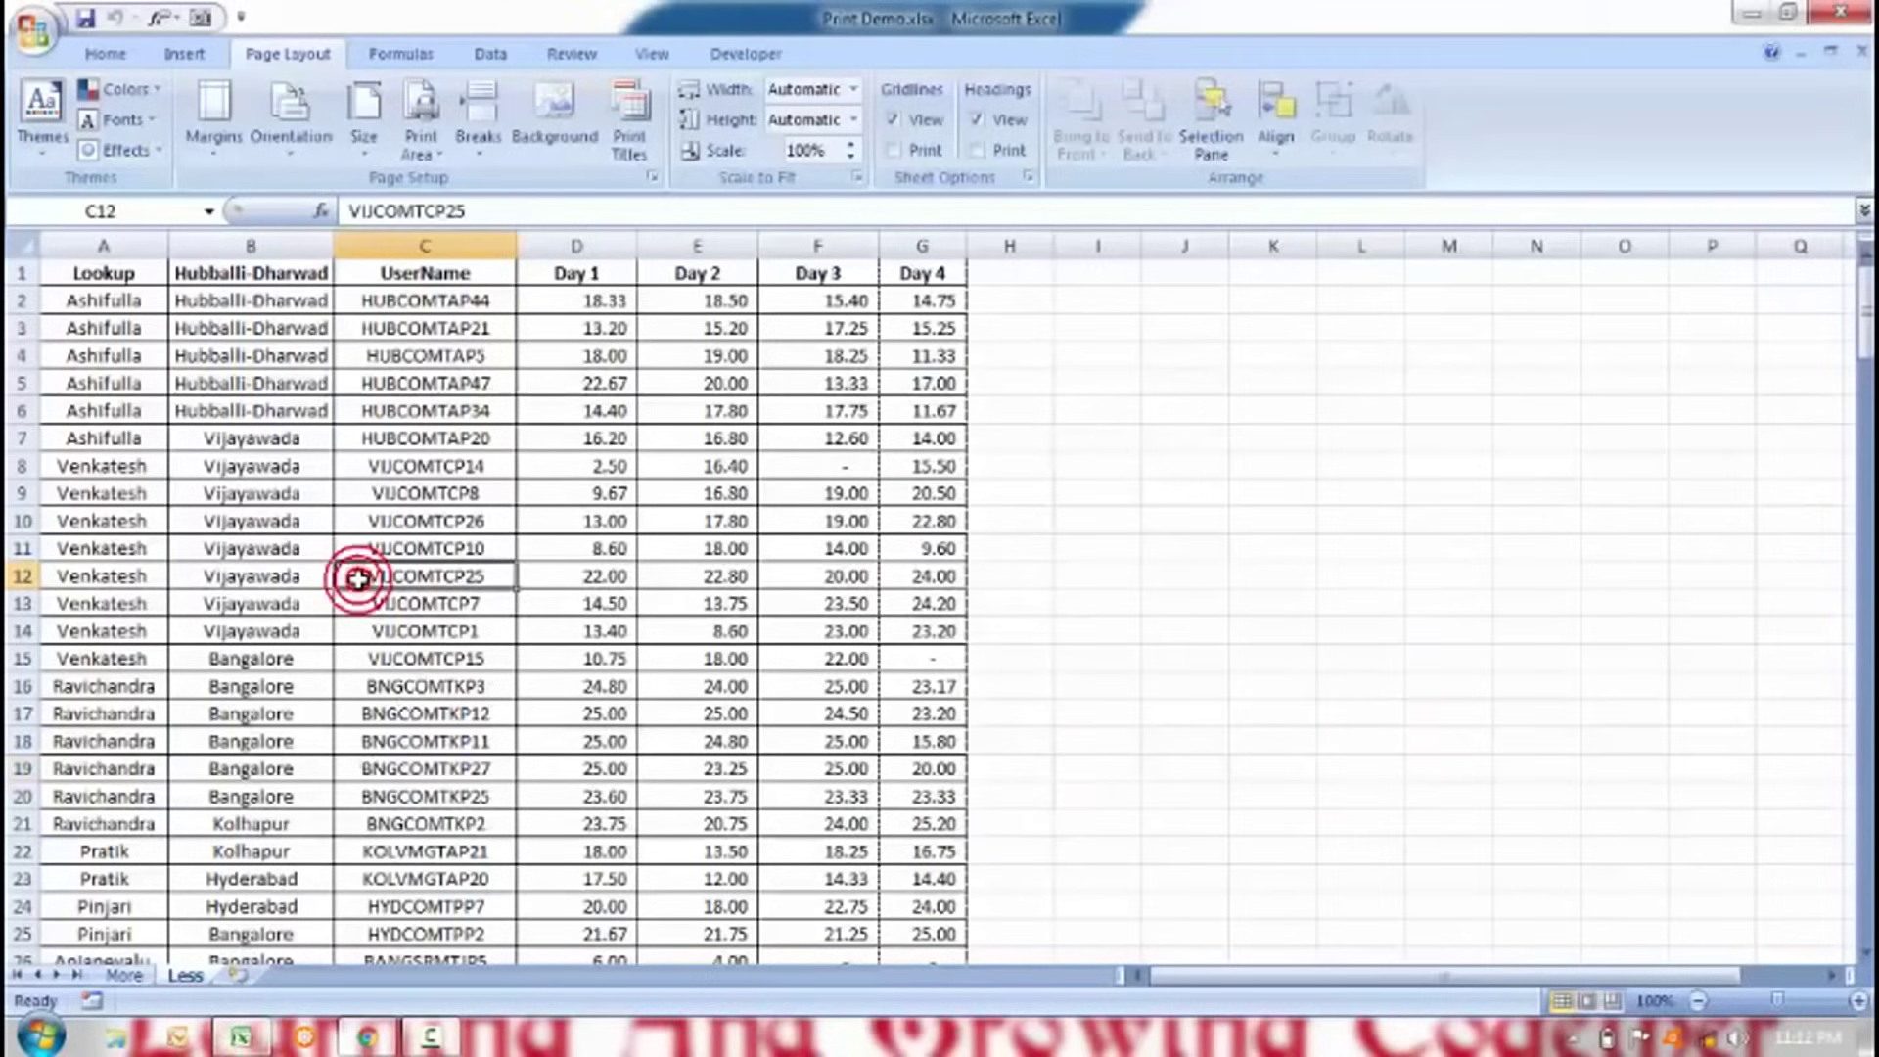
{"action": "key", "text": "ctrl+Home"}
{"action": "key", "text": "ctrl+Down"}
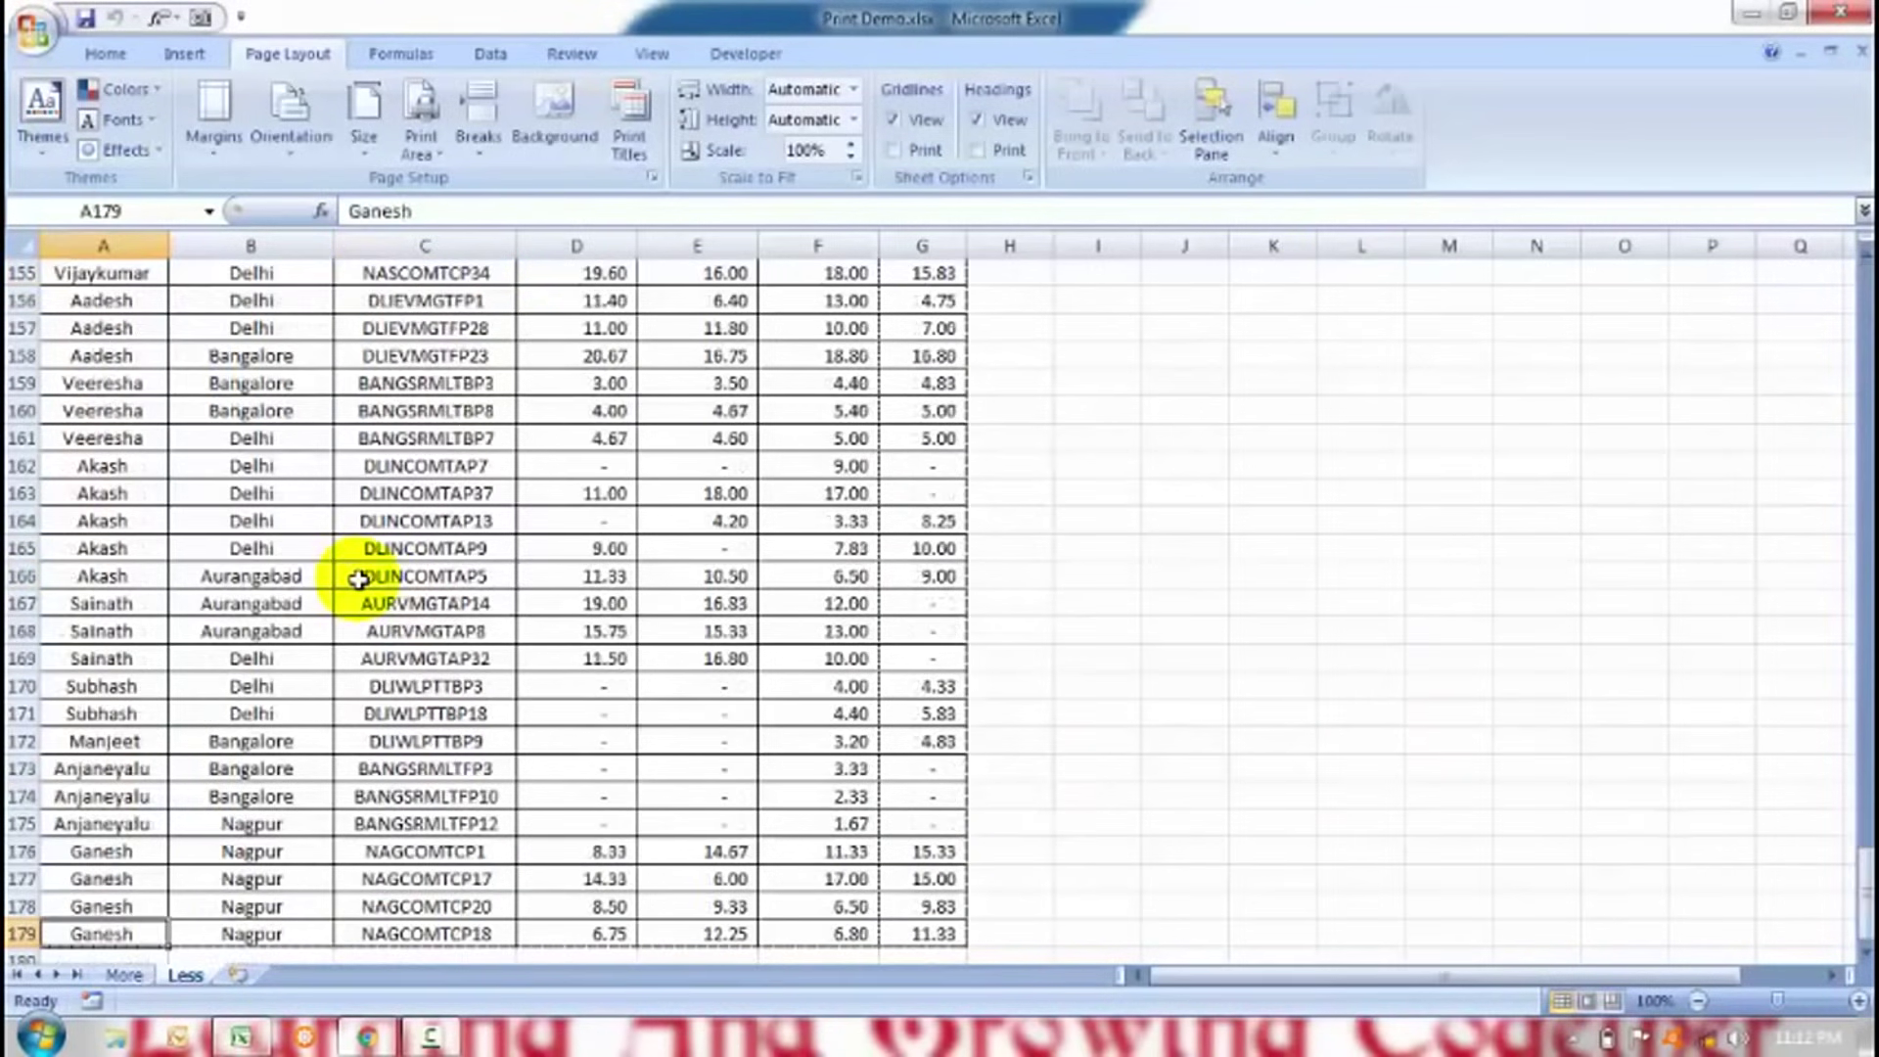
{"action": "key", "text": "ctrl+Up"}
{"action": "left_click", "coordinate": [137, 973]}
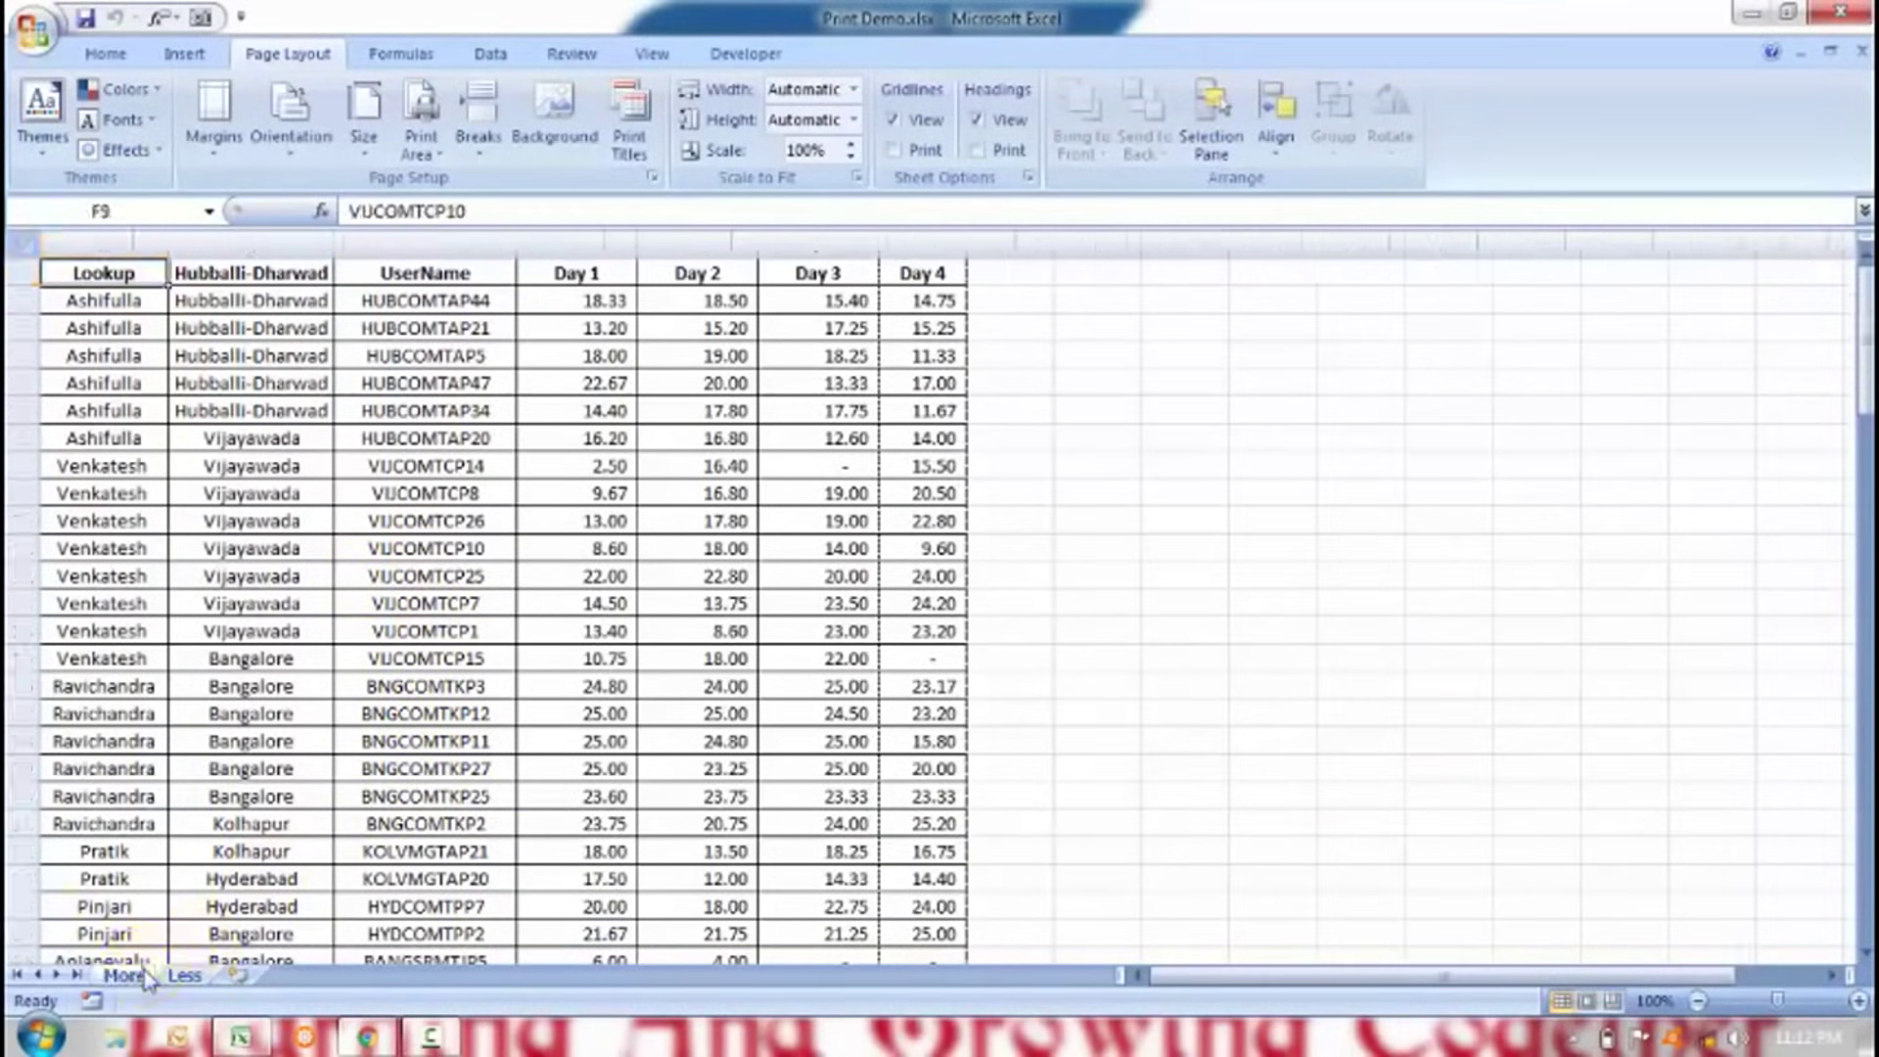
{"action": "left_click", "coordinate": [184, 975]}
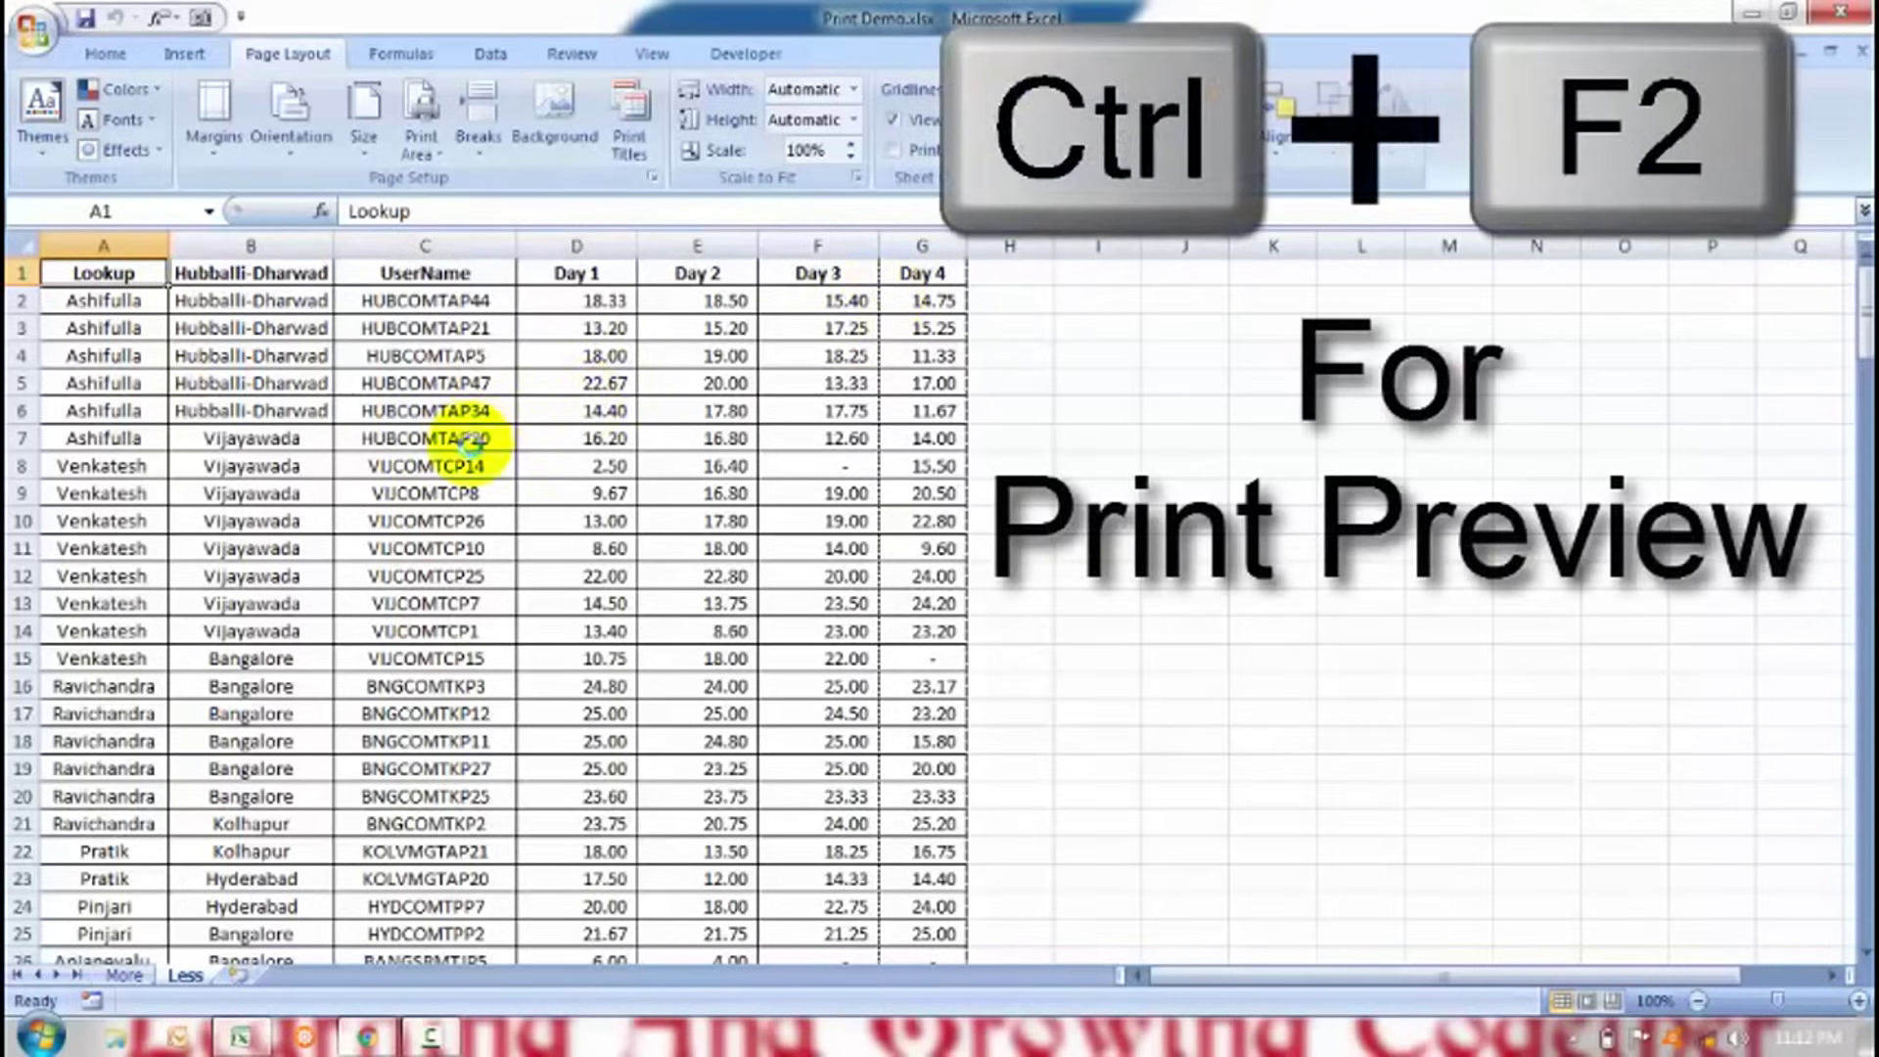
{"action": "key", "text": "ctrl+F2"}
{"action": "left_click", "coordinate": [860, 663]}
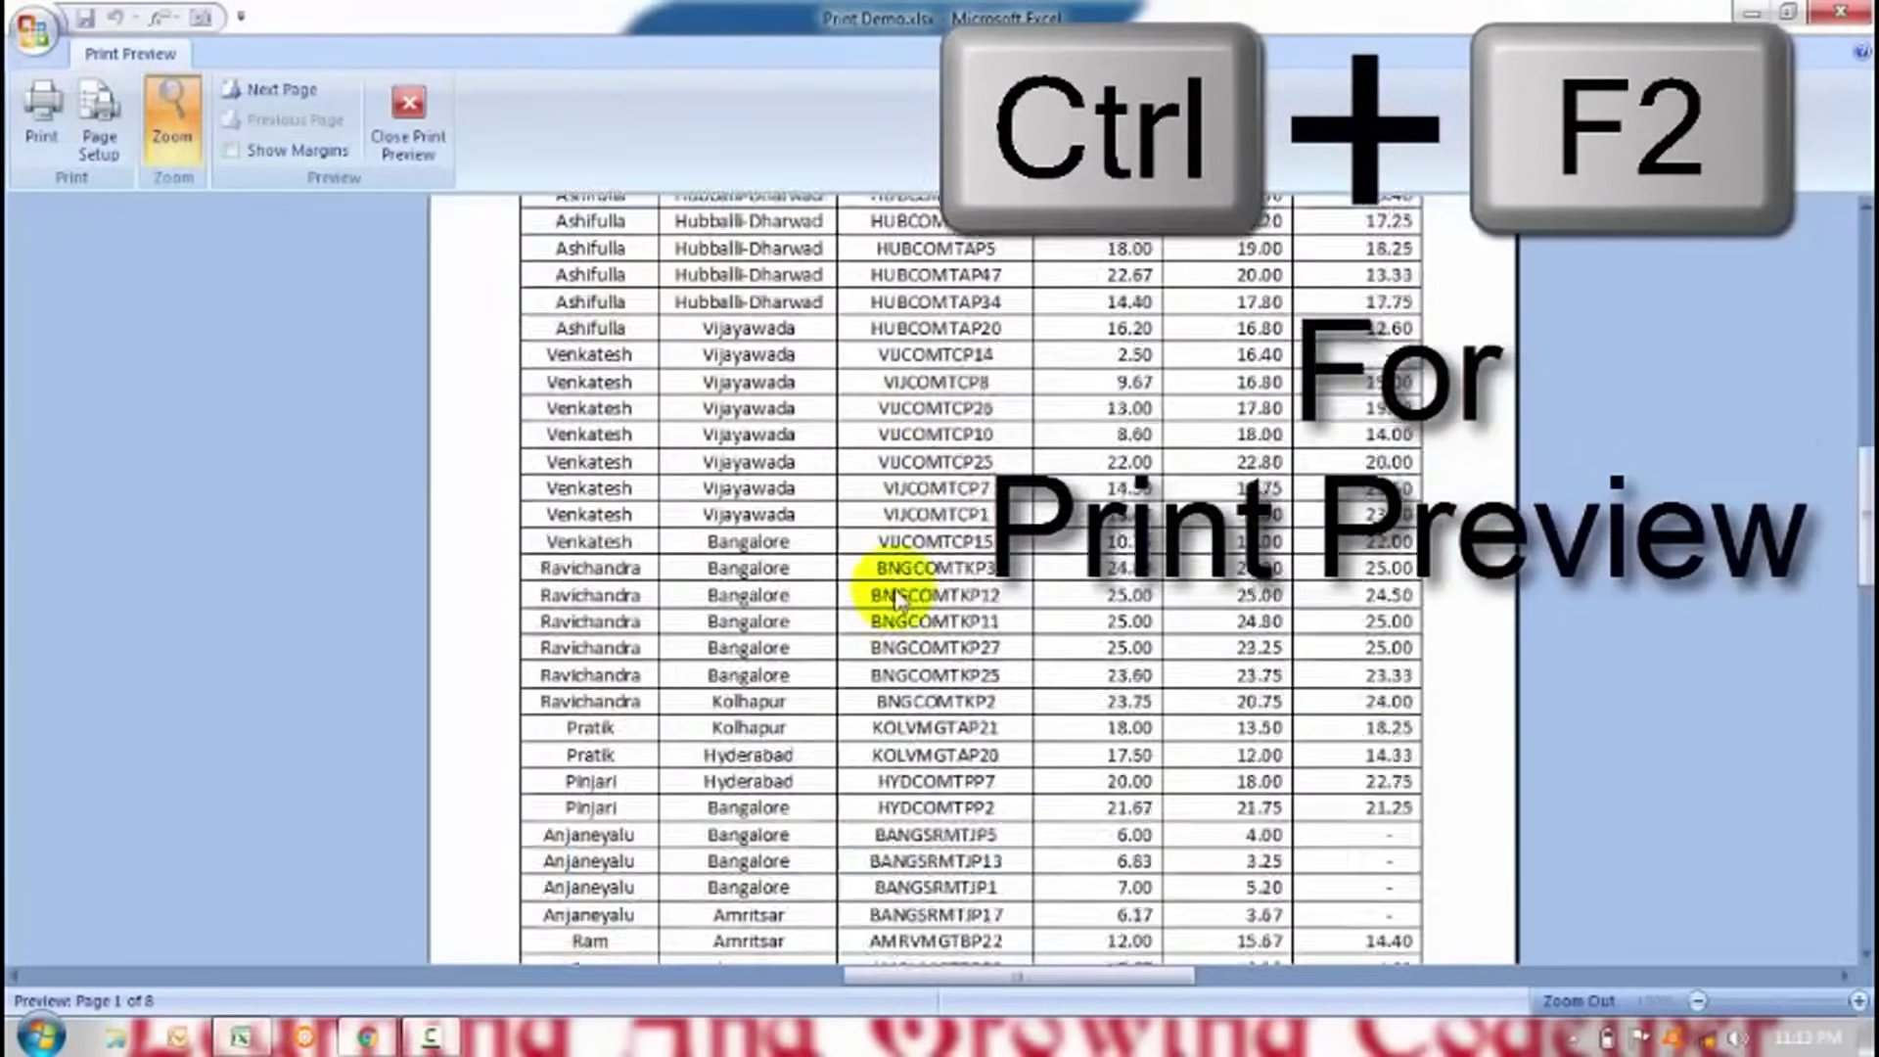
{"action": "scroll", "coordinate": [898, 597], "scroll_direction": "up", "scroll_amount": 3}
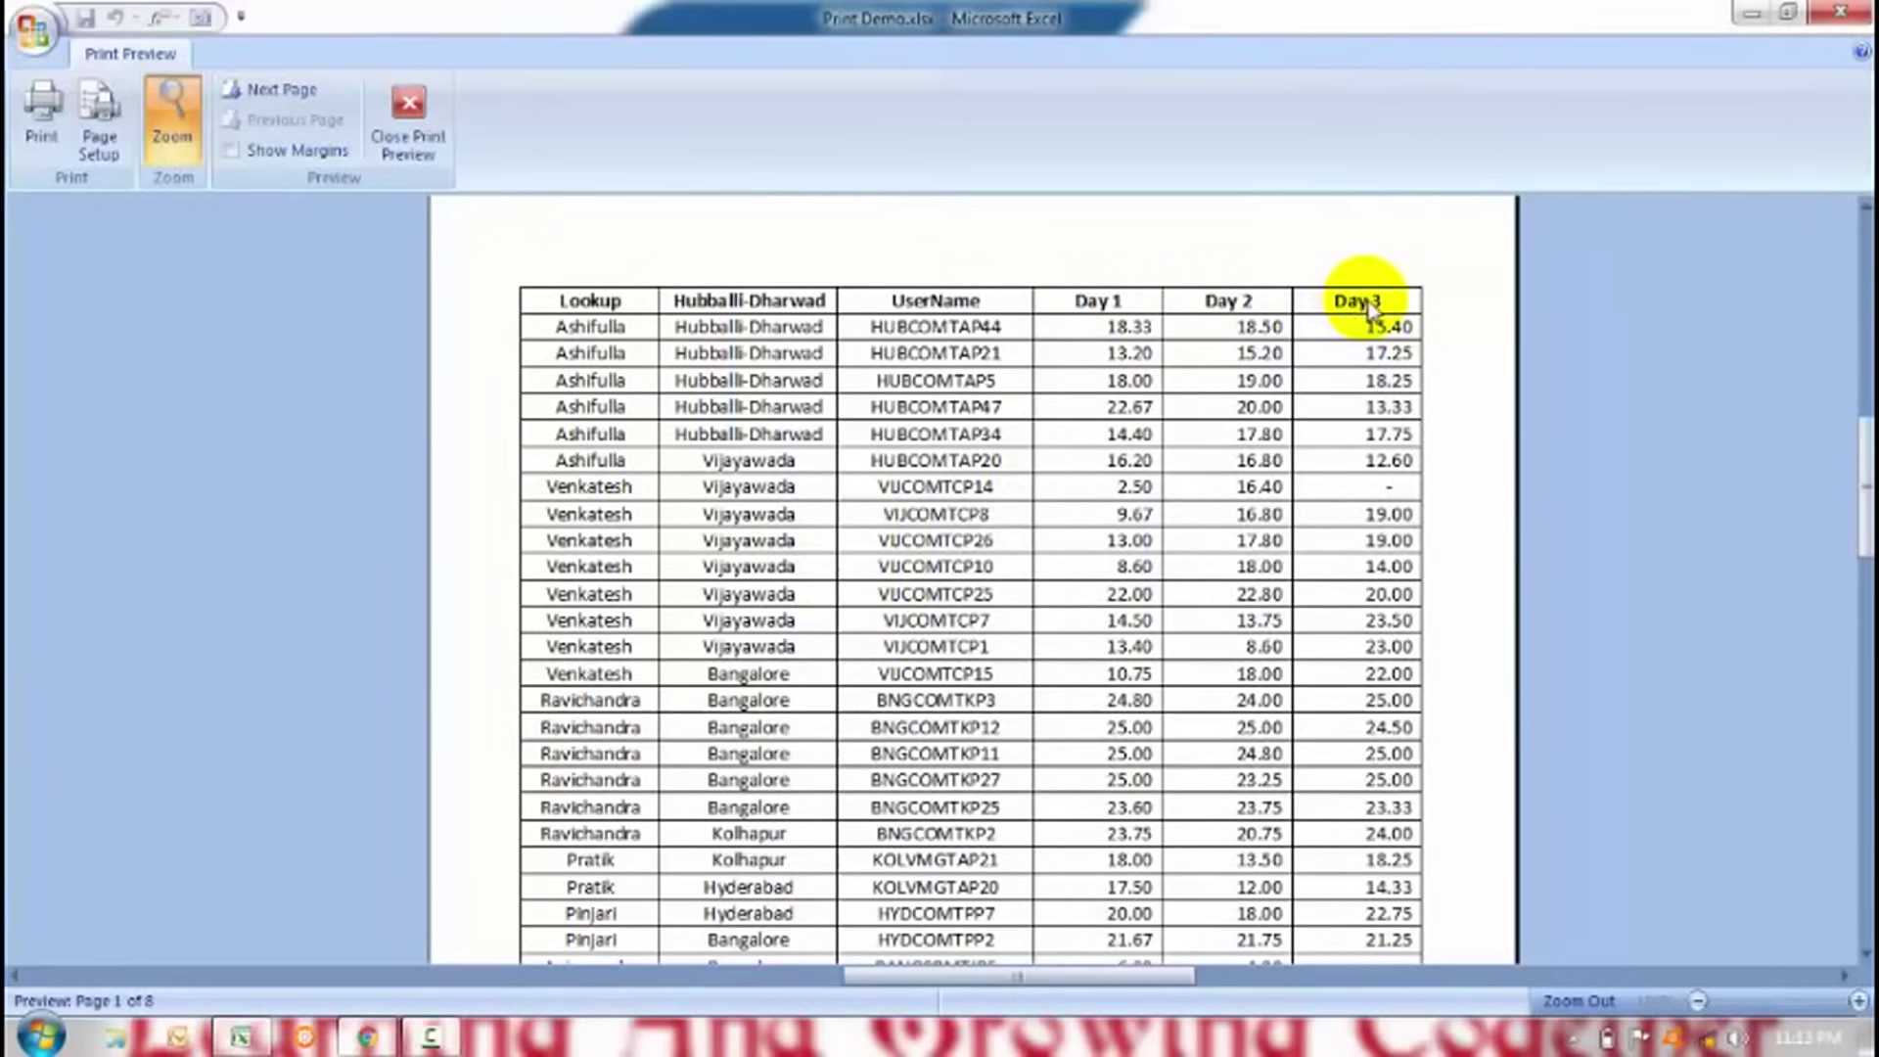
{"action": "key", "text": "Escape"}
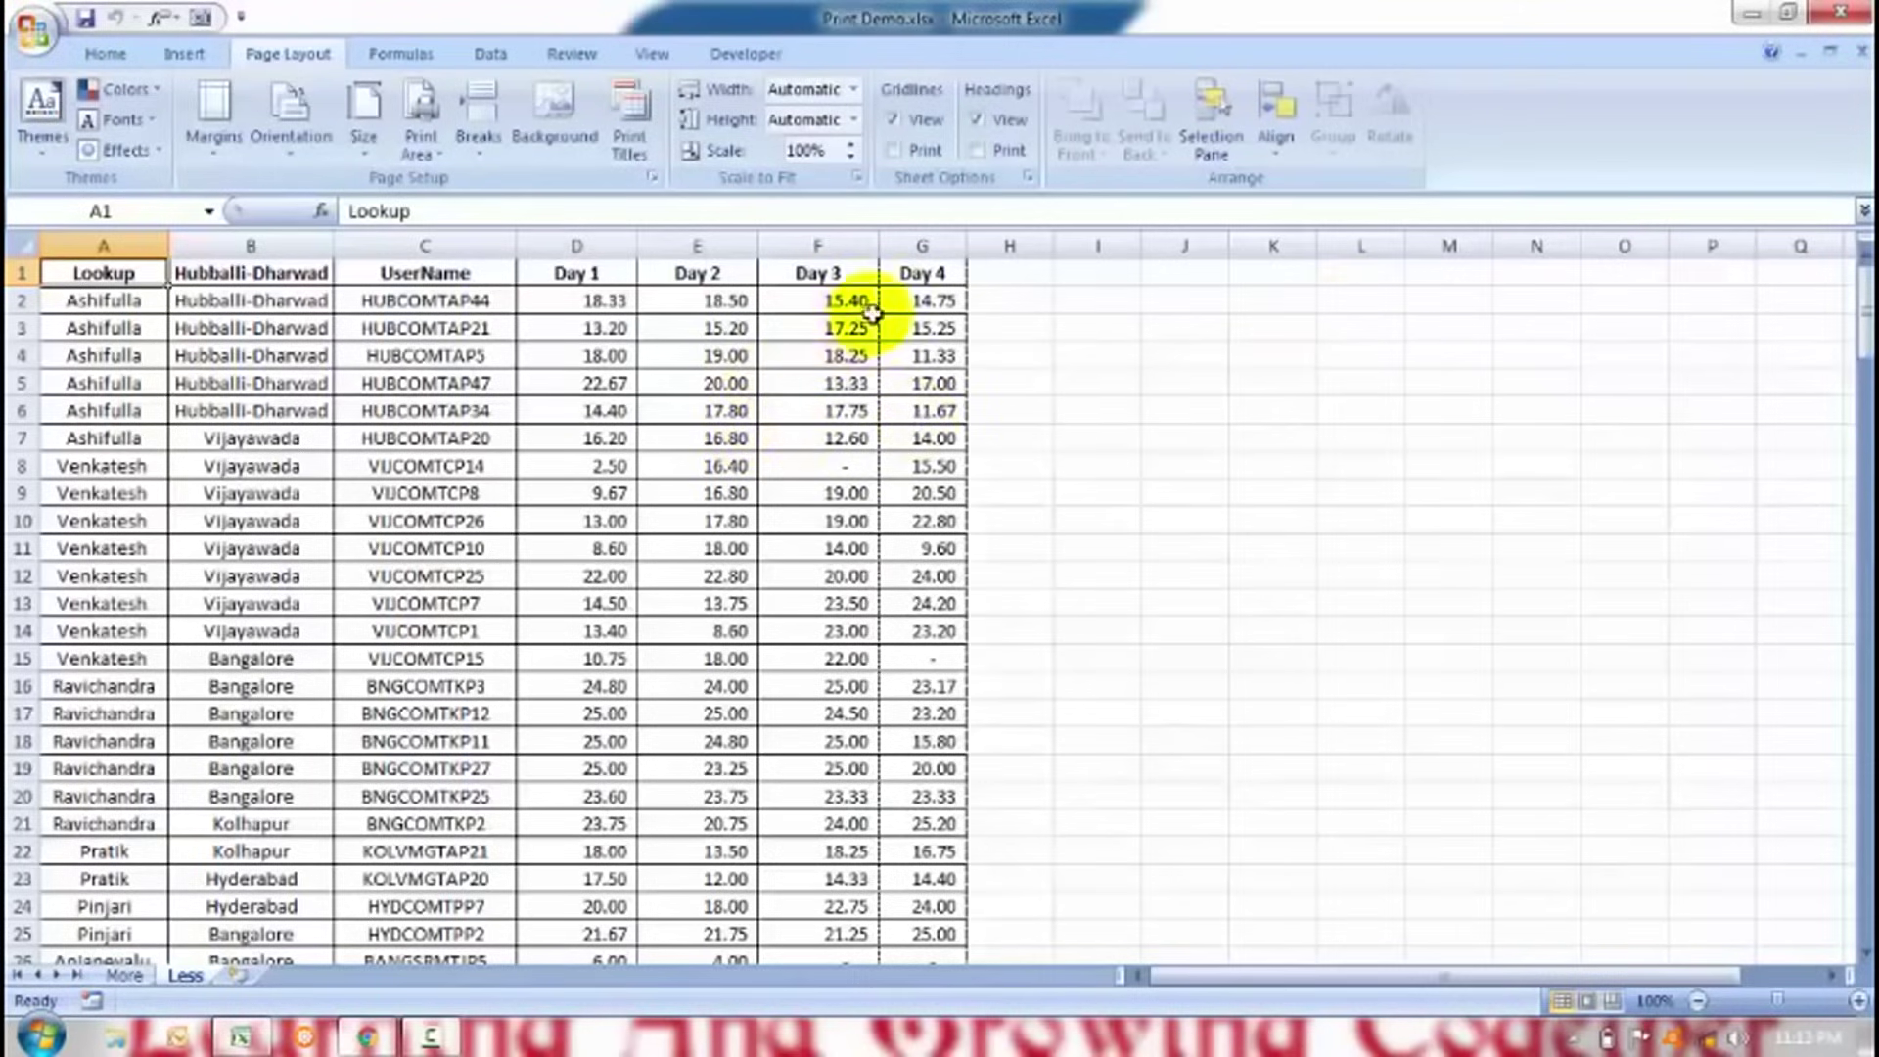
{"action": "left_click", "coordinate": [920, 277]}
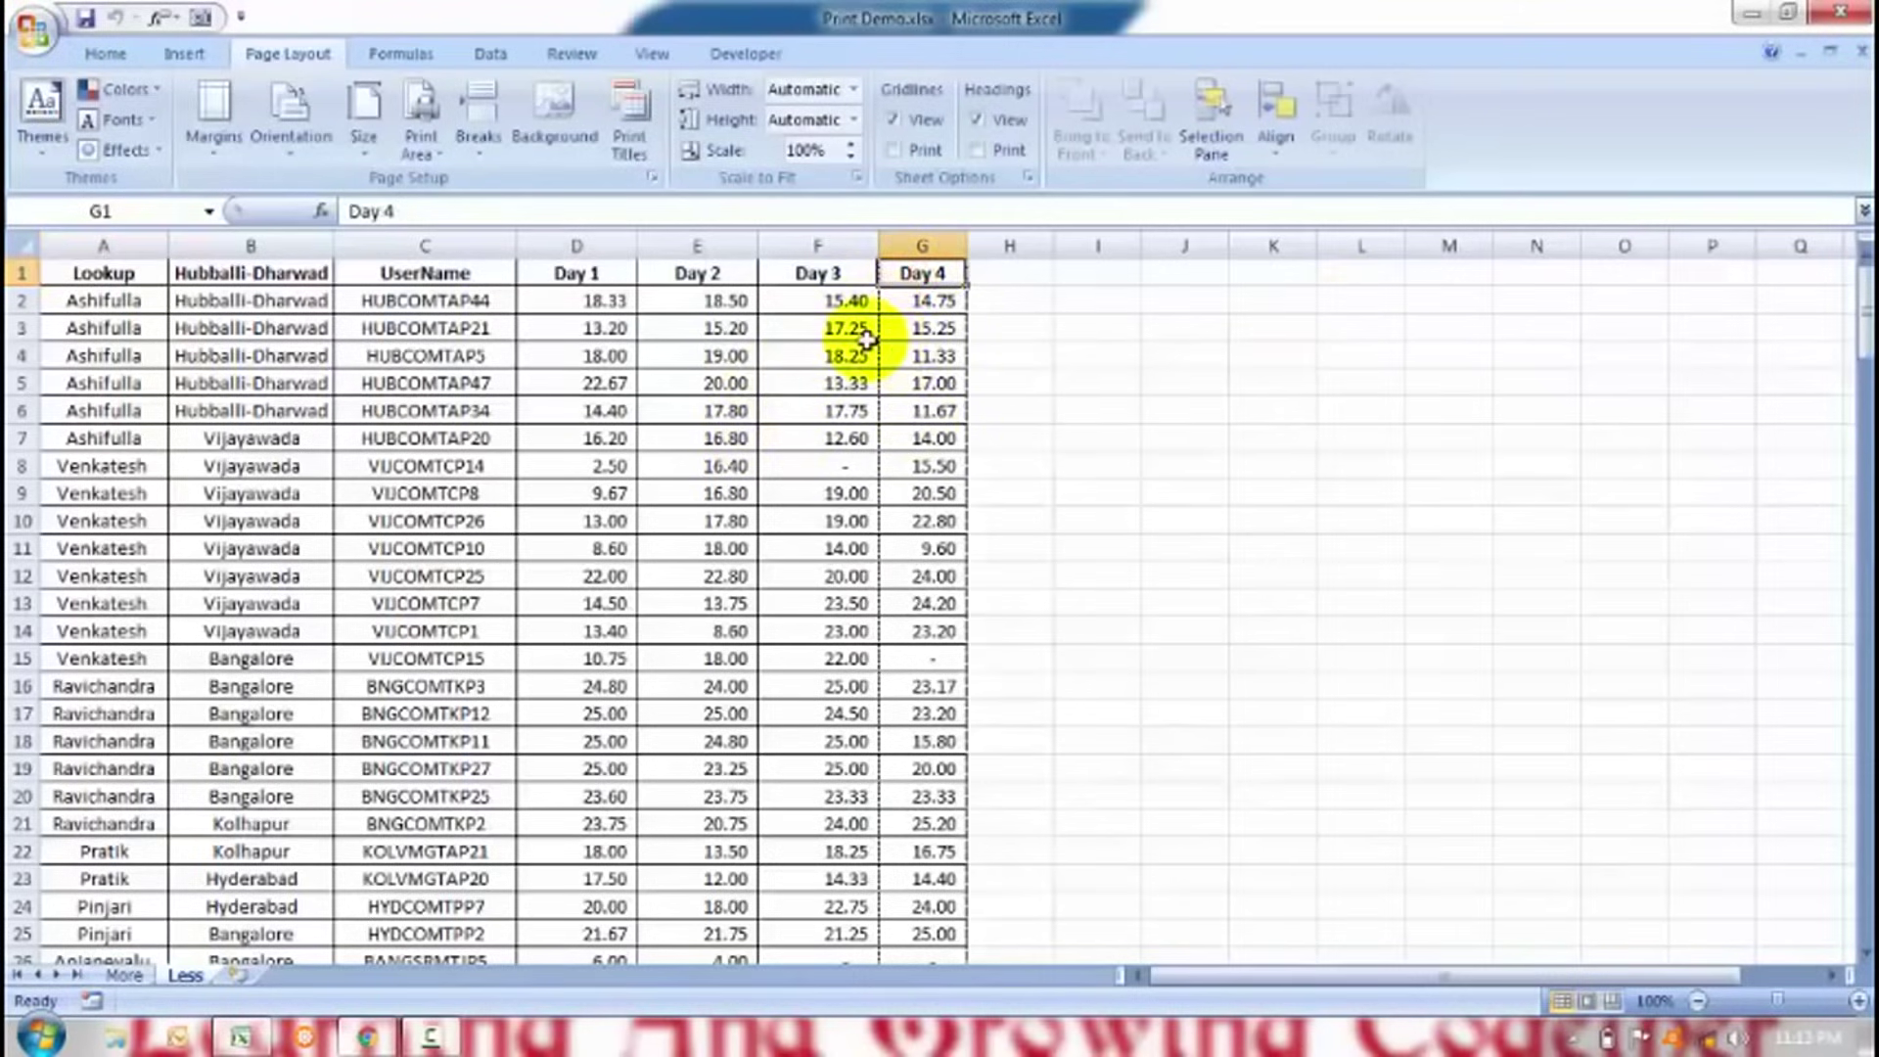
{"action": "left_click", "coordinate": [440, 274]}
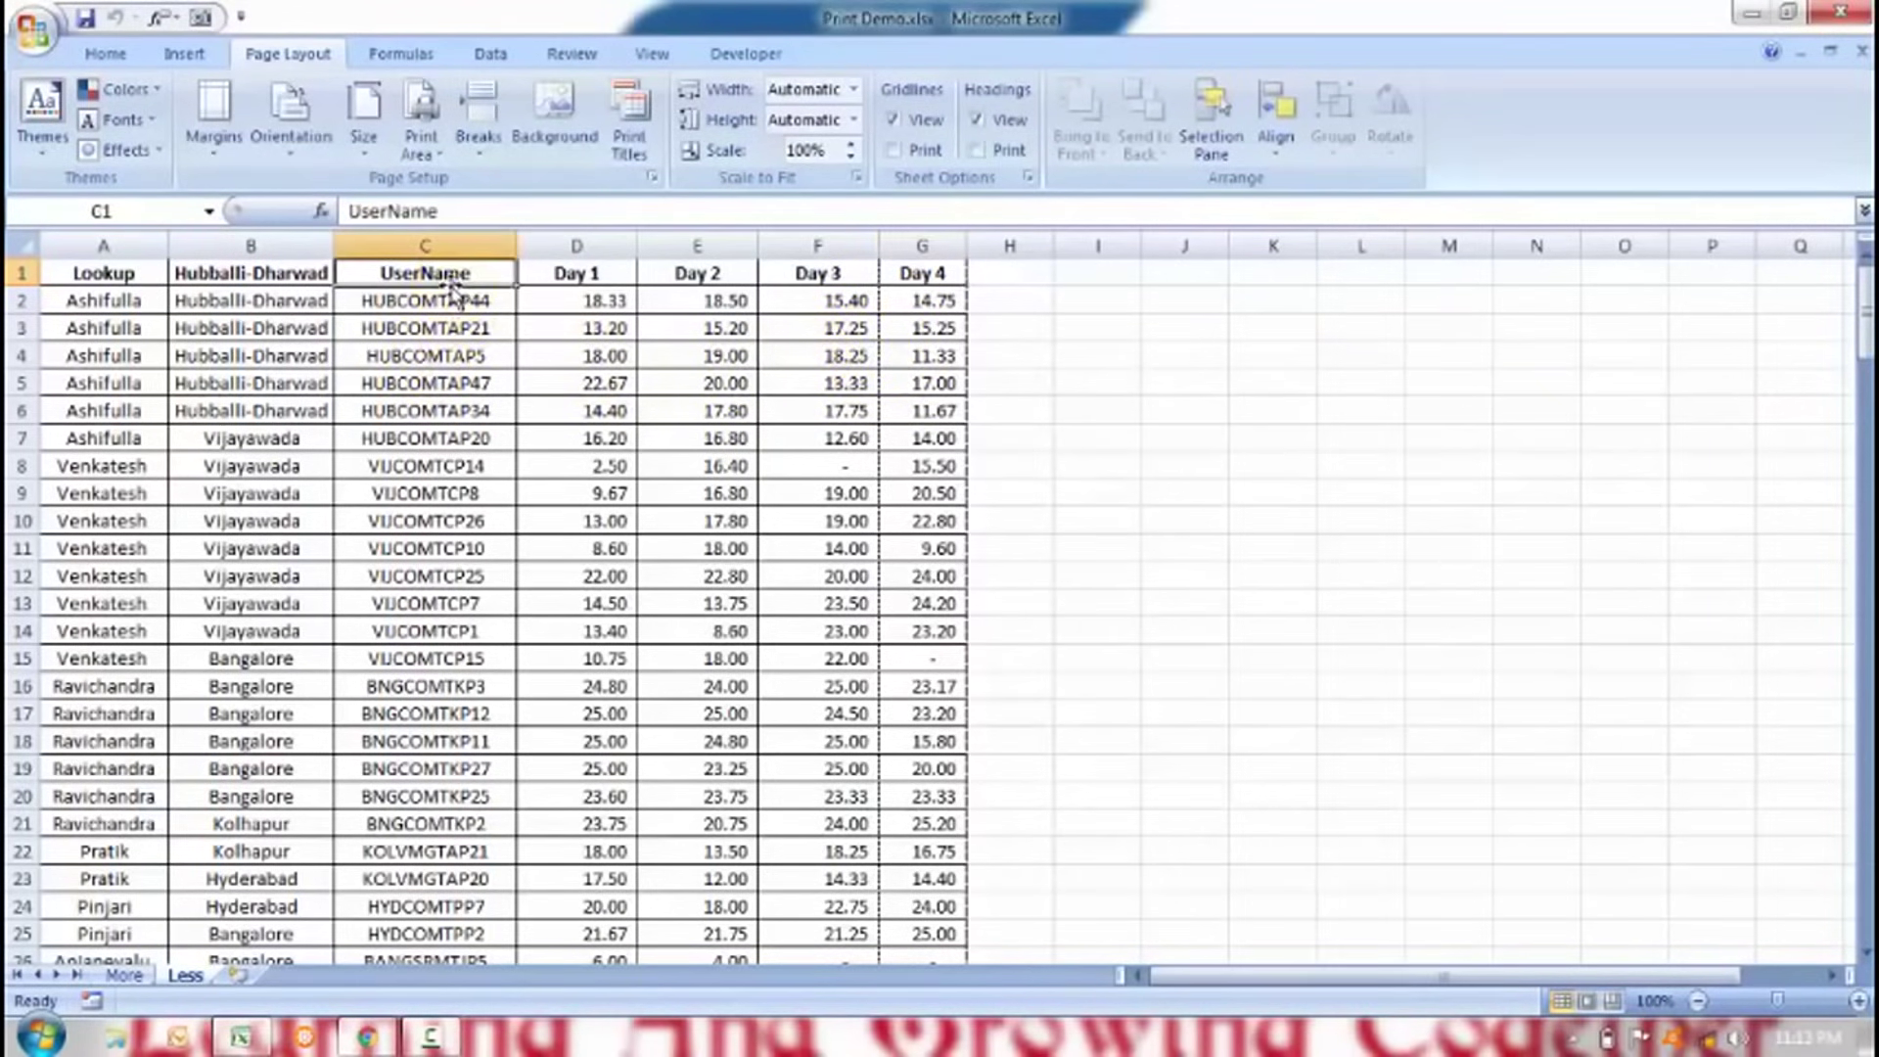
{"action": "key", "text": "ctrl+Home"}
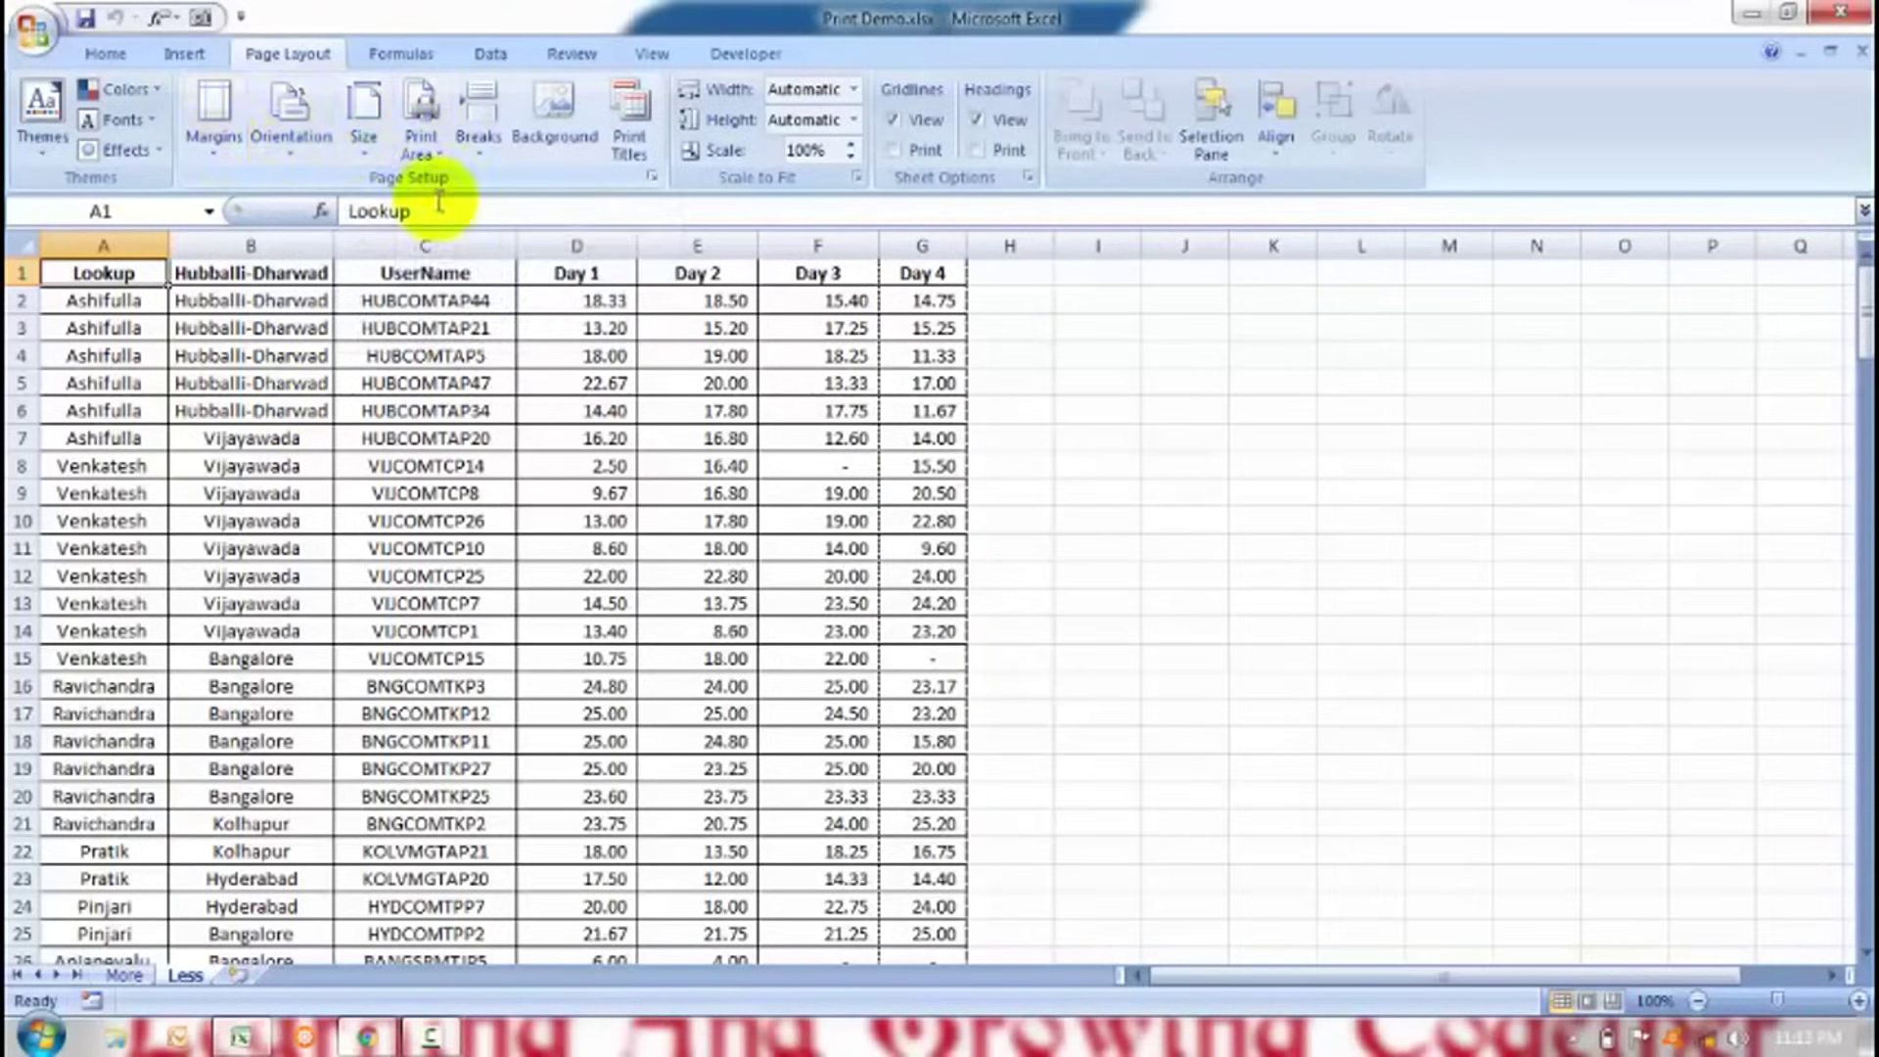
From cell A1, open Custom Margins showing 0.75 top/bottom and 0.7 left/right.
{"action": "left_click", "coordinate": [442, 276]}
{"action": "key", "text": "Left"}
{"action": "key", "text": "Left"}
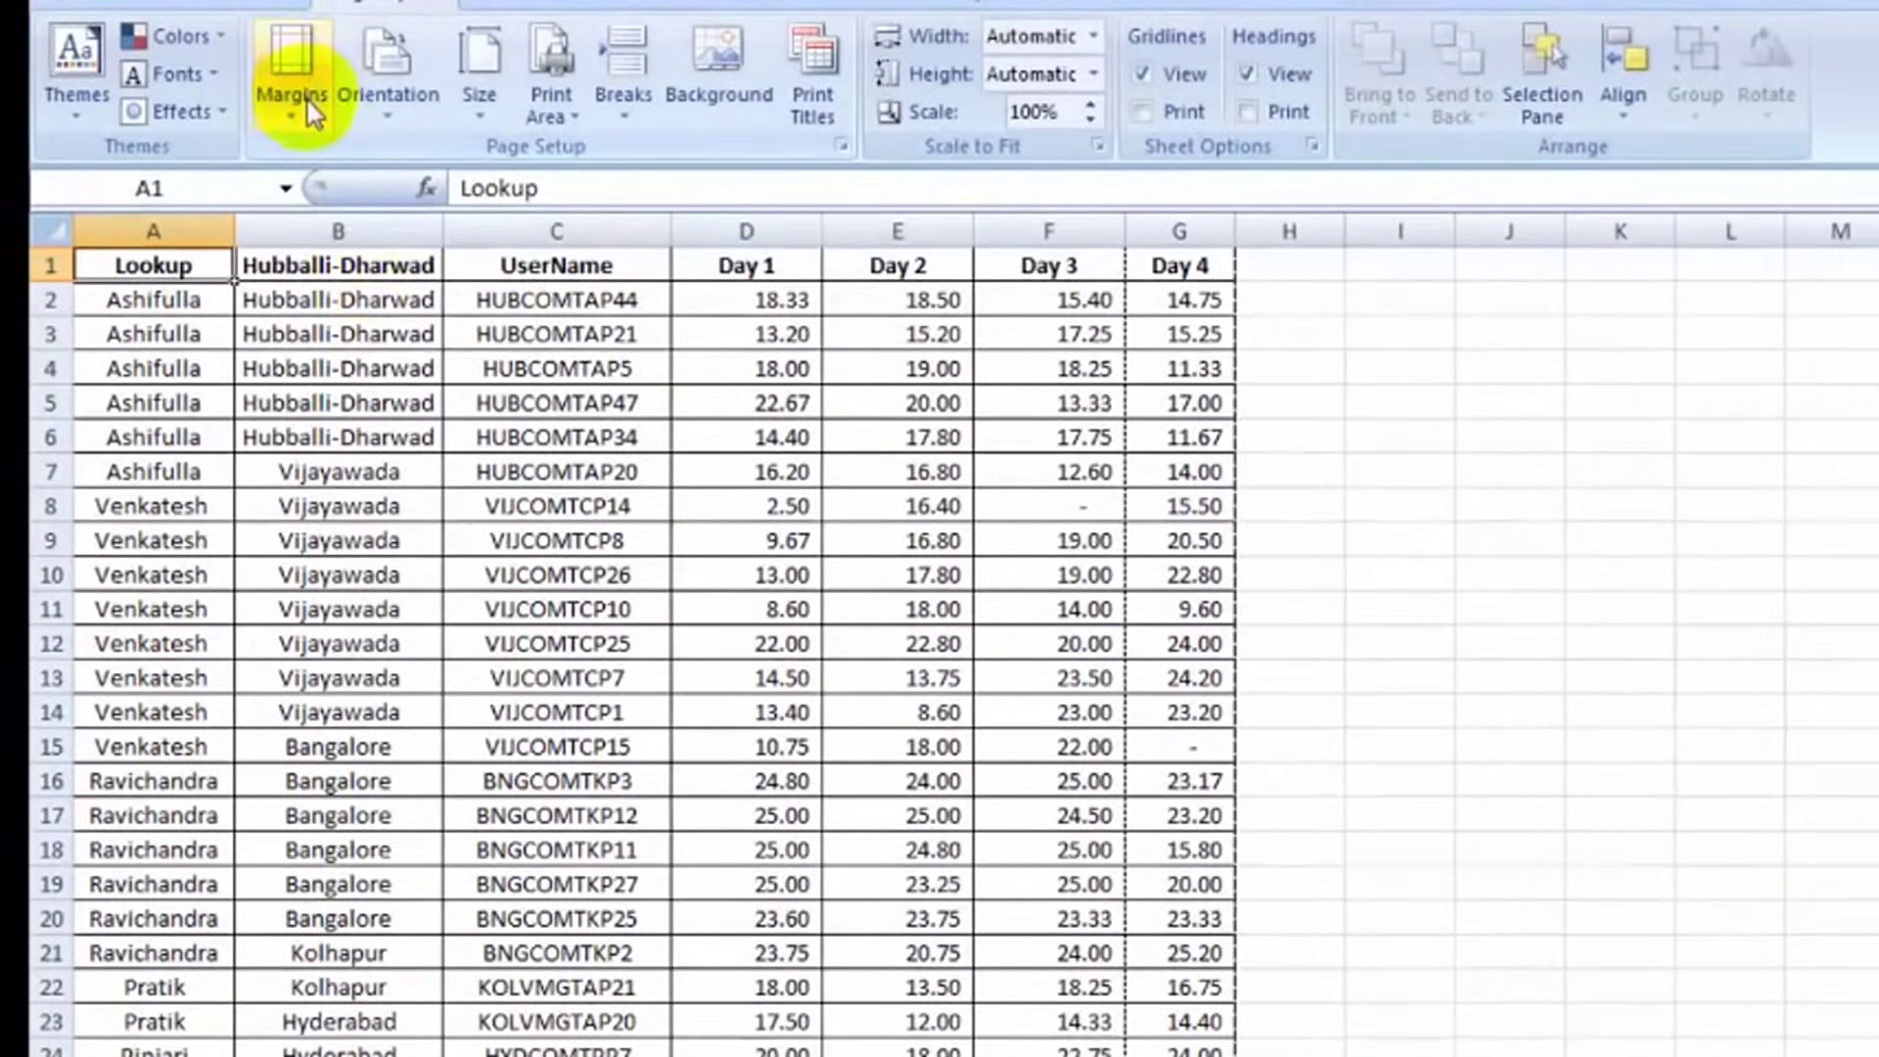
{"action": "left_click", "coordinate": [313, 110]}
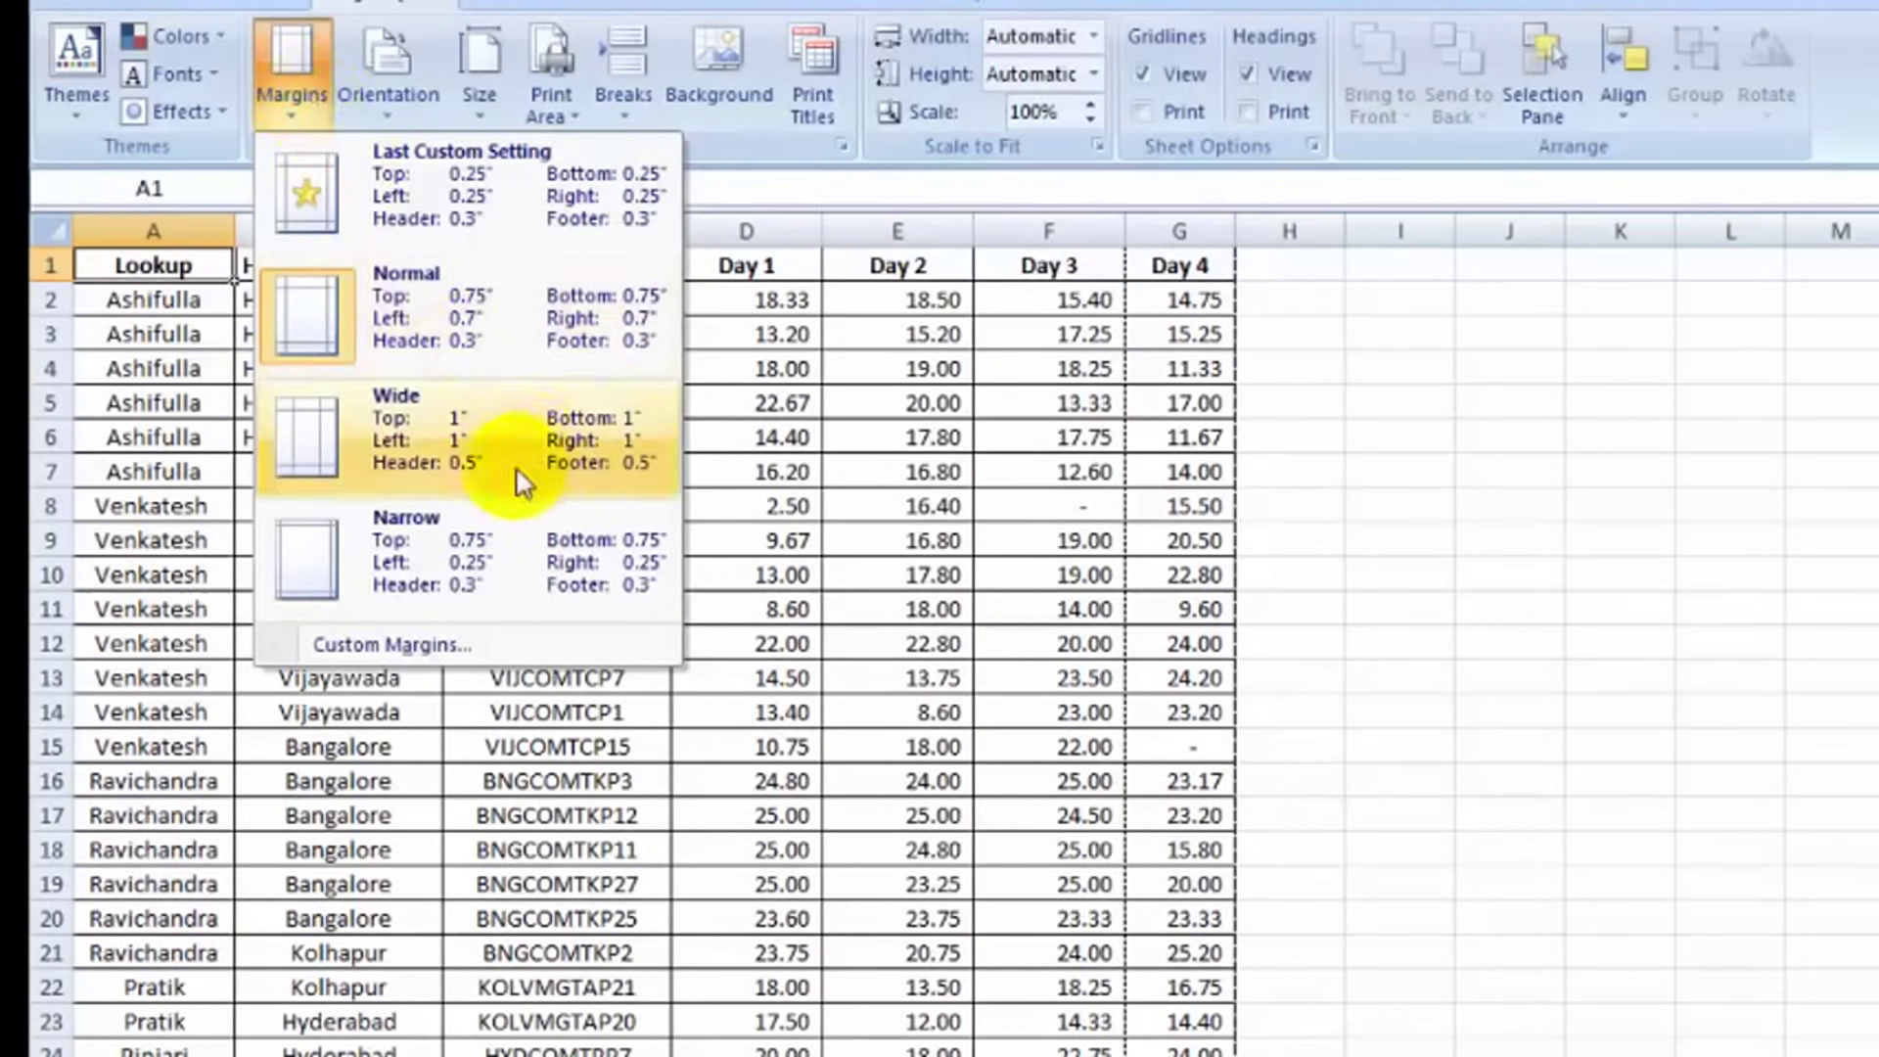
{"action": "left_click", "coordinate": [290, 110]}
{"action": "left_click", "coordinate": [286, 104]}
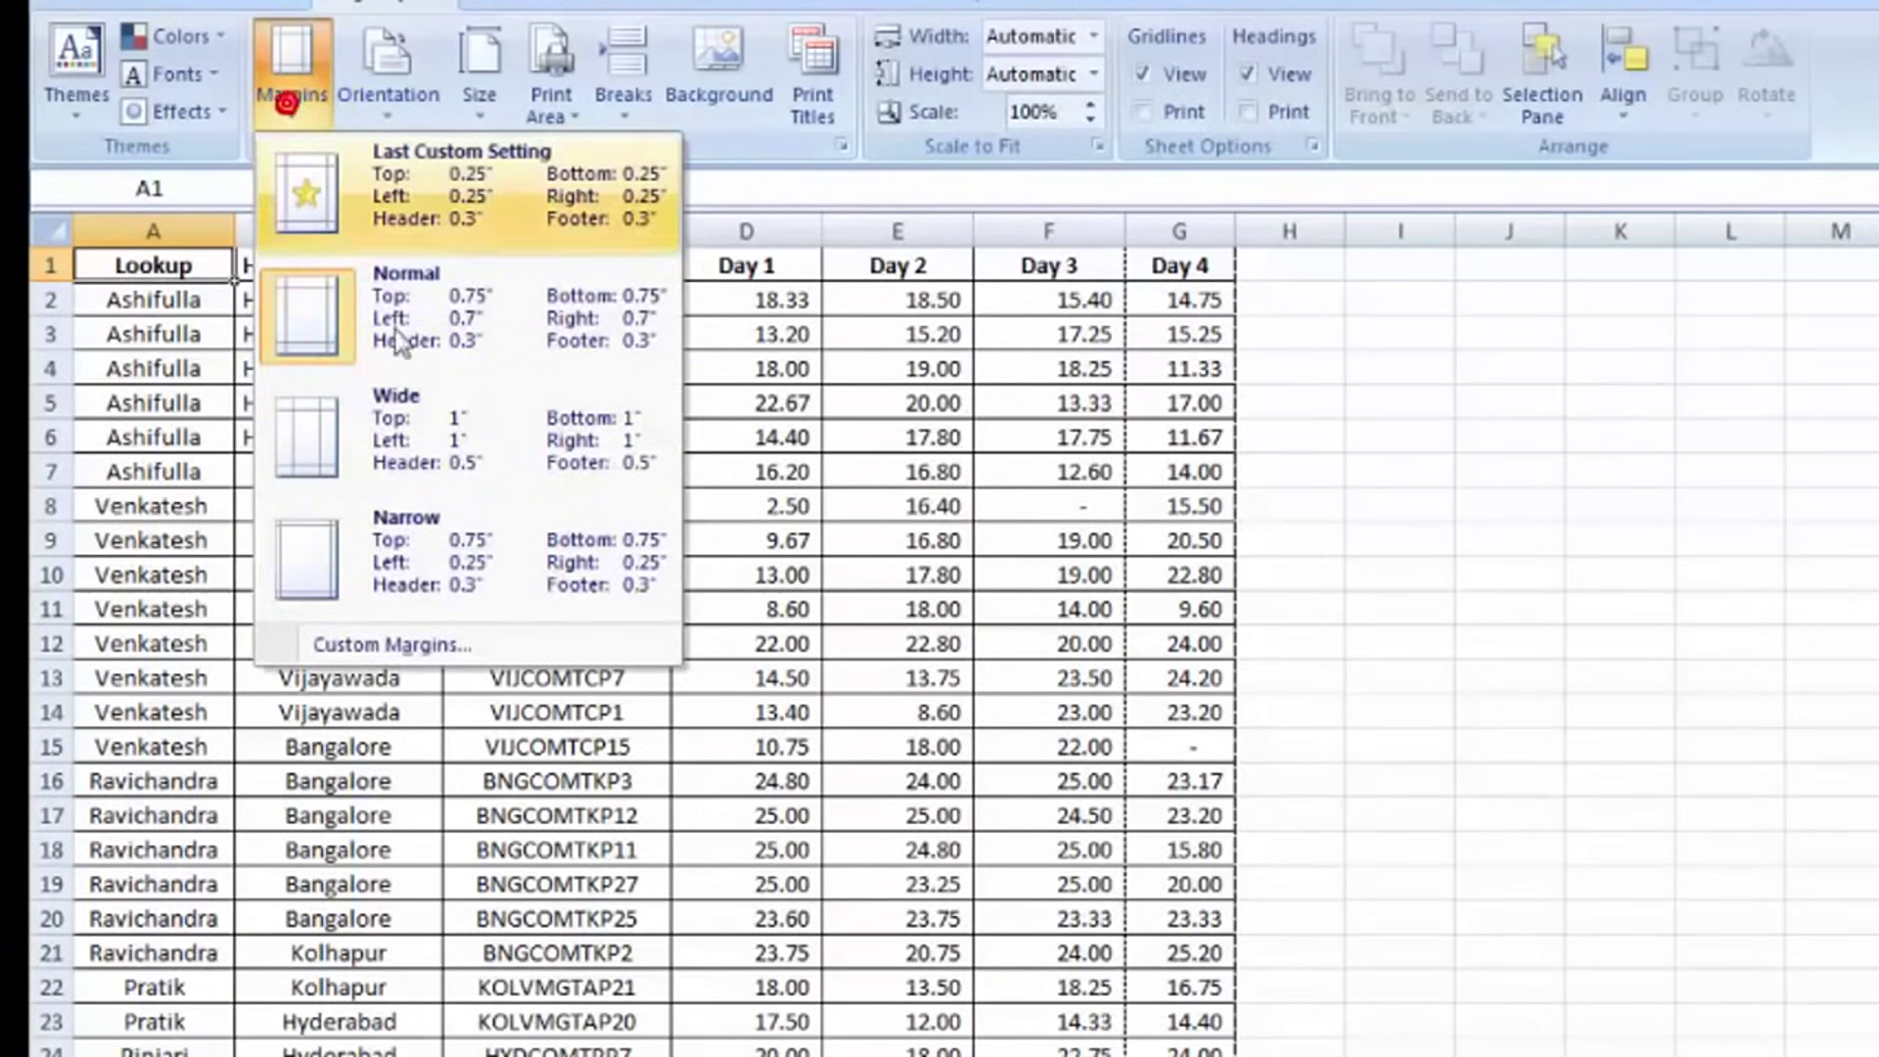
{"action": "left_click", "coordinate": [375, 644]}
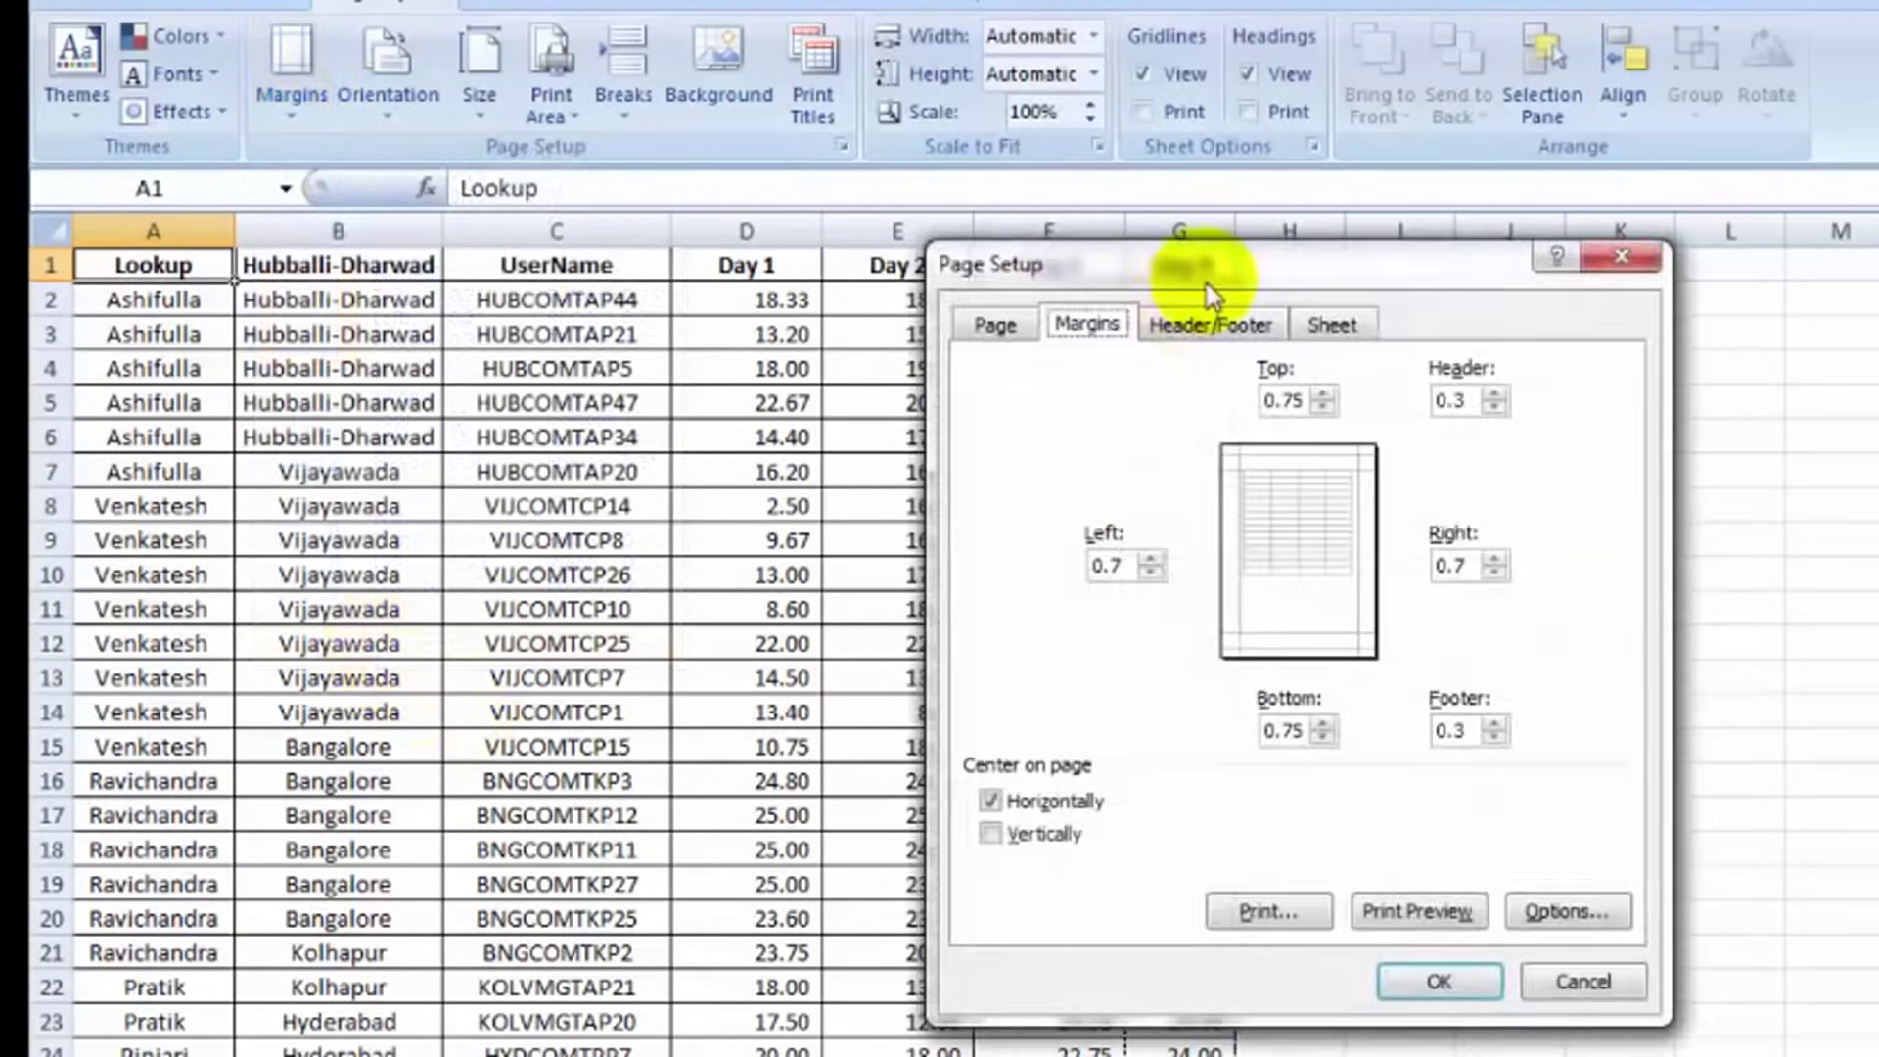
Reduce the top and left page margins to 0.25 inches.
{"action": "left_click_drag", "start_coordinate": [1252, 269], "coordinate": [814, 278]}
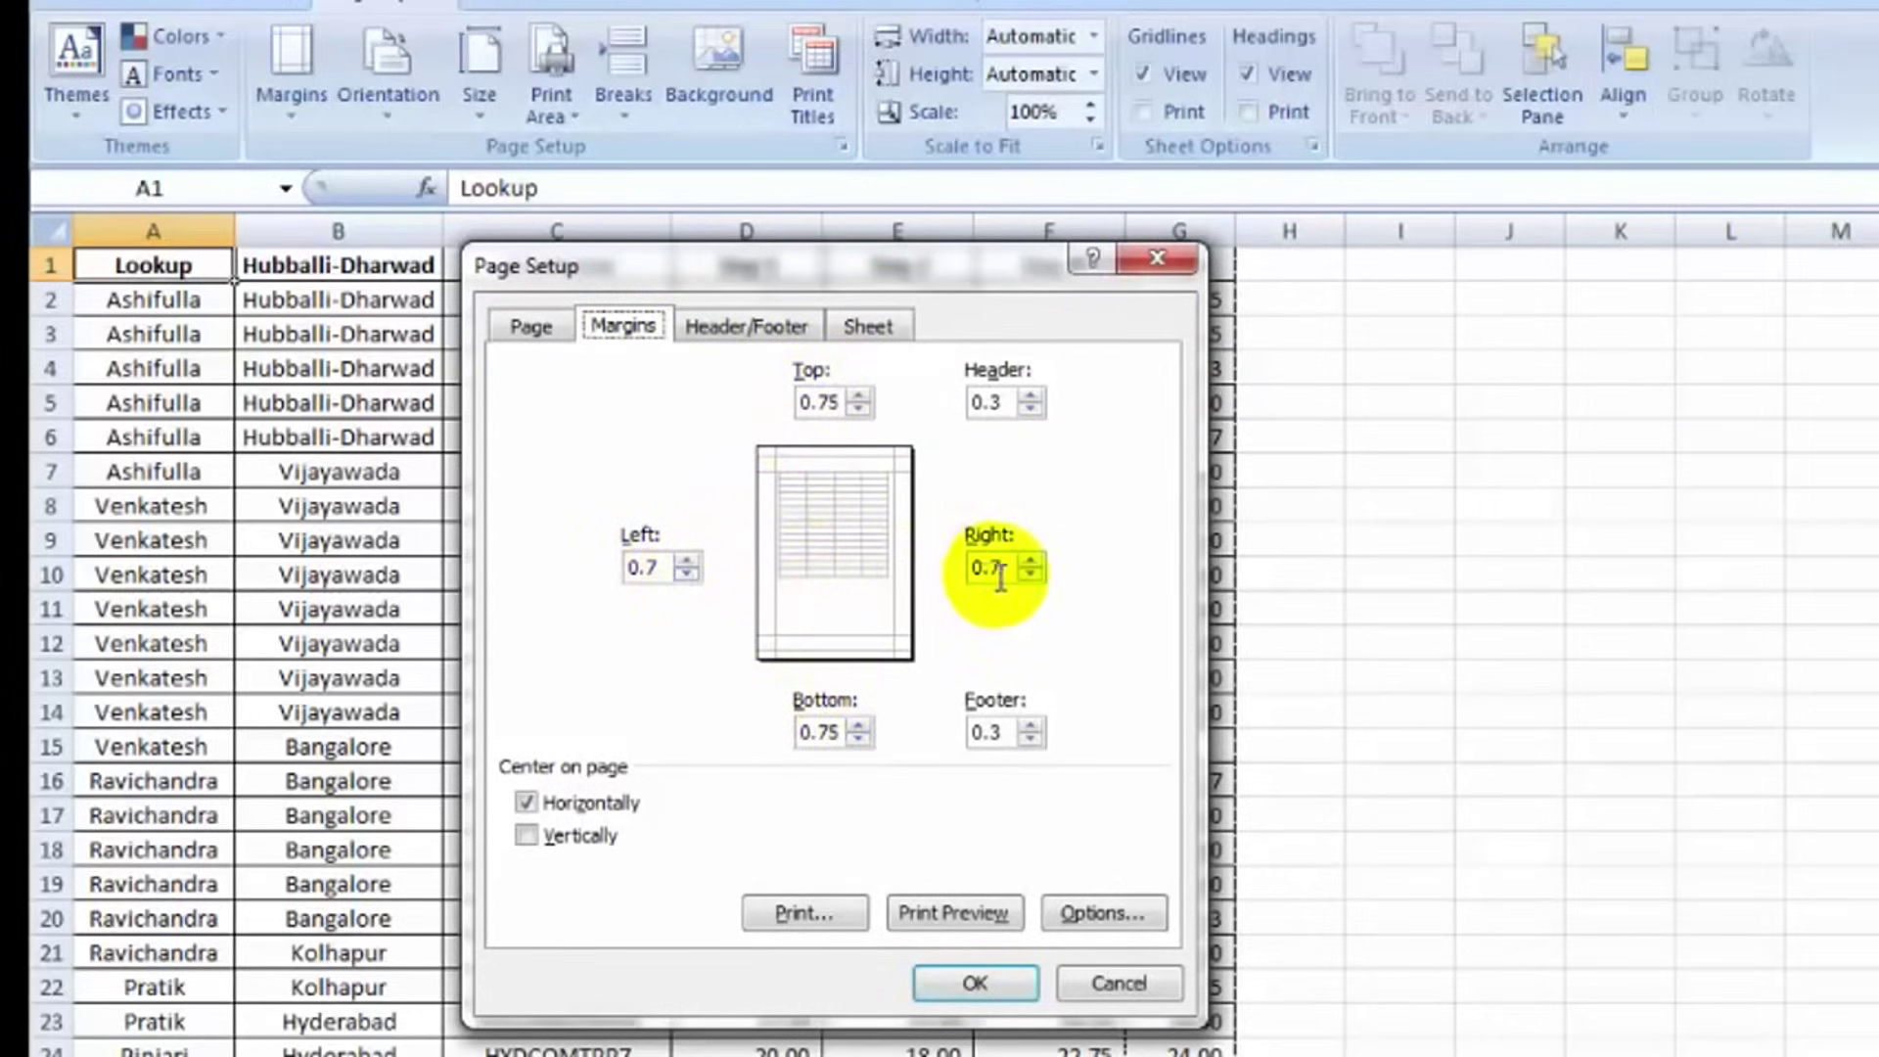
{"action": "left_click", "coordinate": [837, 411]}
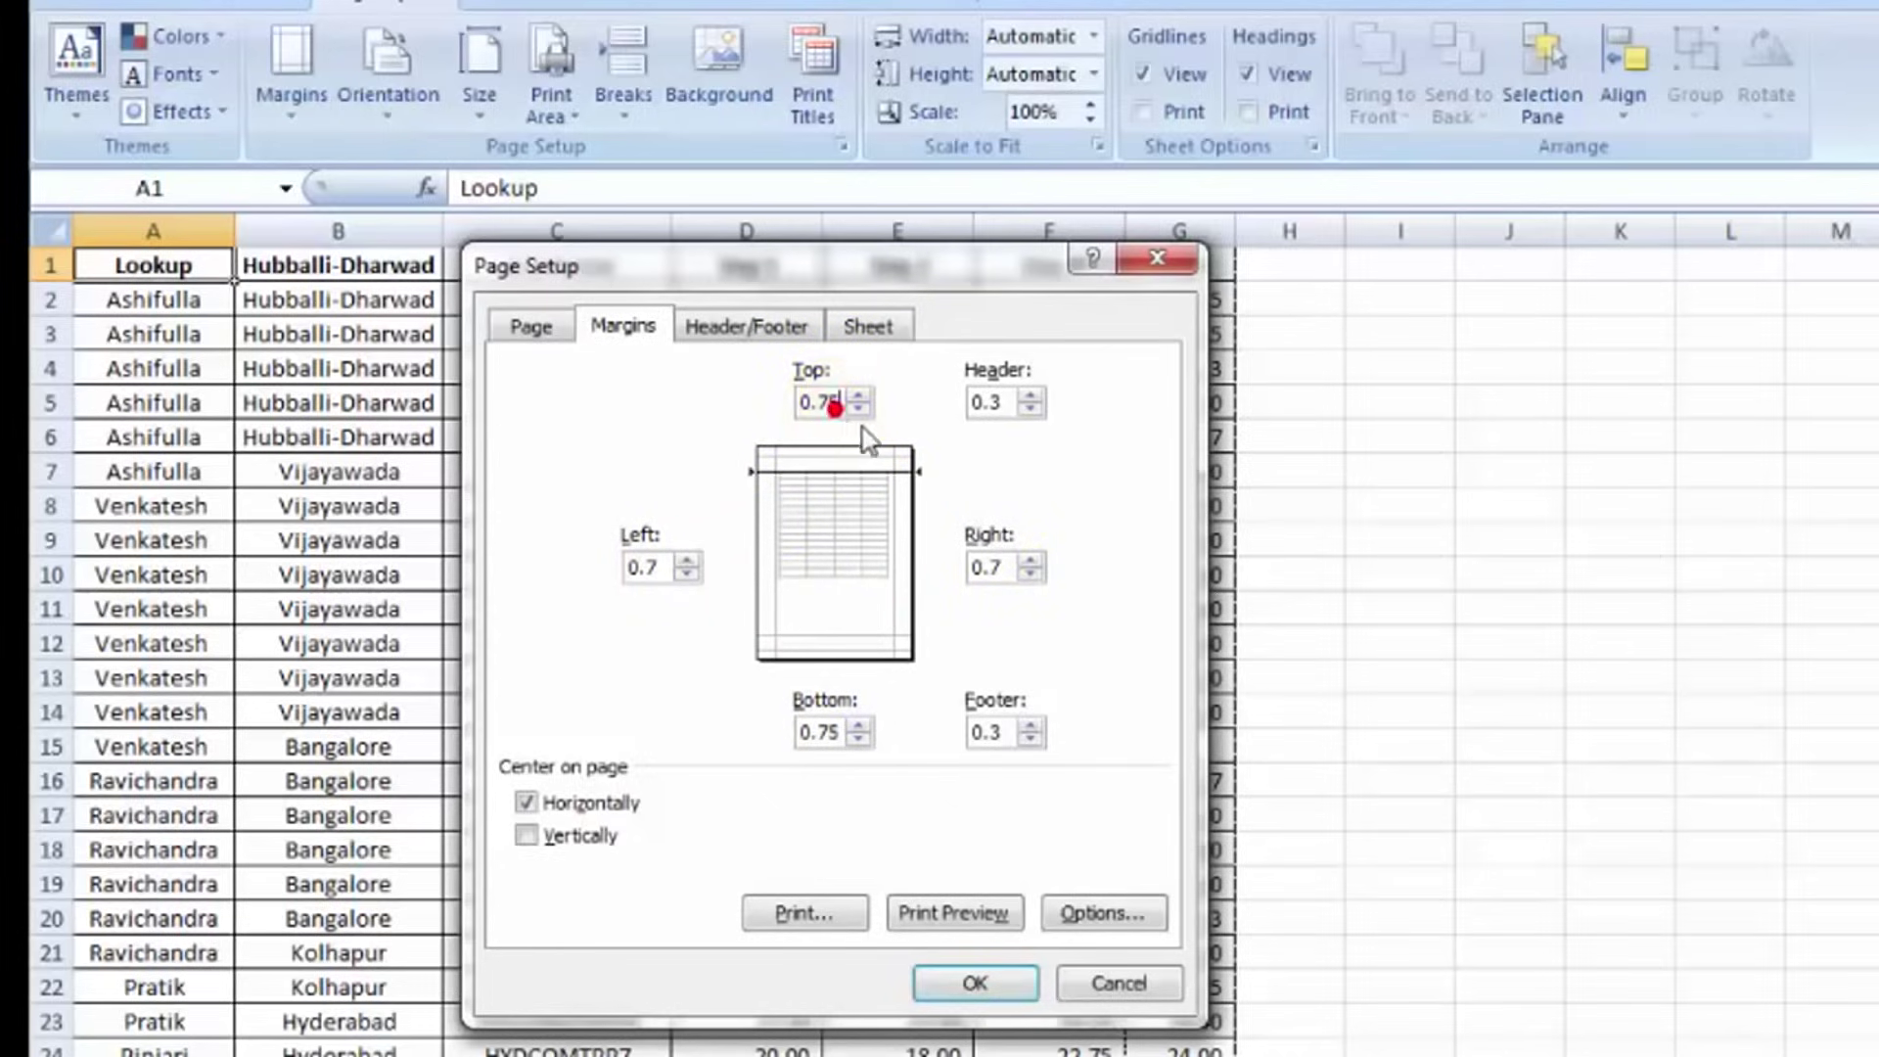
{"action": "left_click", "coordinate": [860, 410]}
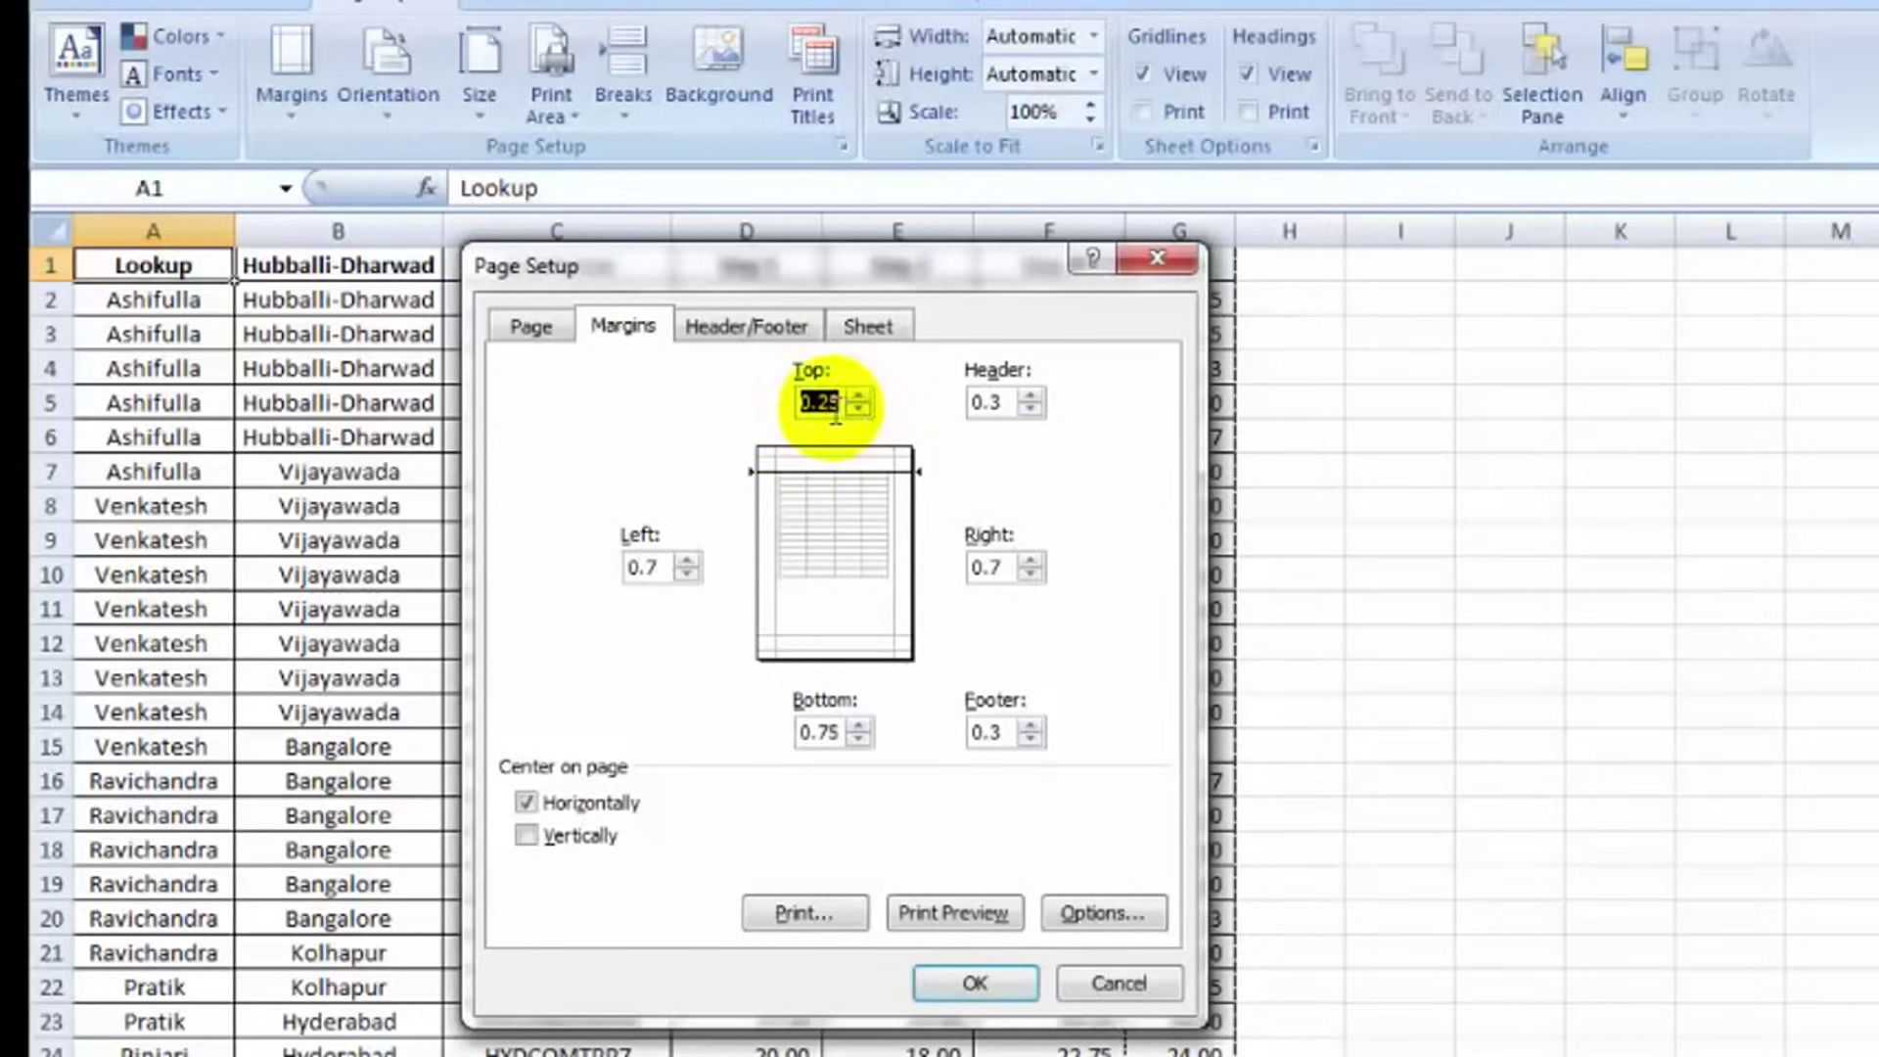
{"action": "left_click", "coordinate": [832, 409]}
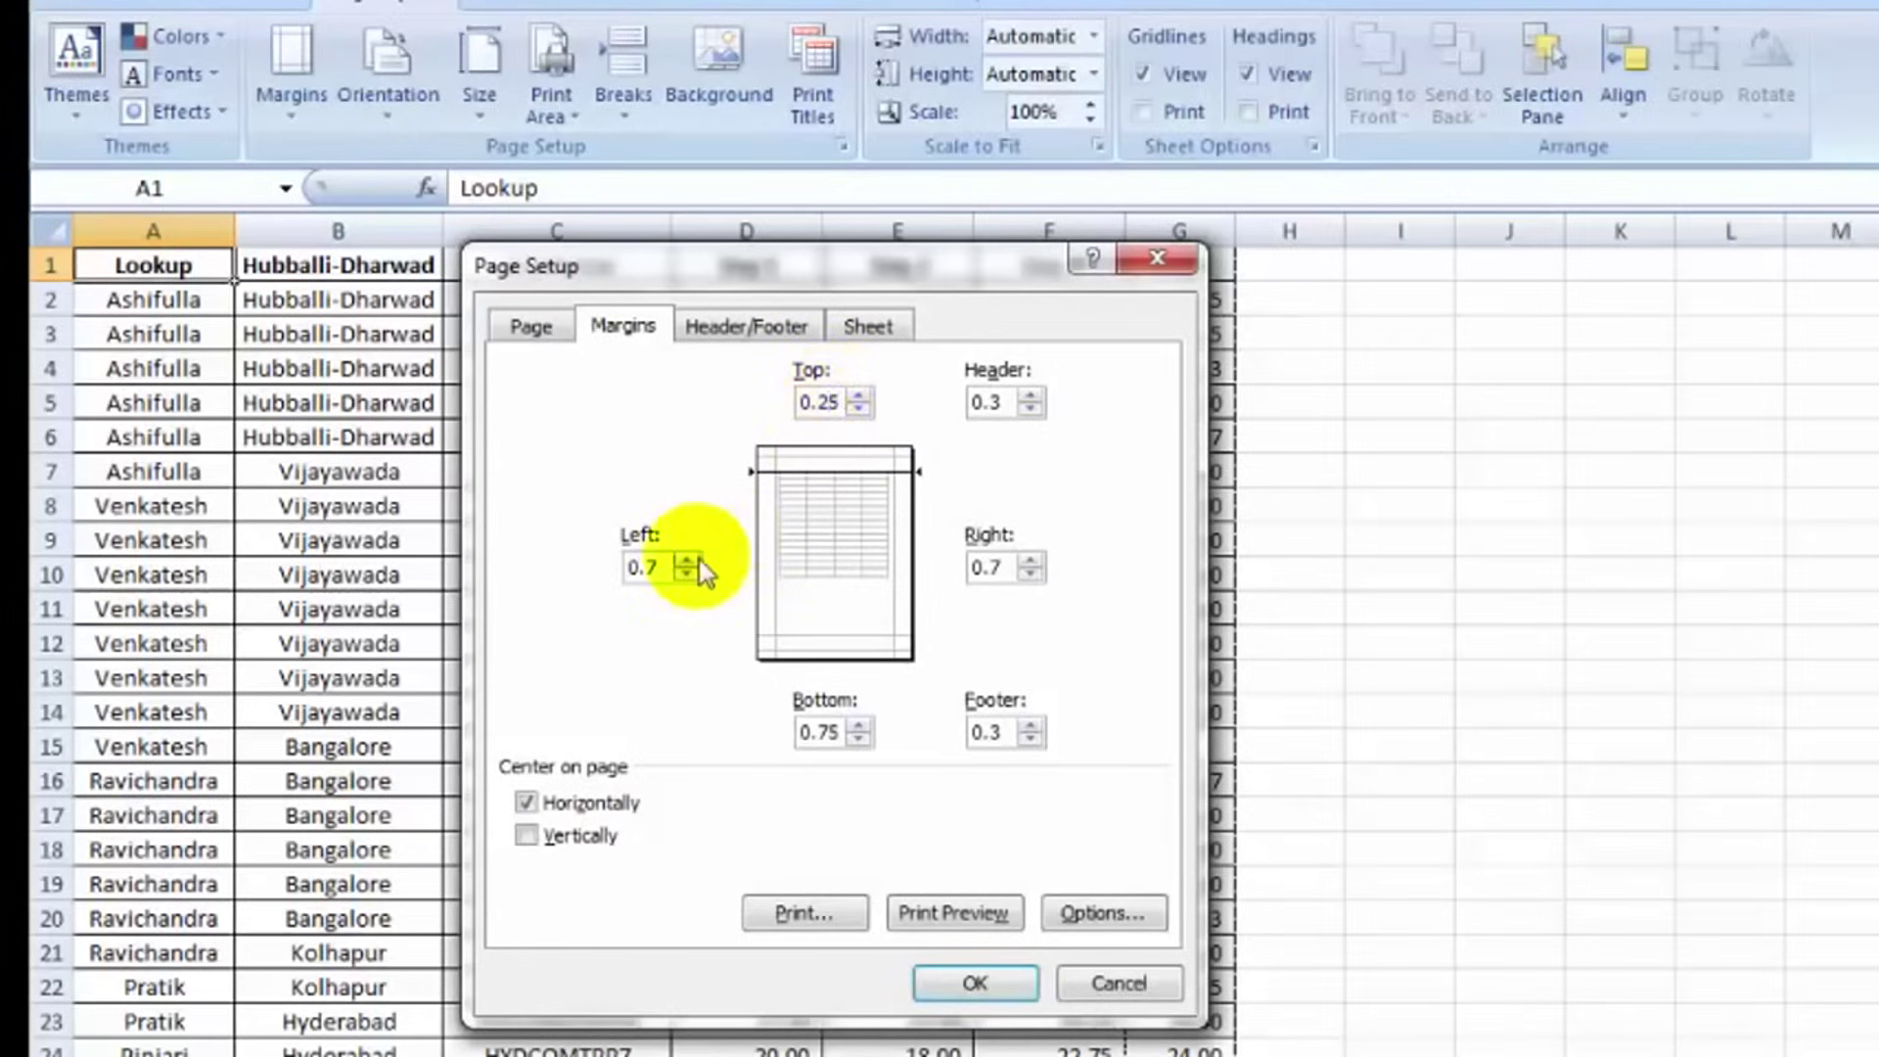
{"action": "left_click", "coordinate": [660, 569]}
{"action": "left_click", "coordinate": [674, 568]}
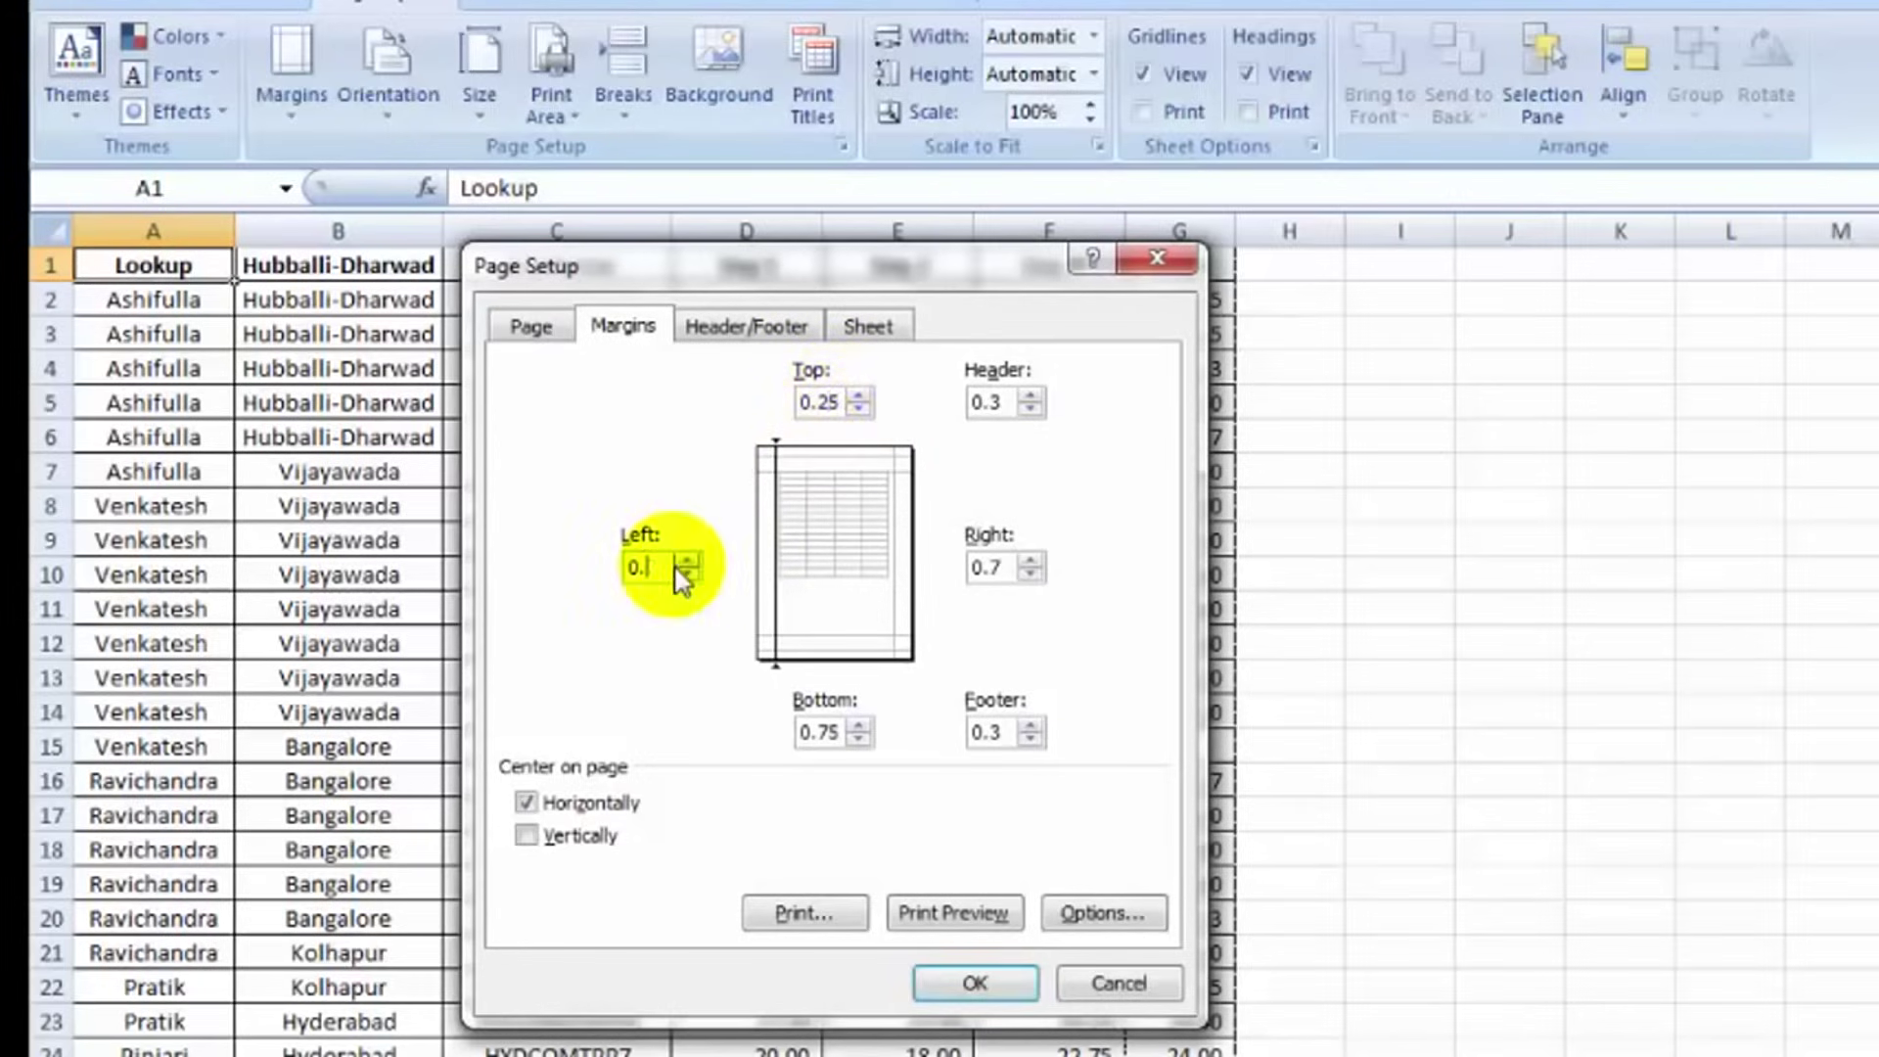
{"action": "type", "text": "25"}
Set right and bottom margins to 0.25, center the page horizontally, and apply.
{"action": "left_click", "coordinate": [1030, 576]}
{"action": "type", "text": "0.2"}
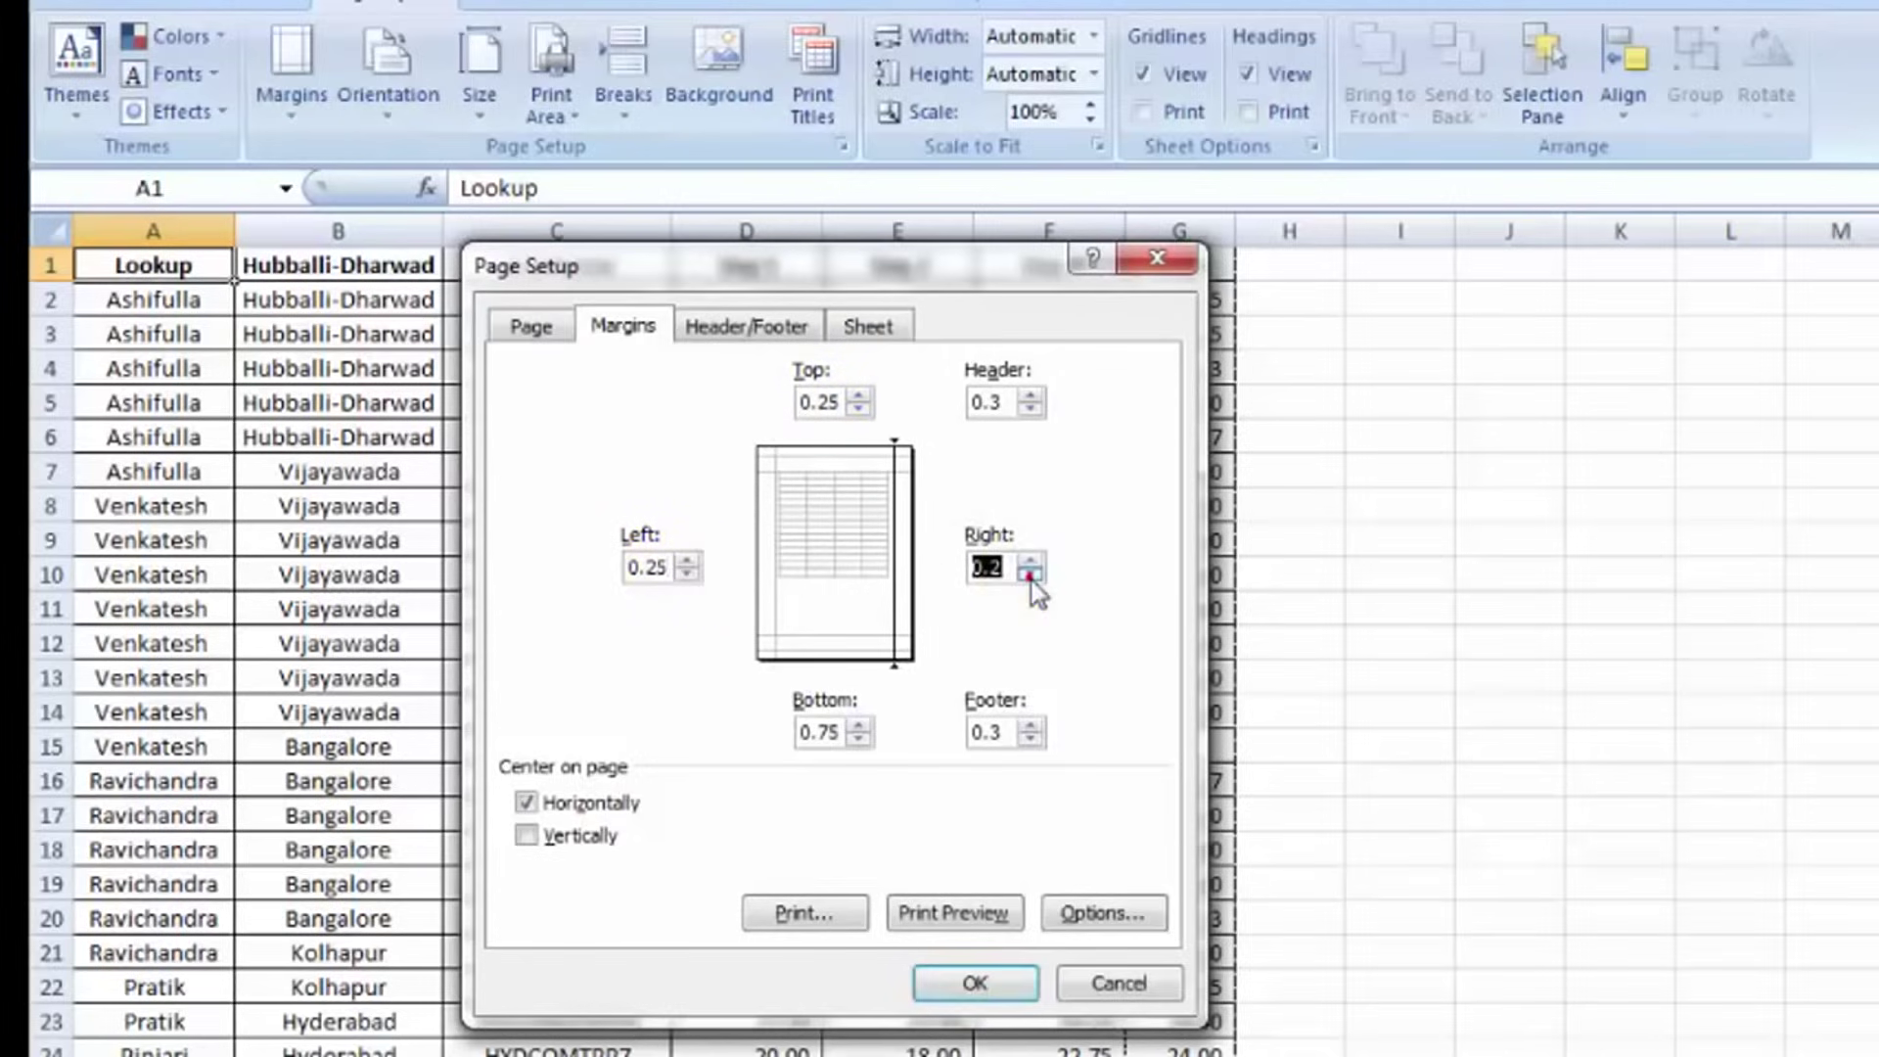
{"action": "left_click", "coordinate": [1017, 571]}
{"action": "type", "text": "5"}
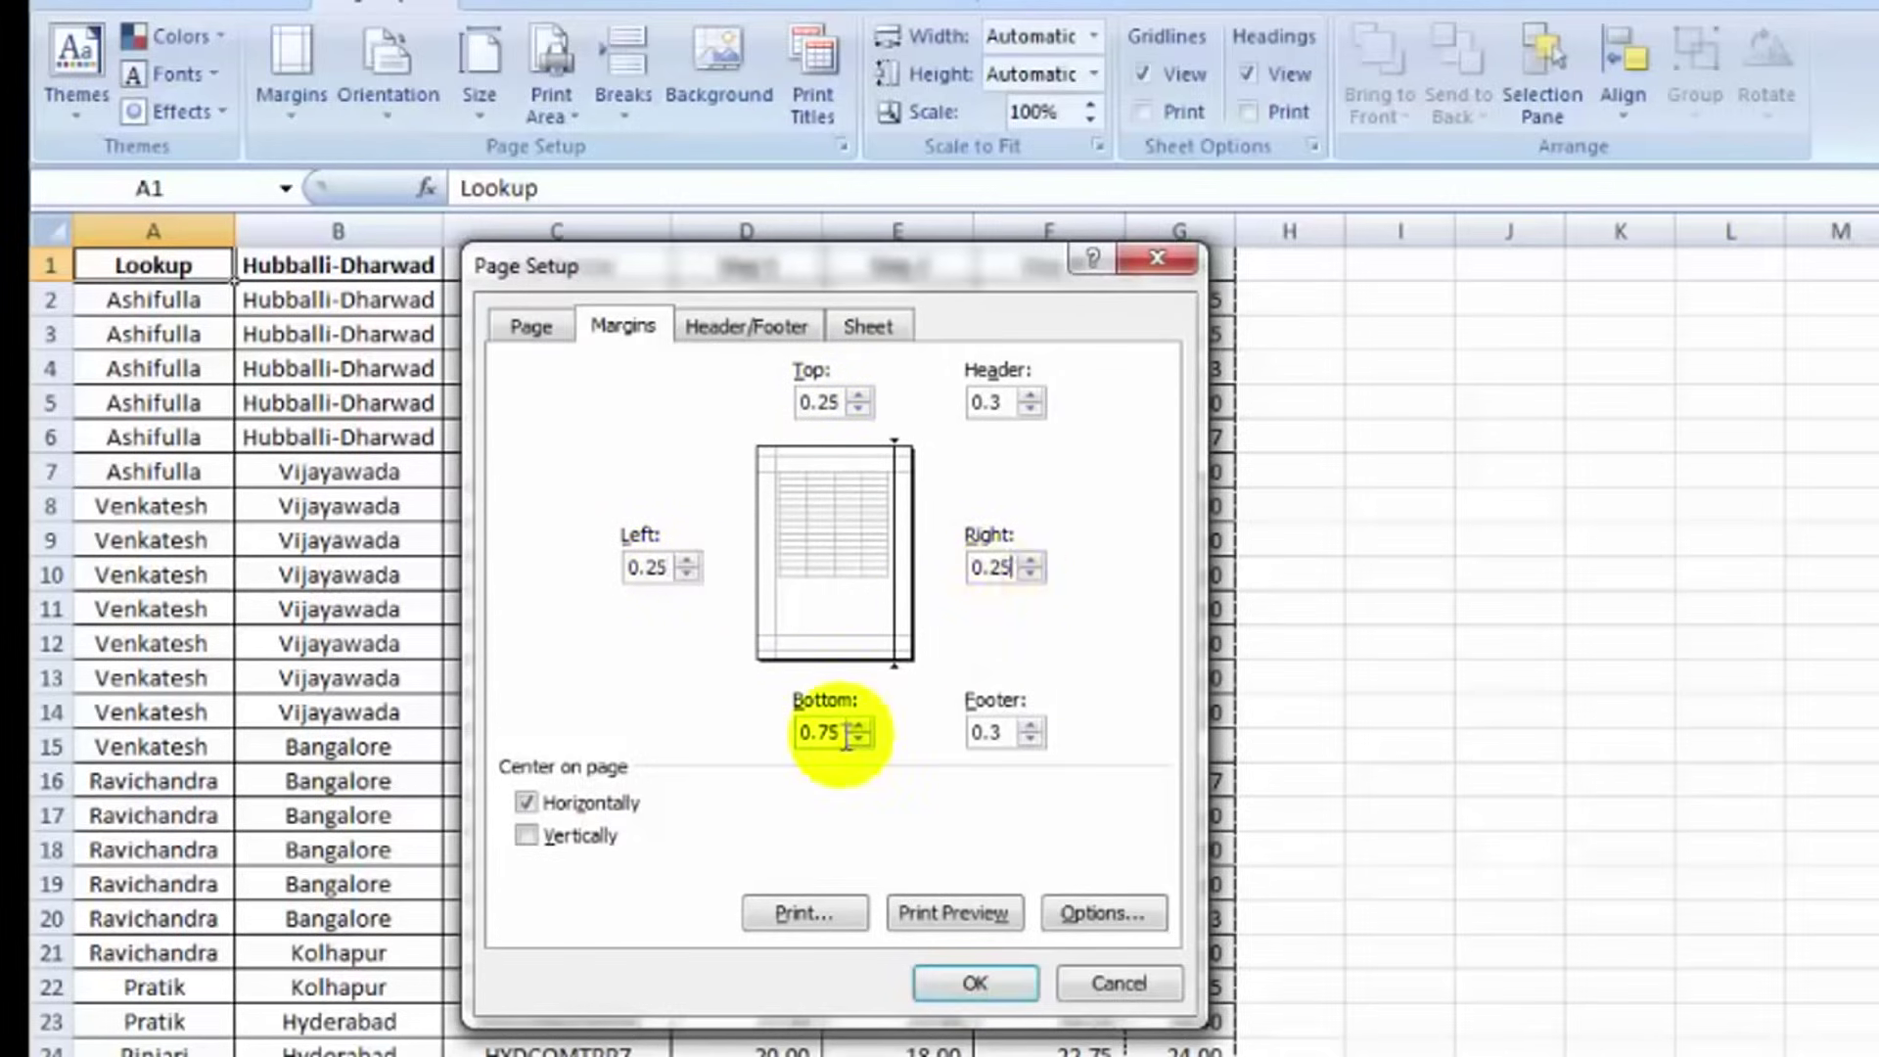
{"action": "left_click", "coordinate": [856, 740]}
{"action": "type", "text": "0.25"}
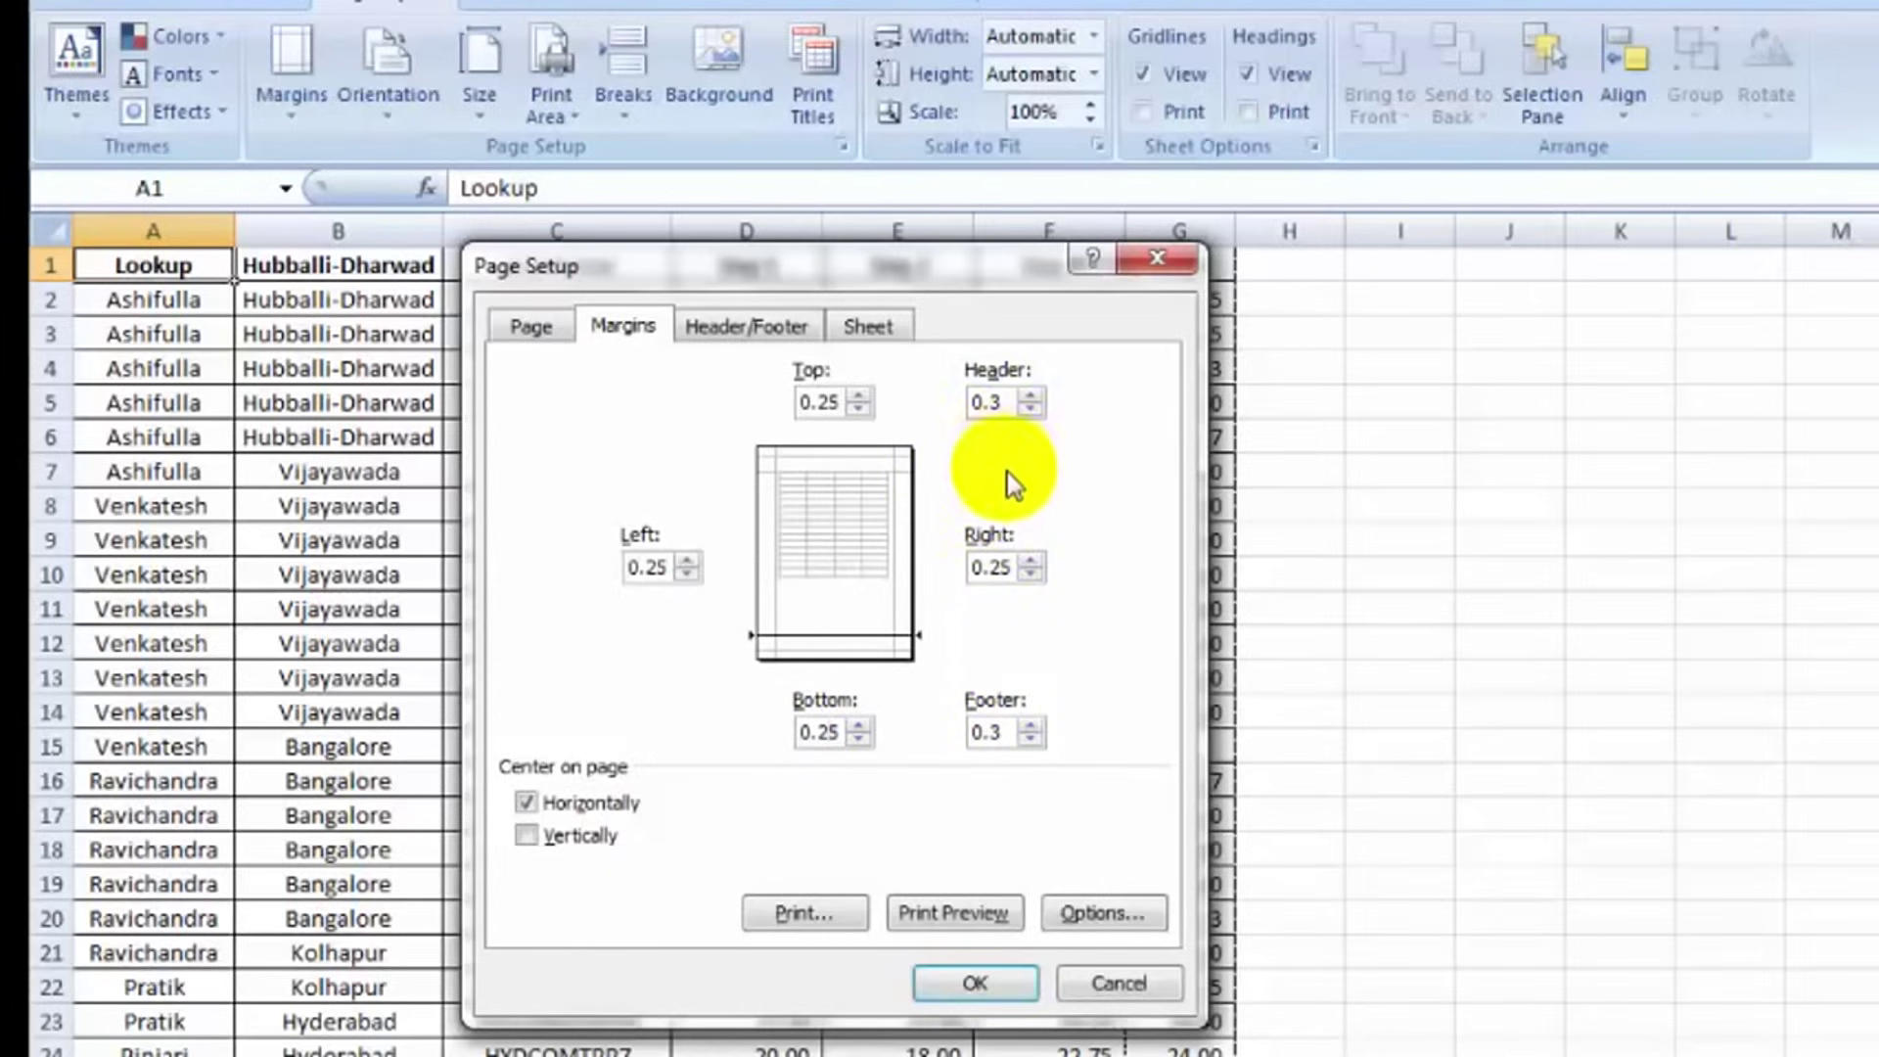
{"action": "left_click", "coordinate": [525, 803]}
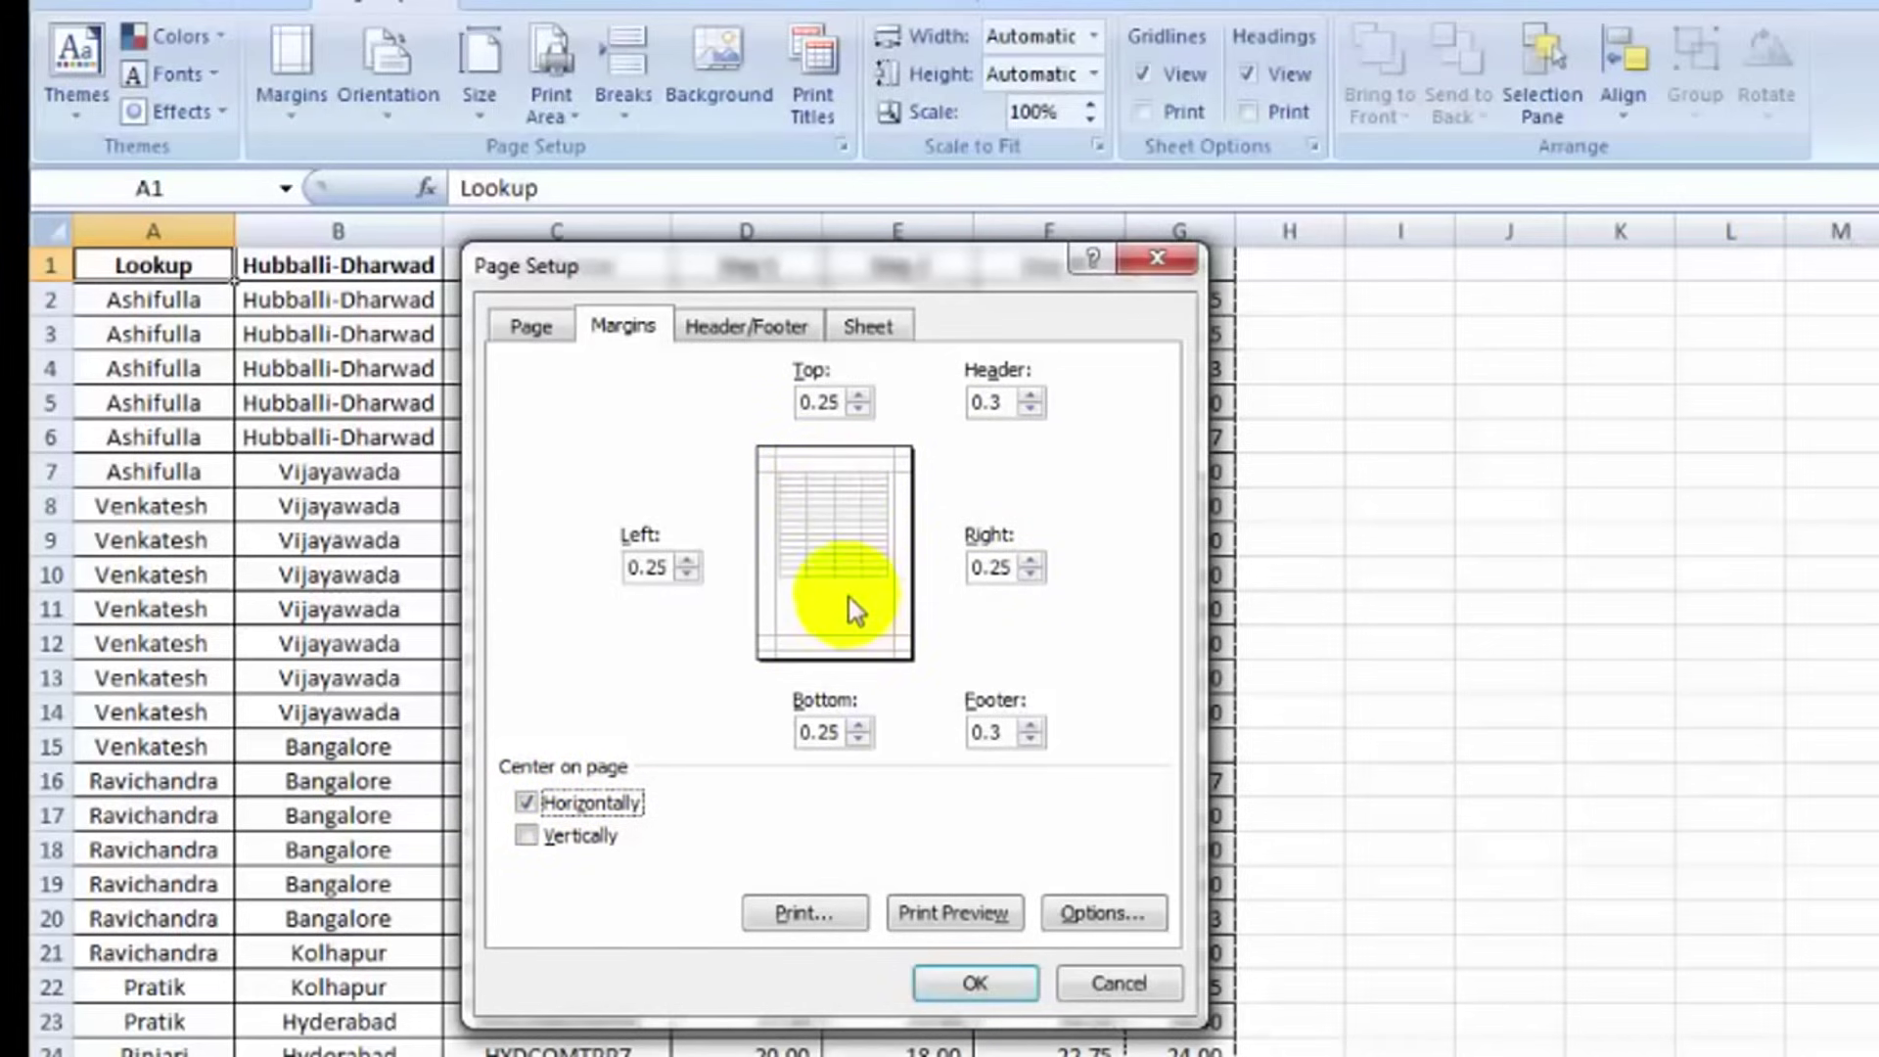
{"action": "left_click", "coordinate": [962, 988]}
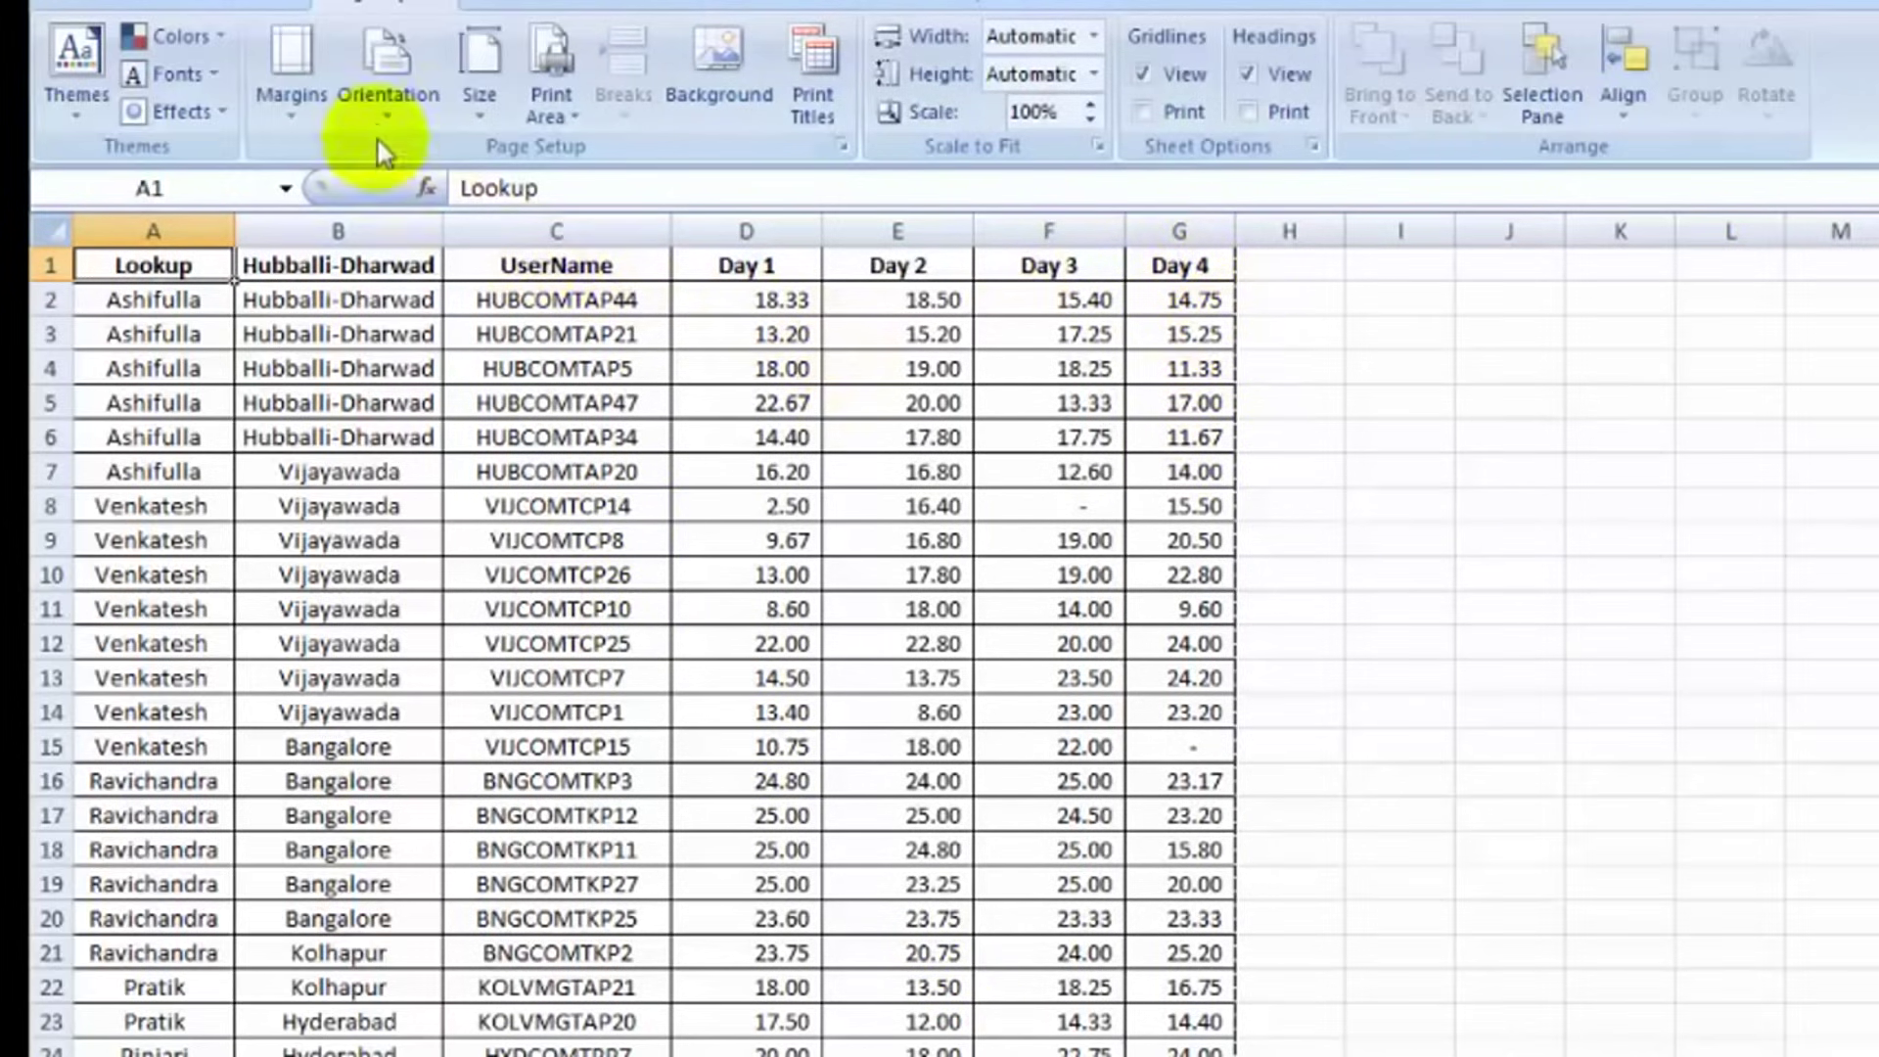
{"action": "left_click", "coordinate": [388, 98]}
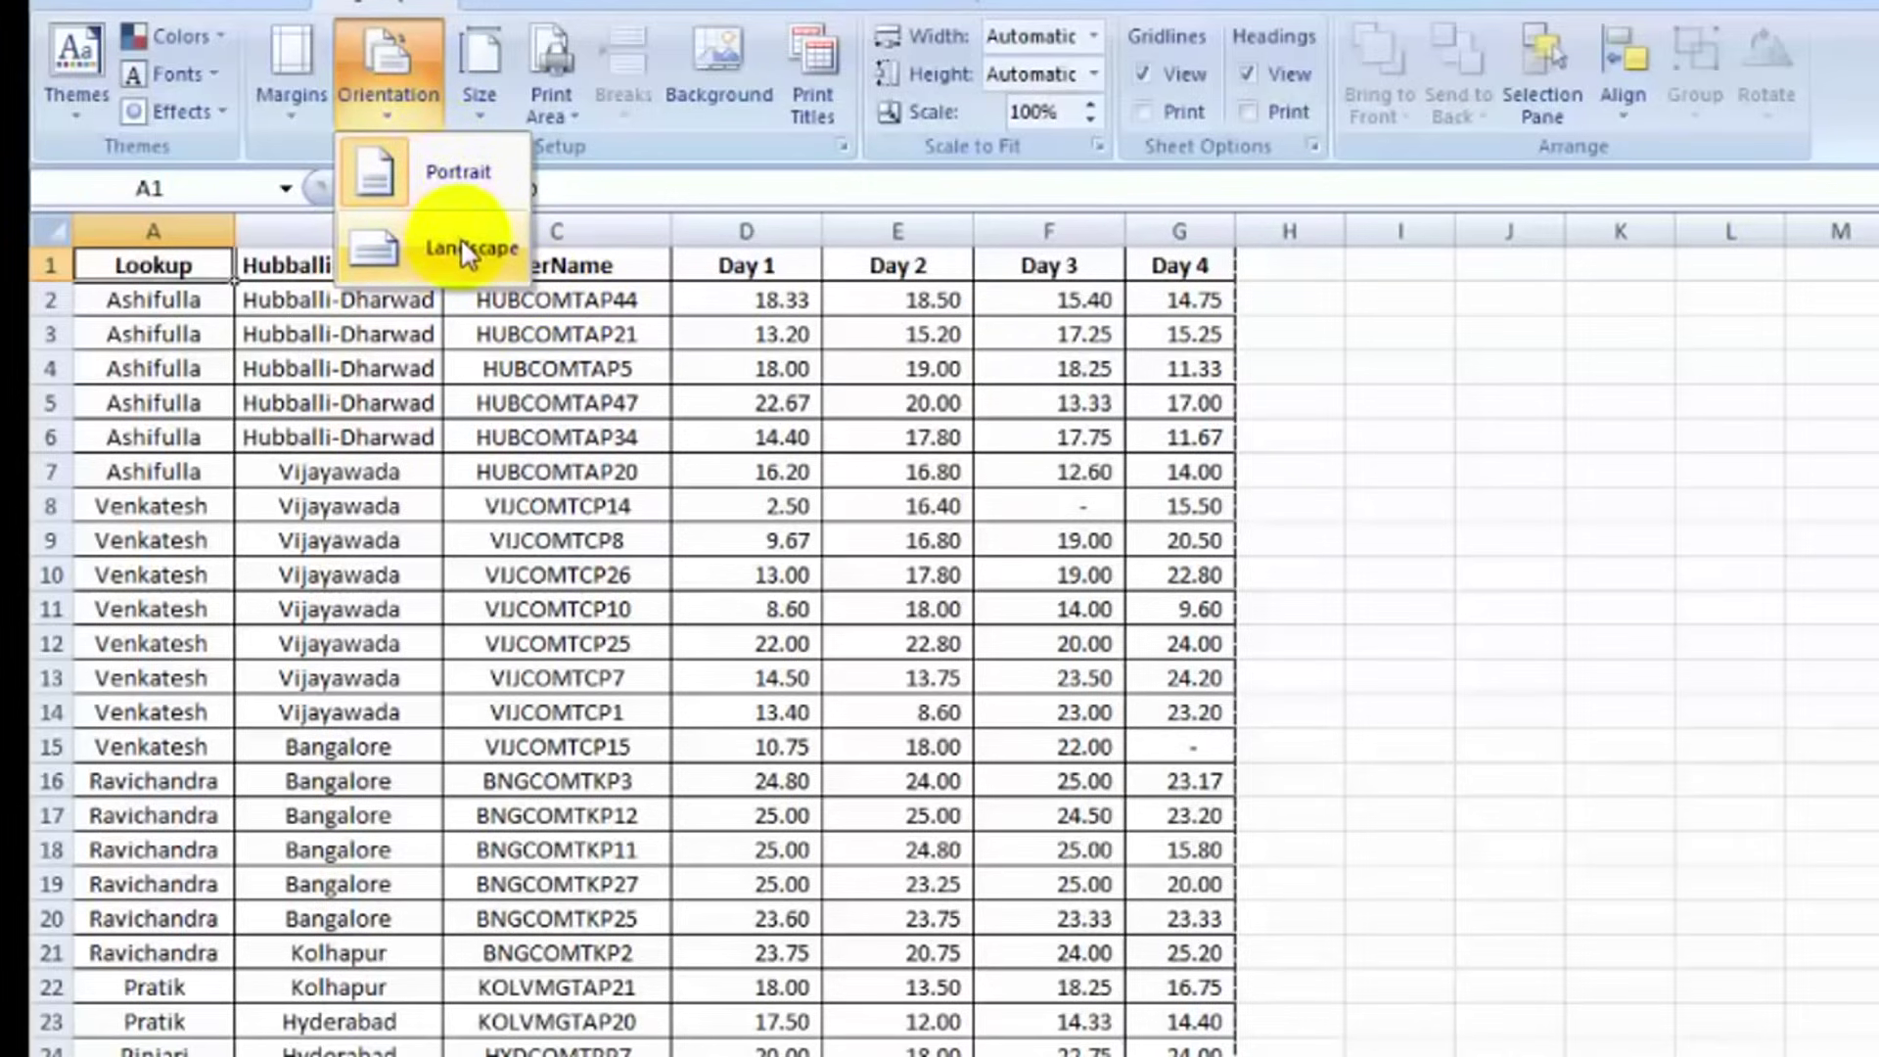
{"action": "left_click", "coordinate": [618, 359]}
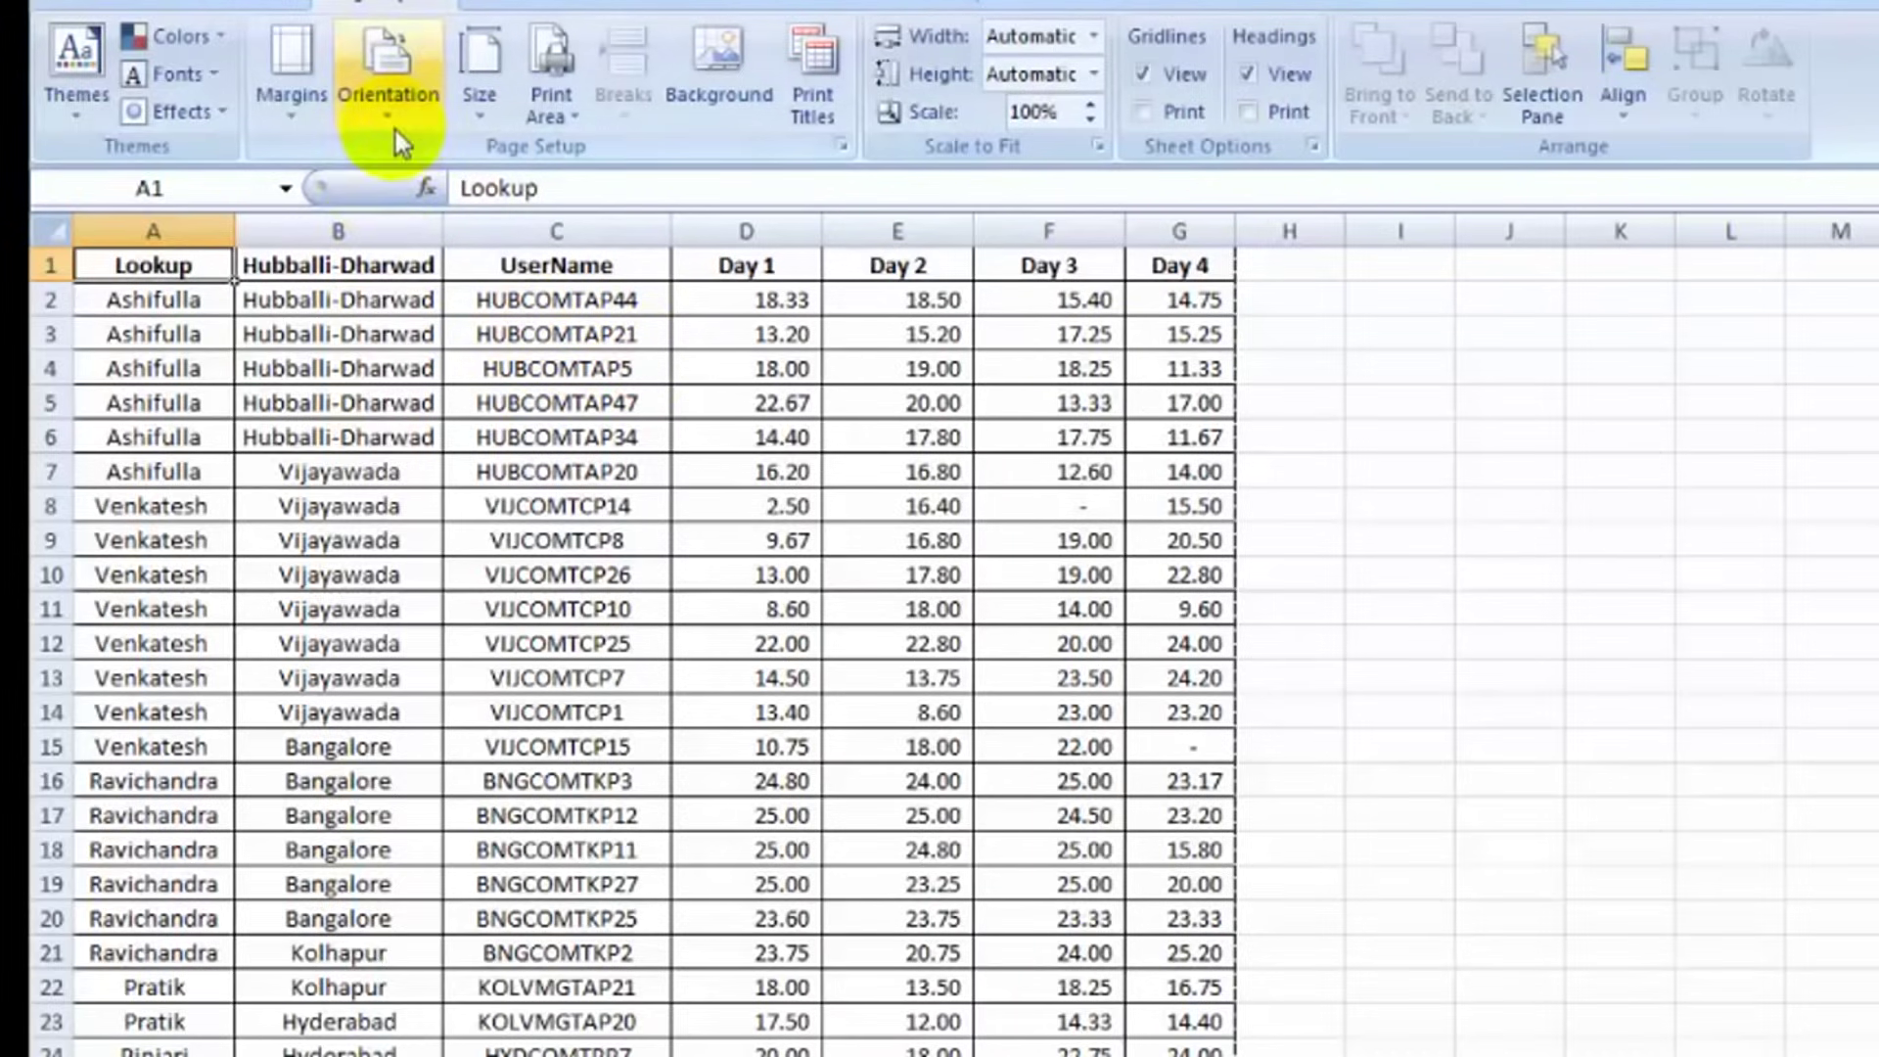
{"action": "left_click", "coordinate": [470, 264]}
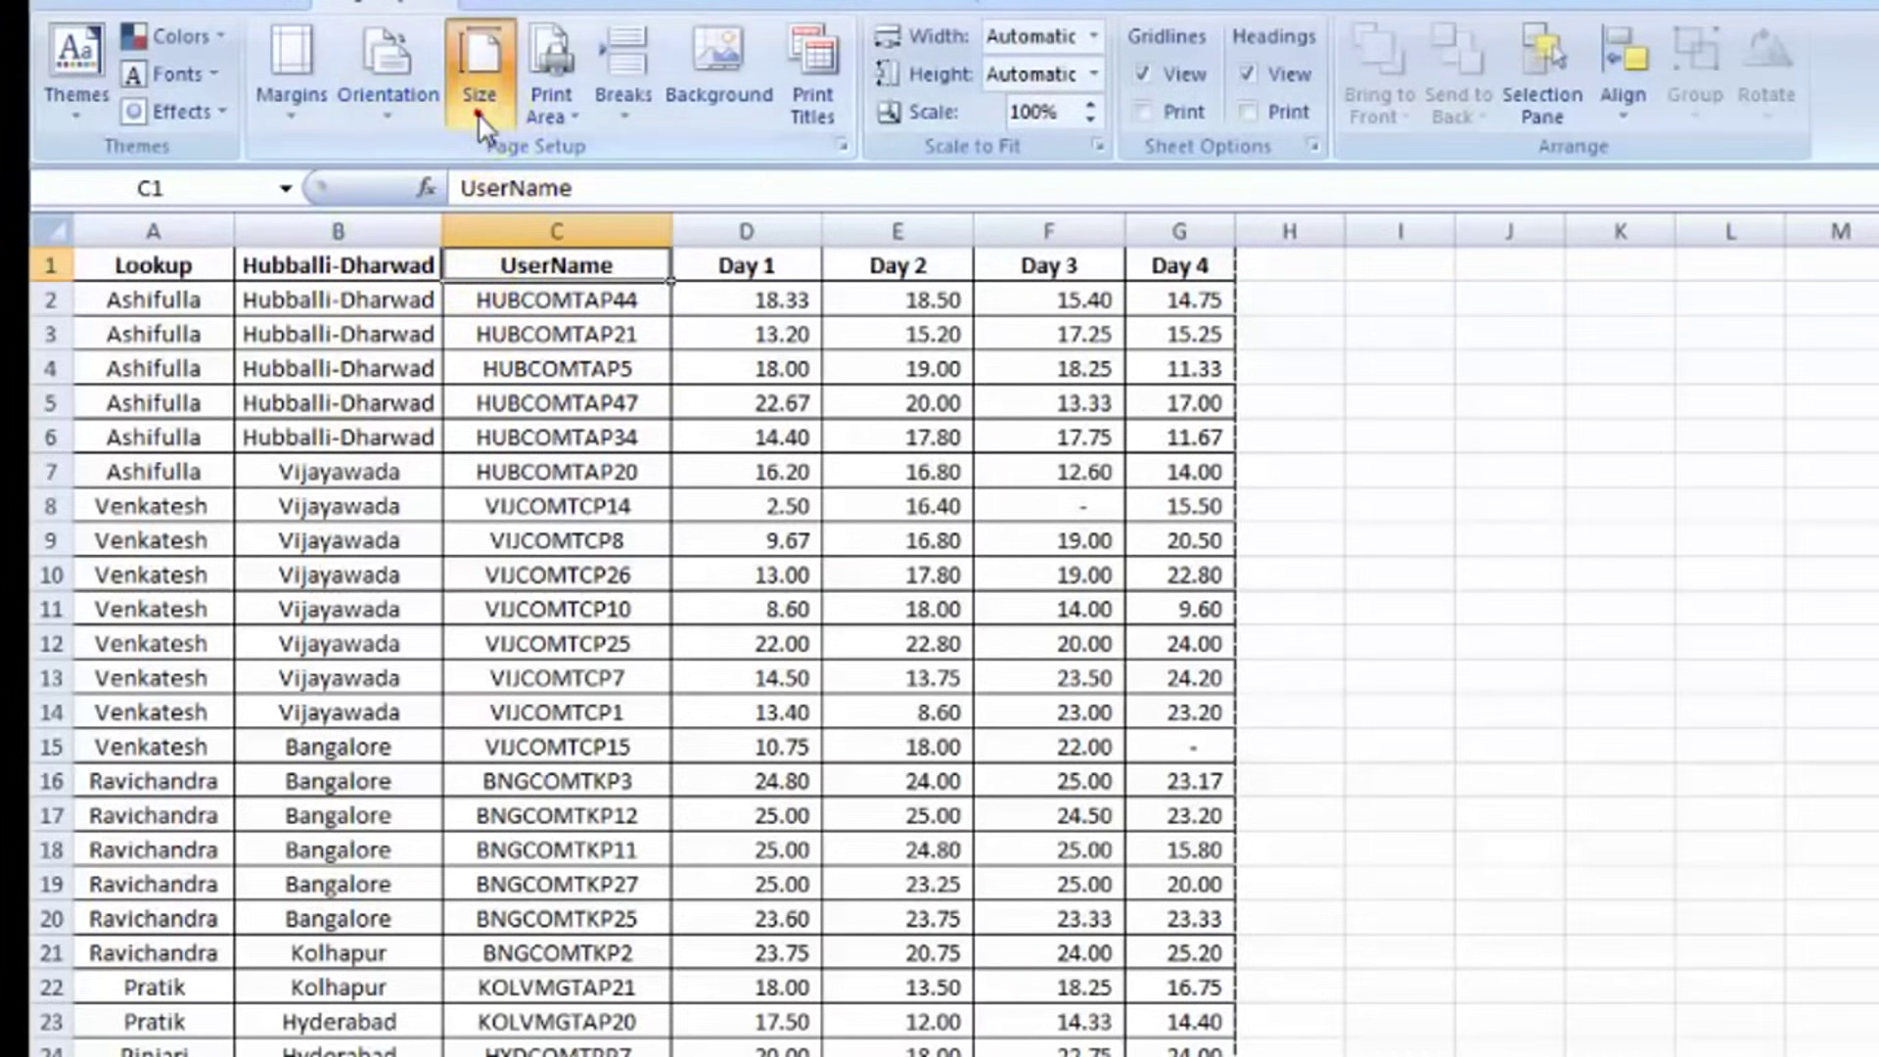
Change the Less sheet's paper size to A4.
{"action": "left_click", "coordinate": [480, 58]}
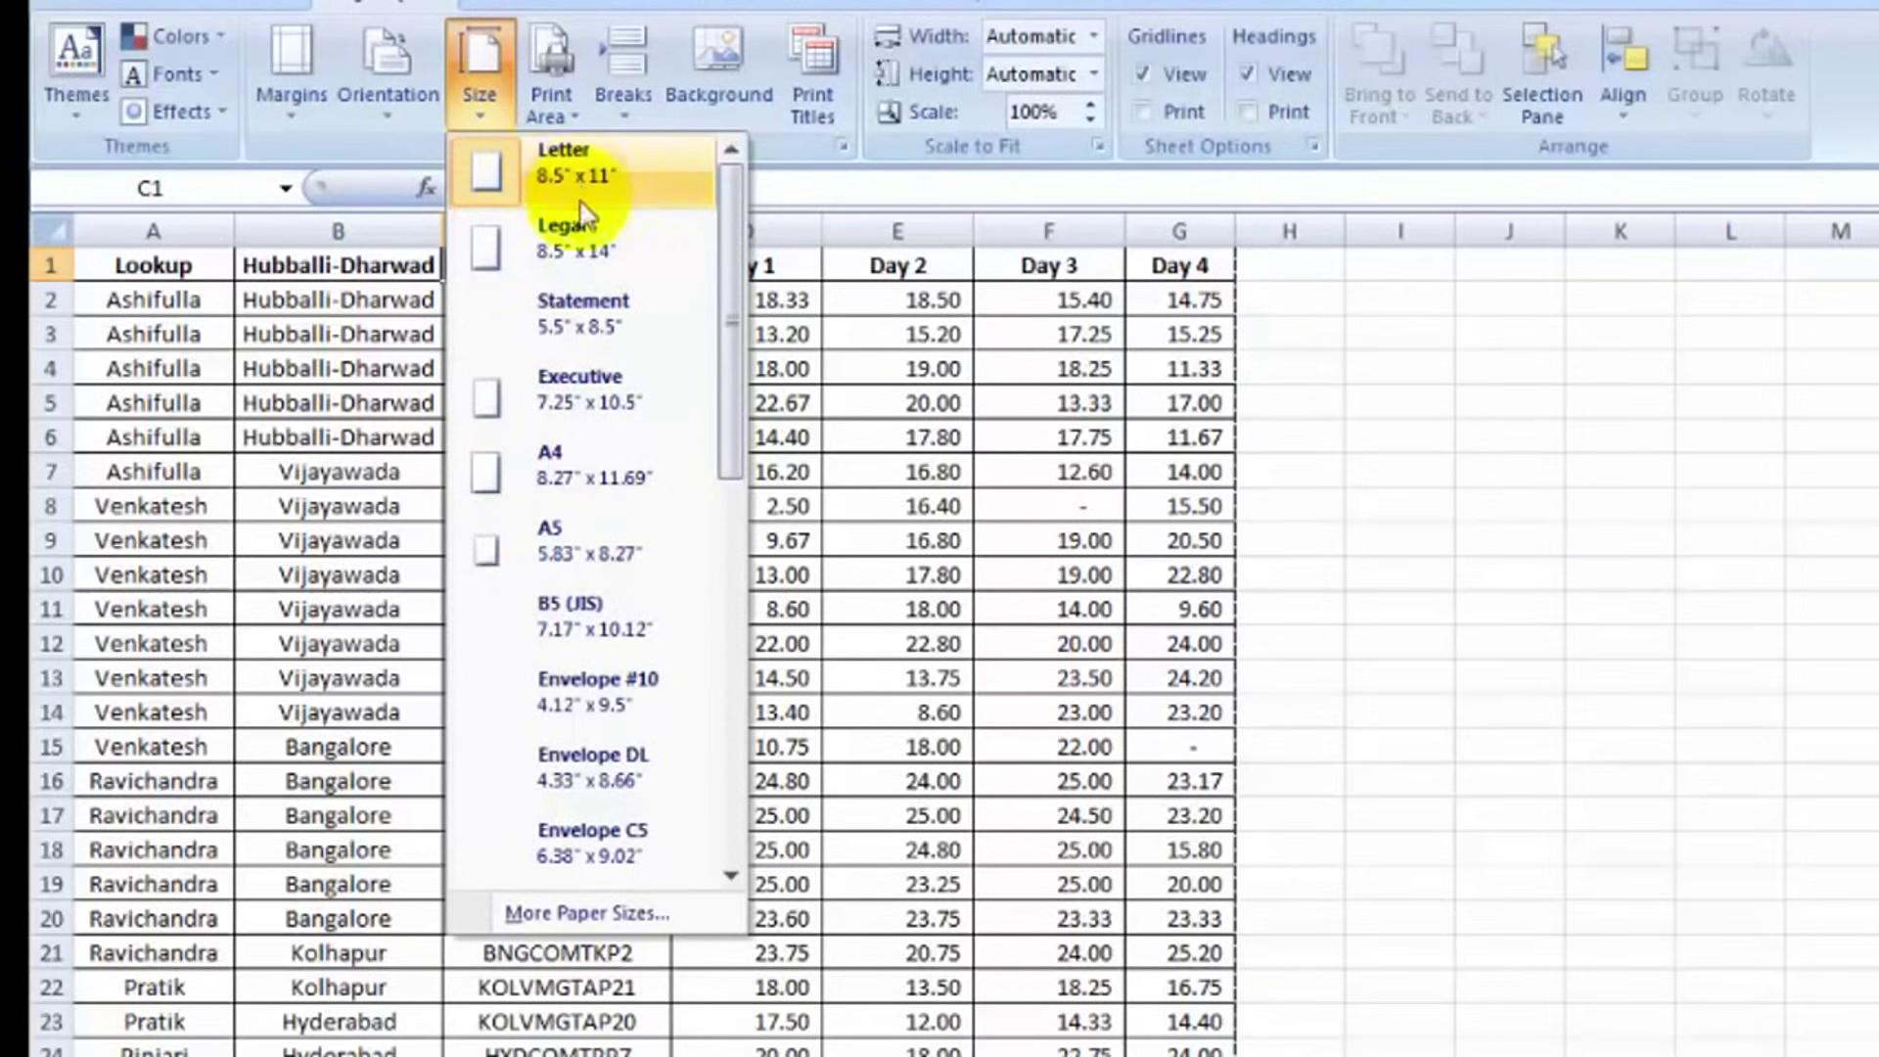
{"action": "left_click", "coordinate": [572, 489]}
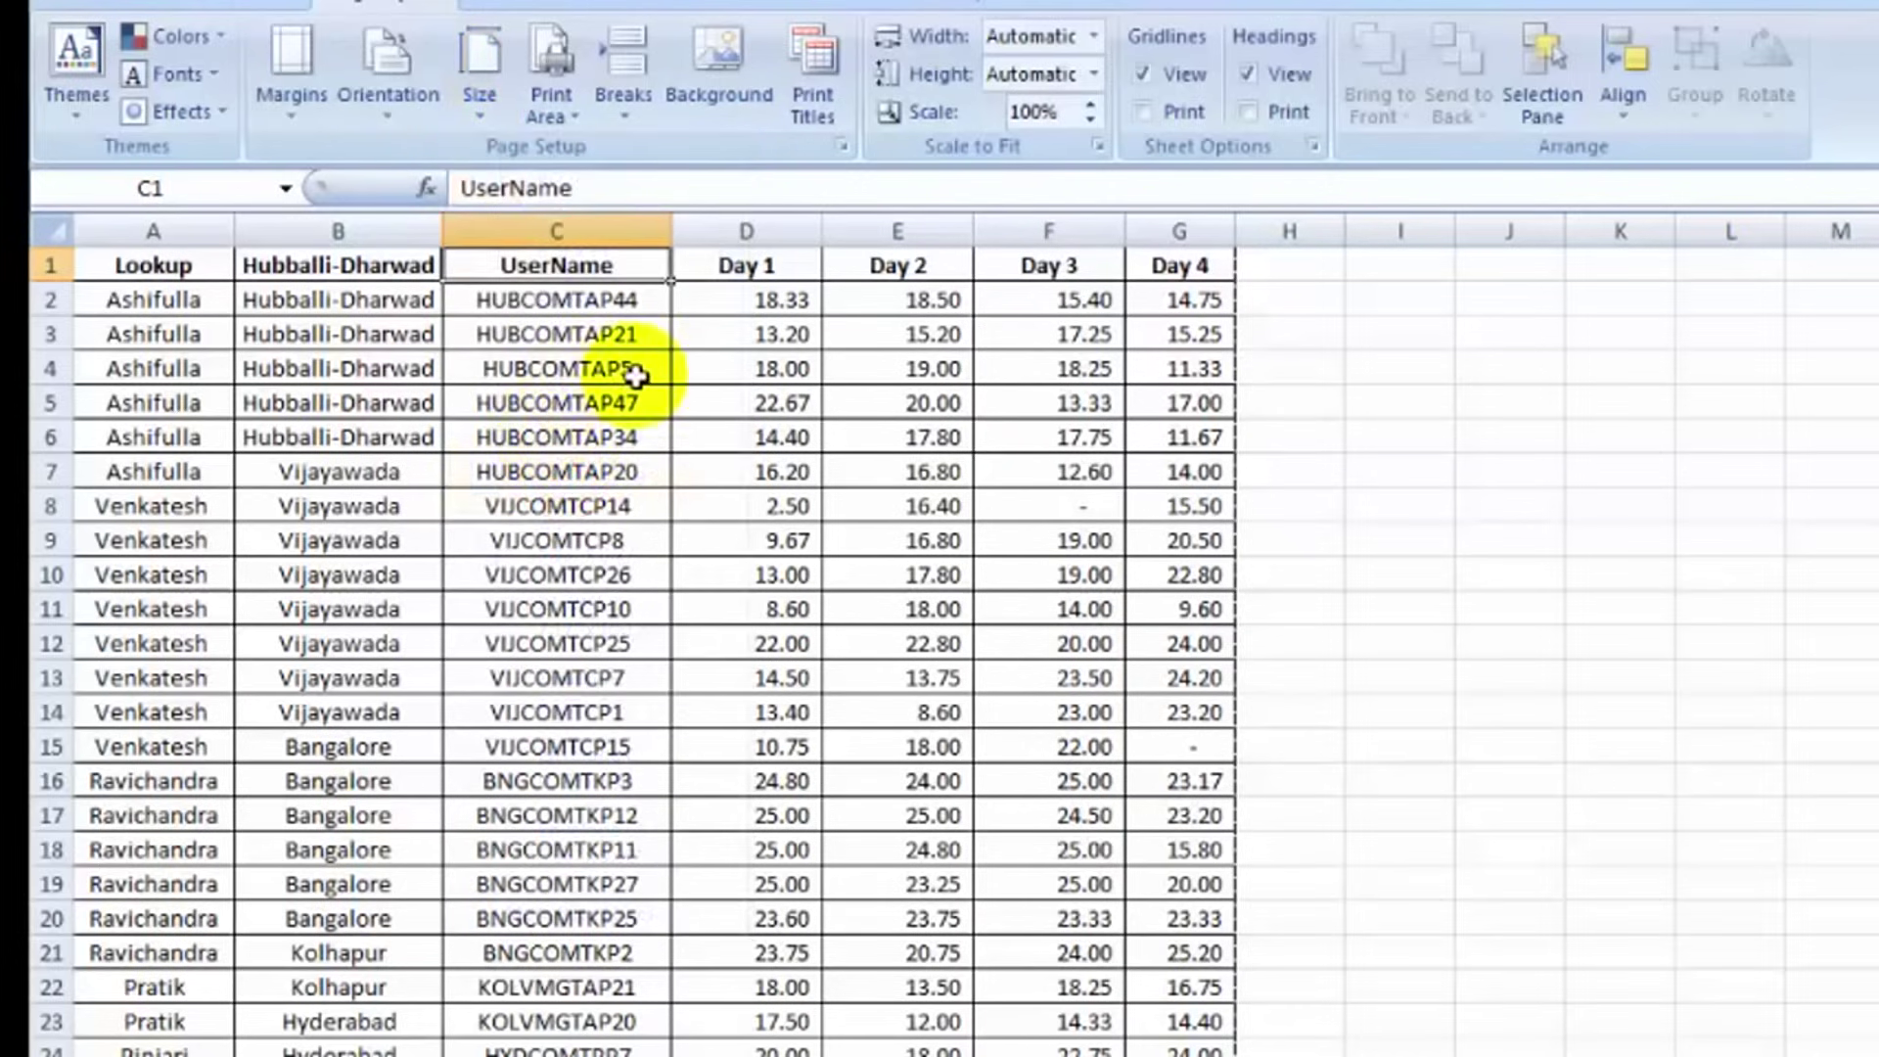
{"action": "left_click", "coordinate": [551, 110]}
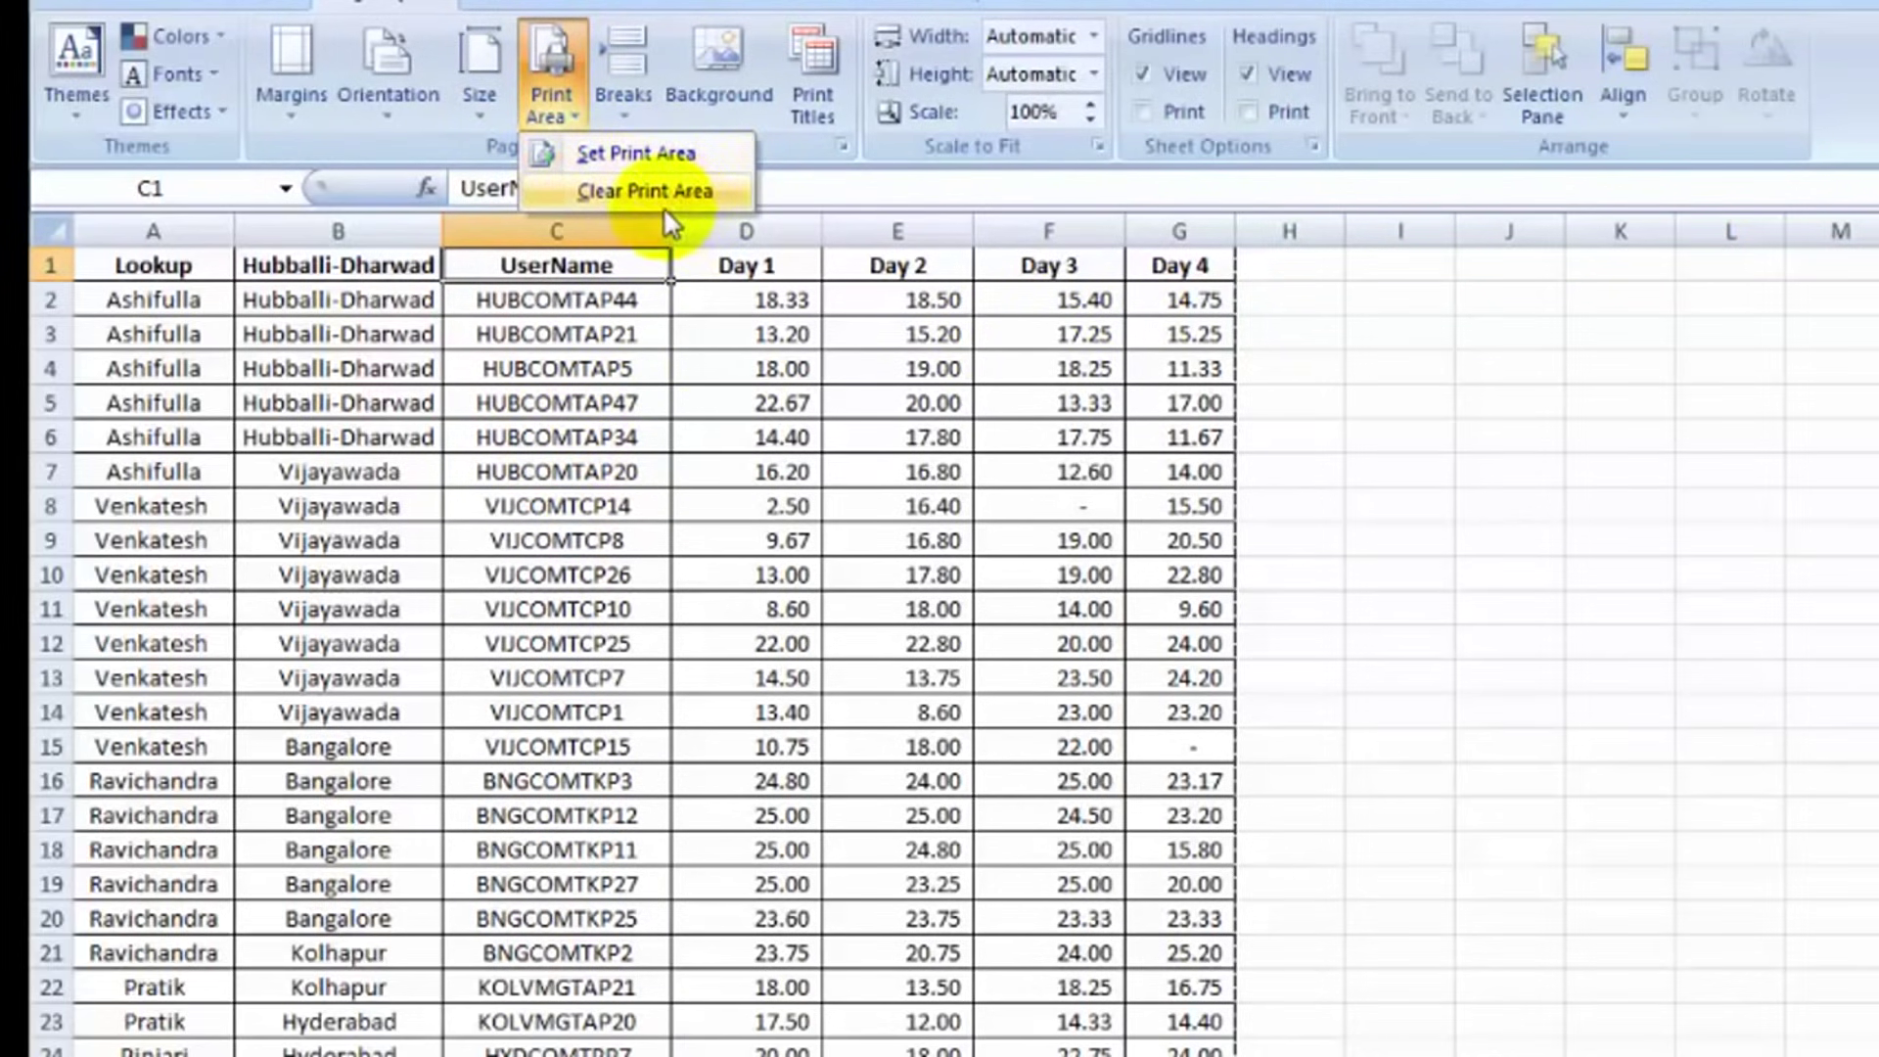
Replace the existing print area with the range A1:G24.
{"action": "left_click", "coordinate": [691, 191]}
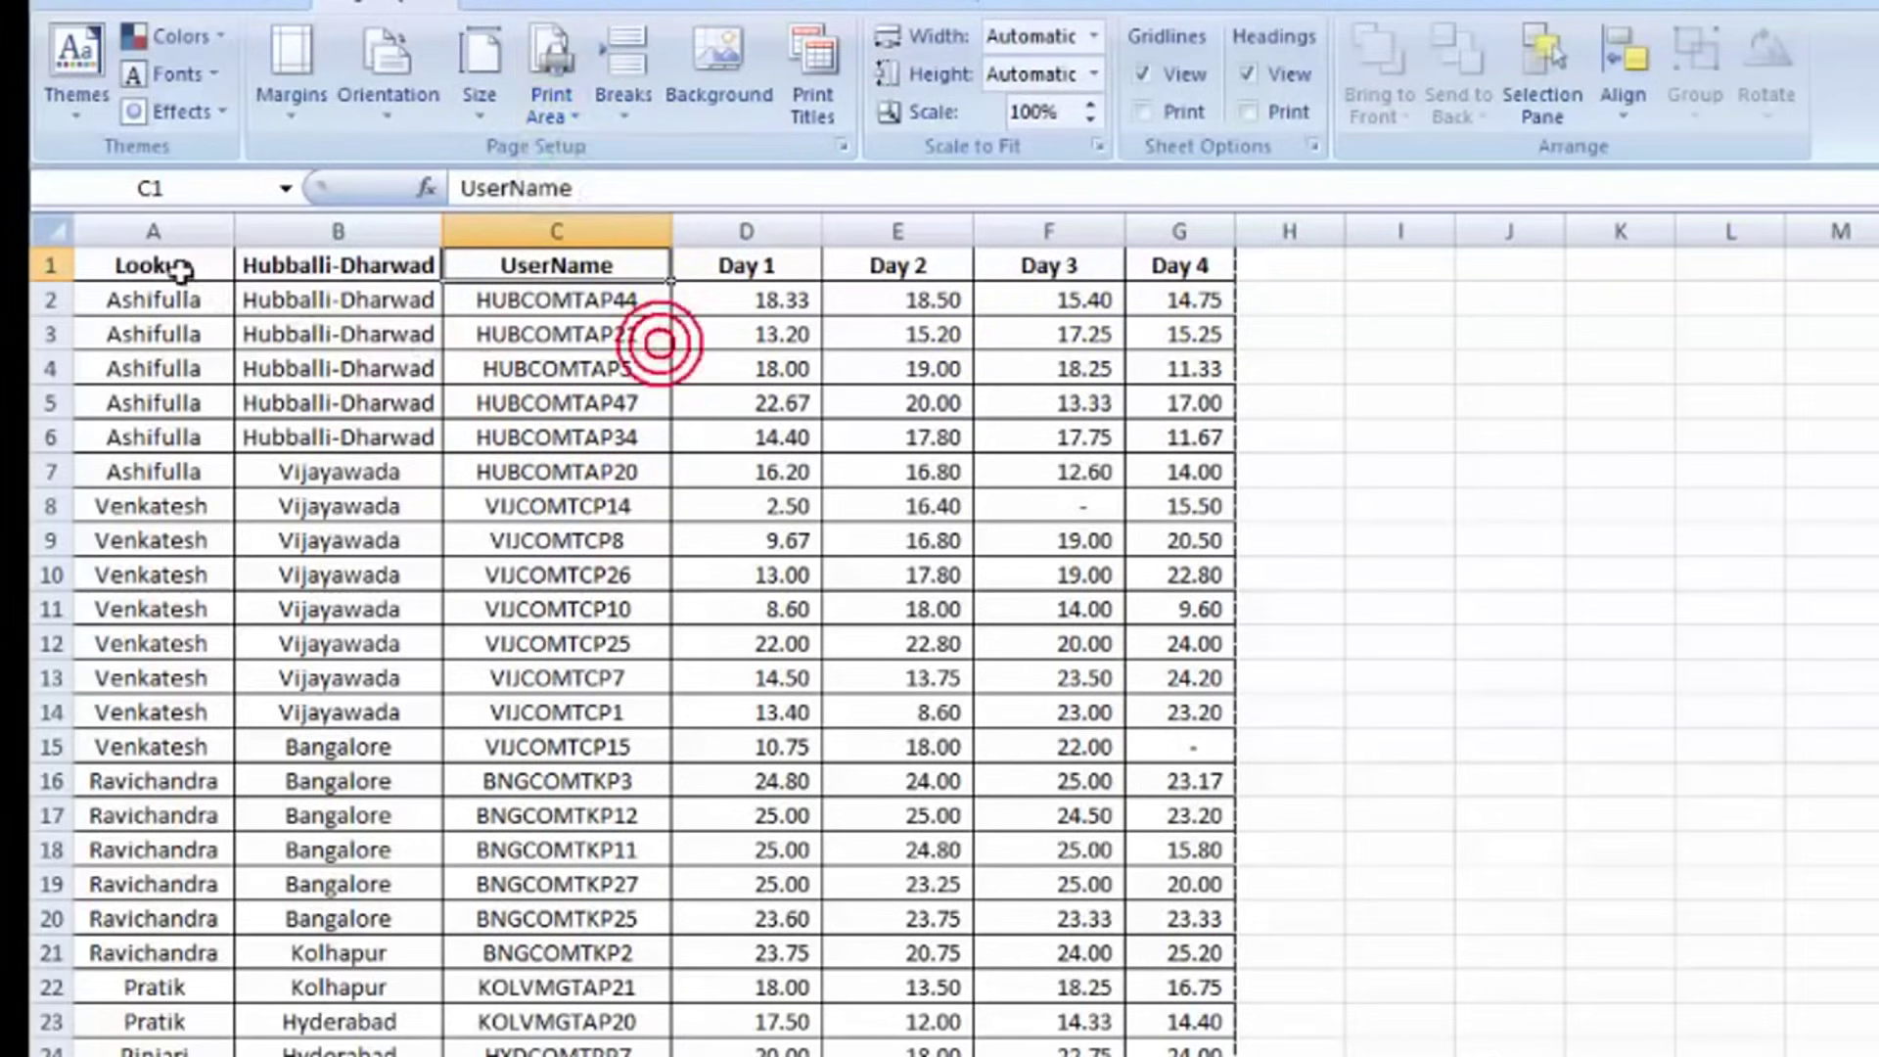
{"action": "left_click_drag", "start_coordinate": [1179, 265], "coordinate": [178, 261]}
{"action": "key", "text": "shift+Down"}
{"action": "key", "text": "shift+Down"}
{"action": "key", "text": "shift+Down"}
{"action": "key", "text": "shift+Down"}
{"action": "key", "text": "shift+Down"}
{"action": "key", "text": "shift+Down"}
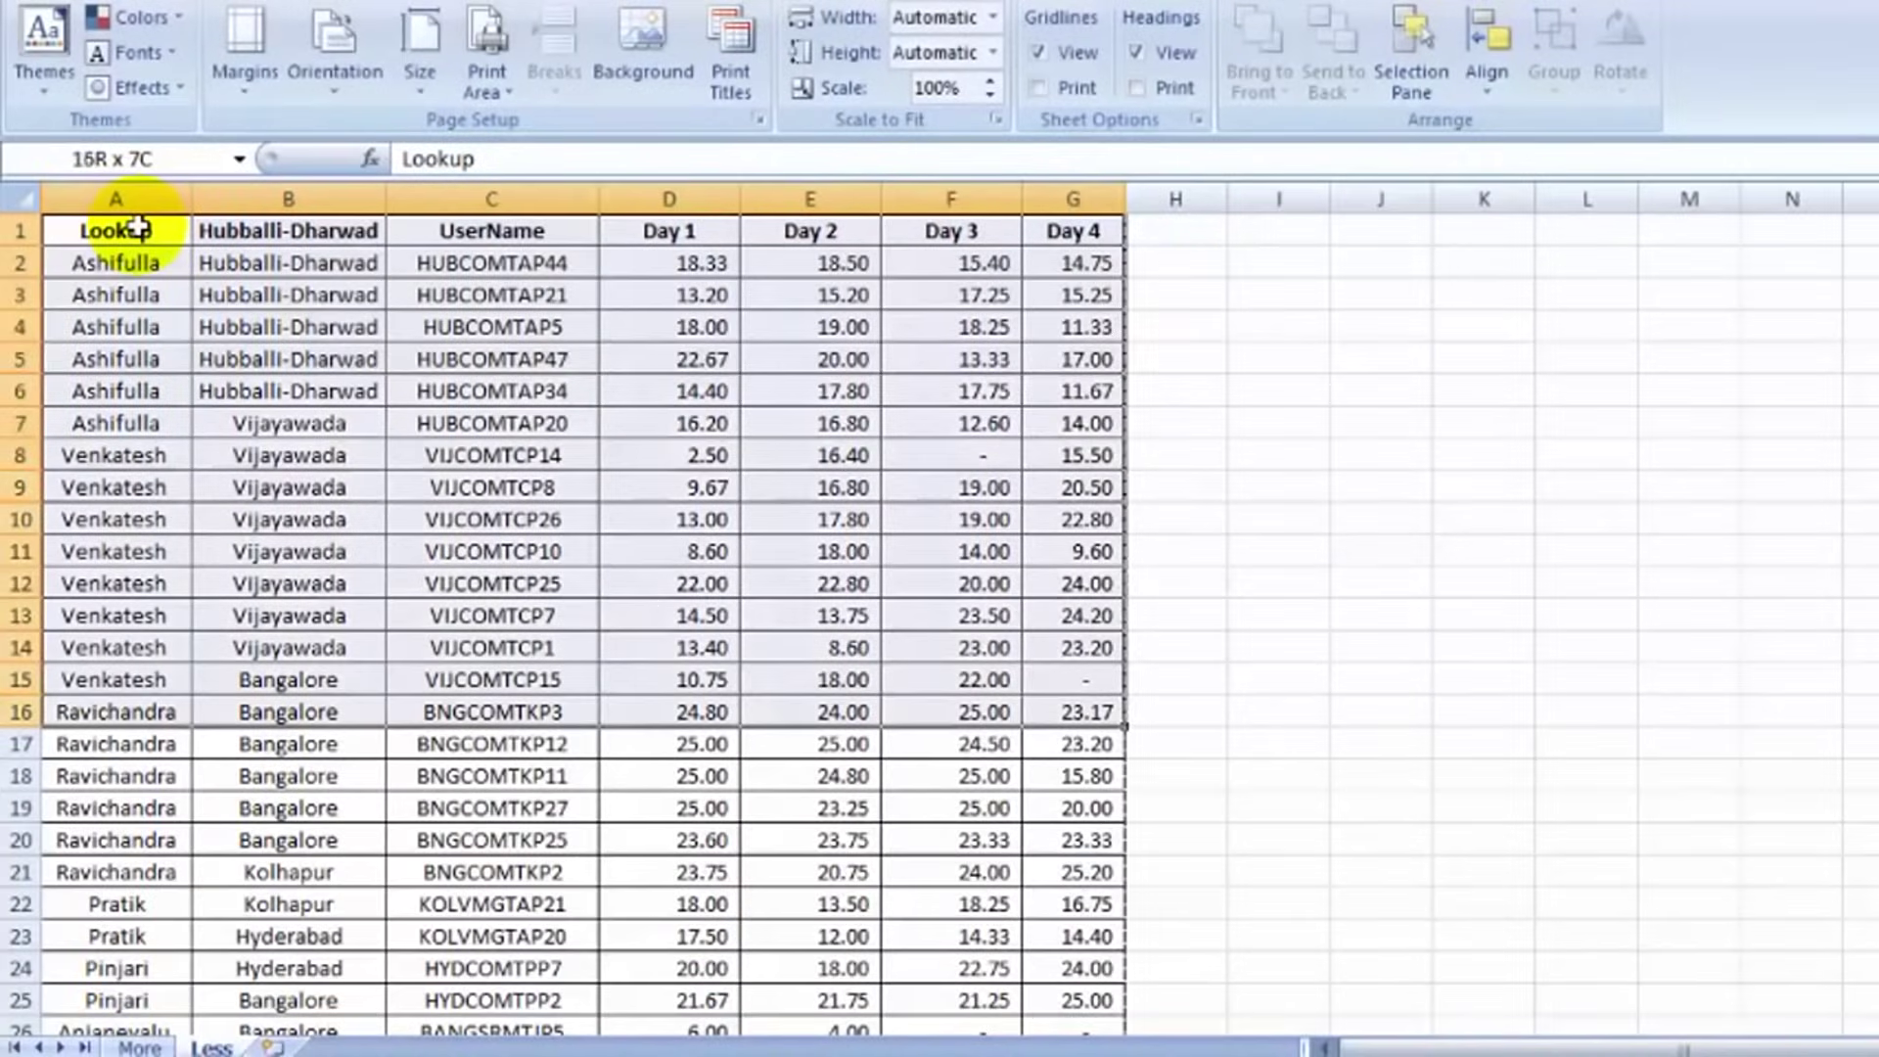
{"action": "key", "text": "shift+Down"}
{"action": "key", "text": "shift+Down"}
{"action": "key", "text": "shift+Down"}
{"action": "key", "text": "shift+Down"}
{"action": "key", "text": "shift+Down"}
{"action": "key", "text": "shift+Down"}
{"action": "key", "text": "shift+Down"}
{"action": "key", "text": "shift+Down"}
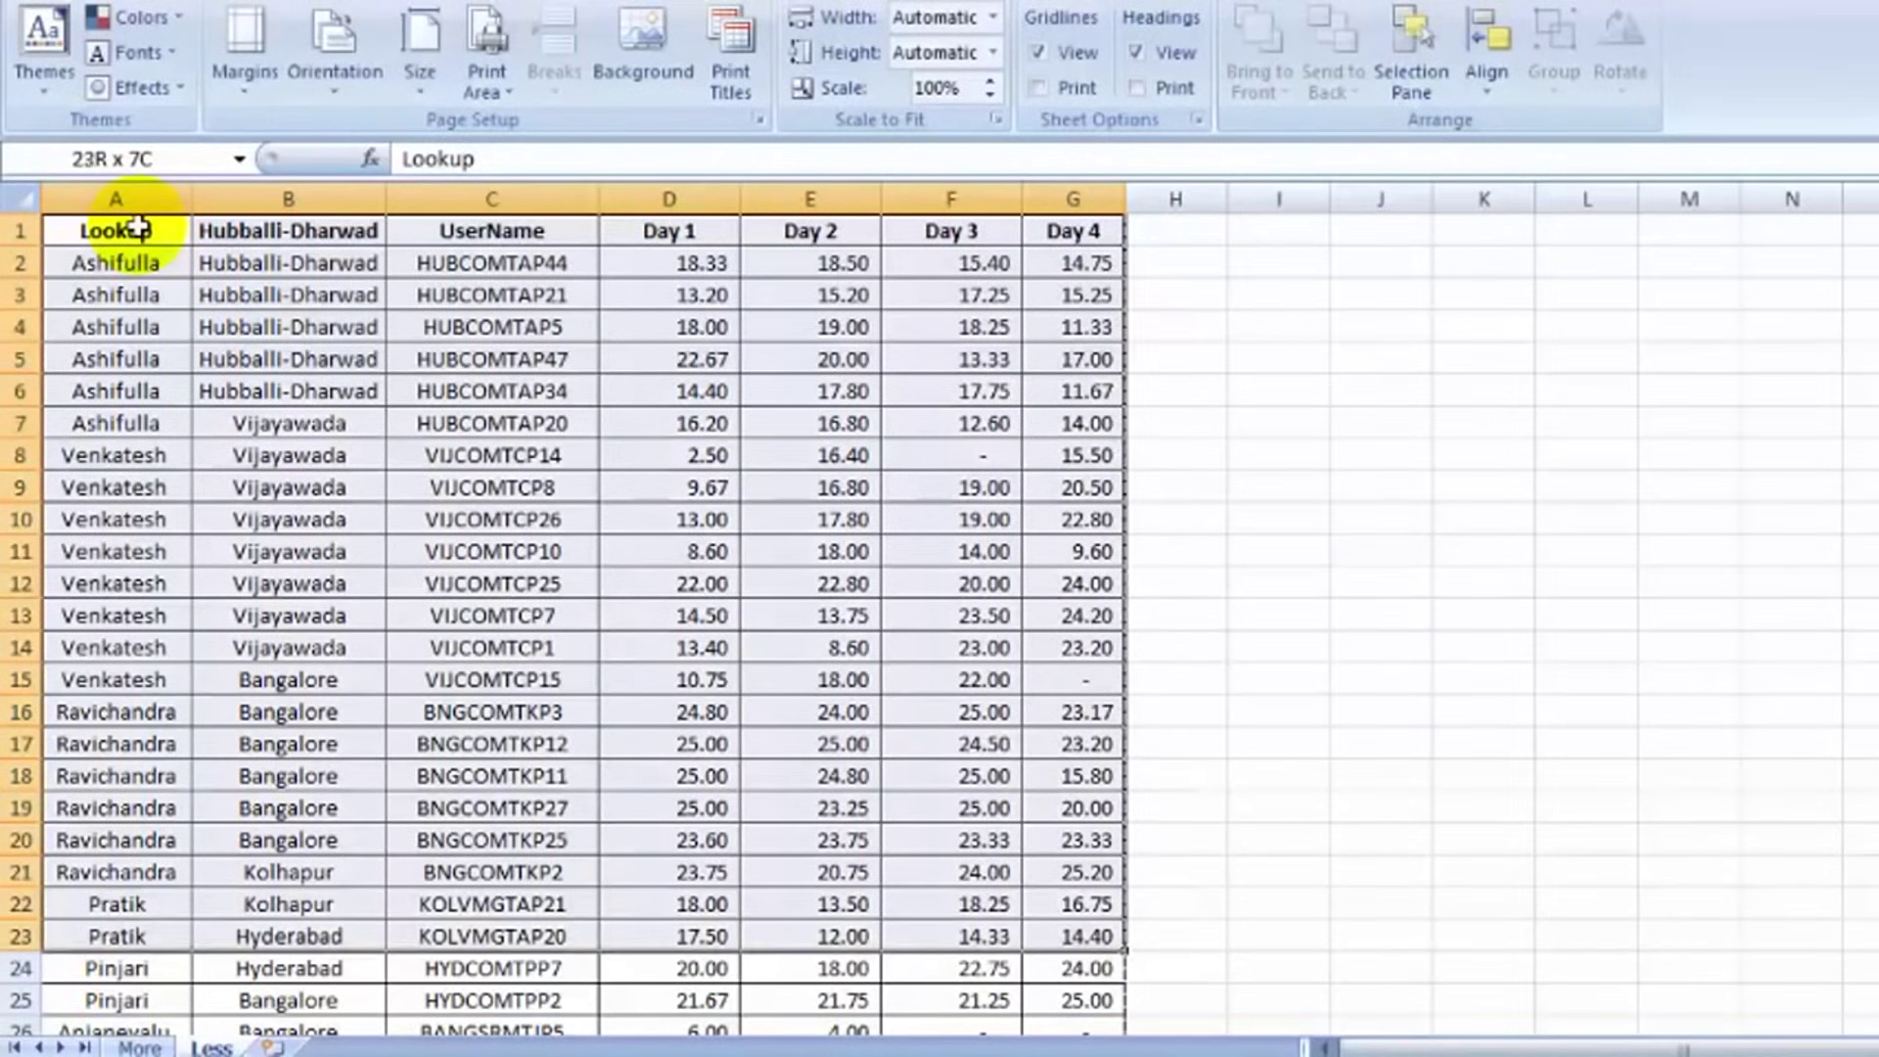
{"action": "key", "text": "shift+Down"}
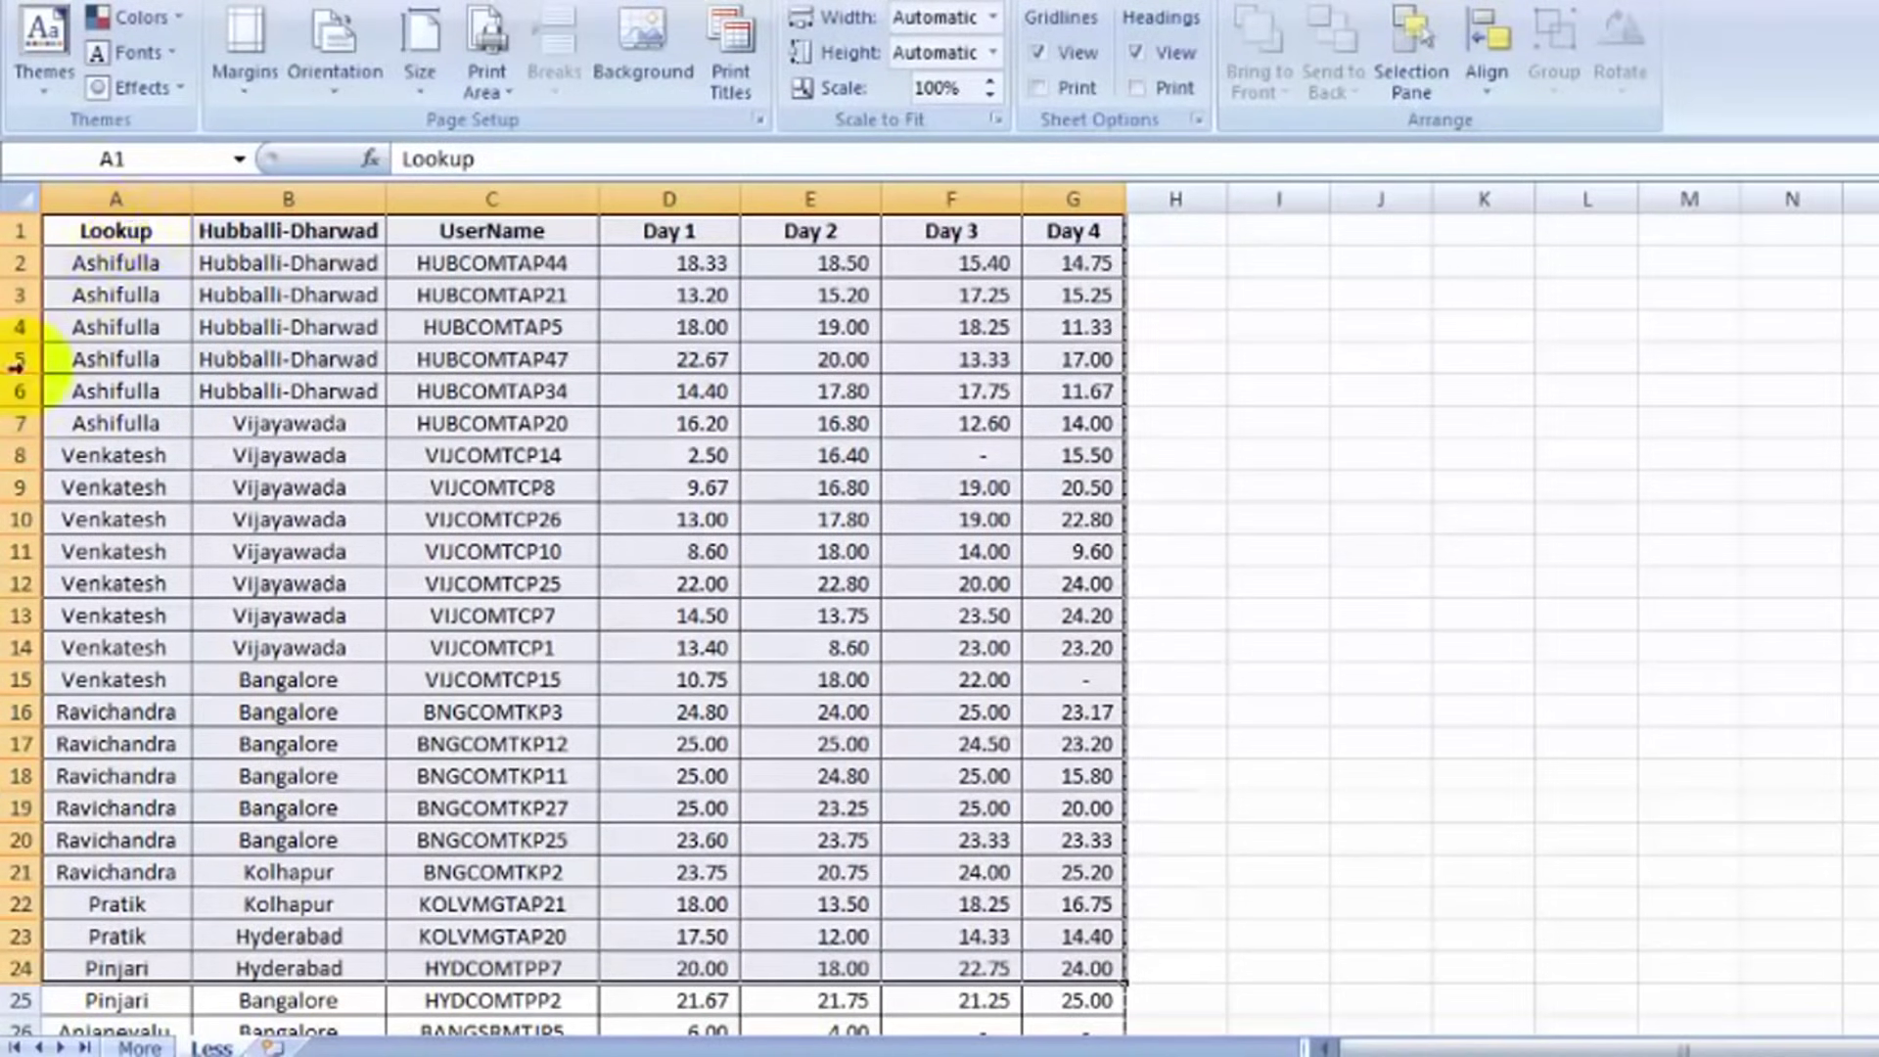
{"action": "left_click", "coordinate": [485, 84]}
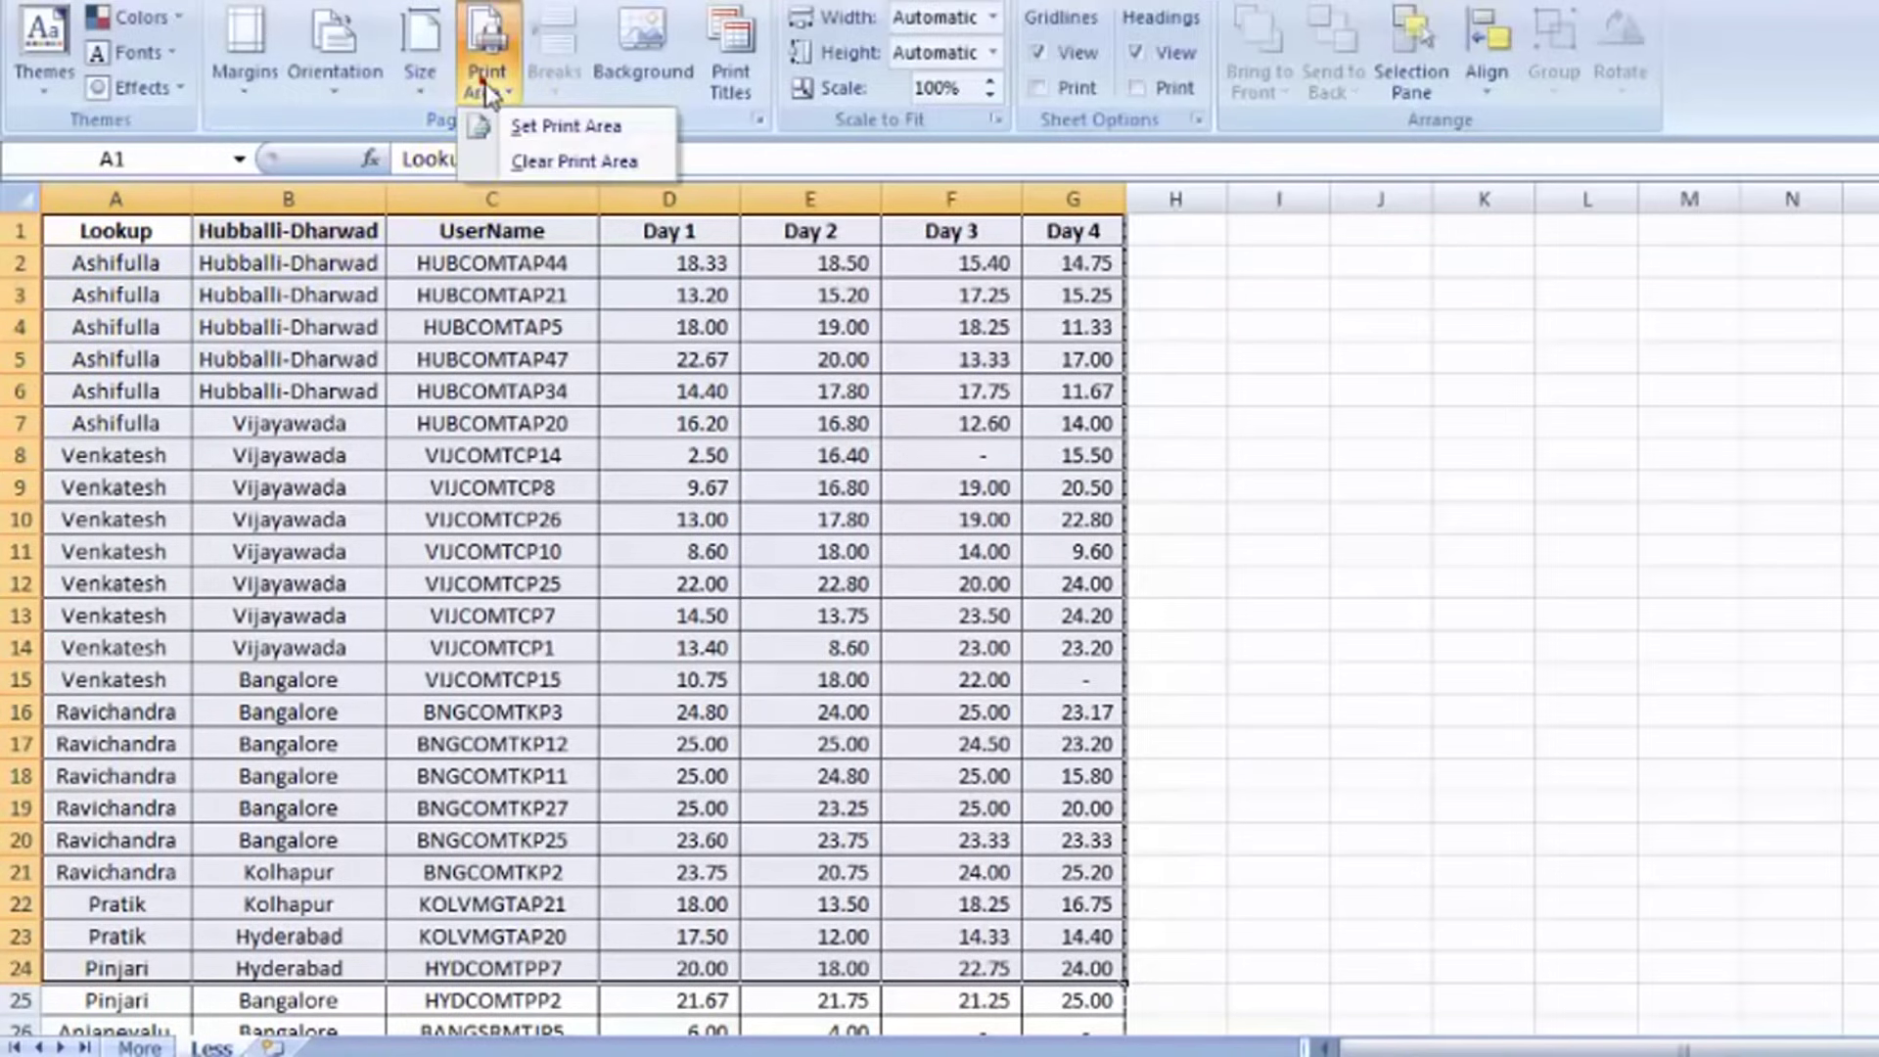
{"action": "left_click", "coordinate": [553, 127]}
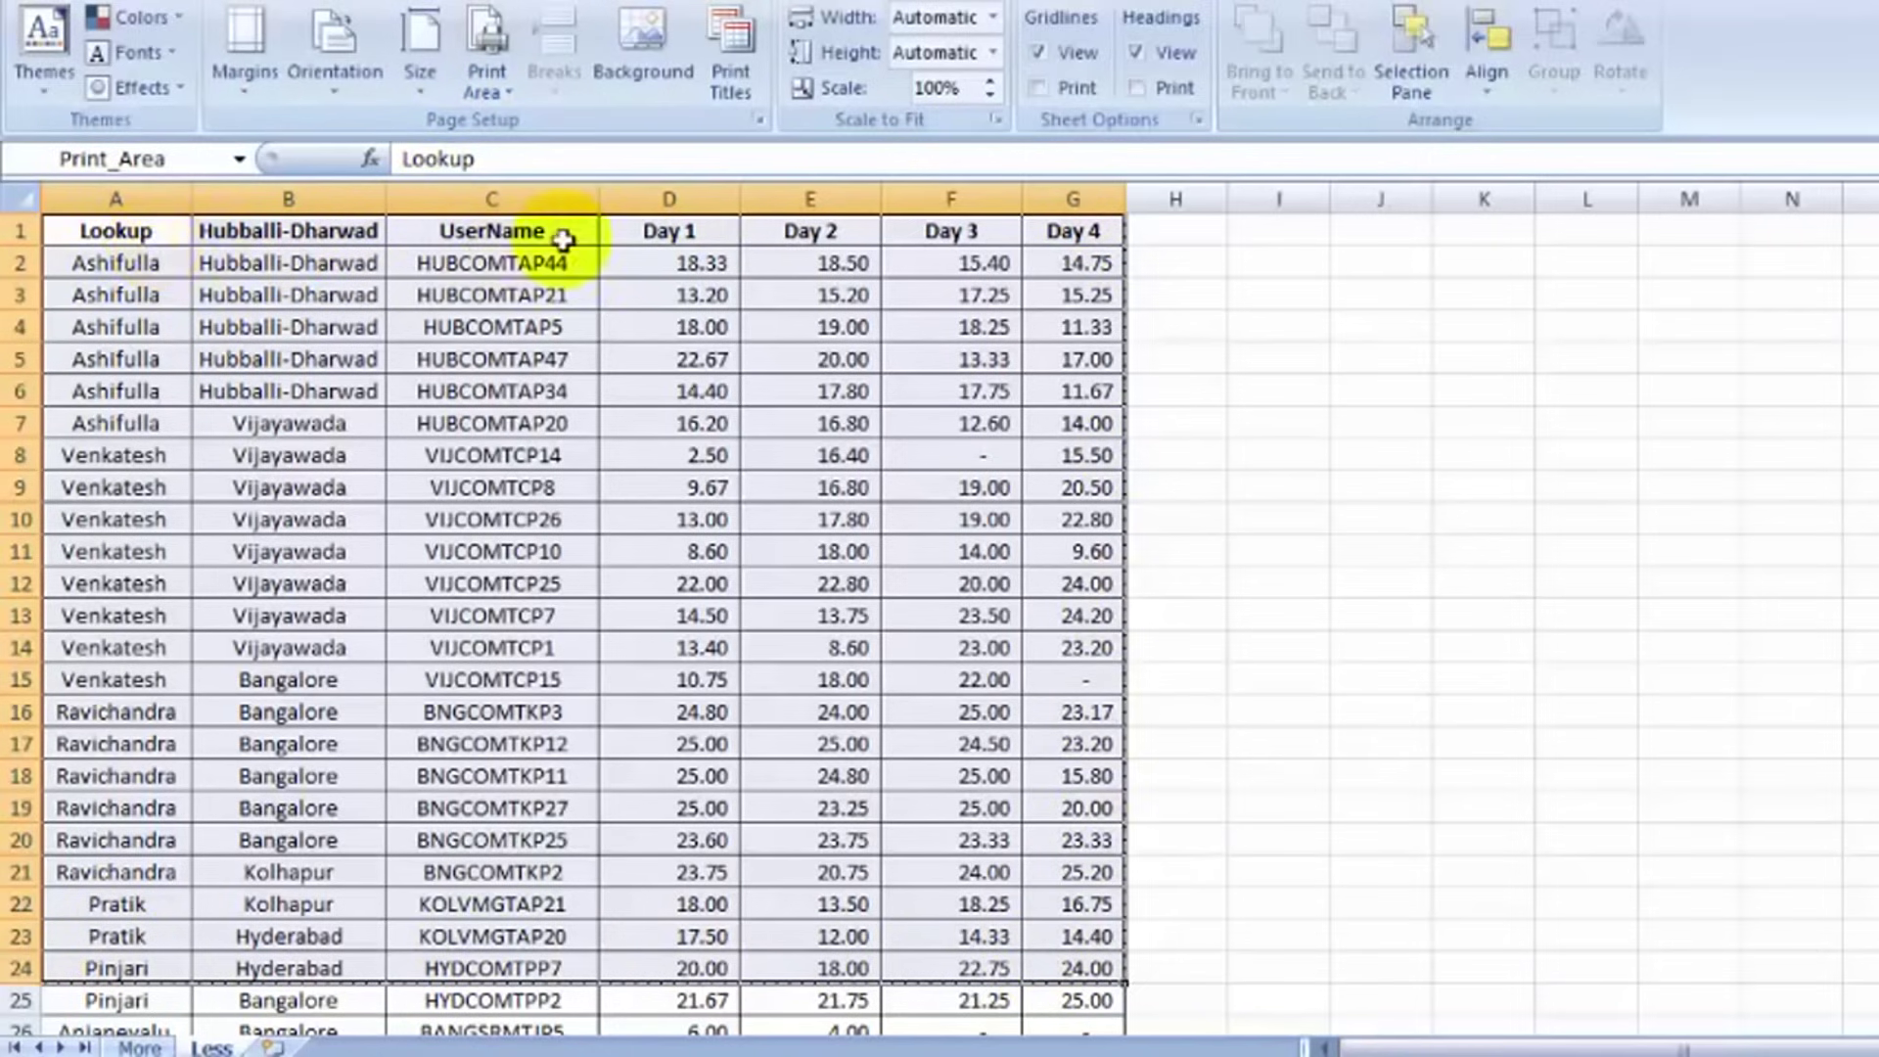
Preview the A1:G24 printed page, then close the preview.
{"action": "left_click", "coordinate": [107, 233]}
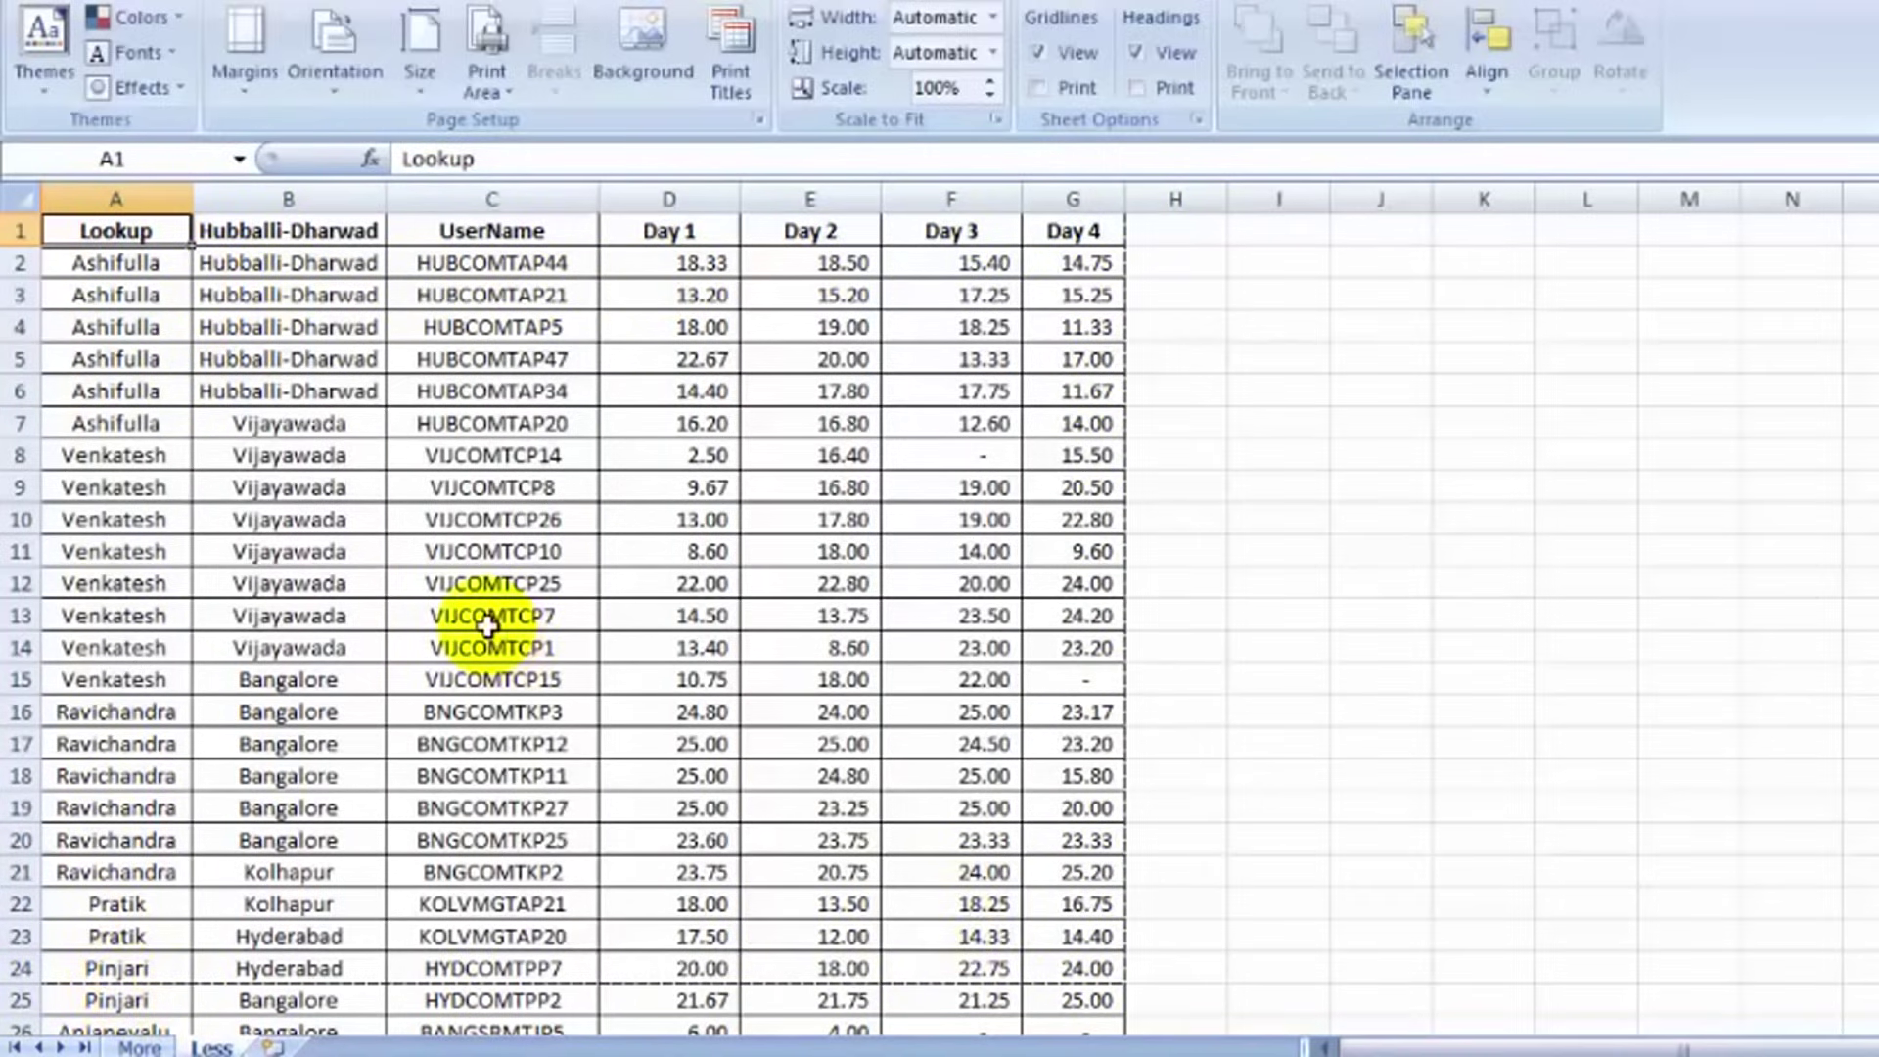
{"action": "key", "text": "ctrl+F2"}
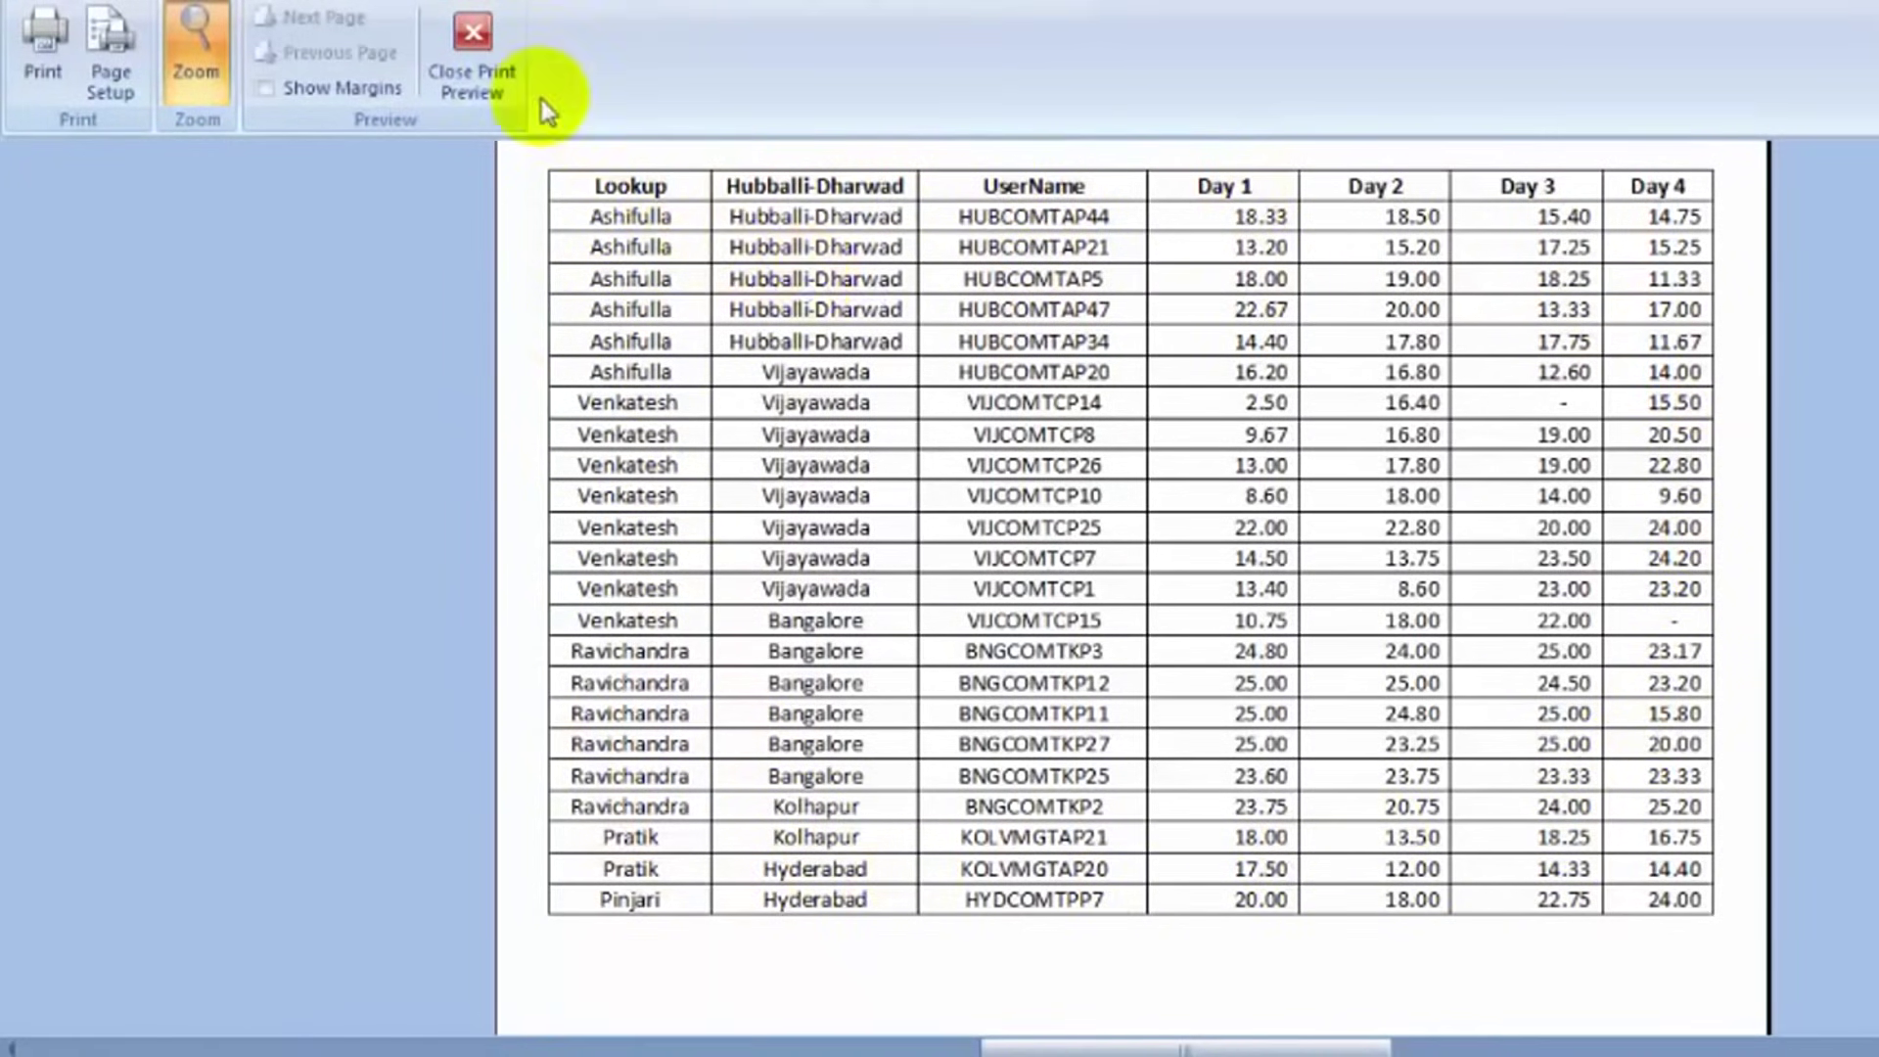
{"action": "left_click", "coordinate": [489, 88]}
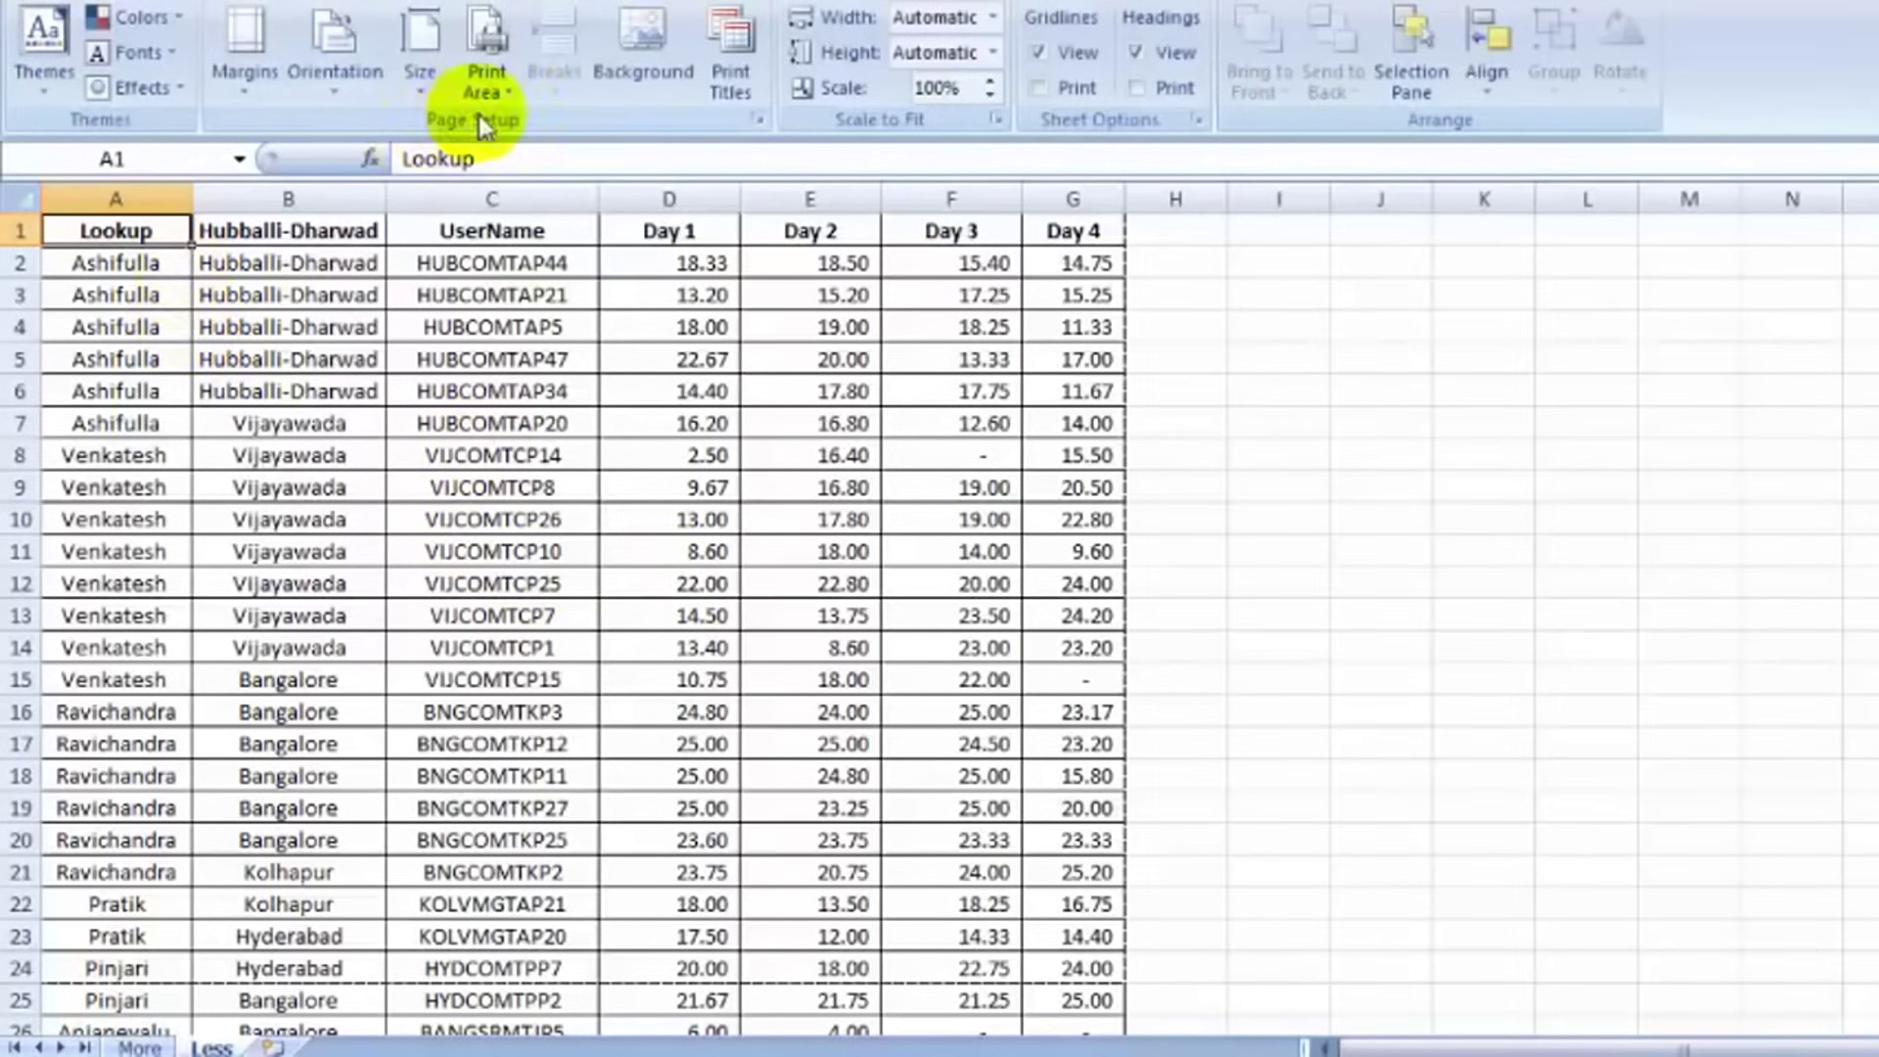
Clear the print area and preview the full table with all seven columns.
{"action": "left_click", "coordinate": [486, 86]}
{"action": "left_click", "coordinate": [555, 160]}
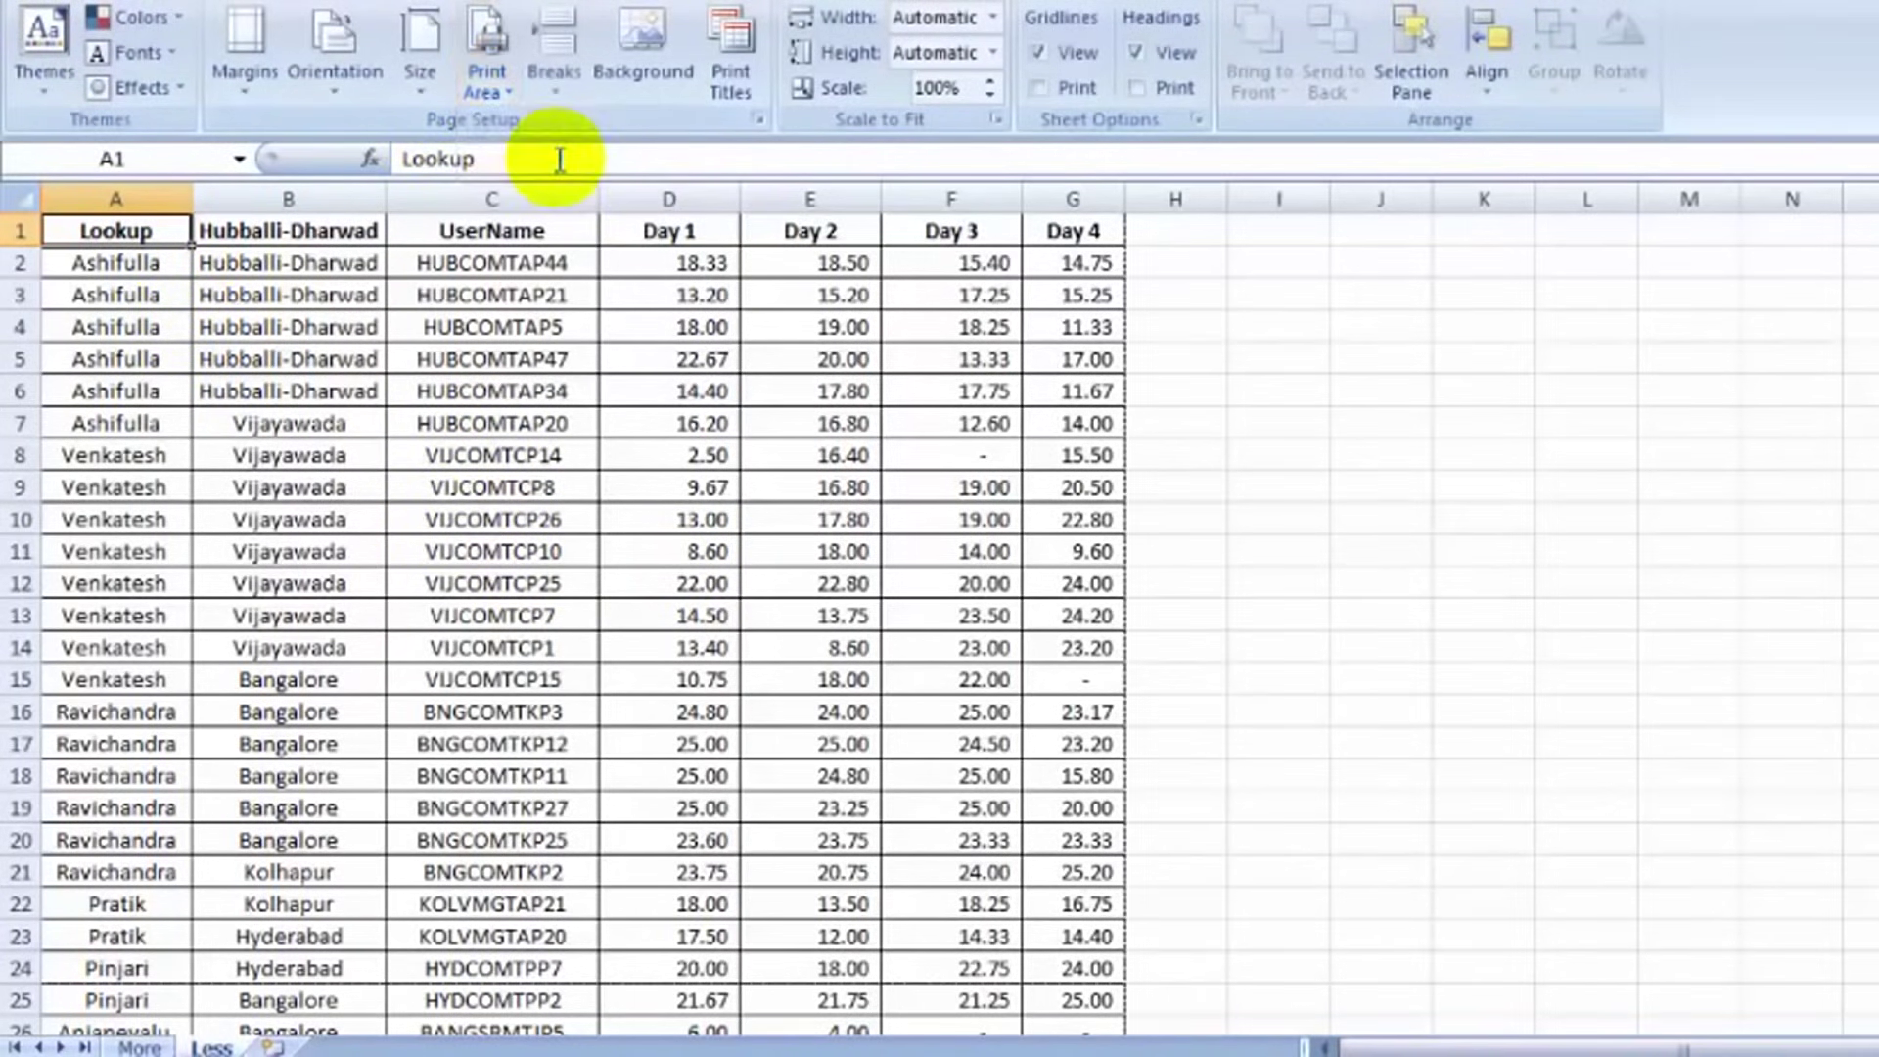
{"action": "key", "text": "ctrl+F2"}
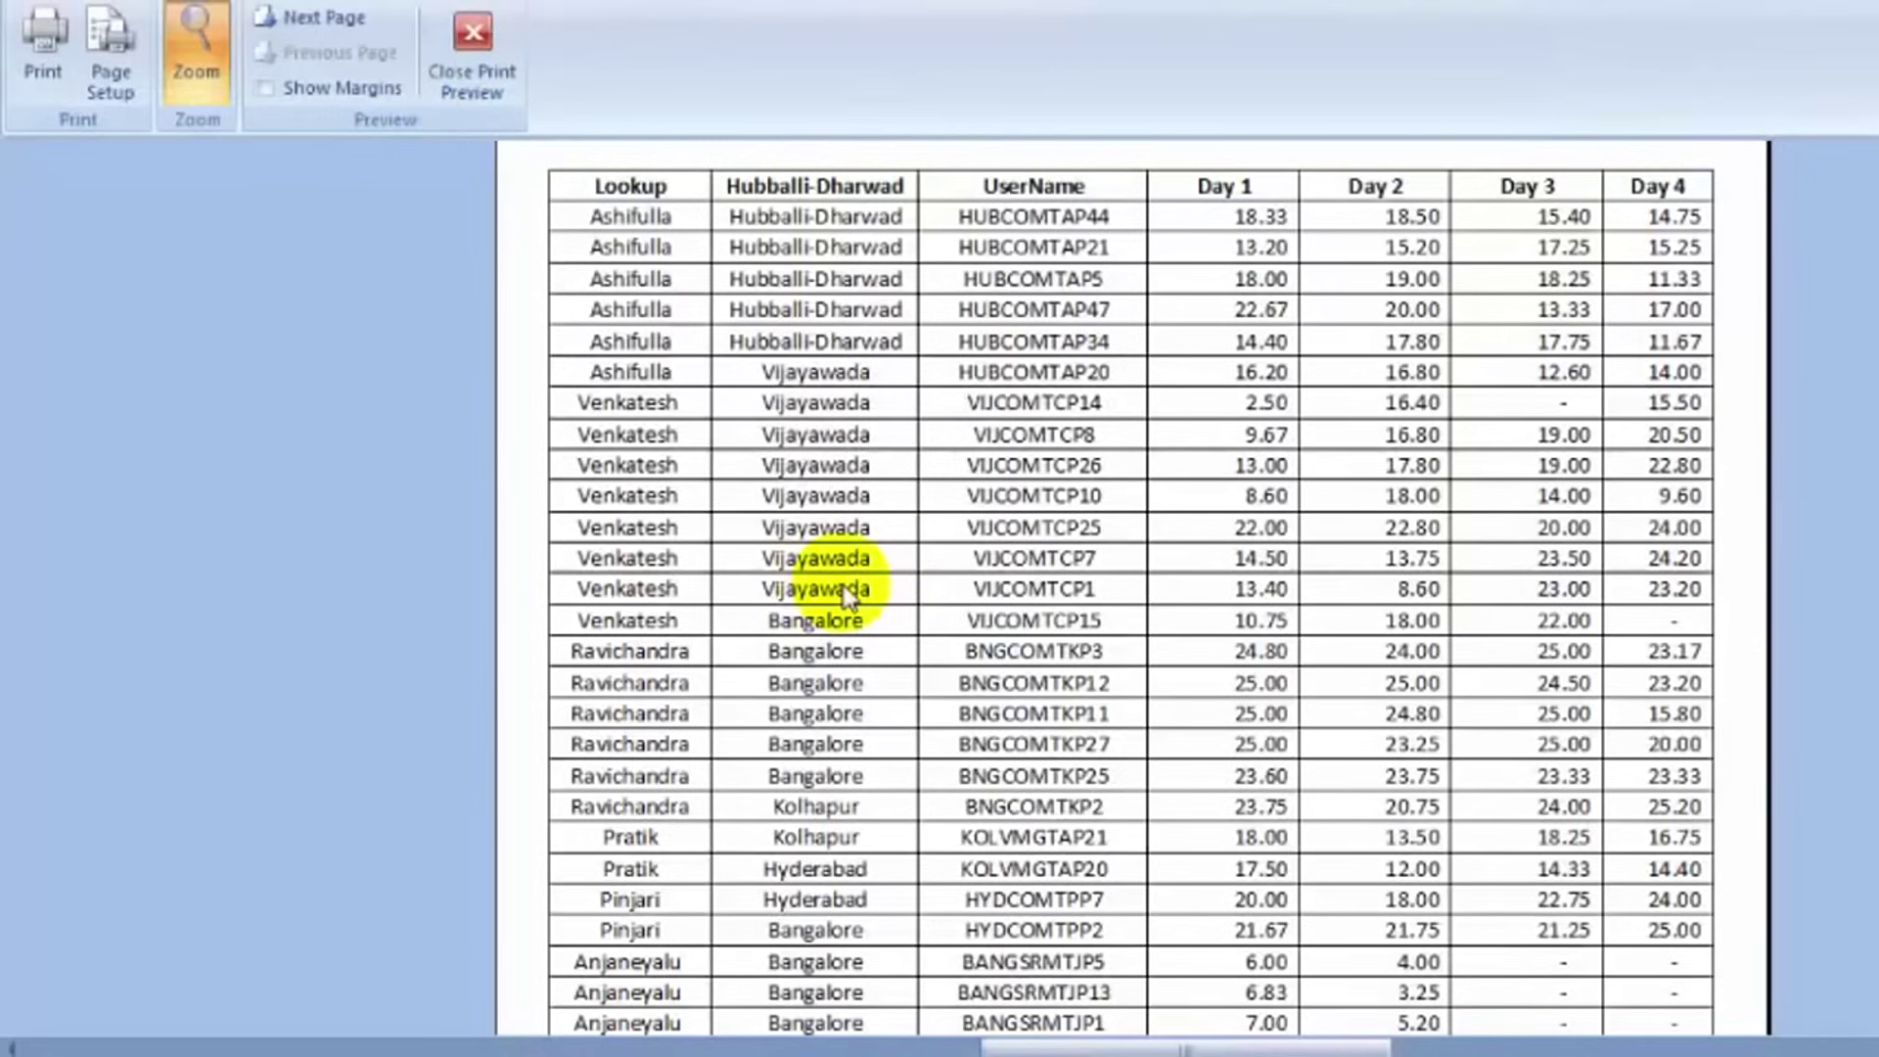
{"action": "scroll", "coordinate": [1027, 588], "scroll_direction": "down", "scroll_amount": 5}
{"action": "scroll", "coordinate": [1027, 587], "scroll_direction": "down", "scroll_amount": 5}
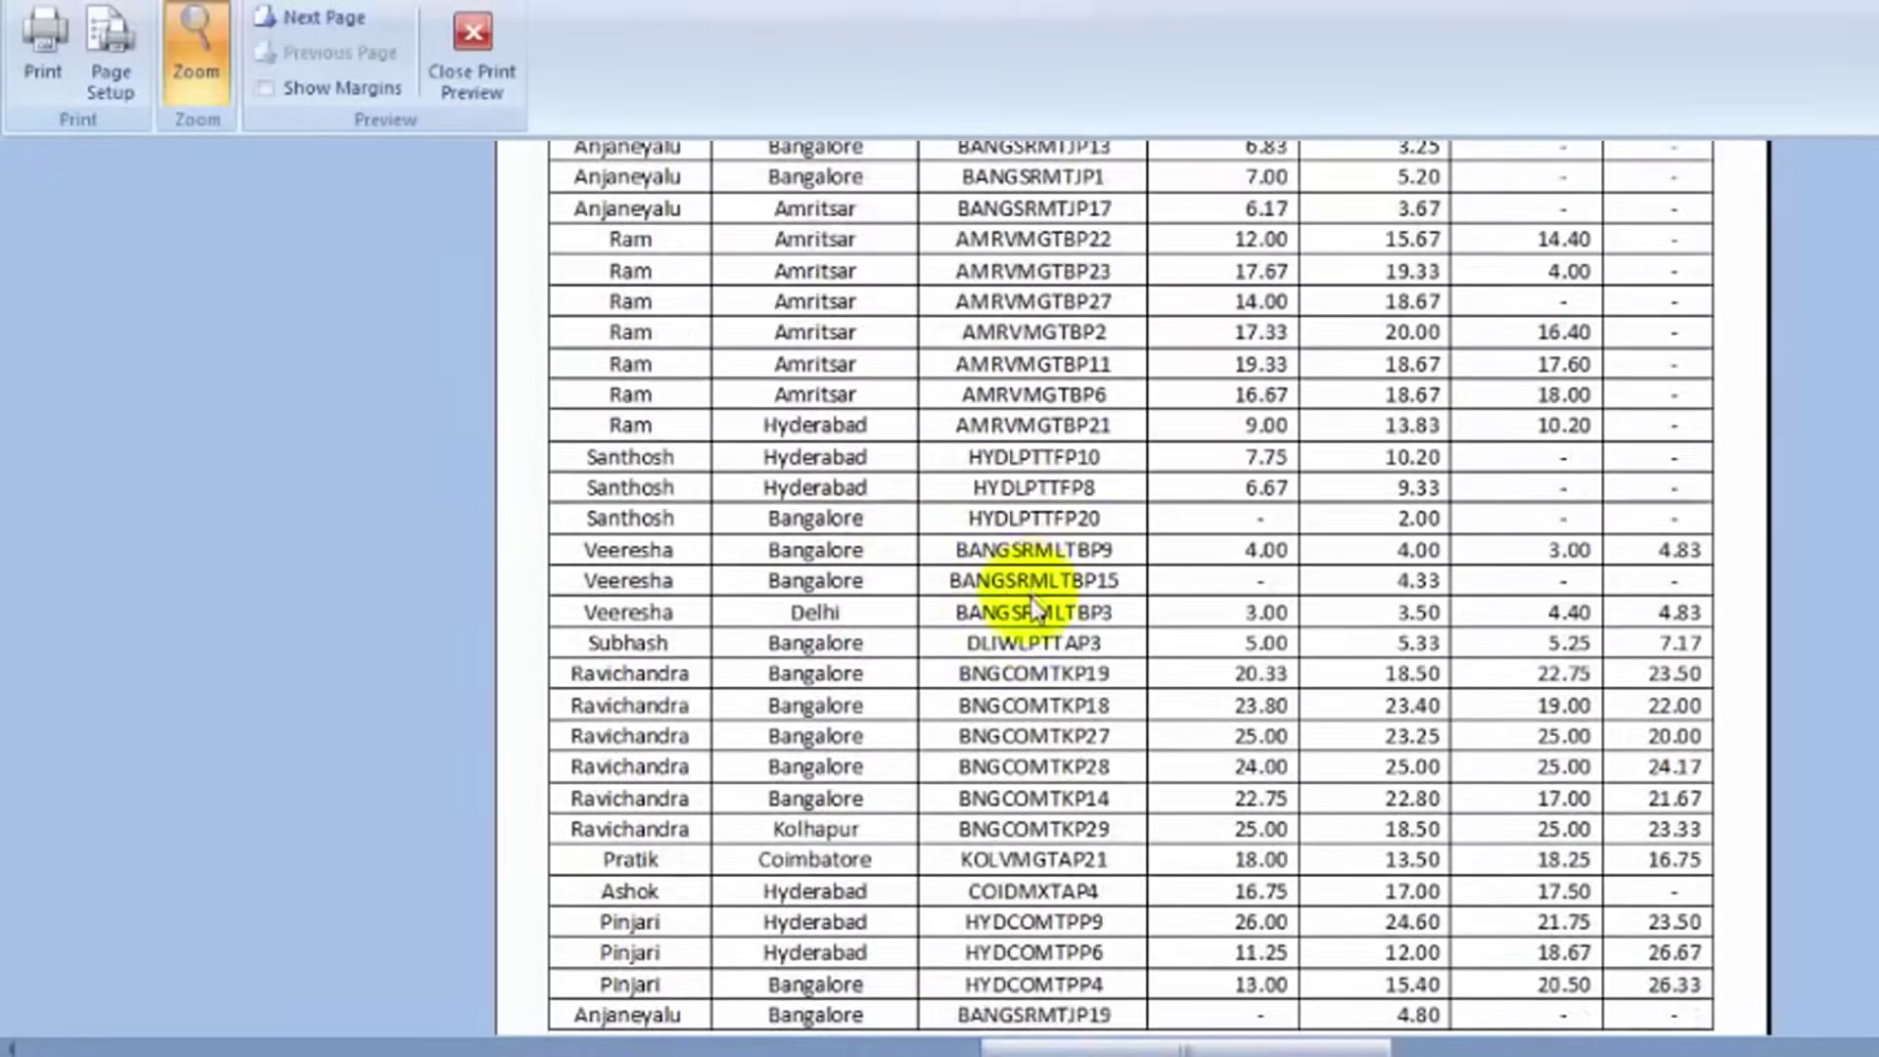
{"action": "scroll", "coordinate": [1028, 587], "scroll_direction": "down", "scroll_amount": 5}
{"action": "scroll", "coordinate": [1032, 614], "scroll_direction": "up", "scroll_amount": 5}
{"action": "scroll", "coordinate": [1032, 614], "scroll_direction": "up", "scroll_amount": 3}
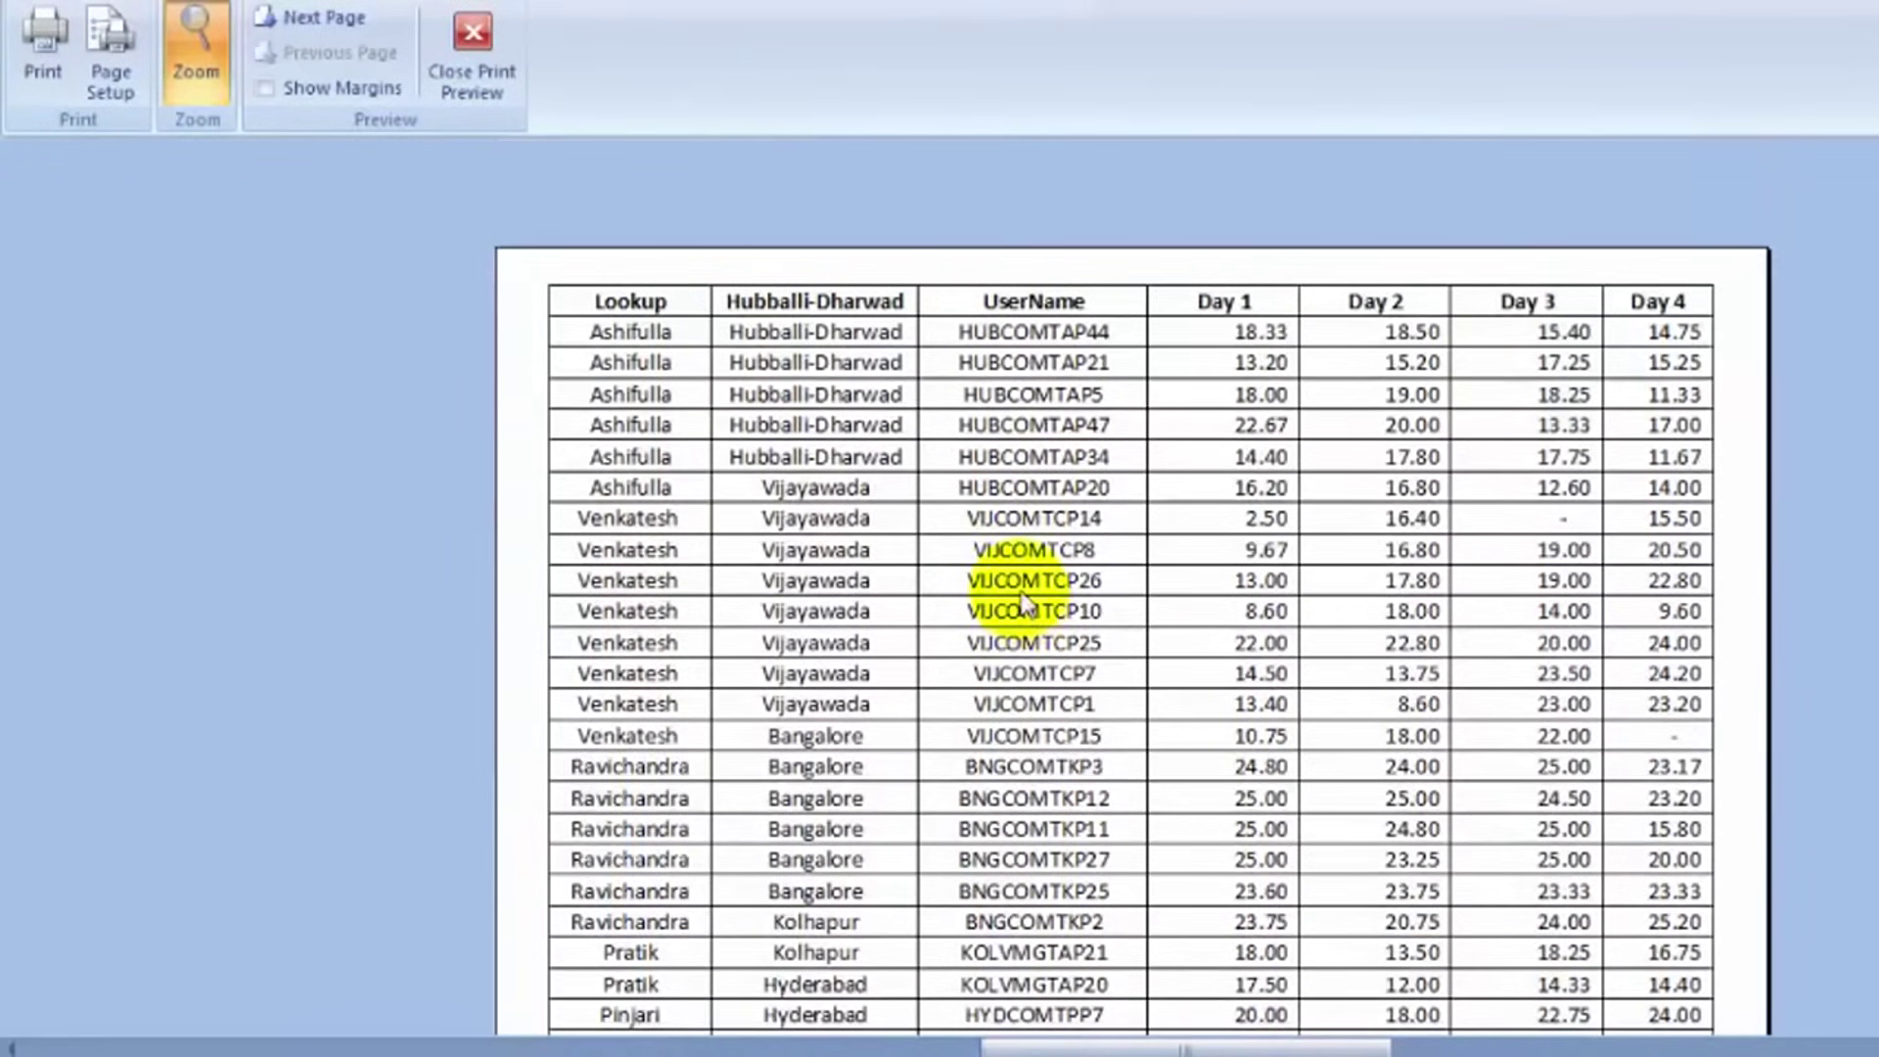
{"action": "scroll", "coordinate": [1025, 602], "scroll_direction": "down", "scroll_amount": 2}
{"action": "scroll", "coordinate": [990, 550], "scroll_direction": "up", "scroll_amount": 6}
{"action": "scroll", "coordinate": [1008, 587], "scroll_direction": "down", "scroll_amount": 3}
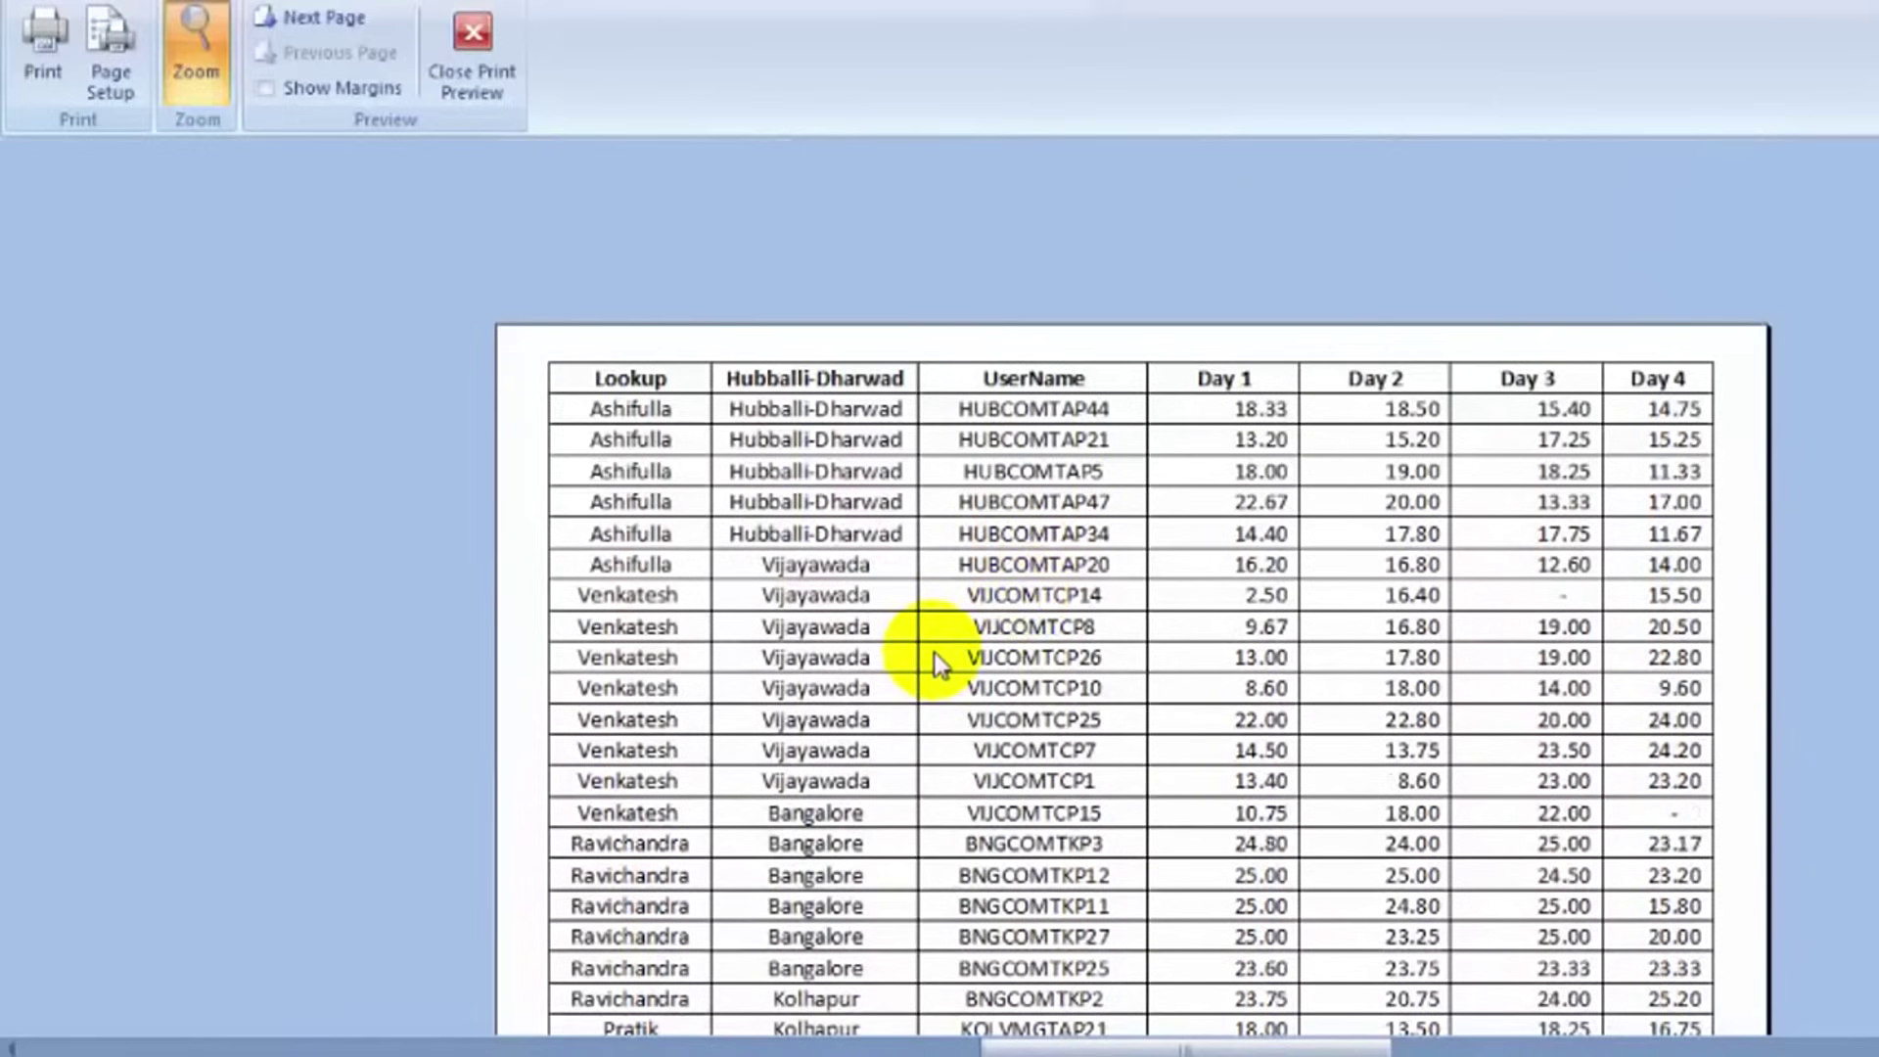
{"action": "scroll", "coordinate": [864, 489], "scroll_direction": "down", "scroll_amount": 1}
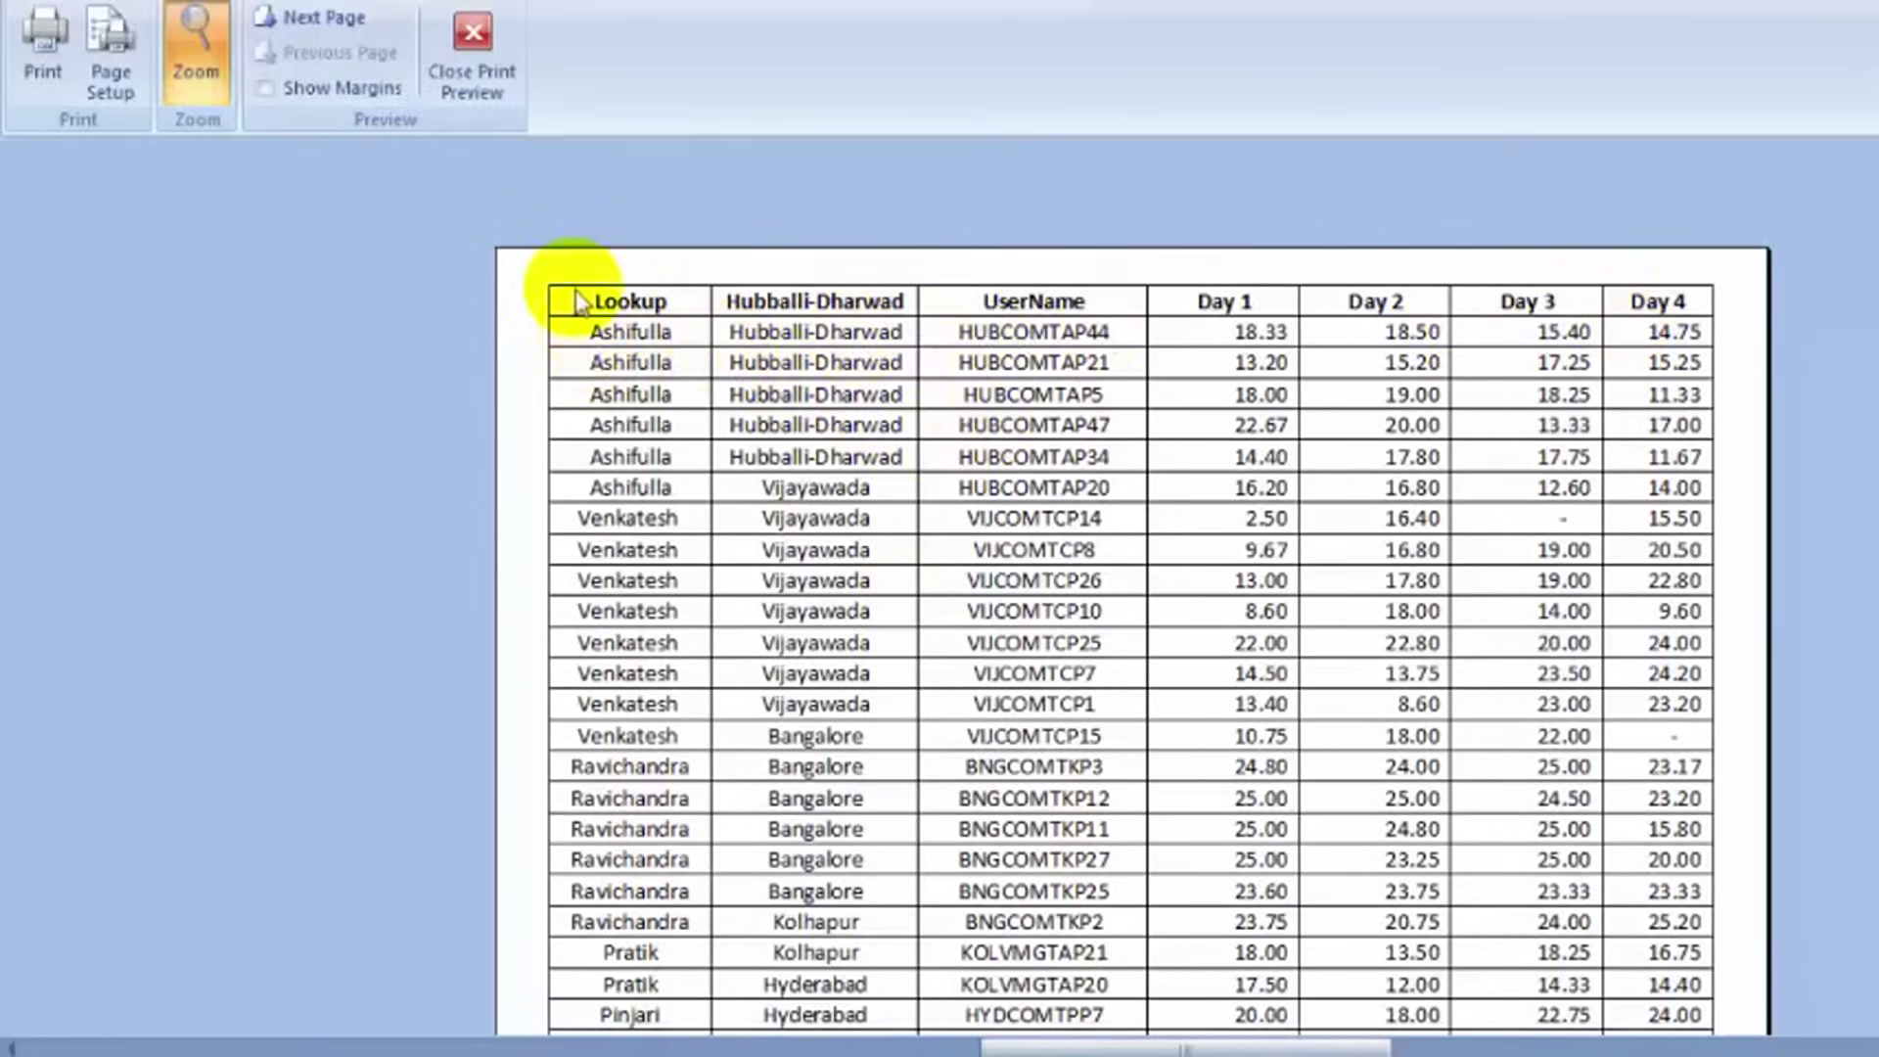
Page forward and back through the printed pages, then close the preview.
{"action": "left_click", "coordinate": [330, 32]}
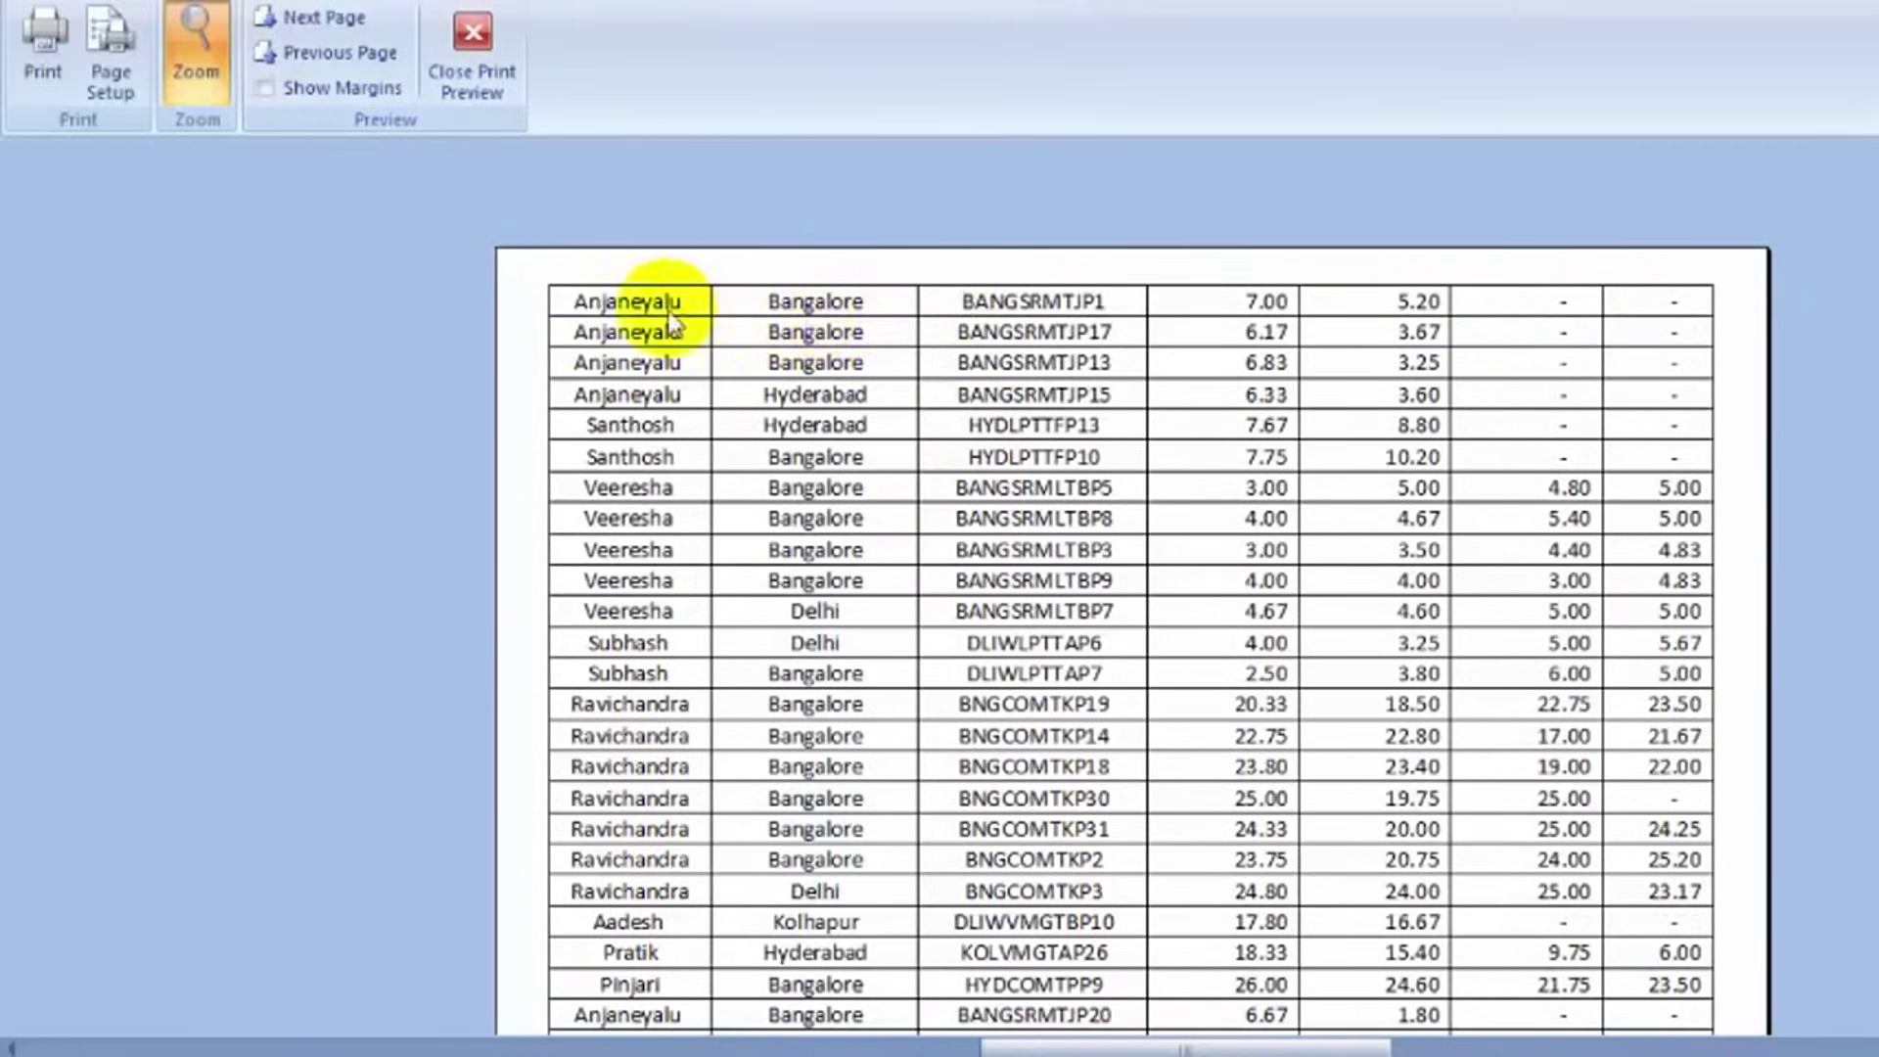
{"action": "left_click", "coordinate": [323, 54]}
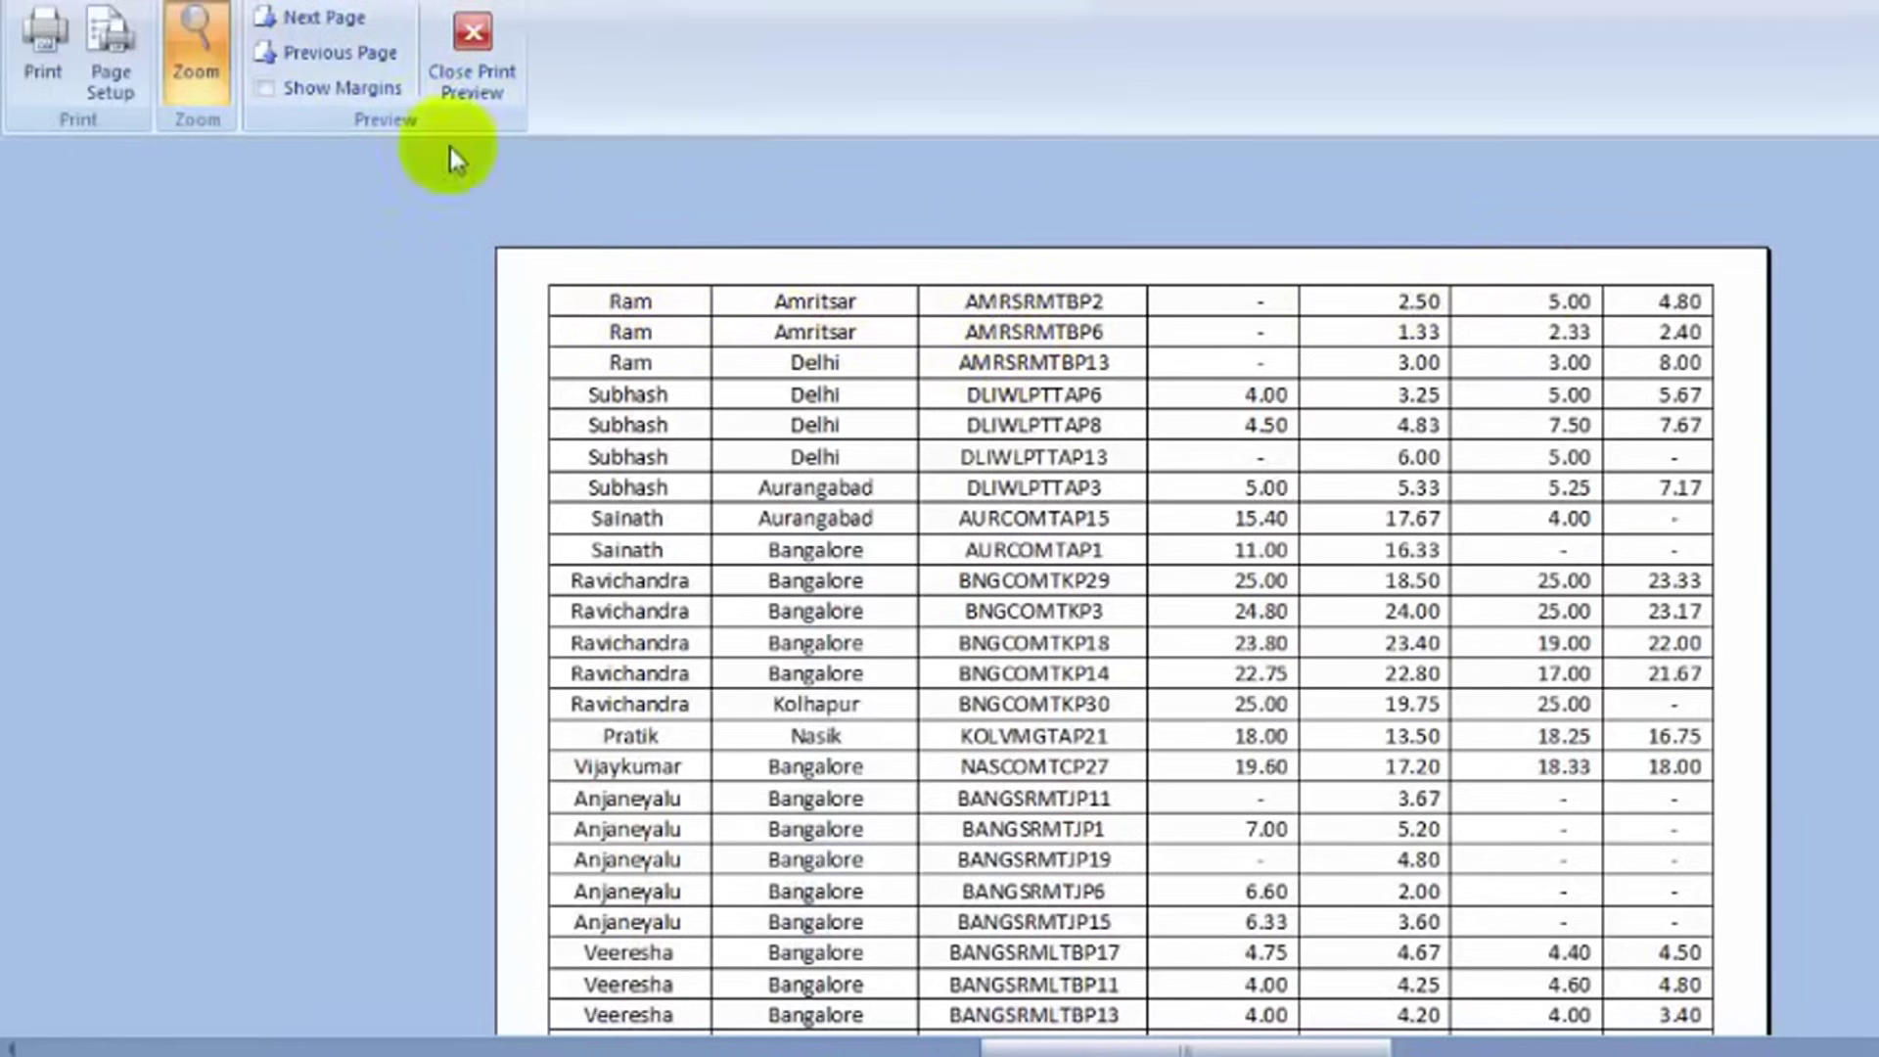
{"action": "left_click", "coordinate": [474, 74]}
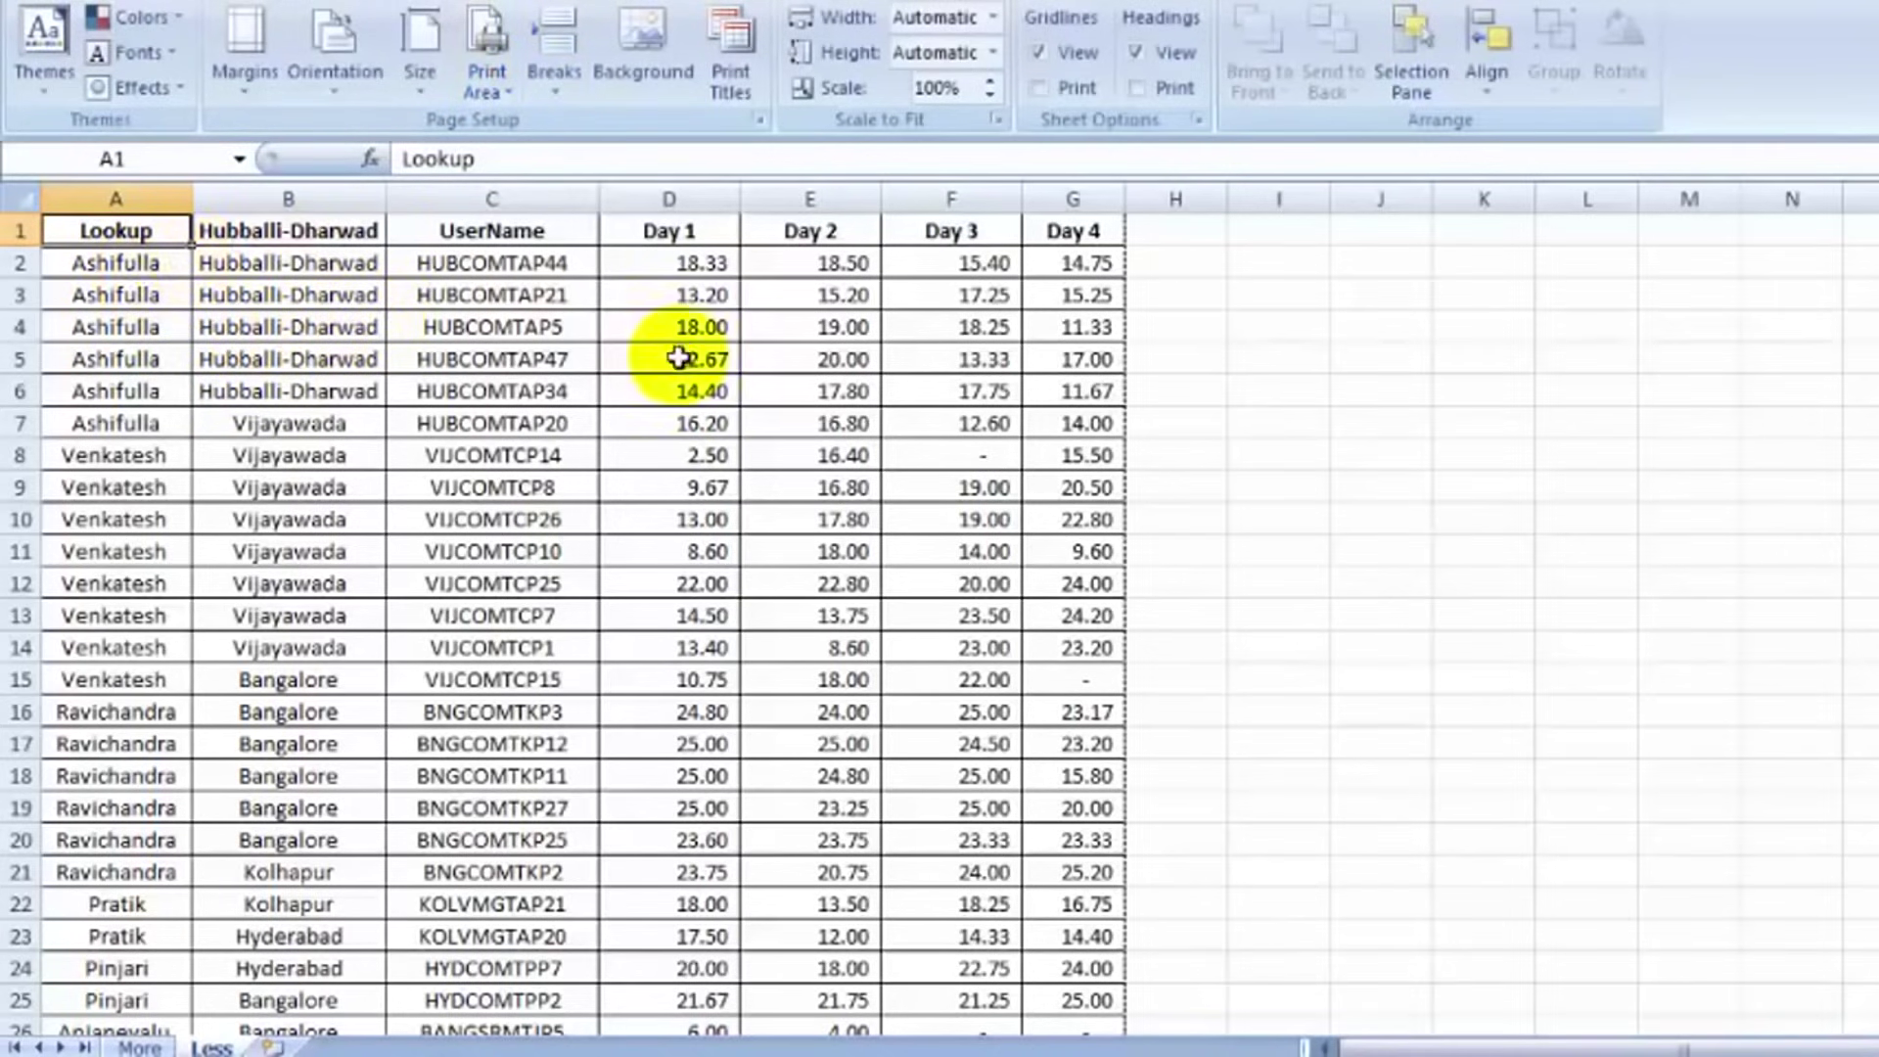
Set Print Titles 'Rows to repeat at top' to $1:$1.
{"action": "left_click", "coordinate": [732, 64]}
{"action": "left_click_drag", "start_coordinate": [607, 230], "coordinate": [901, 221]}
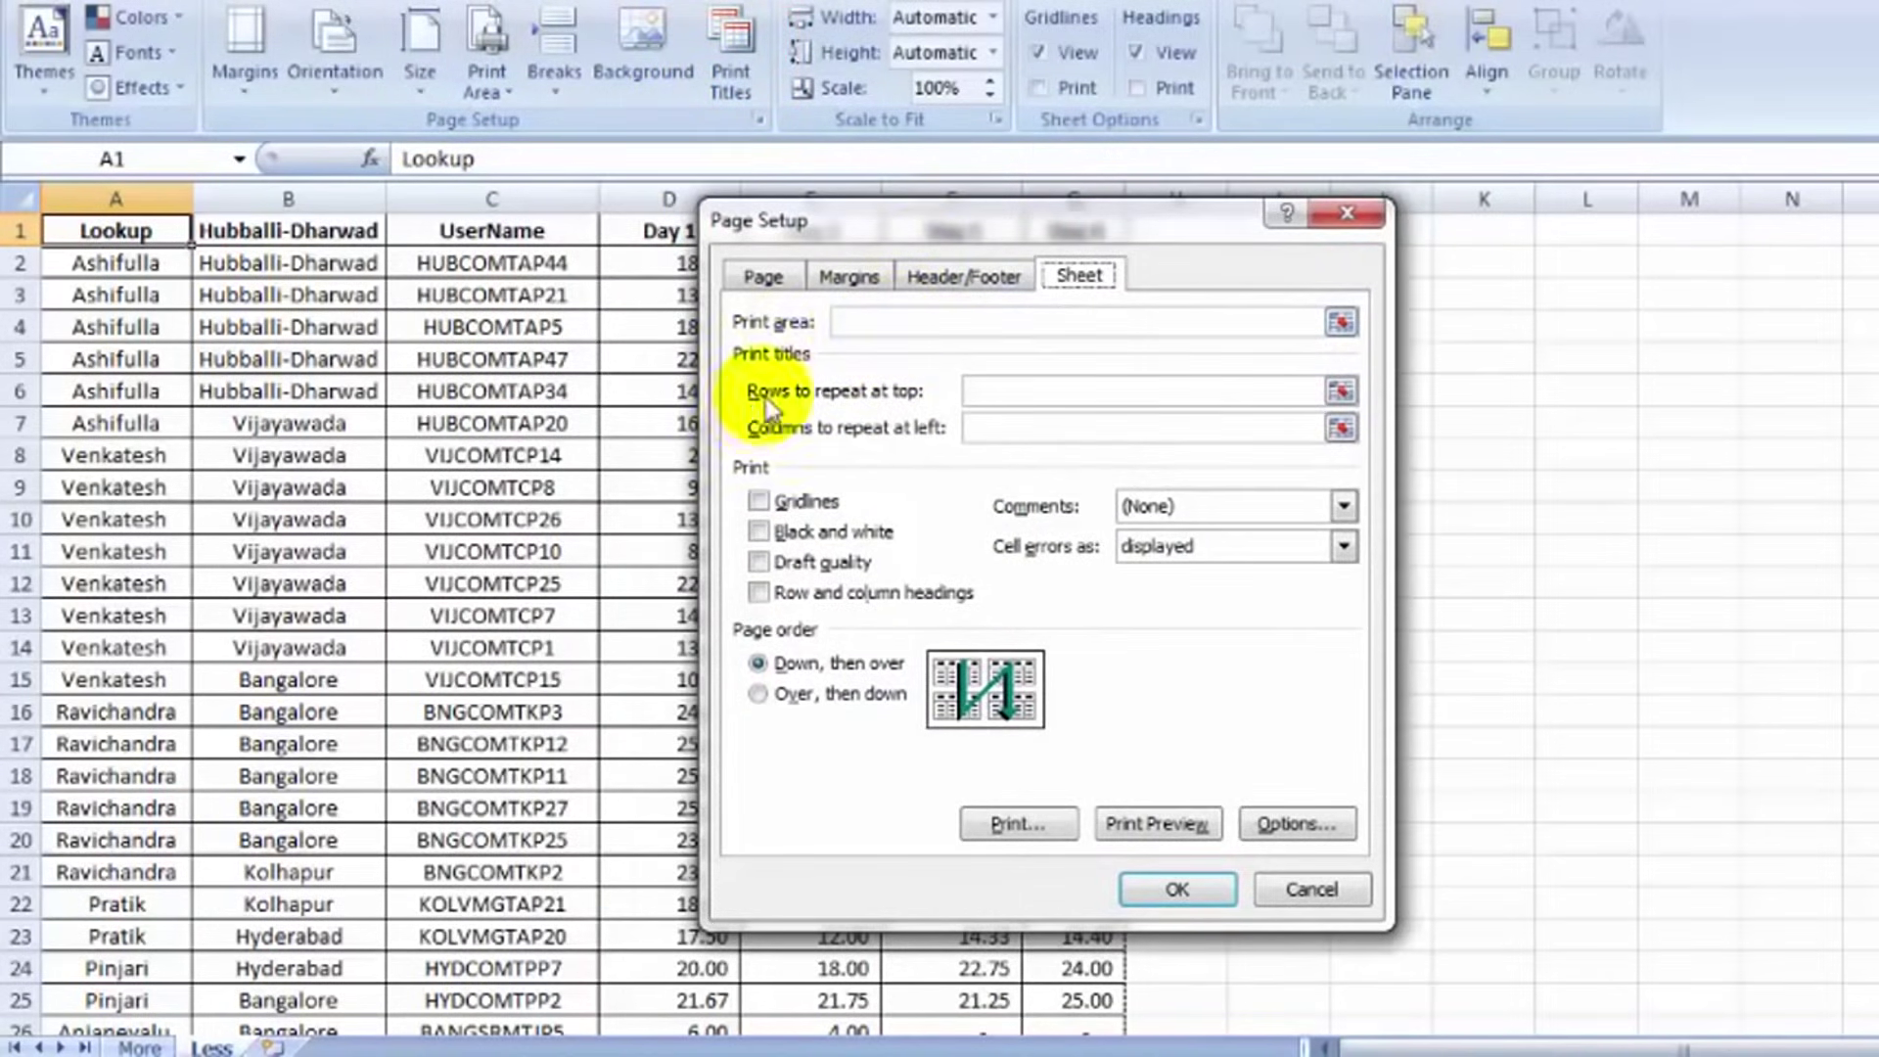
{"action": "left_click", "coordinate": [1008, 389]}
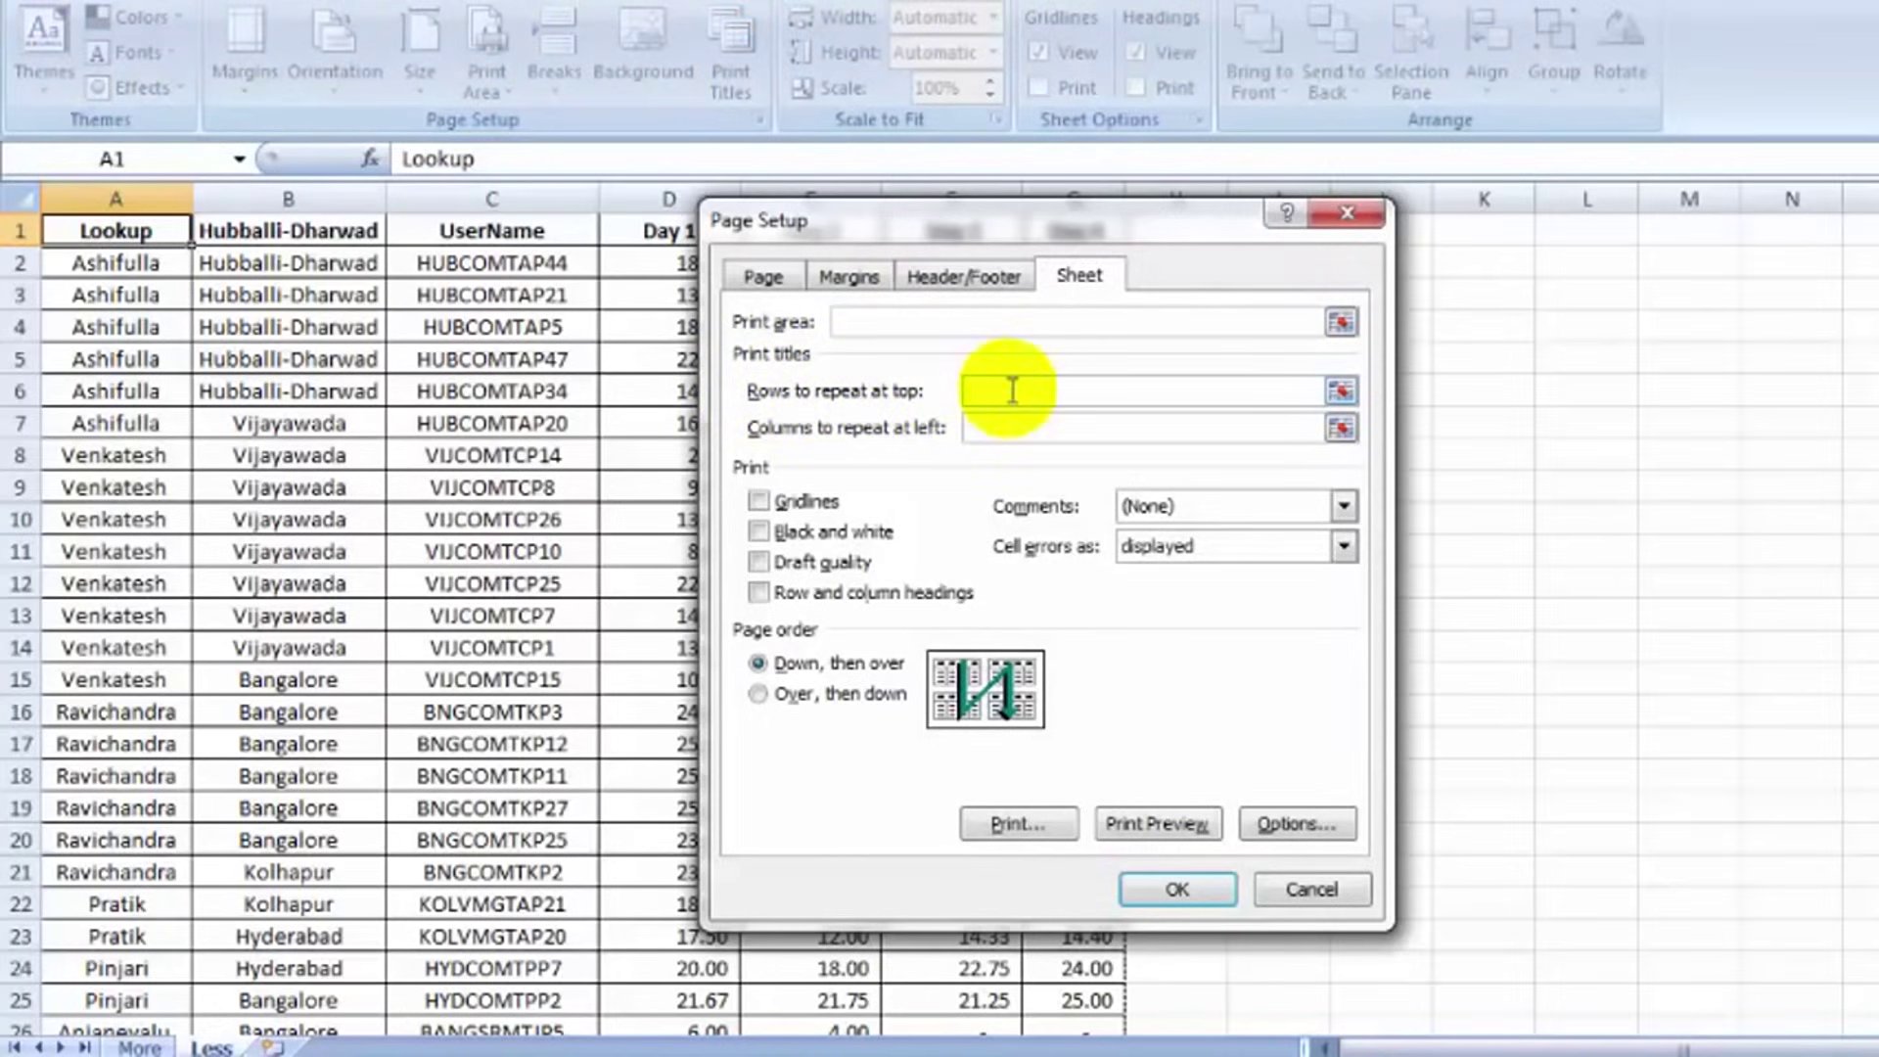
{"action": "left_click", "coordinate": [22, 231]}
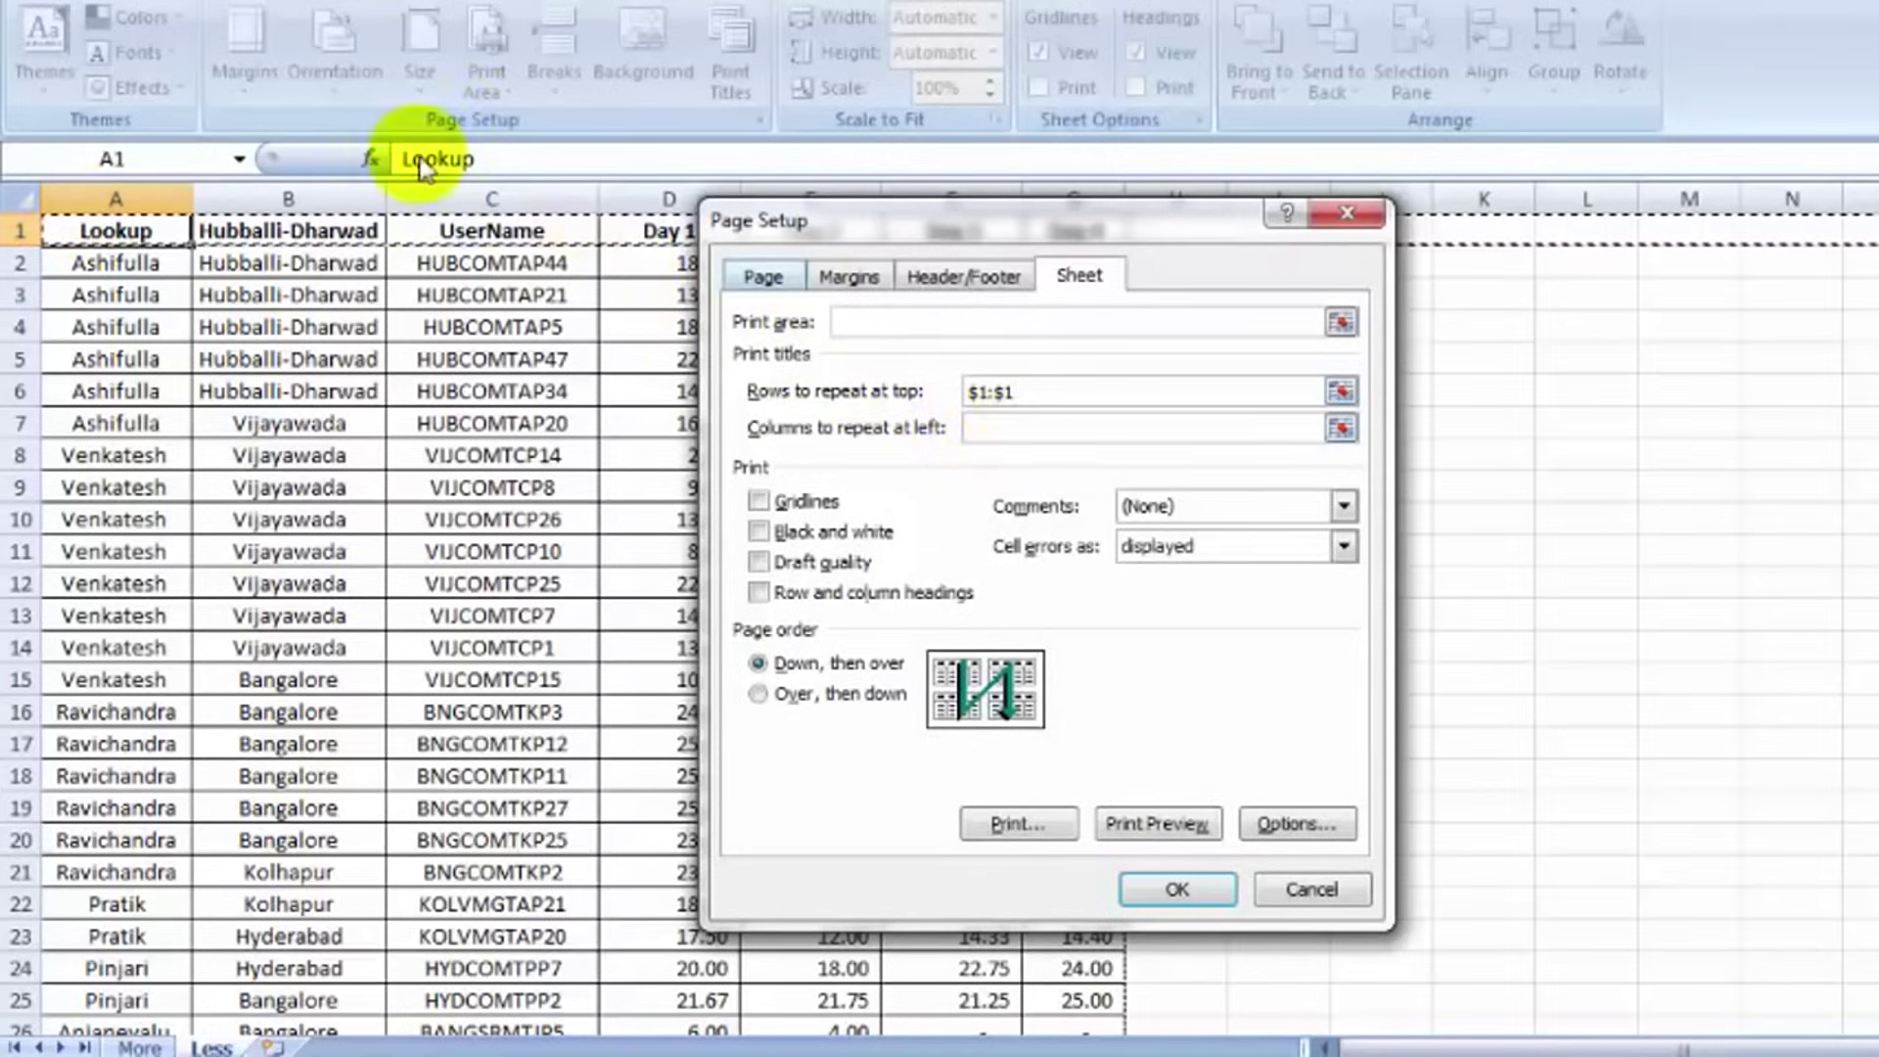
{"action": "left_click", "coordinate": [1177, 891]}
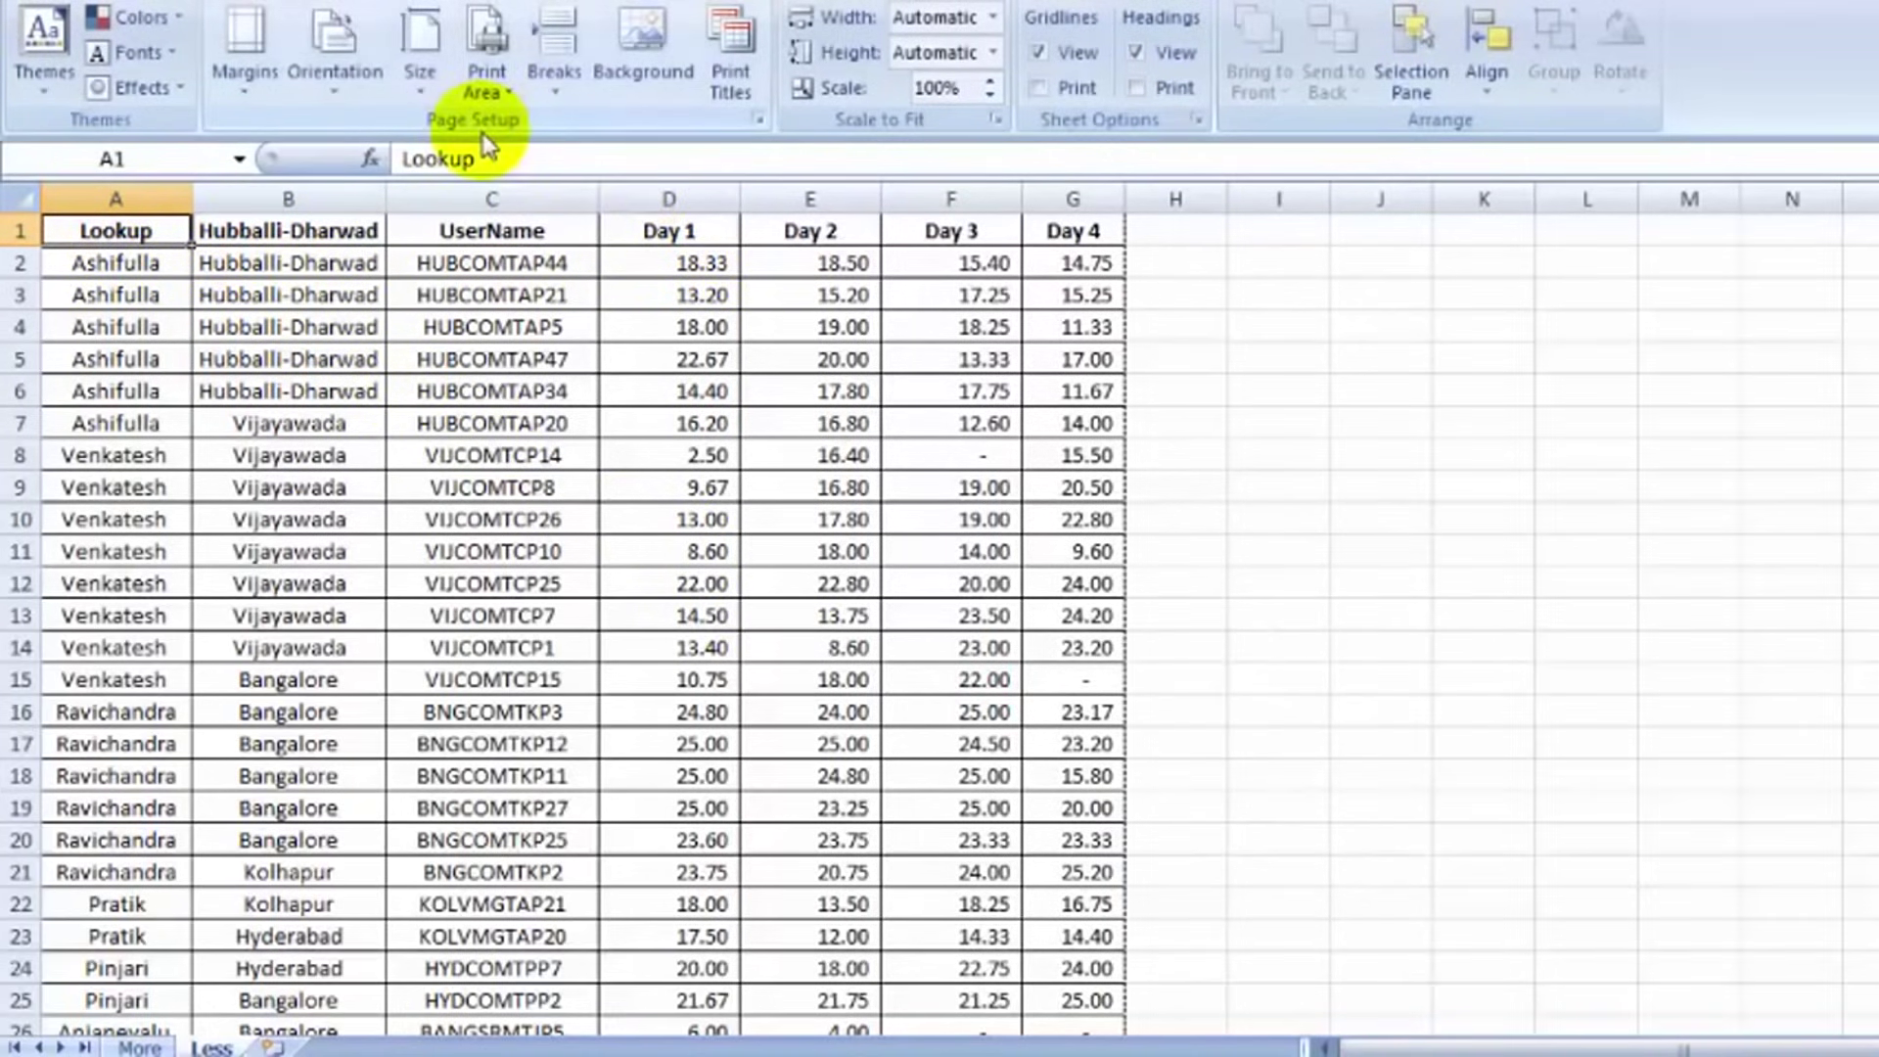
{"action": "key", "text": "ctrl+F2"}
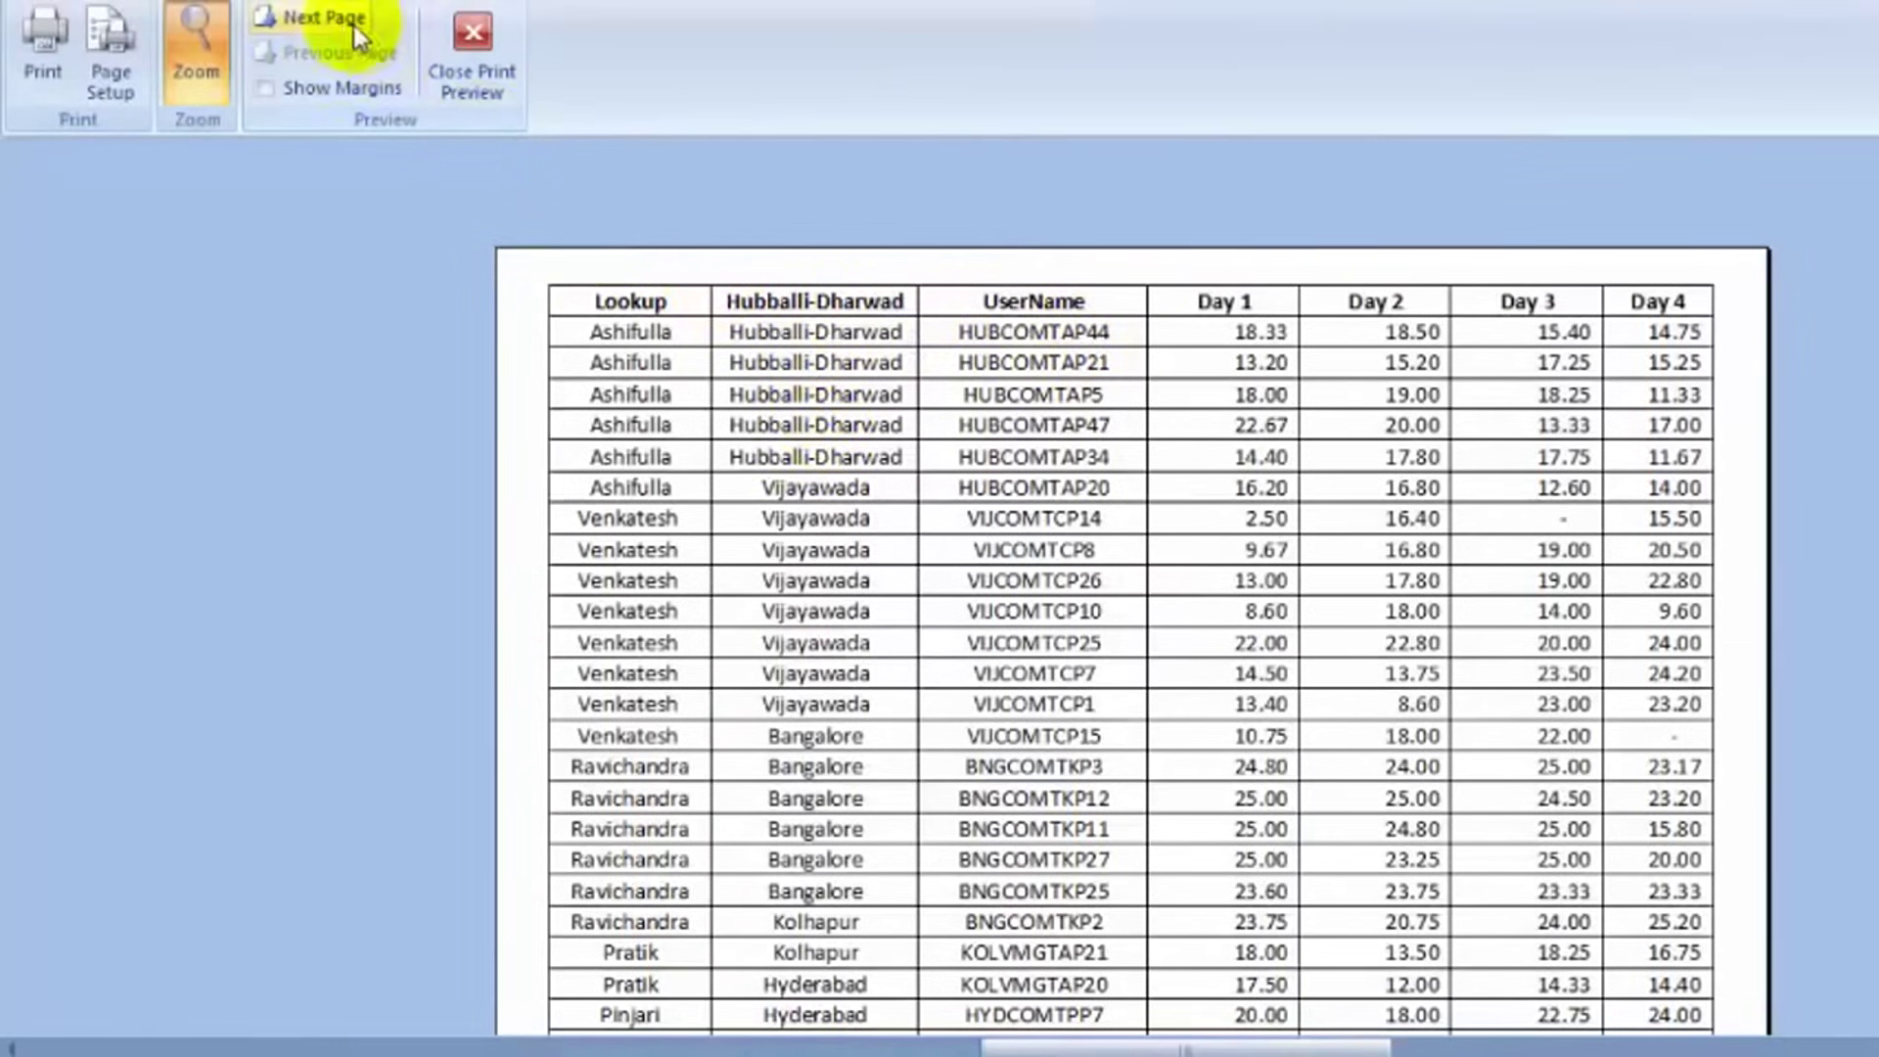
{"action": "left_click", "coordinate": [344, 22]}
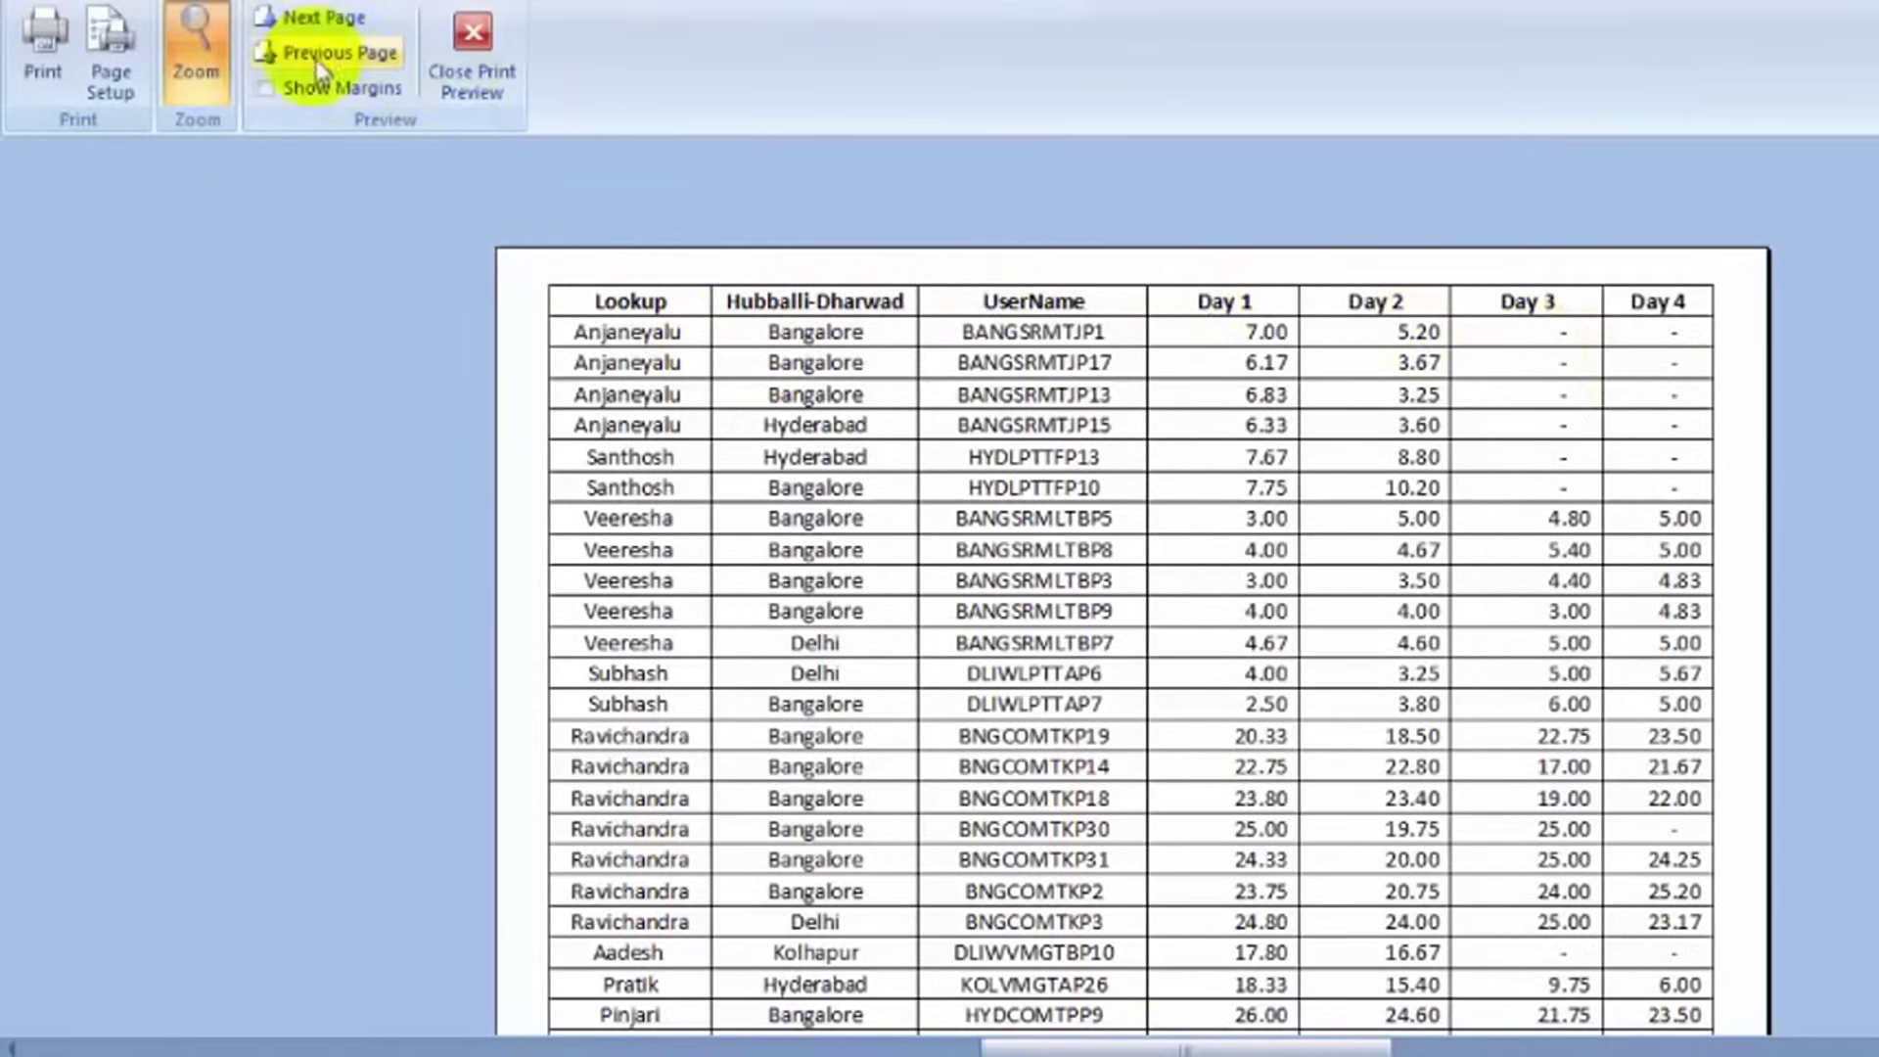
{"action": "left_click", "coordinate": [308, 50]}
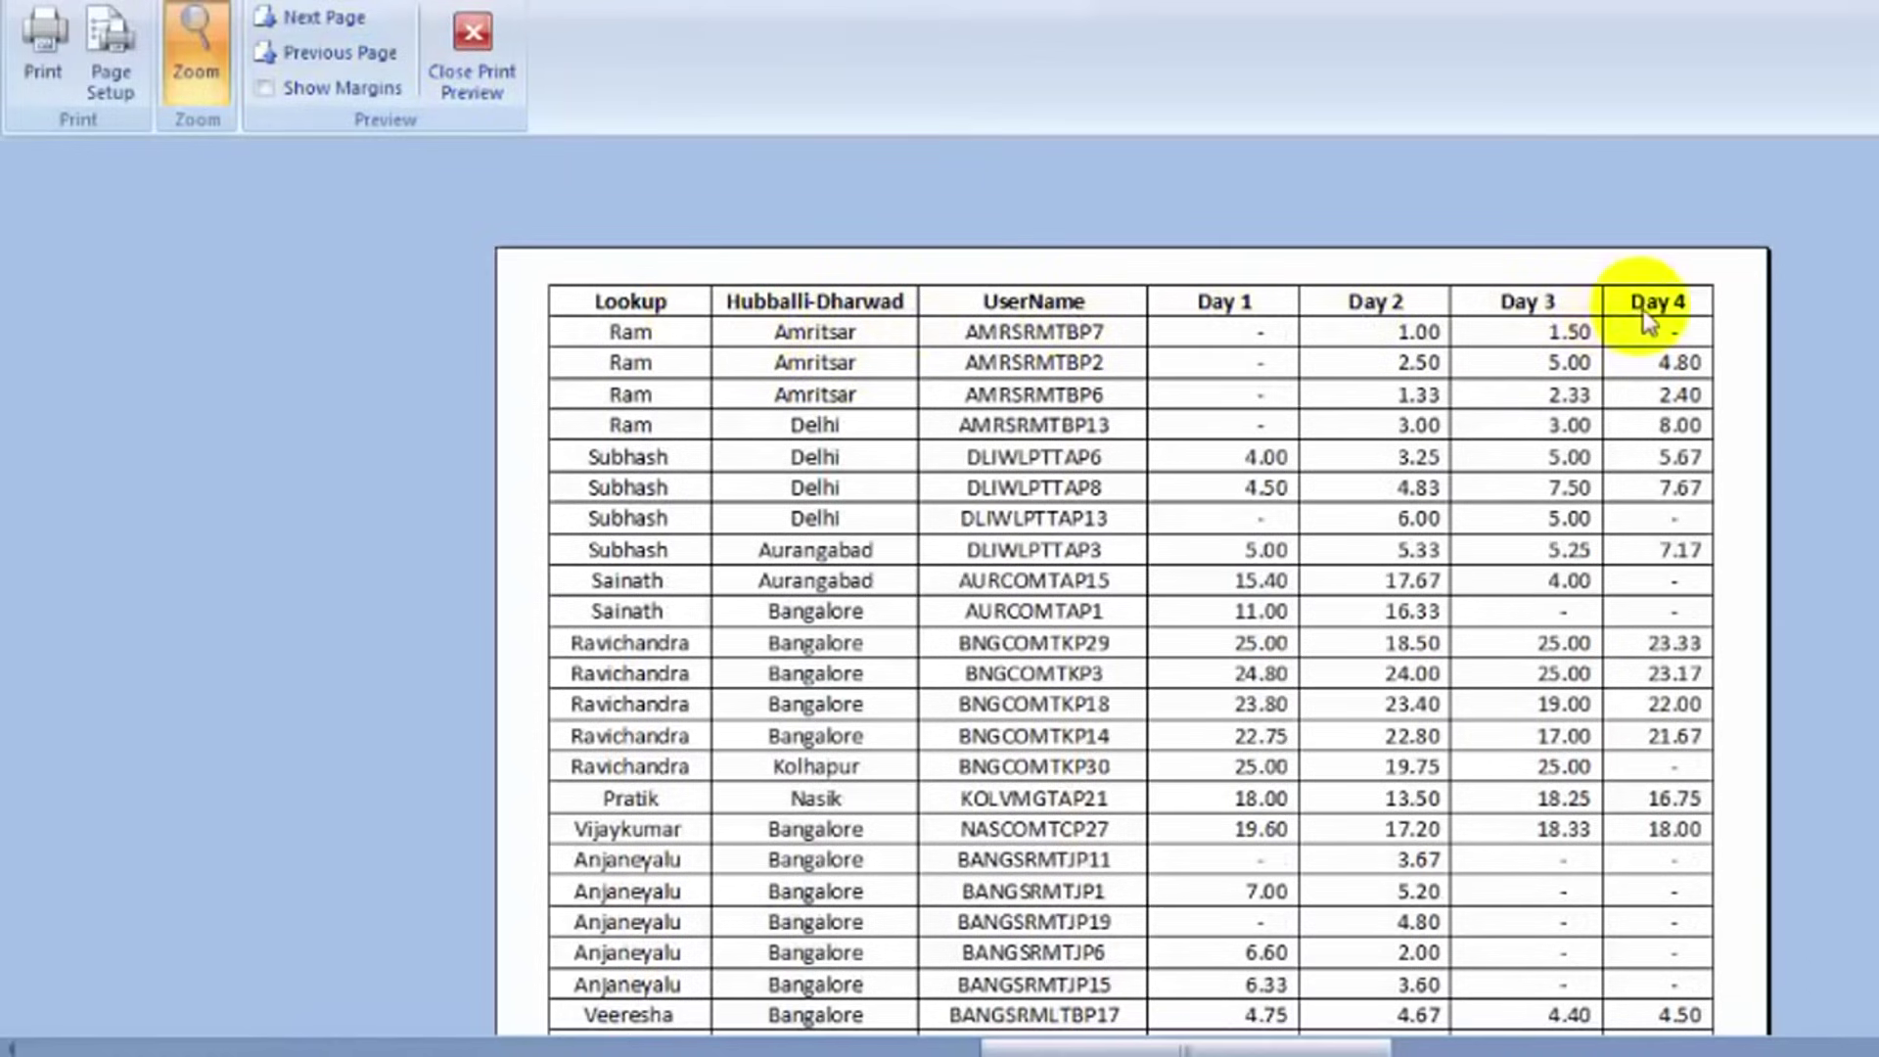
{"action": "left_click", "coordinate": [327, 31]}
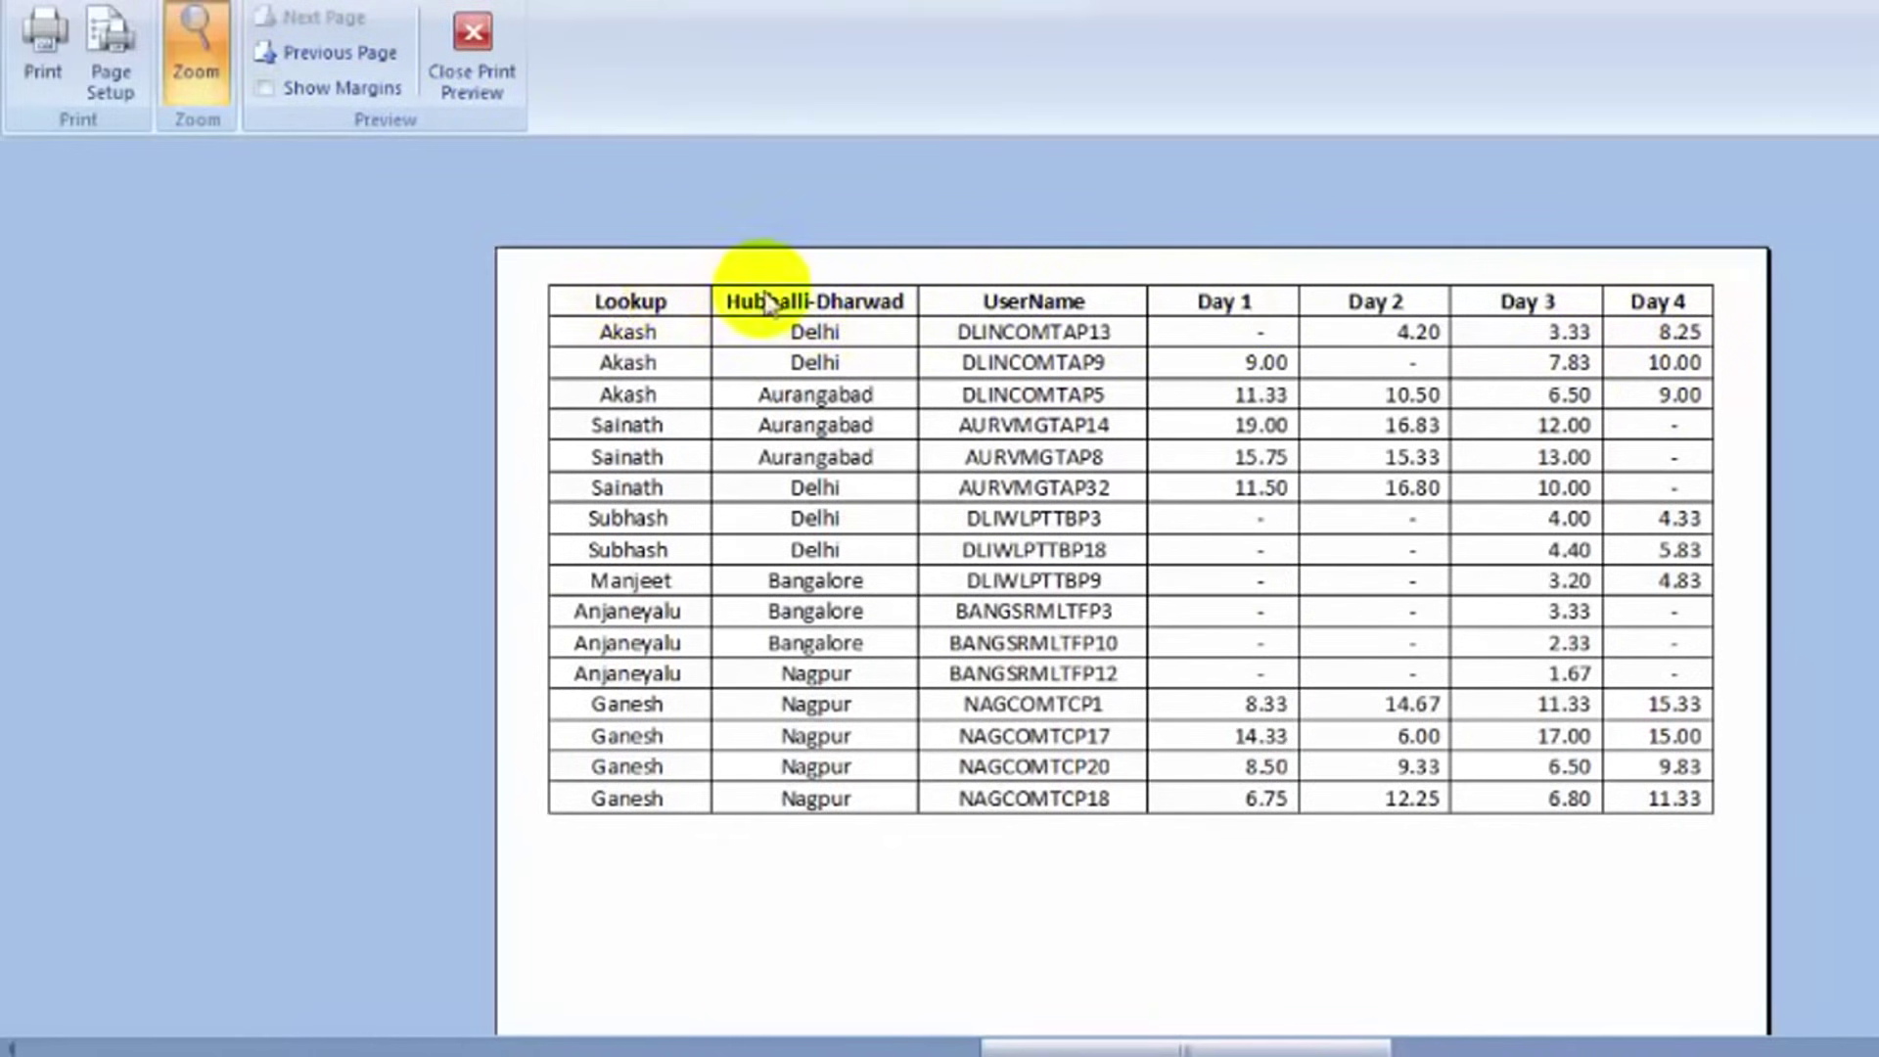
{"action": "left_click", "coordinate": [472, 54]}
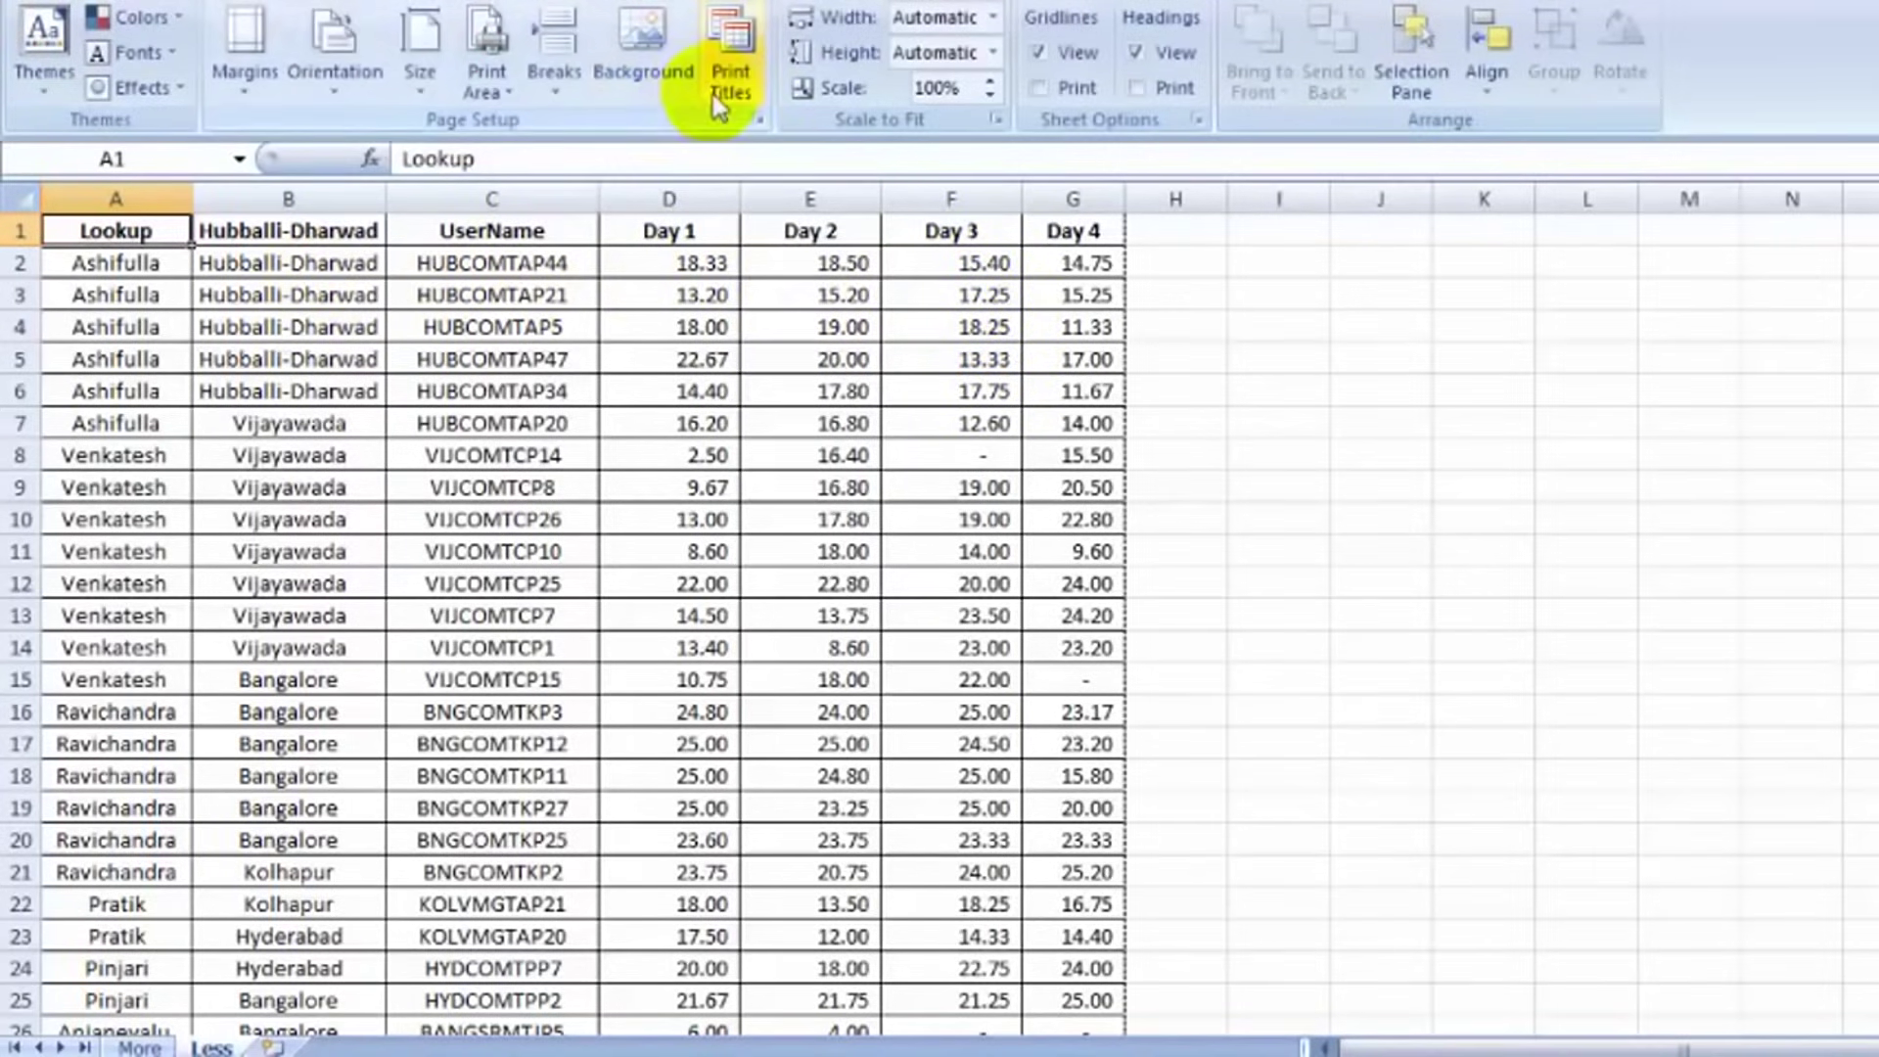
Switch to the More sheet and inspect its printed page zoomed in.
{"action": "left_click", "coordinate": [139, 1046]}
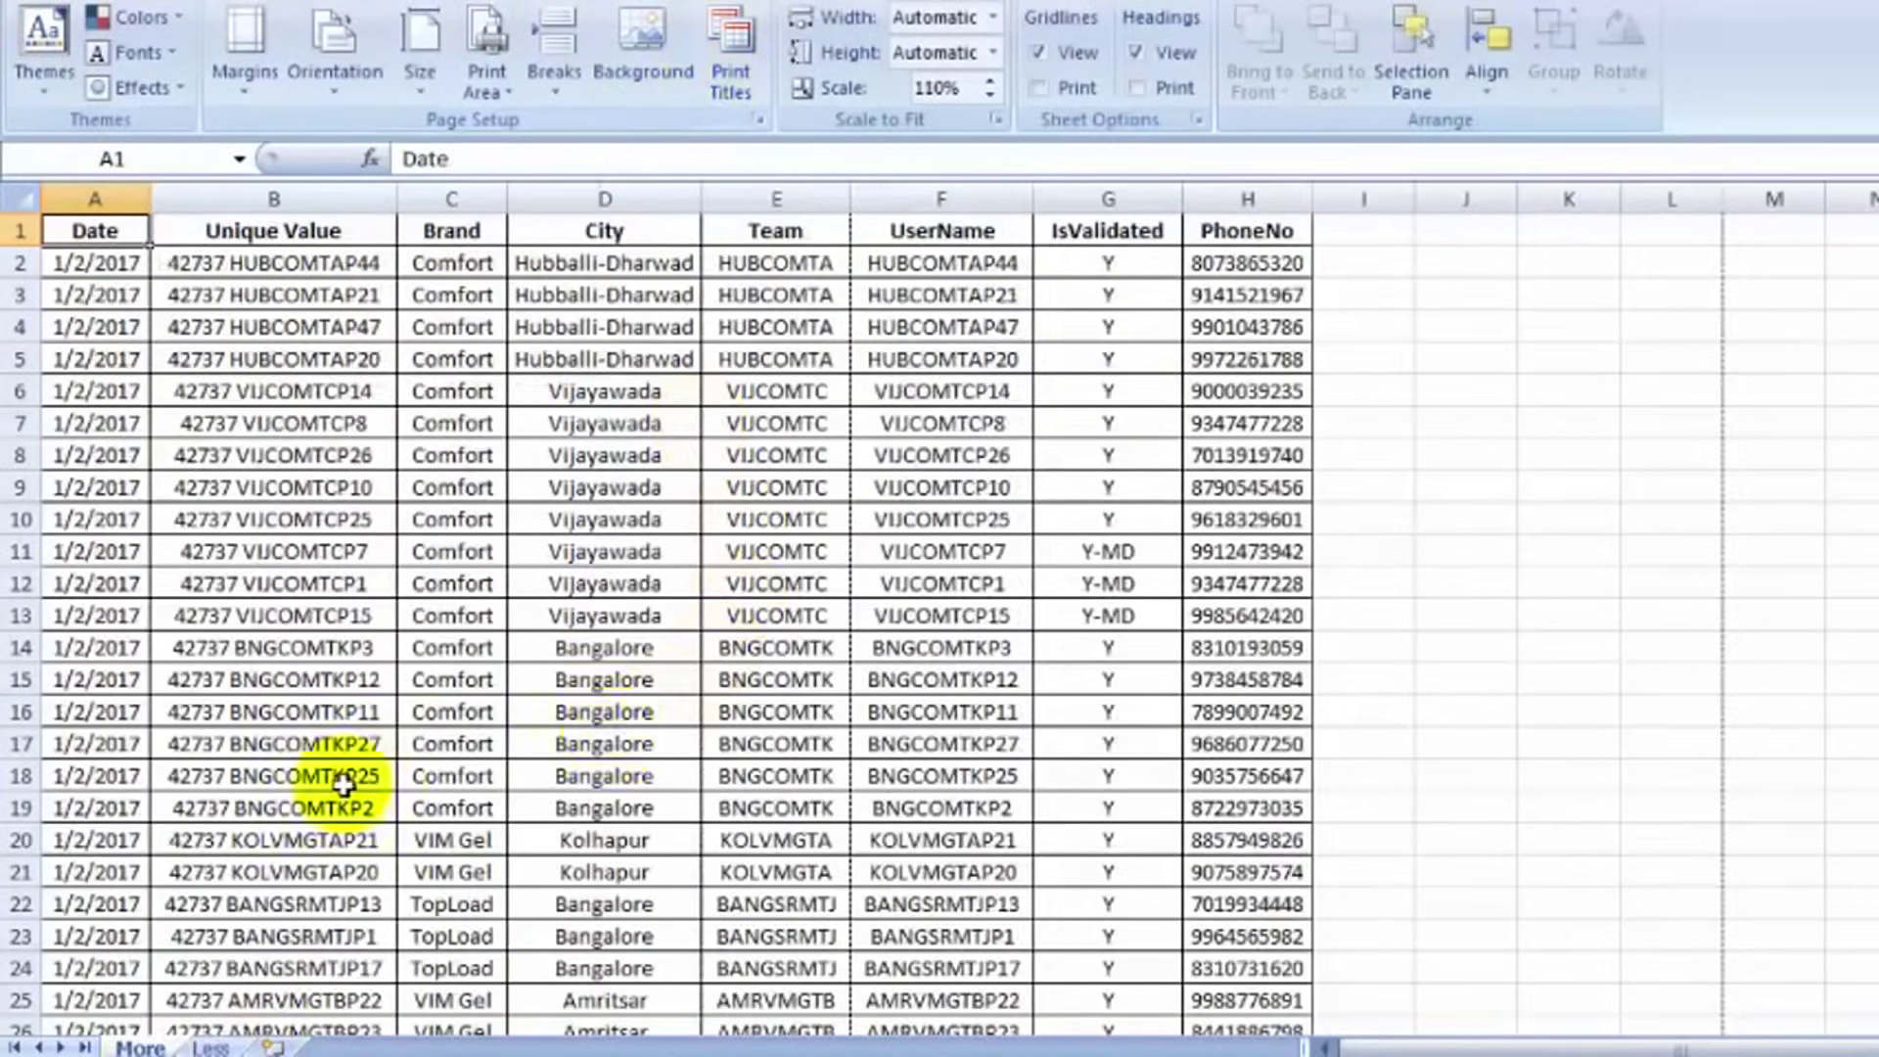
{"action": "left_click", "coordinate": [275, 739]}
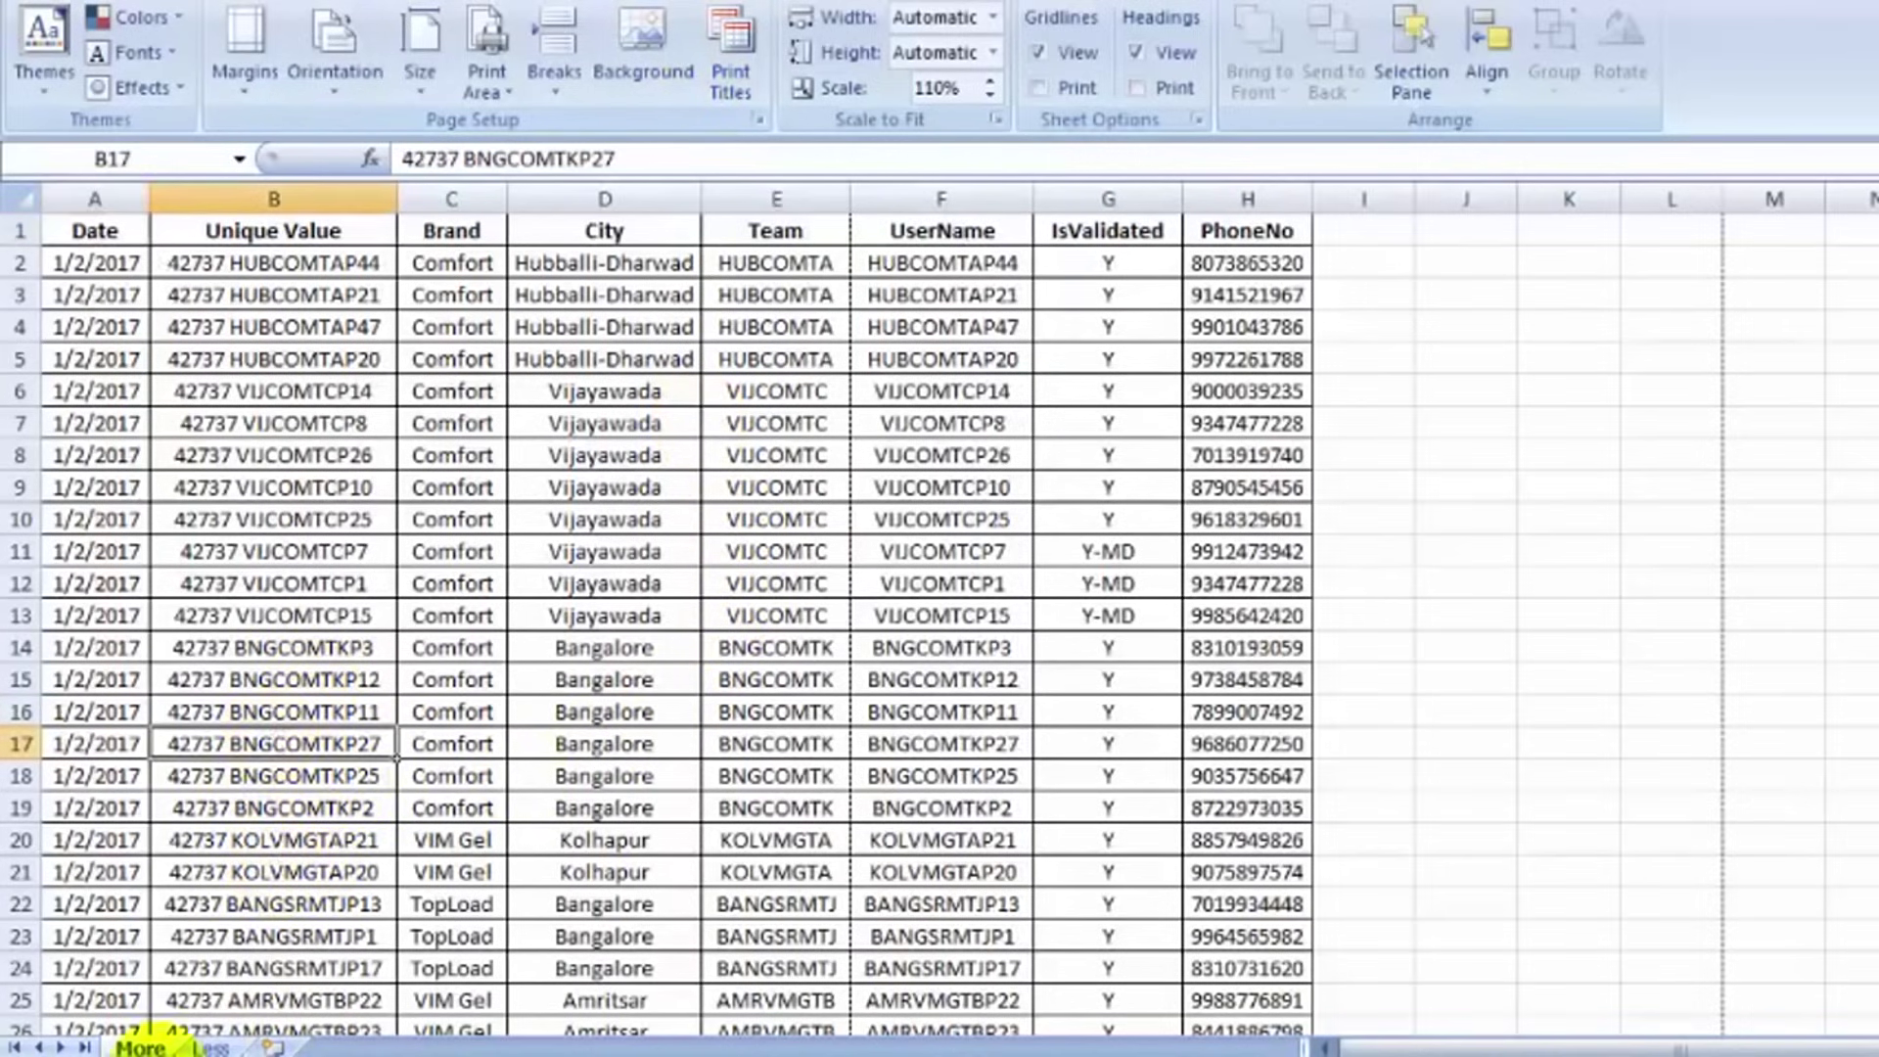
{"action": "left_click", "coordinate": [345, 481]}
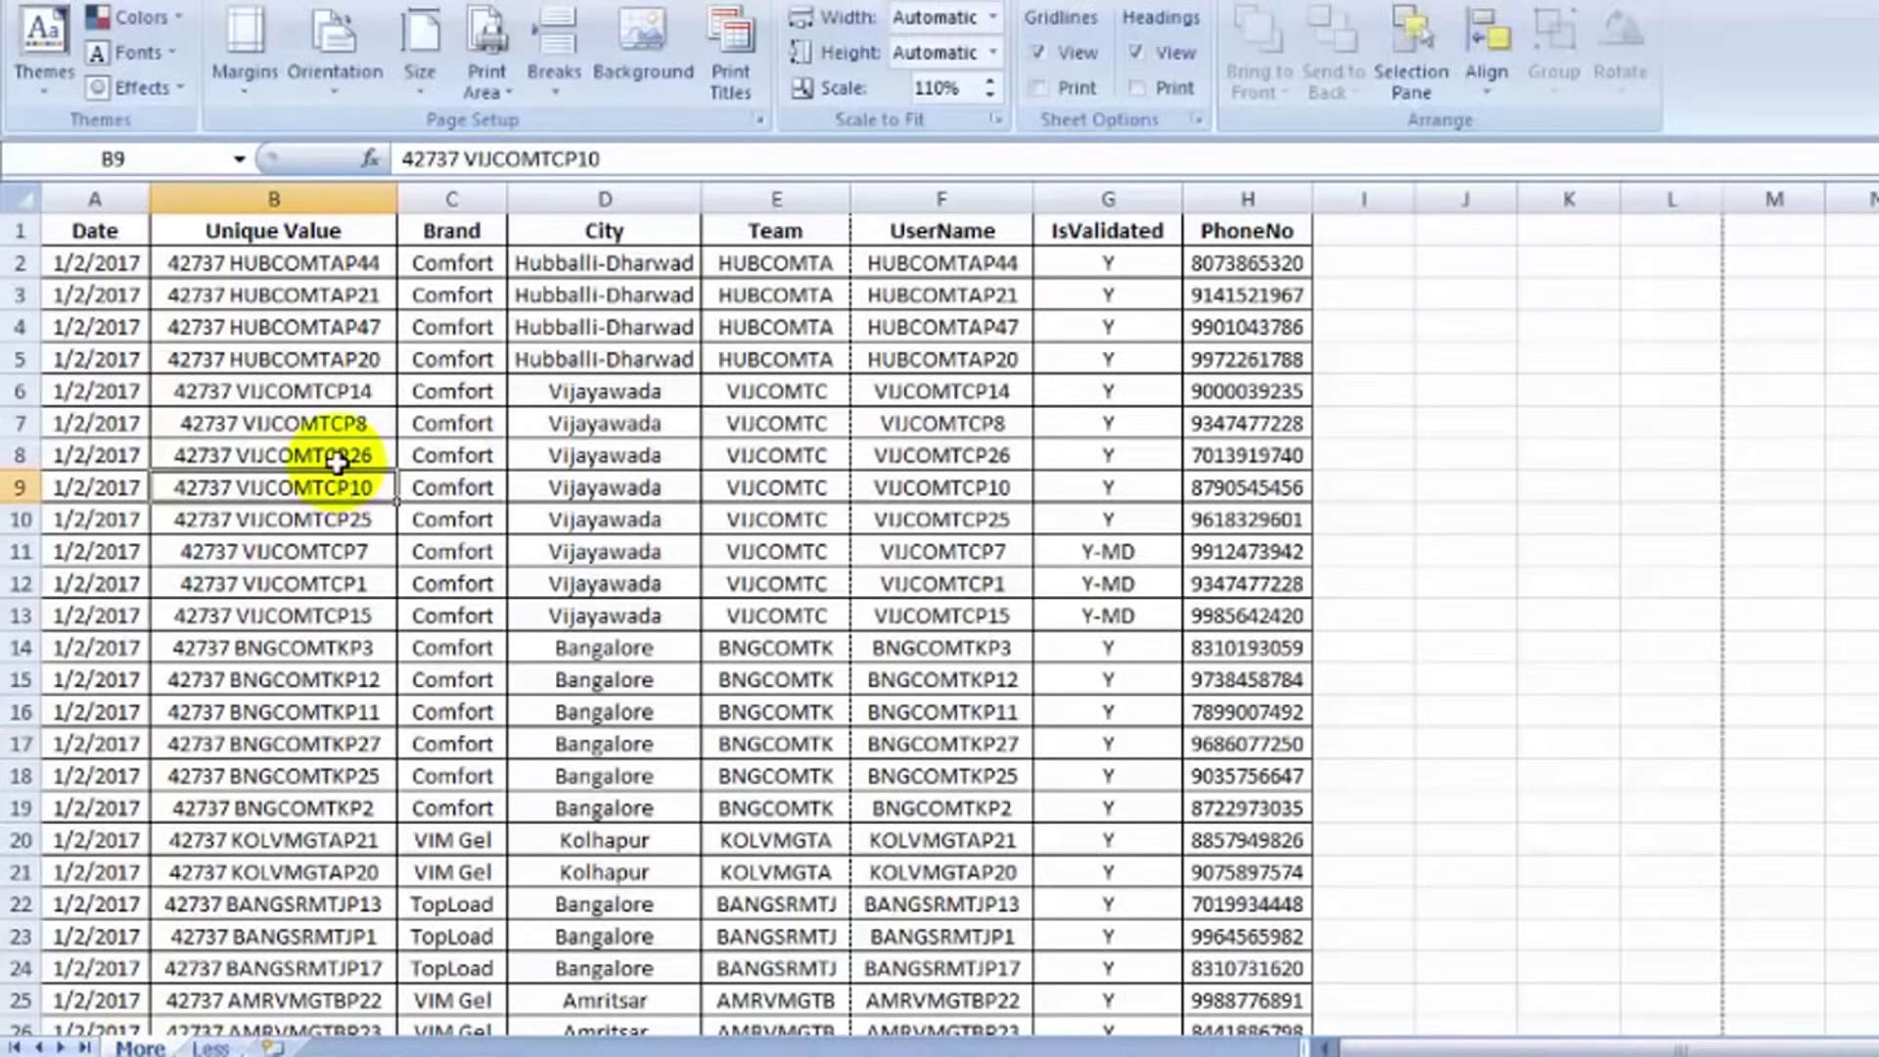
{"action": "key", "text": "ctrl+F2"}
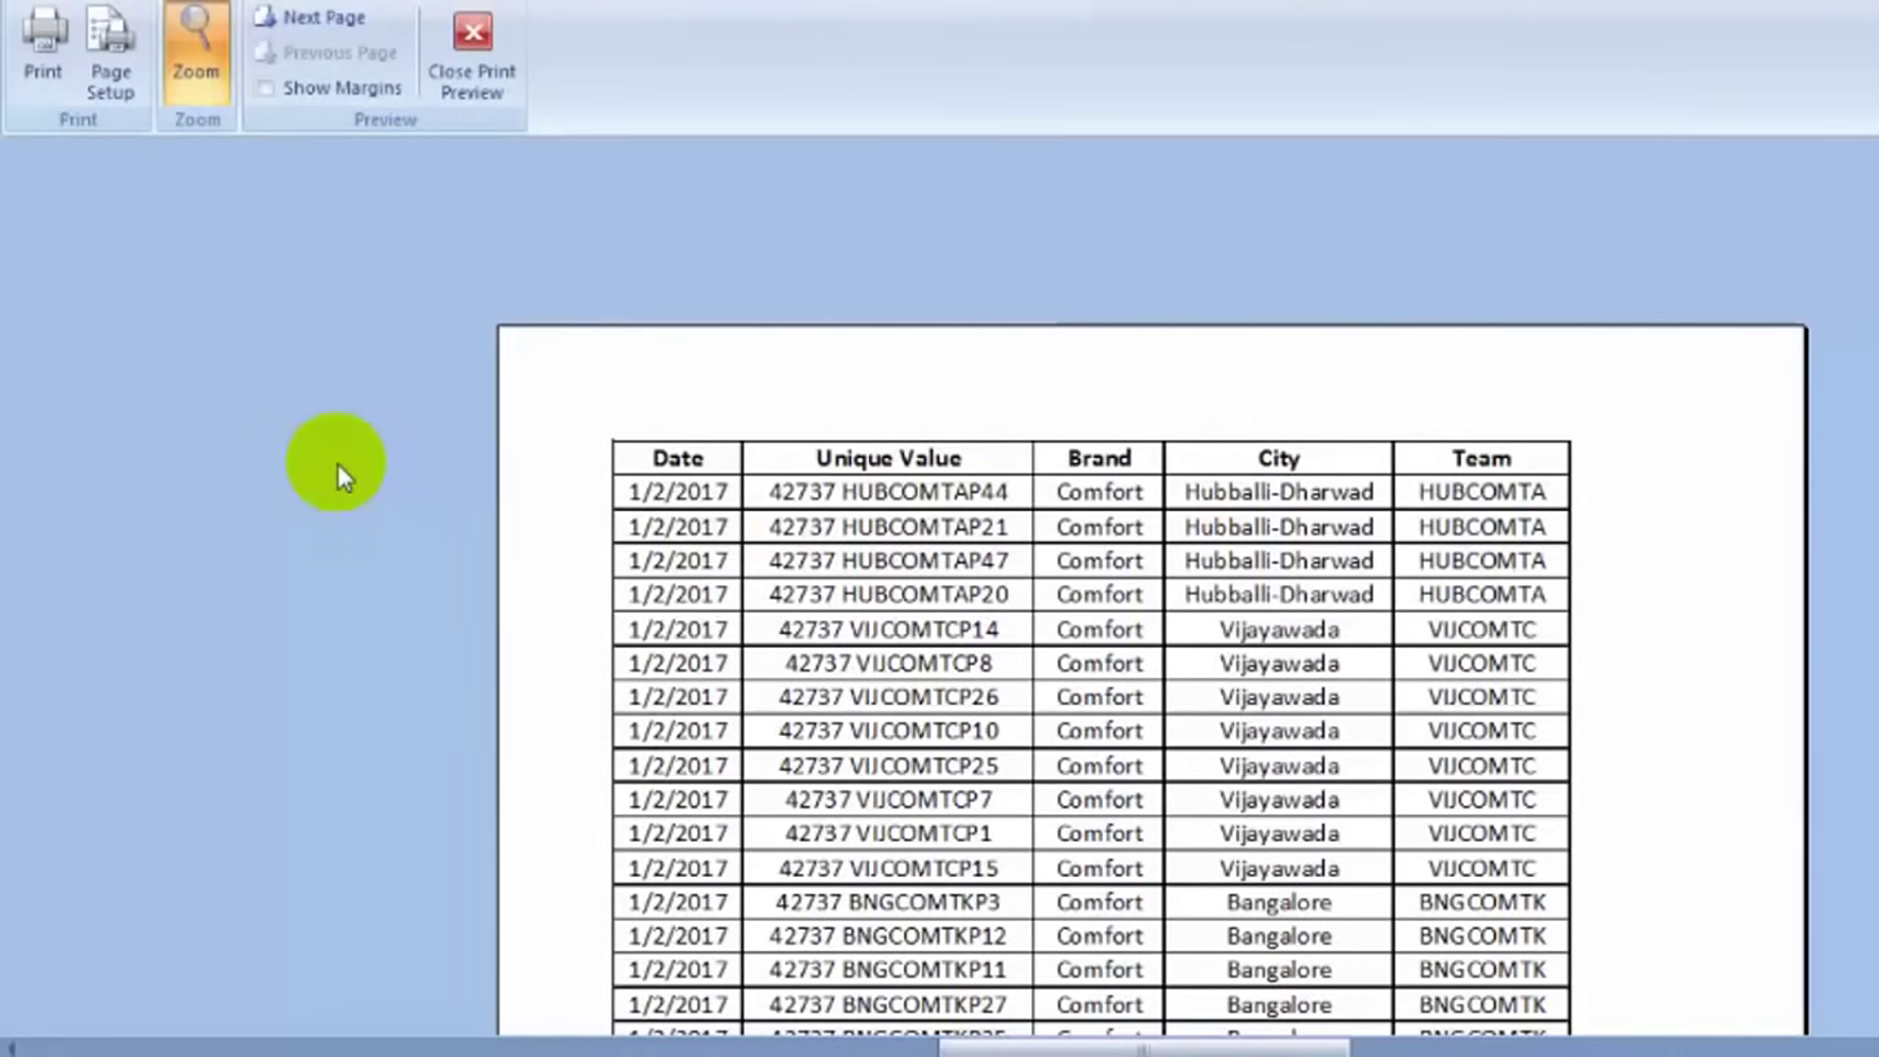
{"action": "left_click", "coordinate": [1077, 553]}
{"action": "scroll", "coordinate": [1076, 556], "scroll_direction": "down", "scroll_amount": 5}
{"action": "scroll", "coordinate": [1077, 556], "scroll_direction": "down", "scroll_amount": 5}
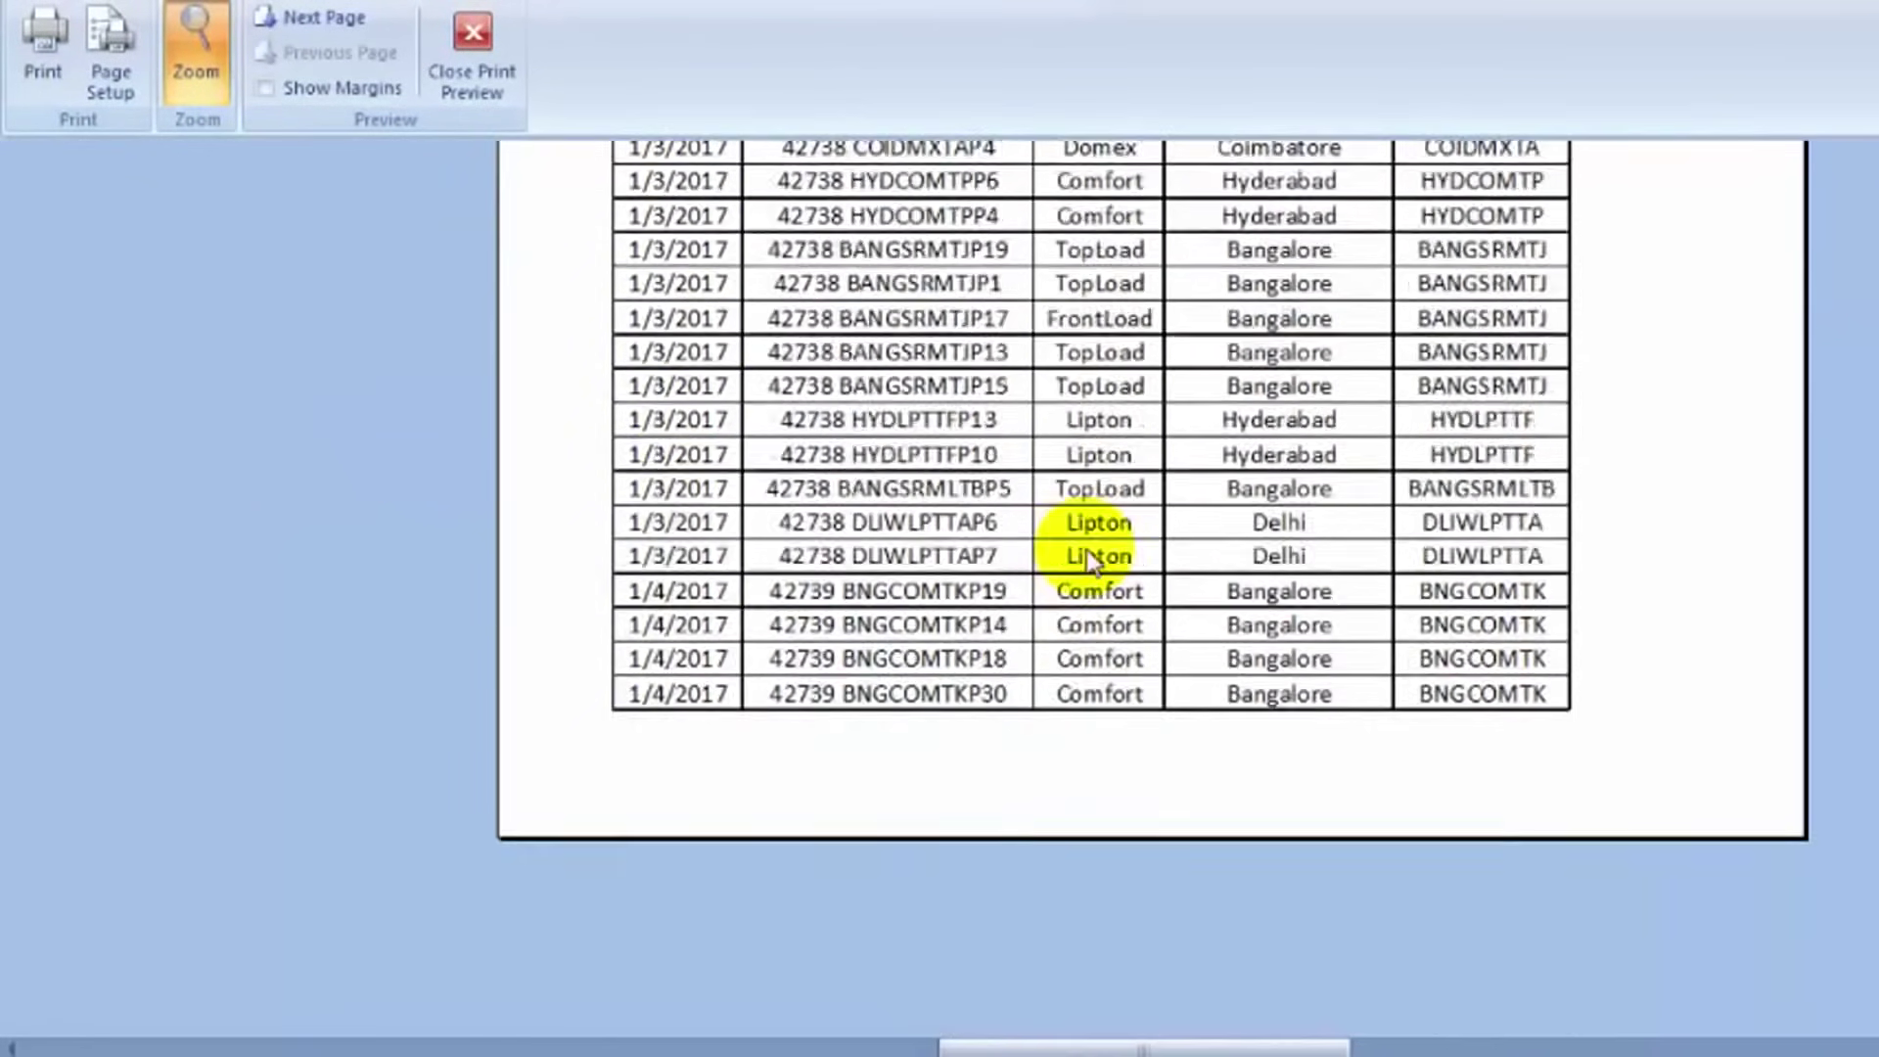
{"action": "scroll", "coordinate": [1081, 557], "scroll_direction": "up", "scroll_amount": 10}
{"action": "scroll", "coordinate": [1086, 560], "scroll_direction": "up", "scroll_amount": 5}
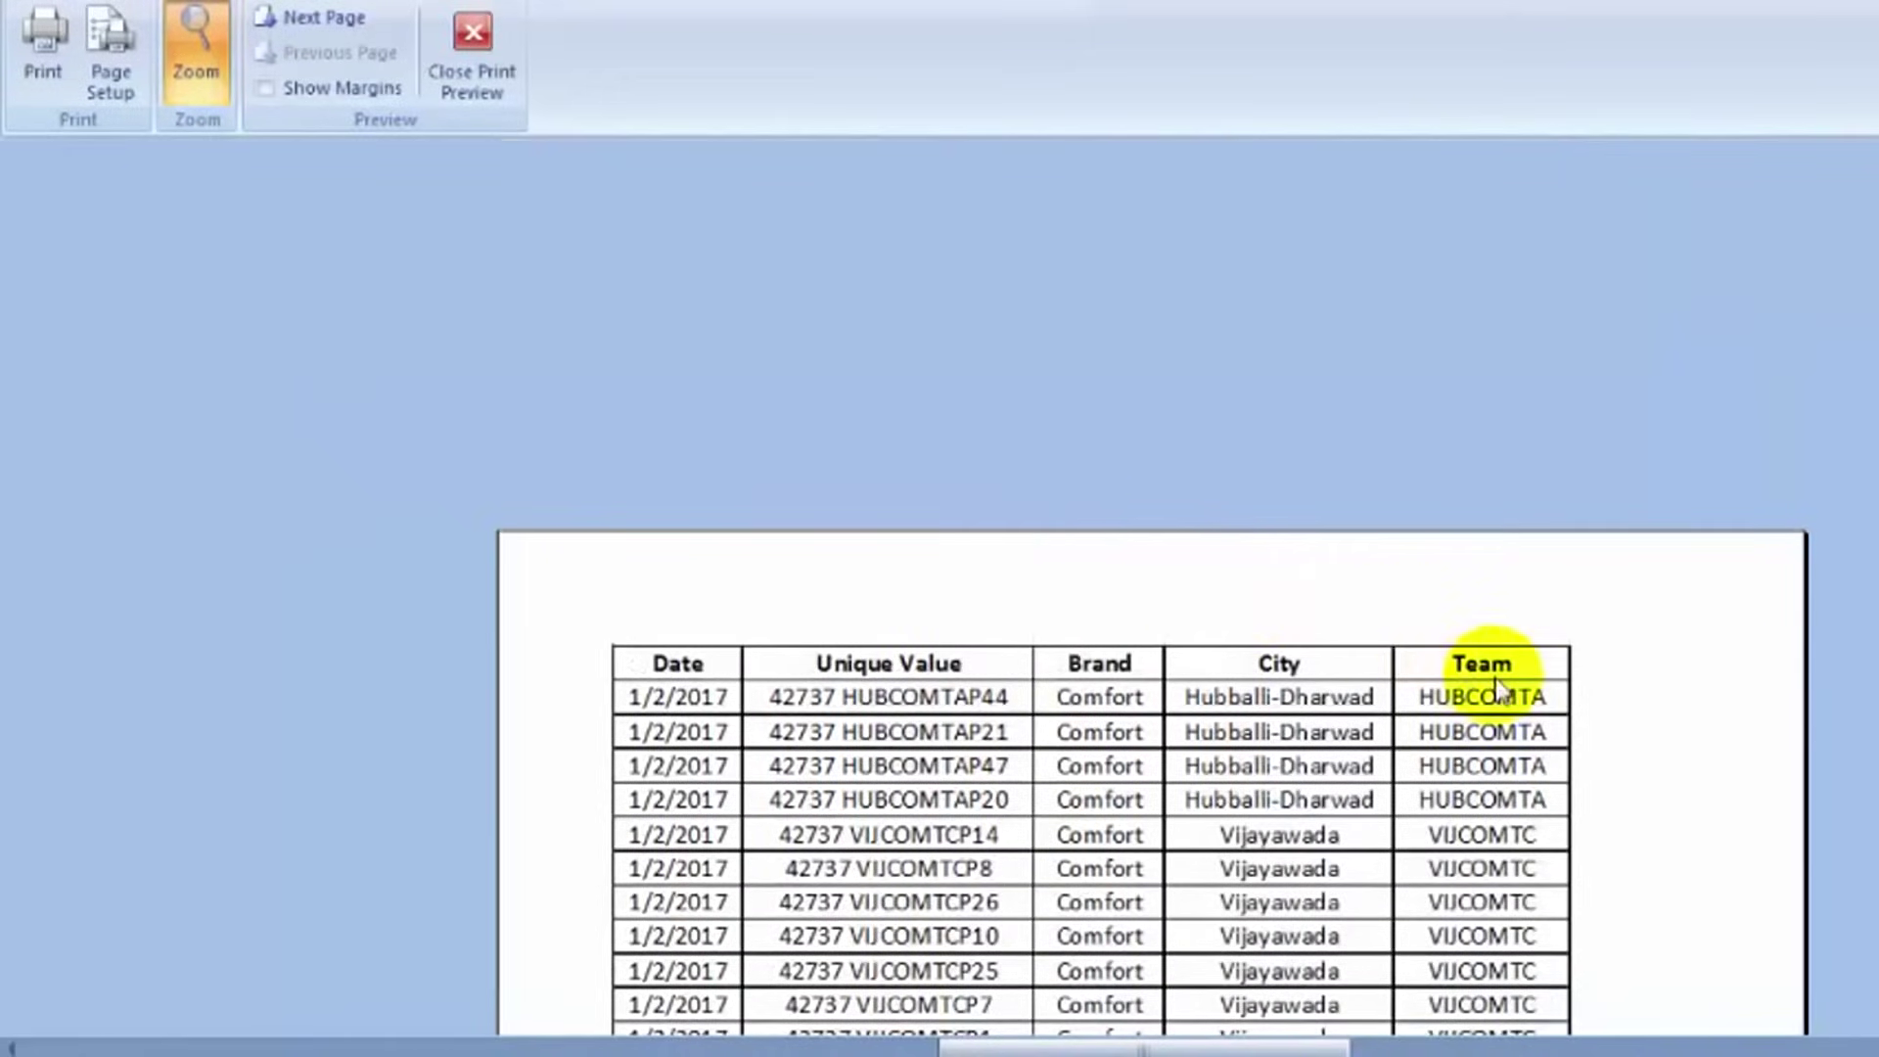
{"action": "scroll", "coordinate": [1438, 595], "scroll_direction": "down", "scroll_amount": 3}
{"action": "left_click", "coordinate": [1428, 594]}
{"action": "key", "text": "Escape"}
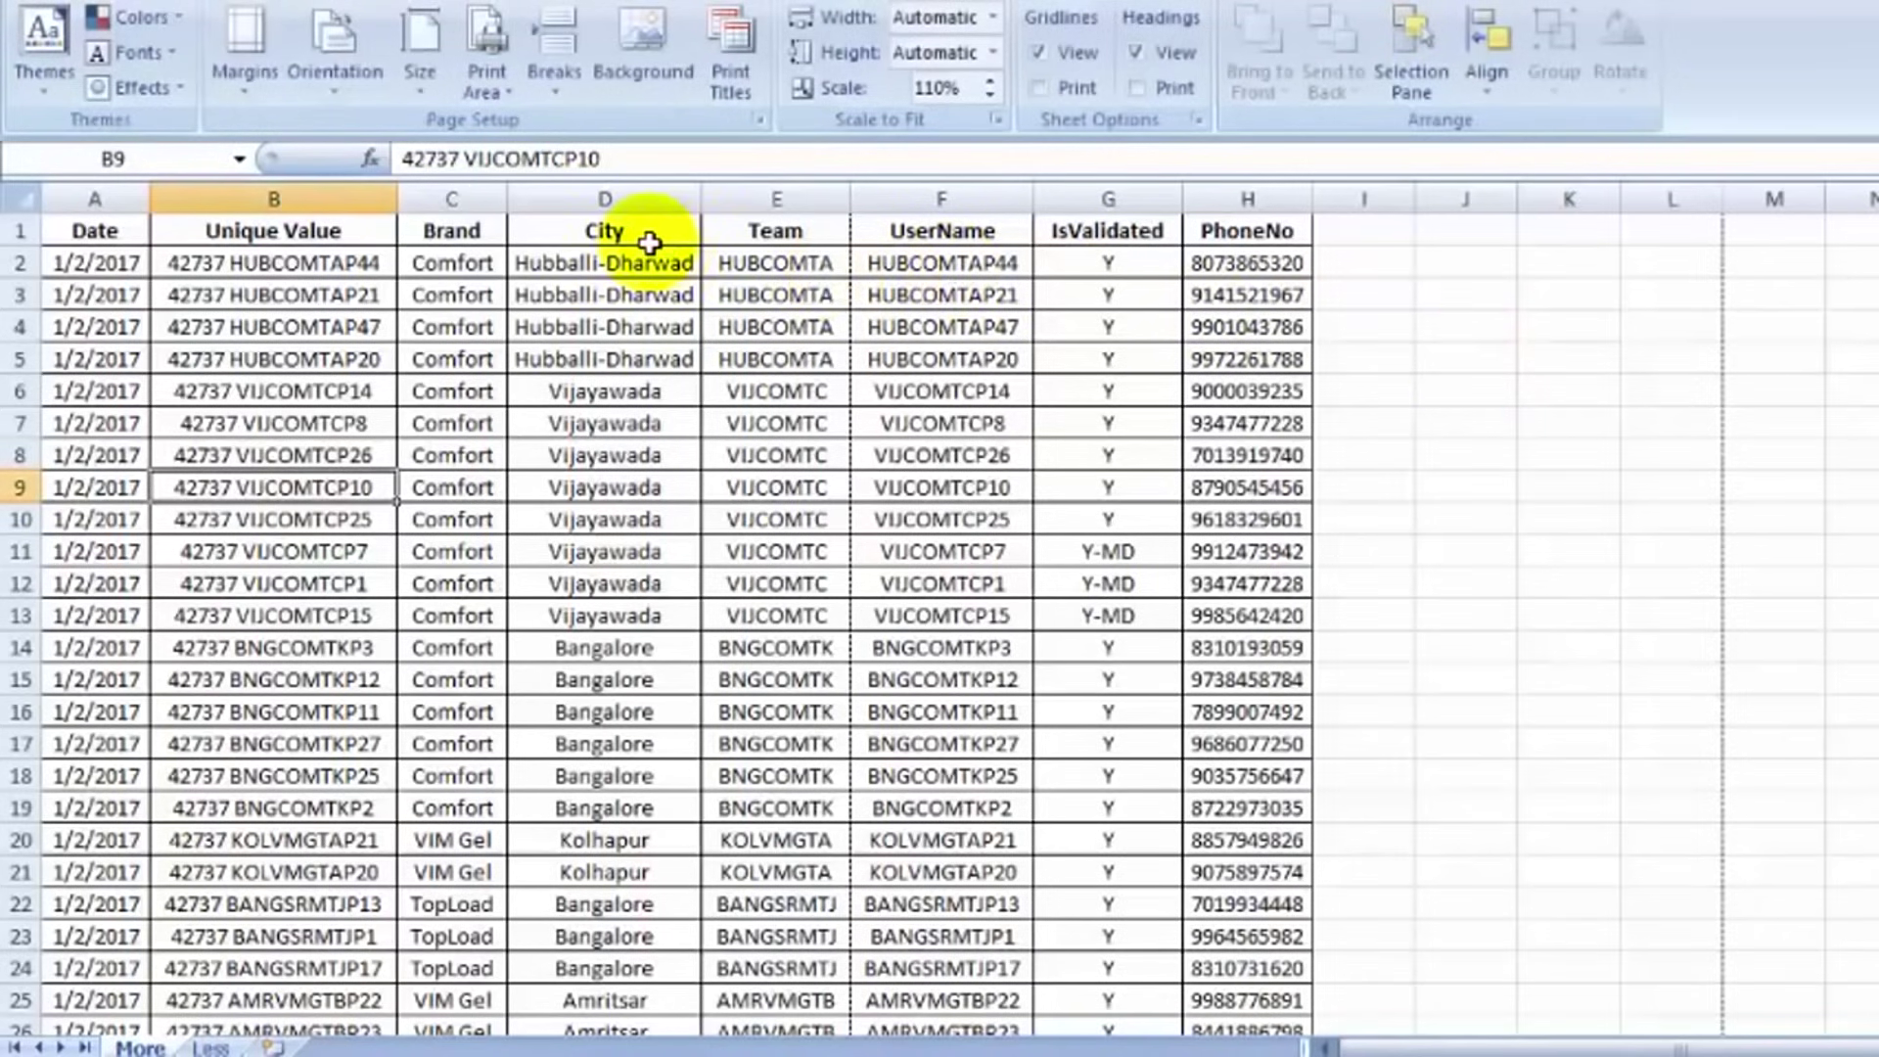
Check the Team to PhoneNo columns and the margin presets, then preview the More sheet again.
{"action": "left_click", "coordinate": [1208, 240]}
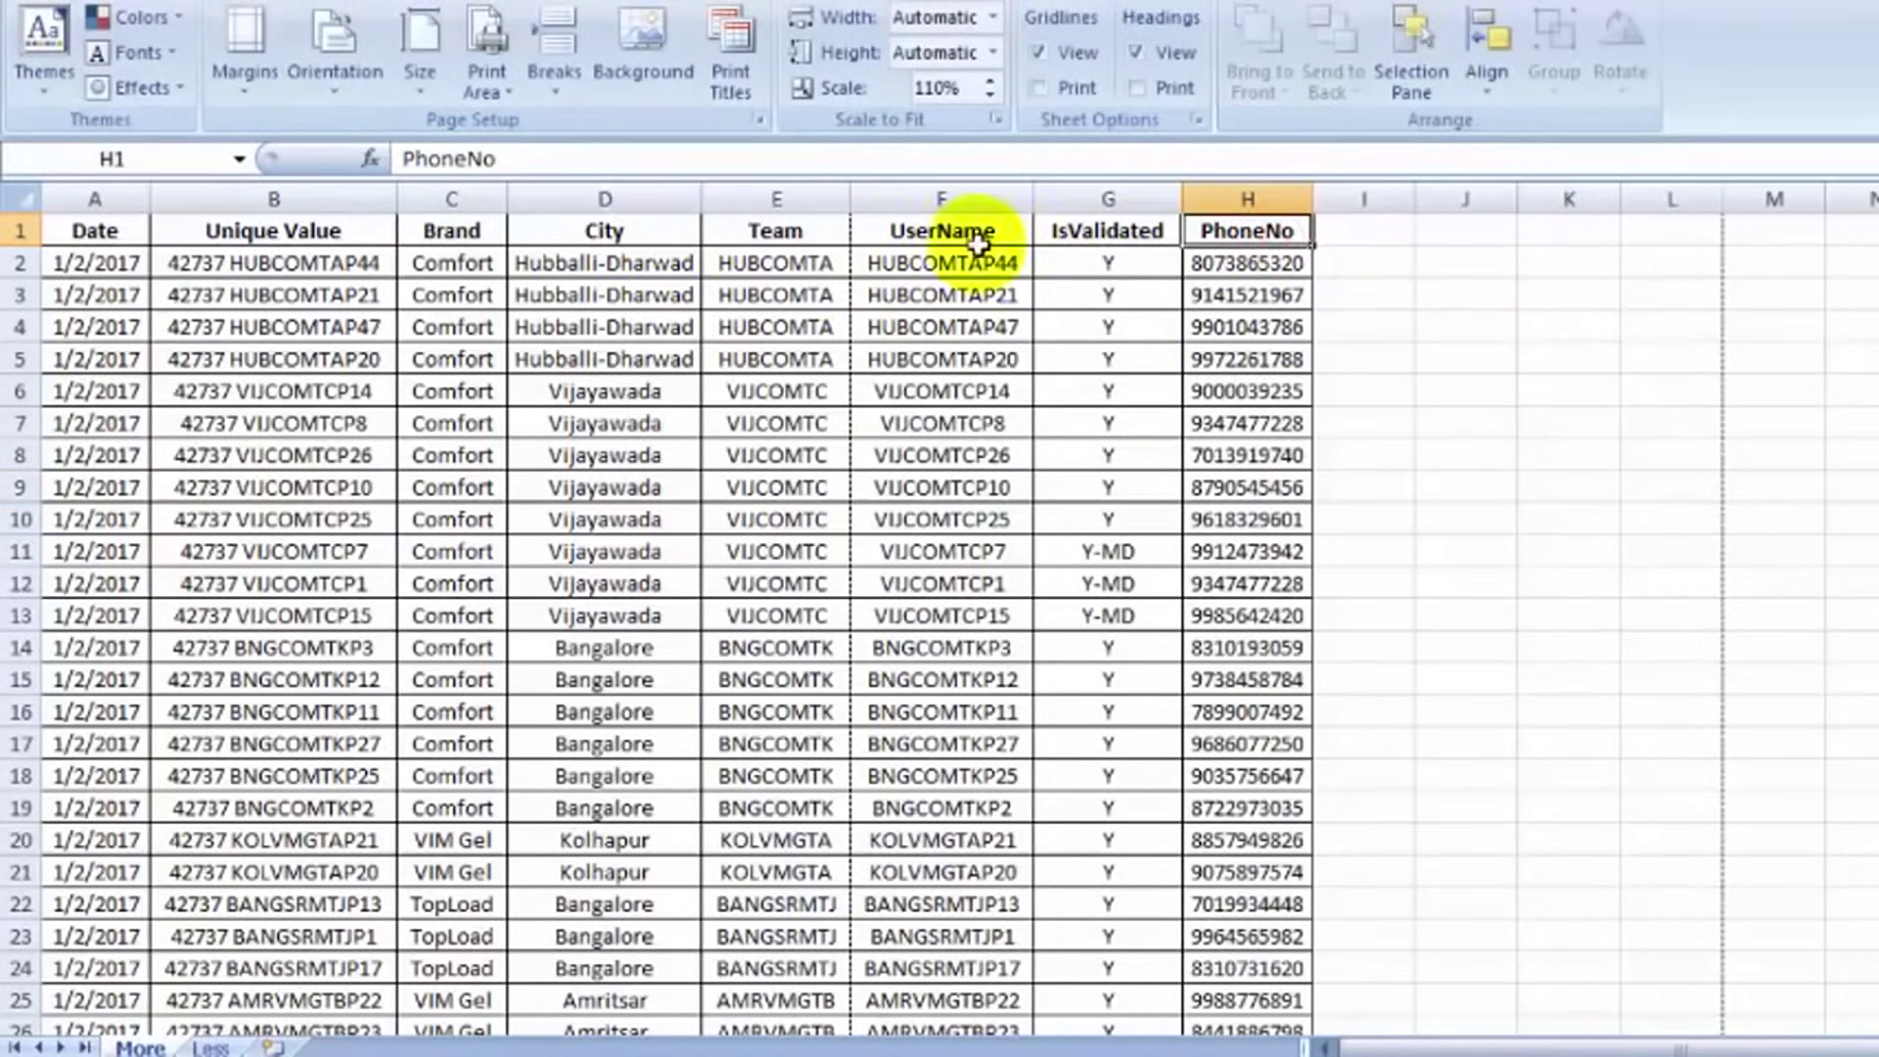
{"action": "left_click_drag", "start_coordinate": [954, 199], "coordinate": [1238, 199]}
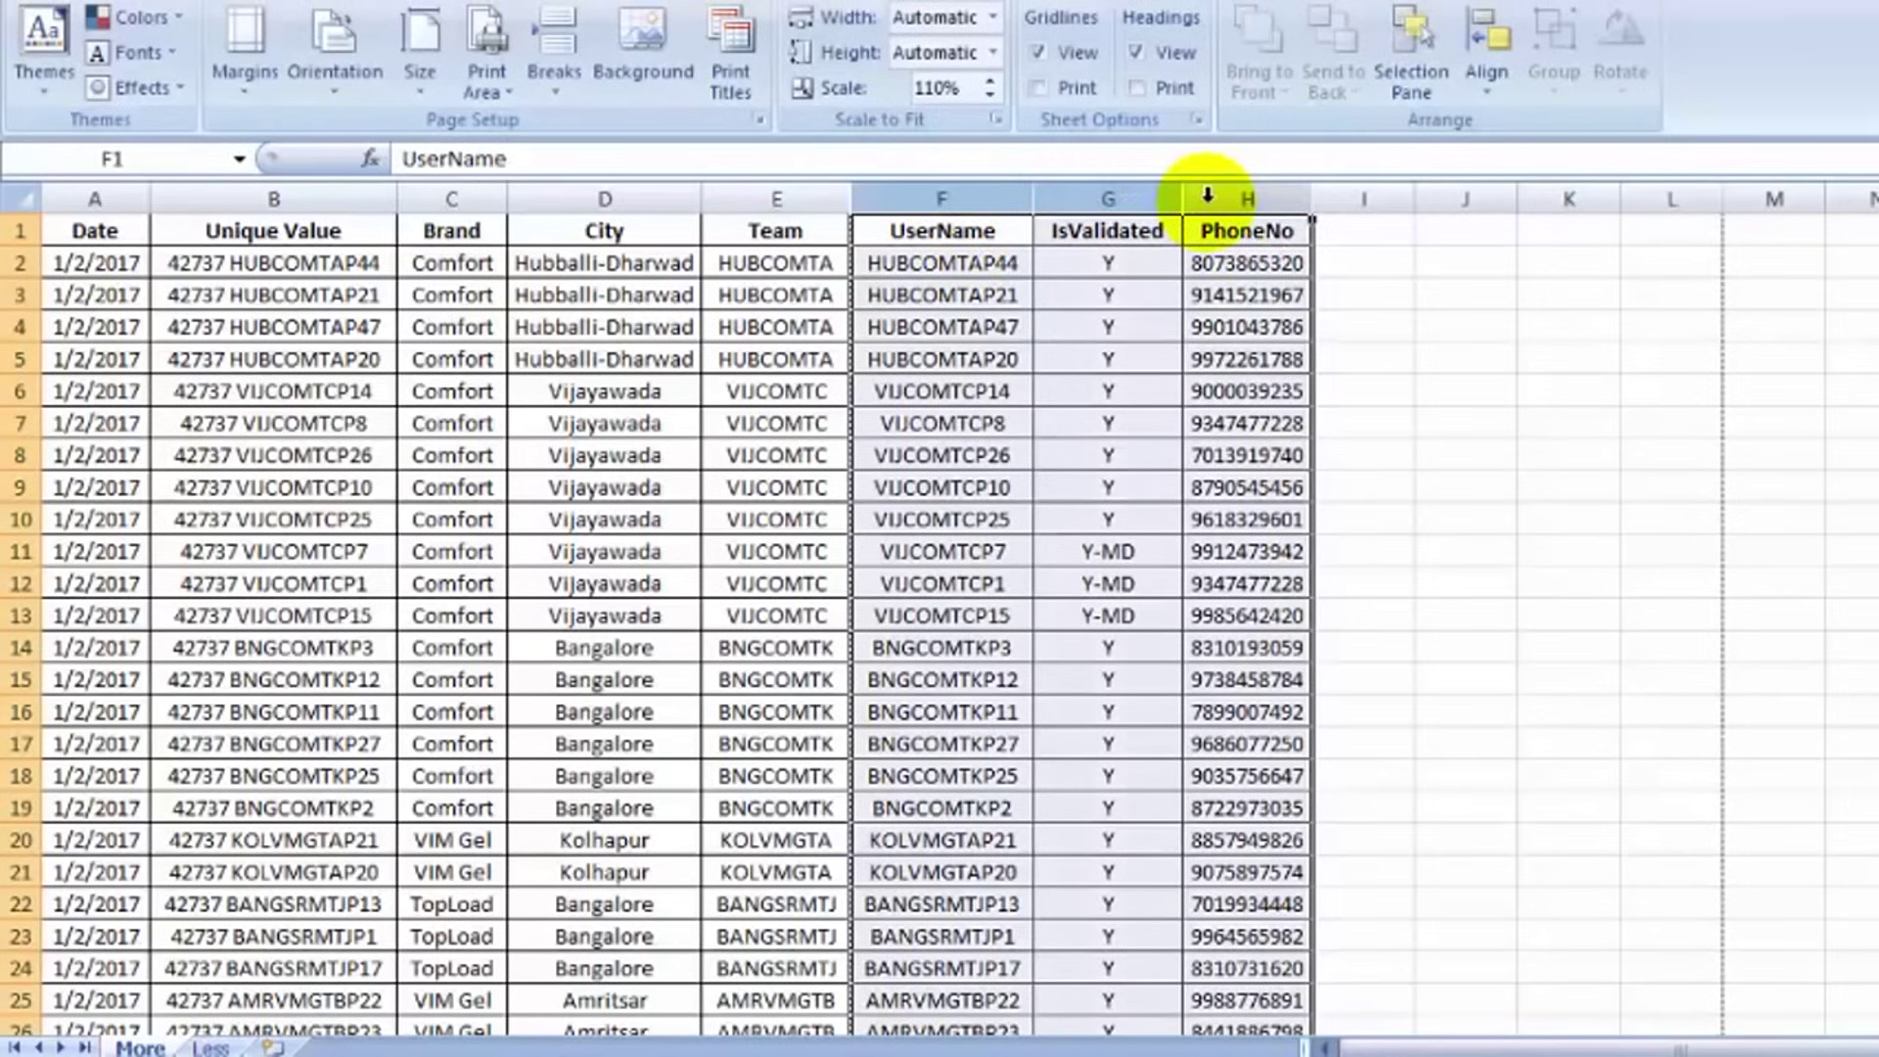
{"action": "left_click", "coordinate": [756, 235]}
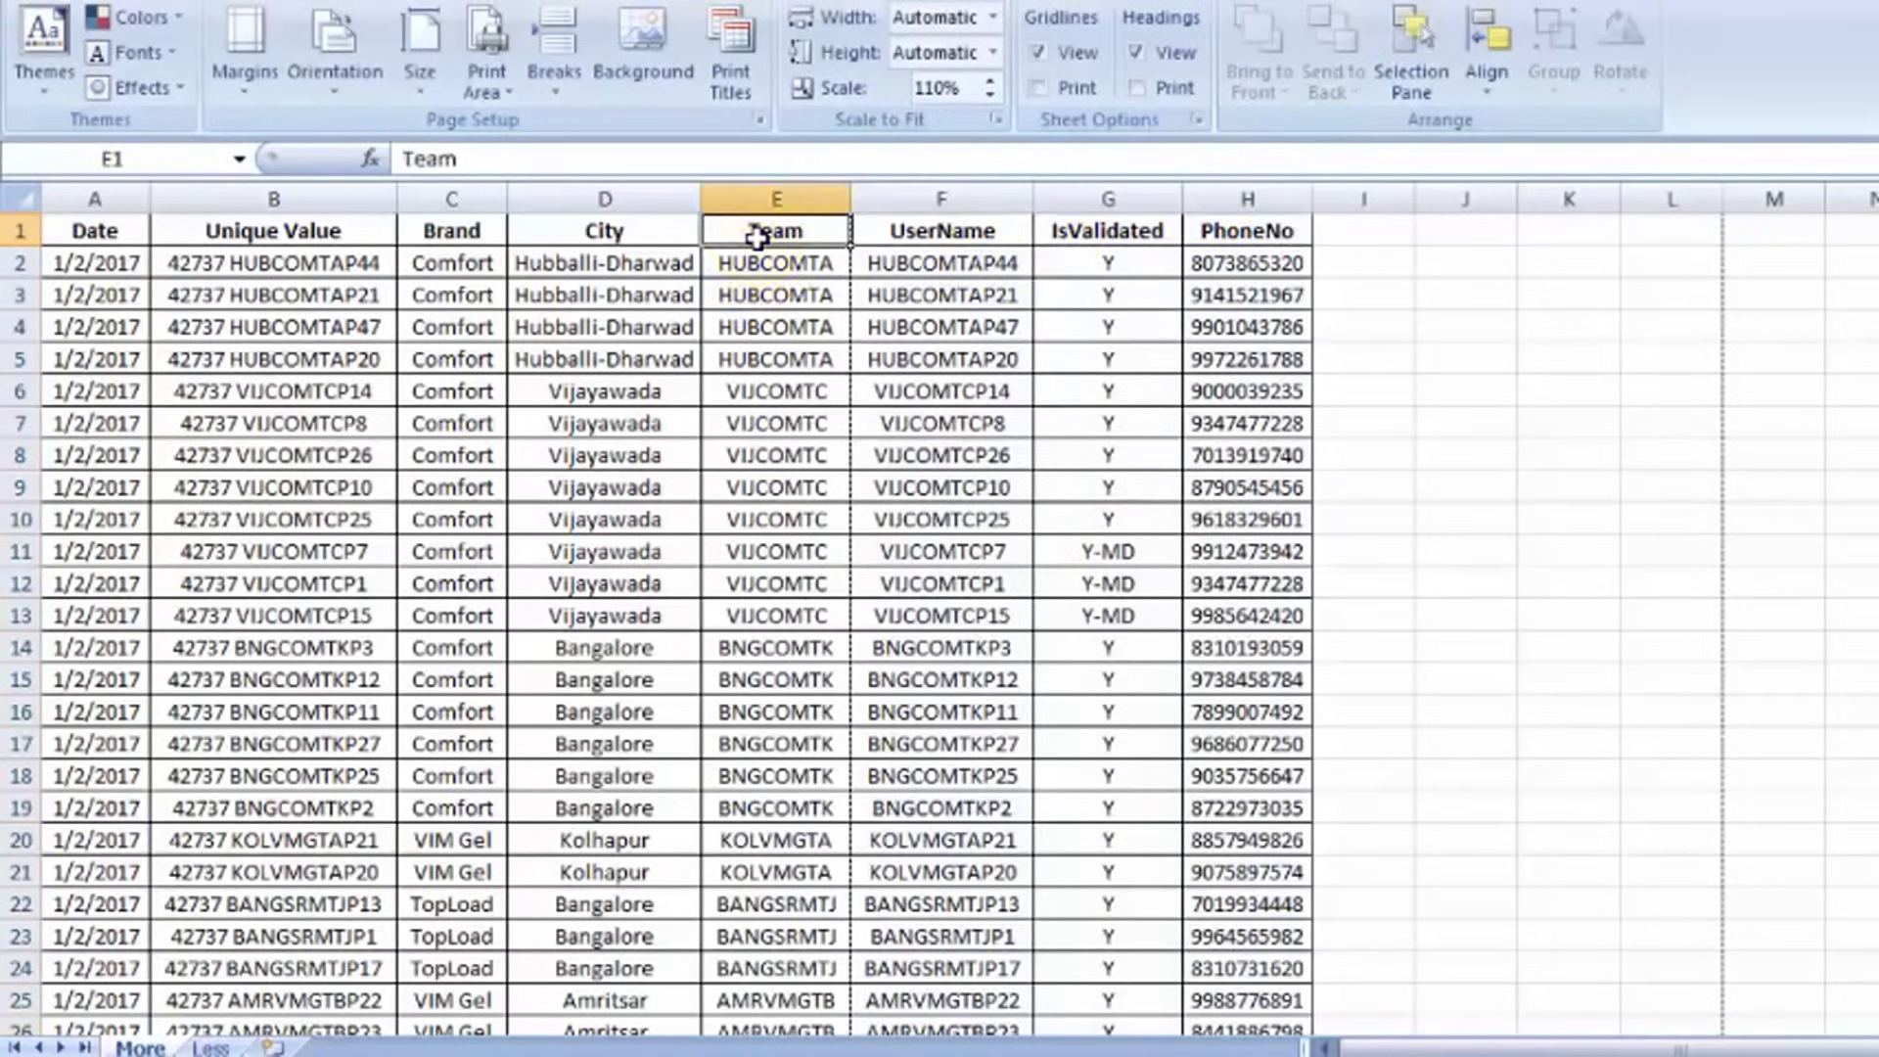
{"action": "key", "text": "ctrl+Home"}
{"action": "left_click", "coordinate": [244, 84]}
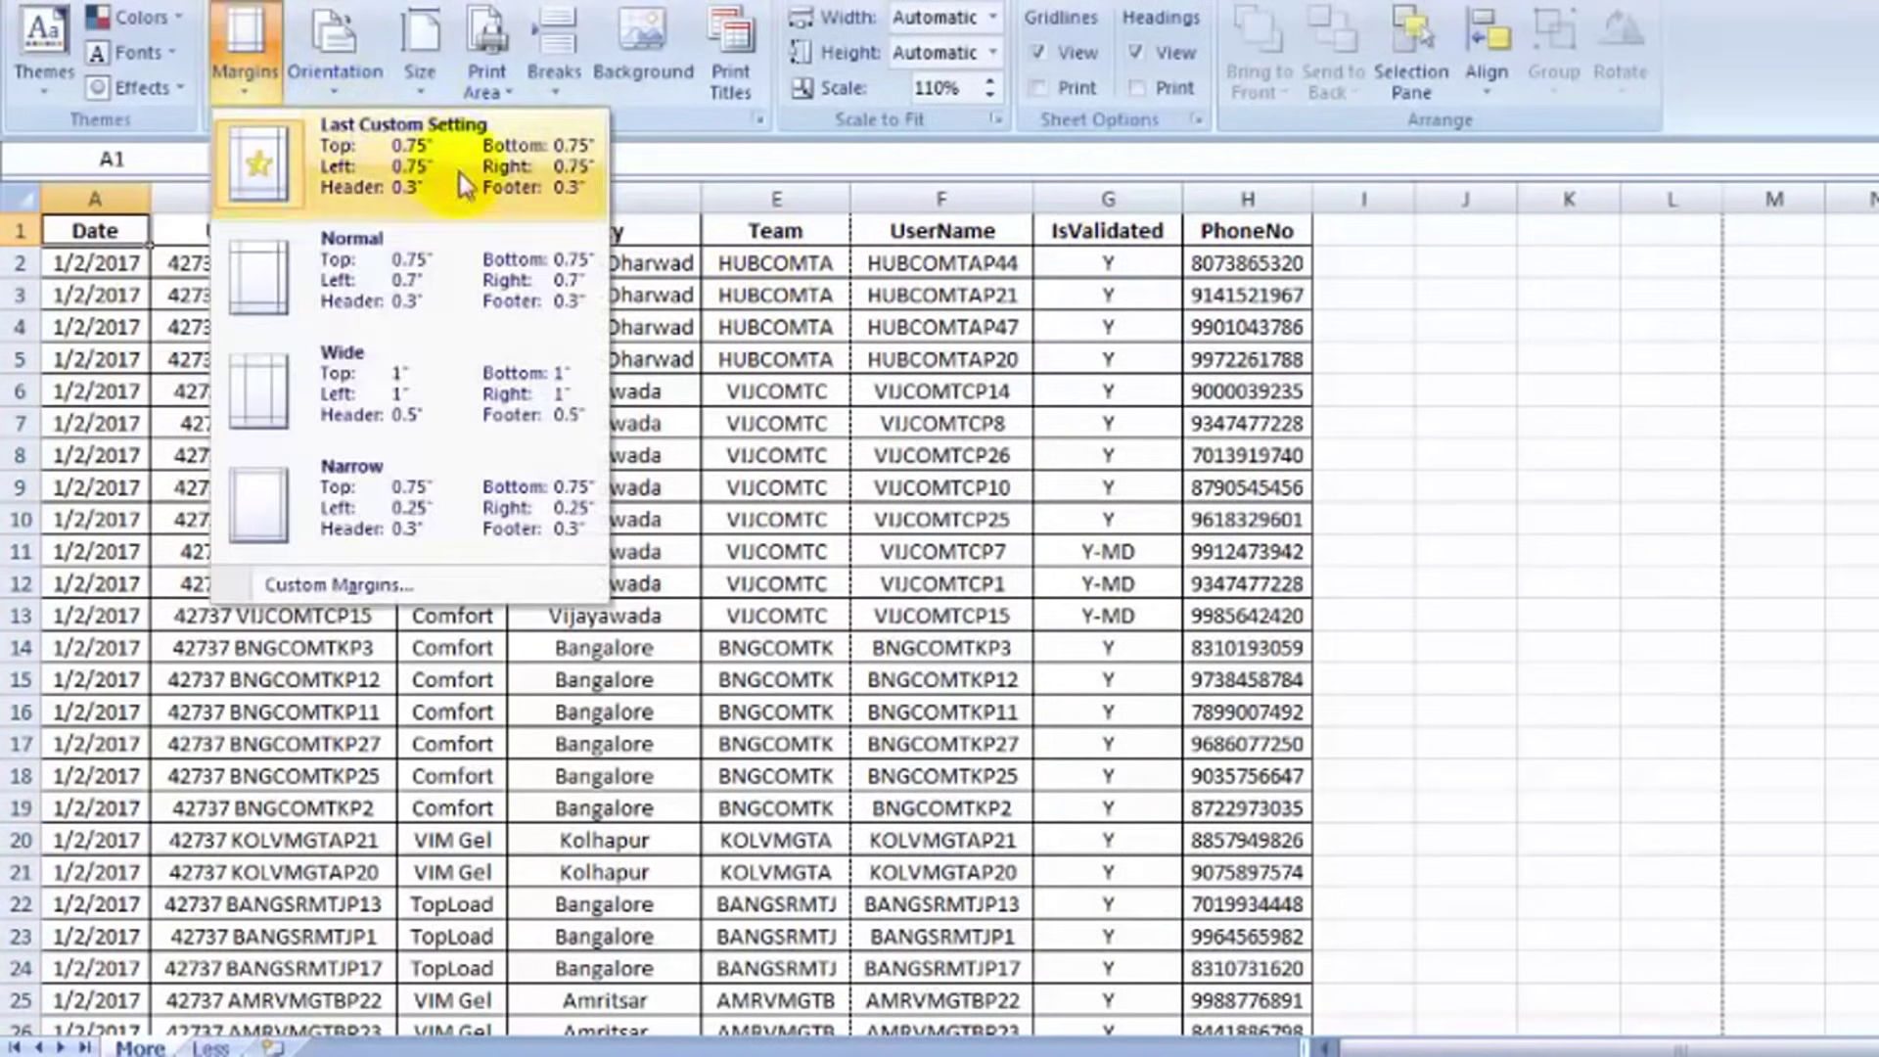
{"action": "left_click", "coordinate": [627, 399]}
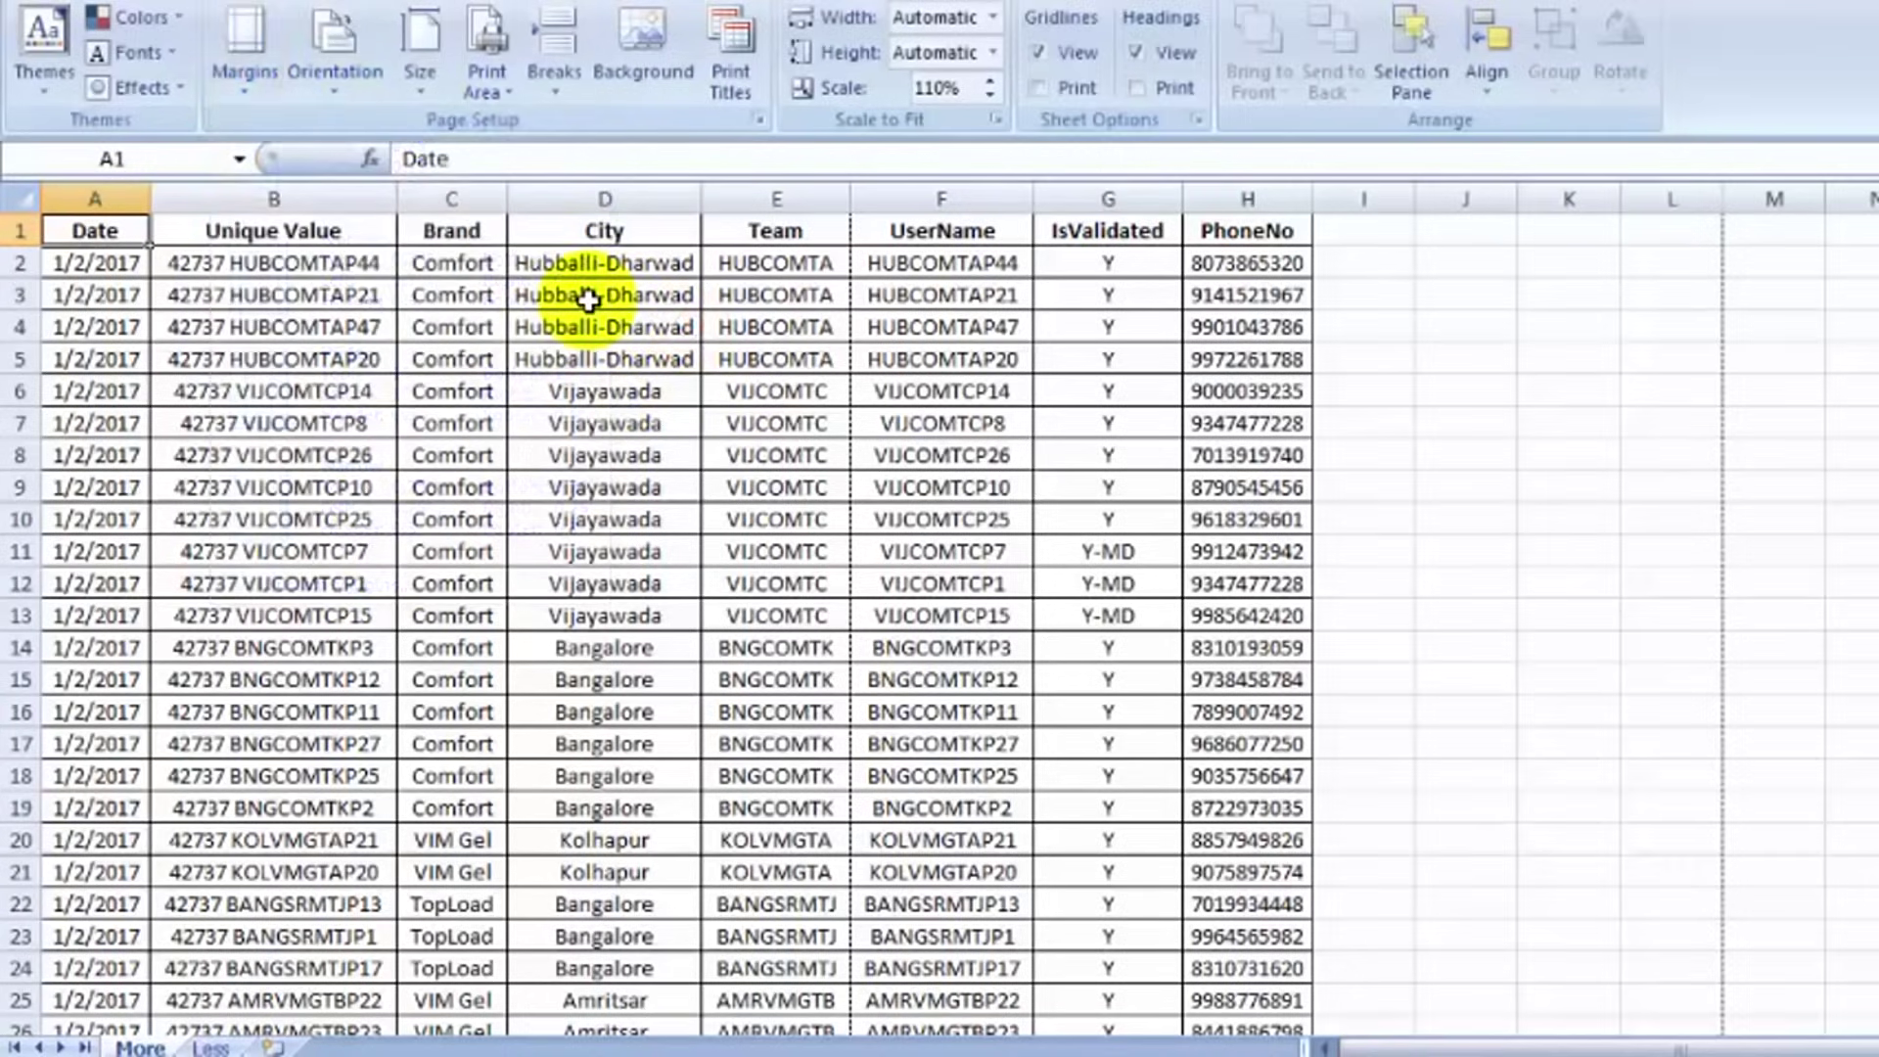
{"action": "key", "text": "ctrl+F2"}
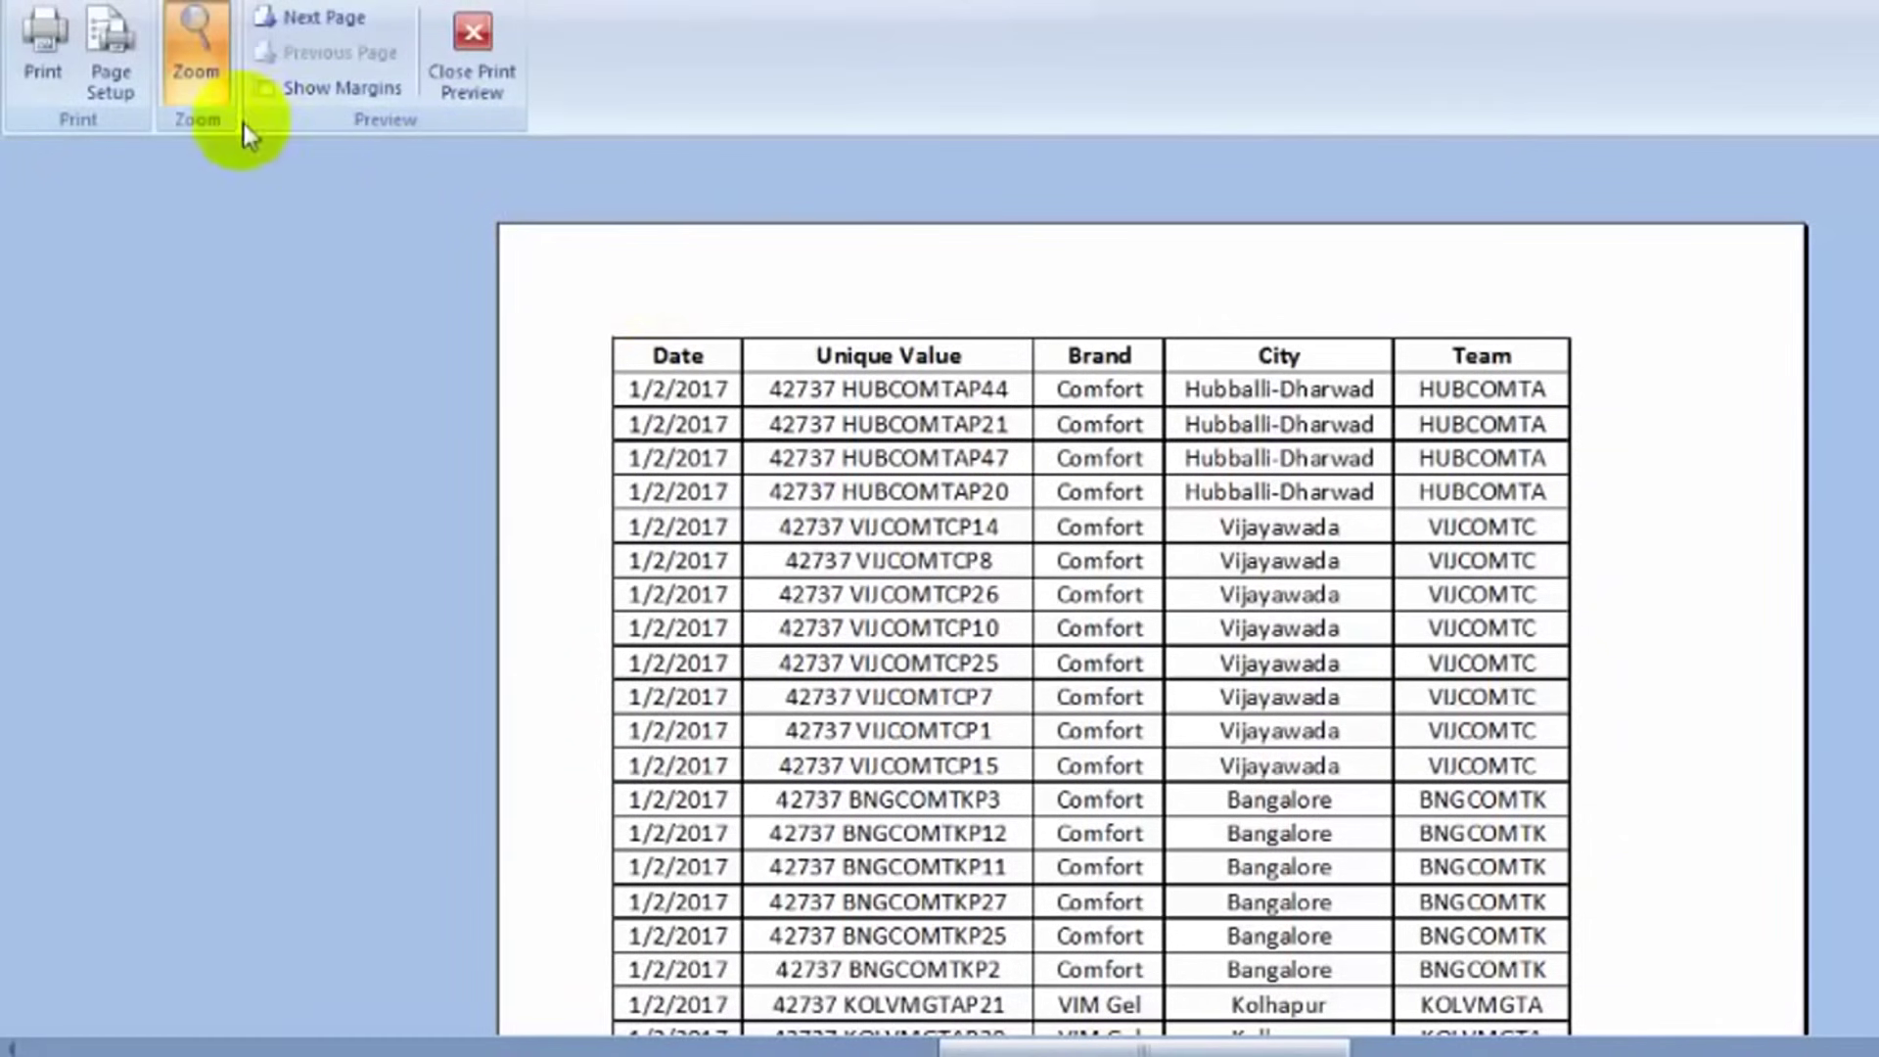
Lower the print scale from 110% and preview, then switch to Fit to 1 page wide by 1 tall.
{"action": "left_click", "coordinate": [104, 85]}
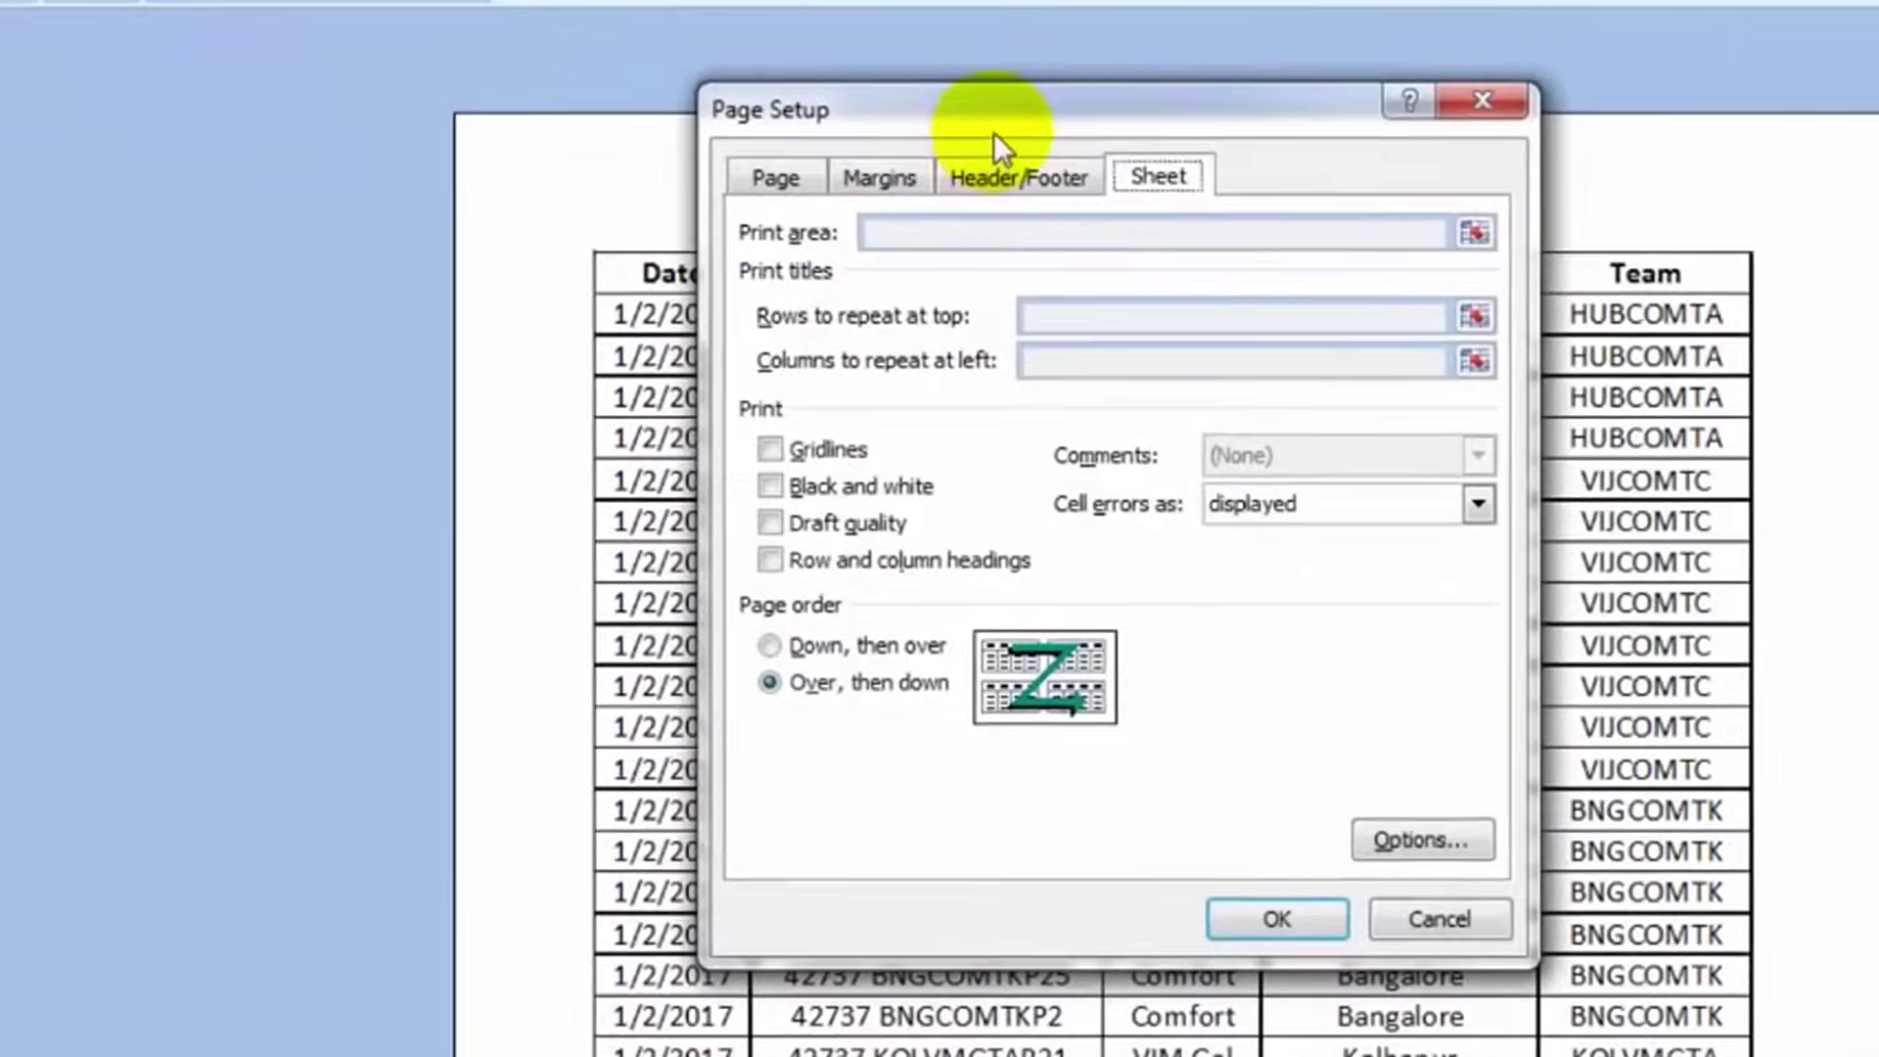
{"action": "left_click_drag", "start_coordinate": [964, 185], "coordinate": [589, 157]}
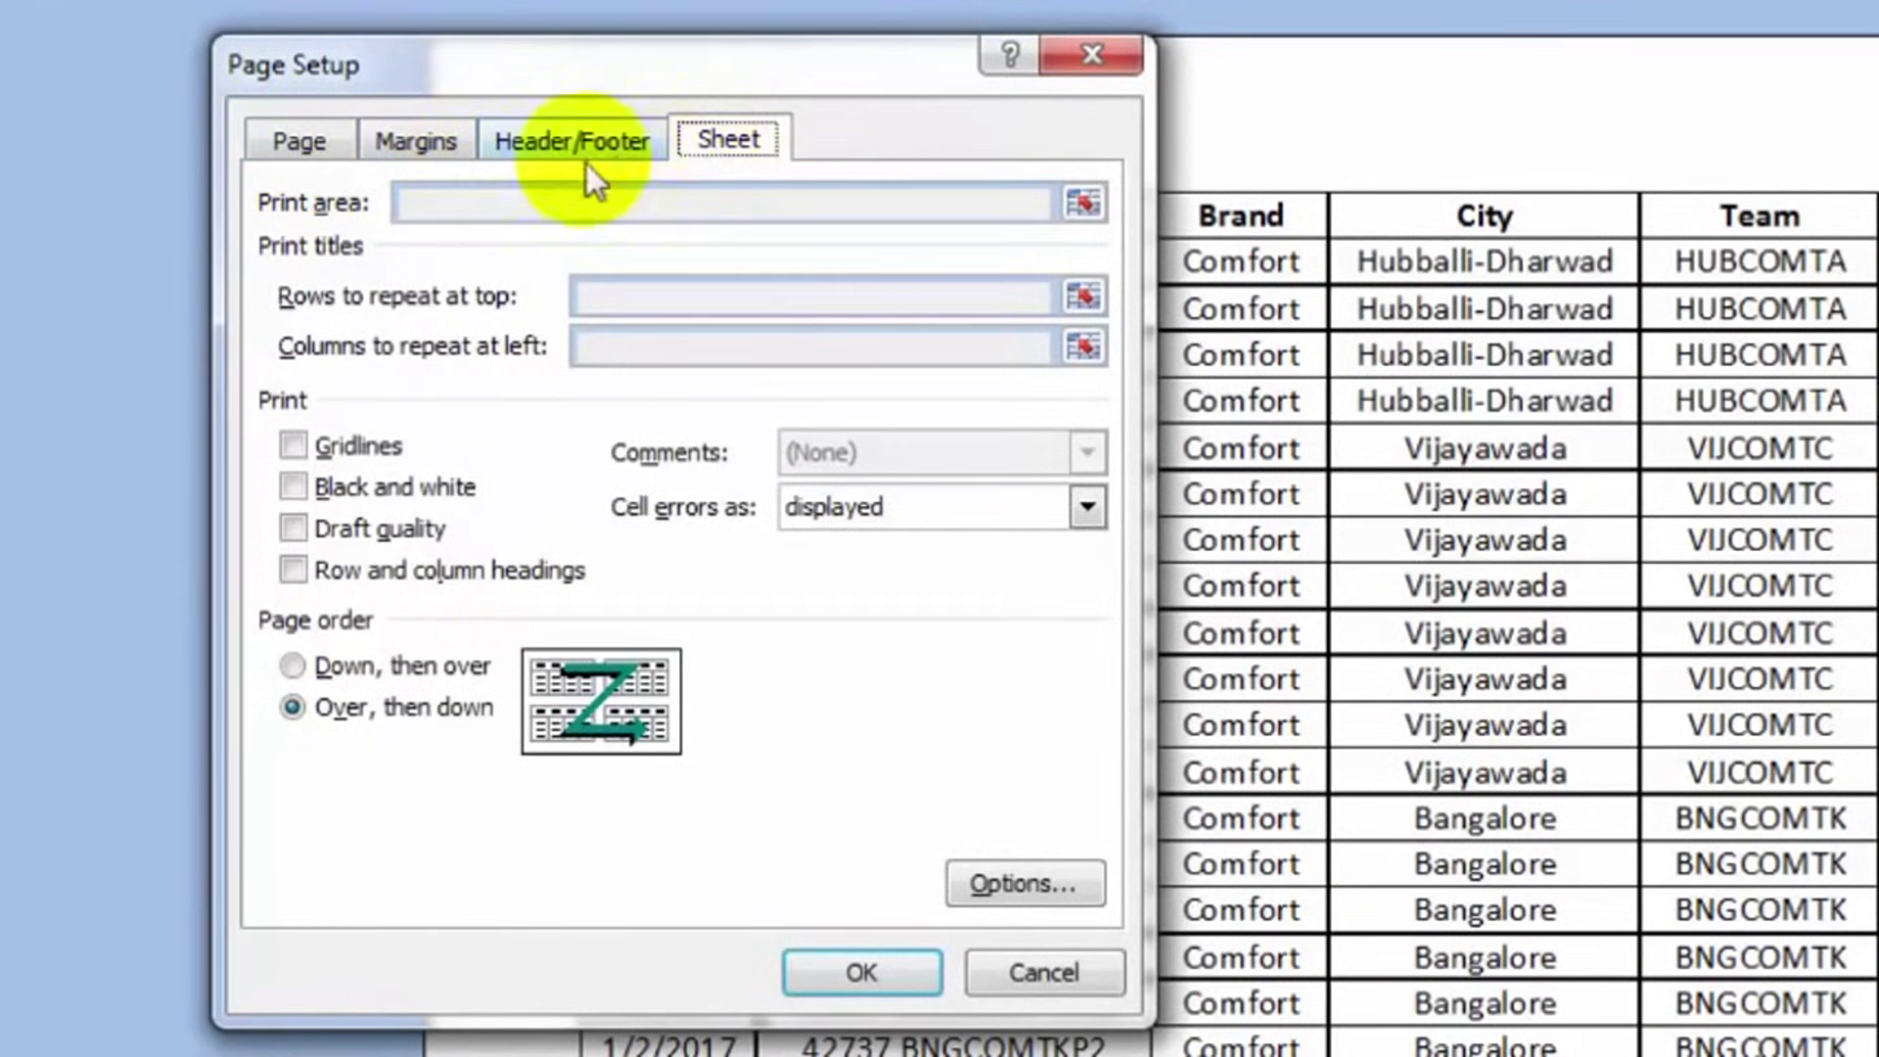
{"action": "left_click", "coordinate": [294, 142]}
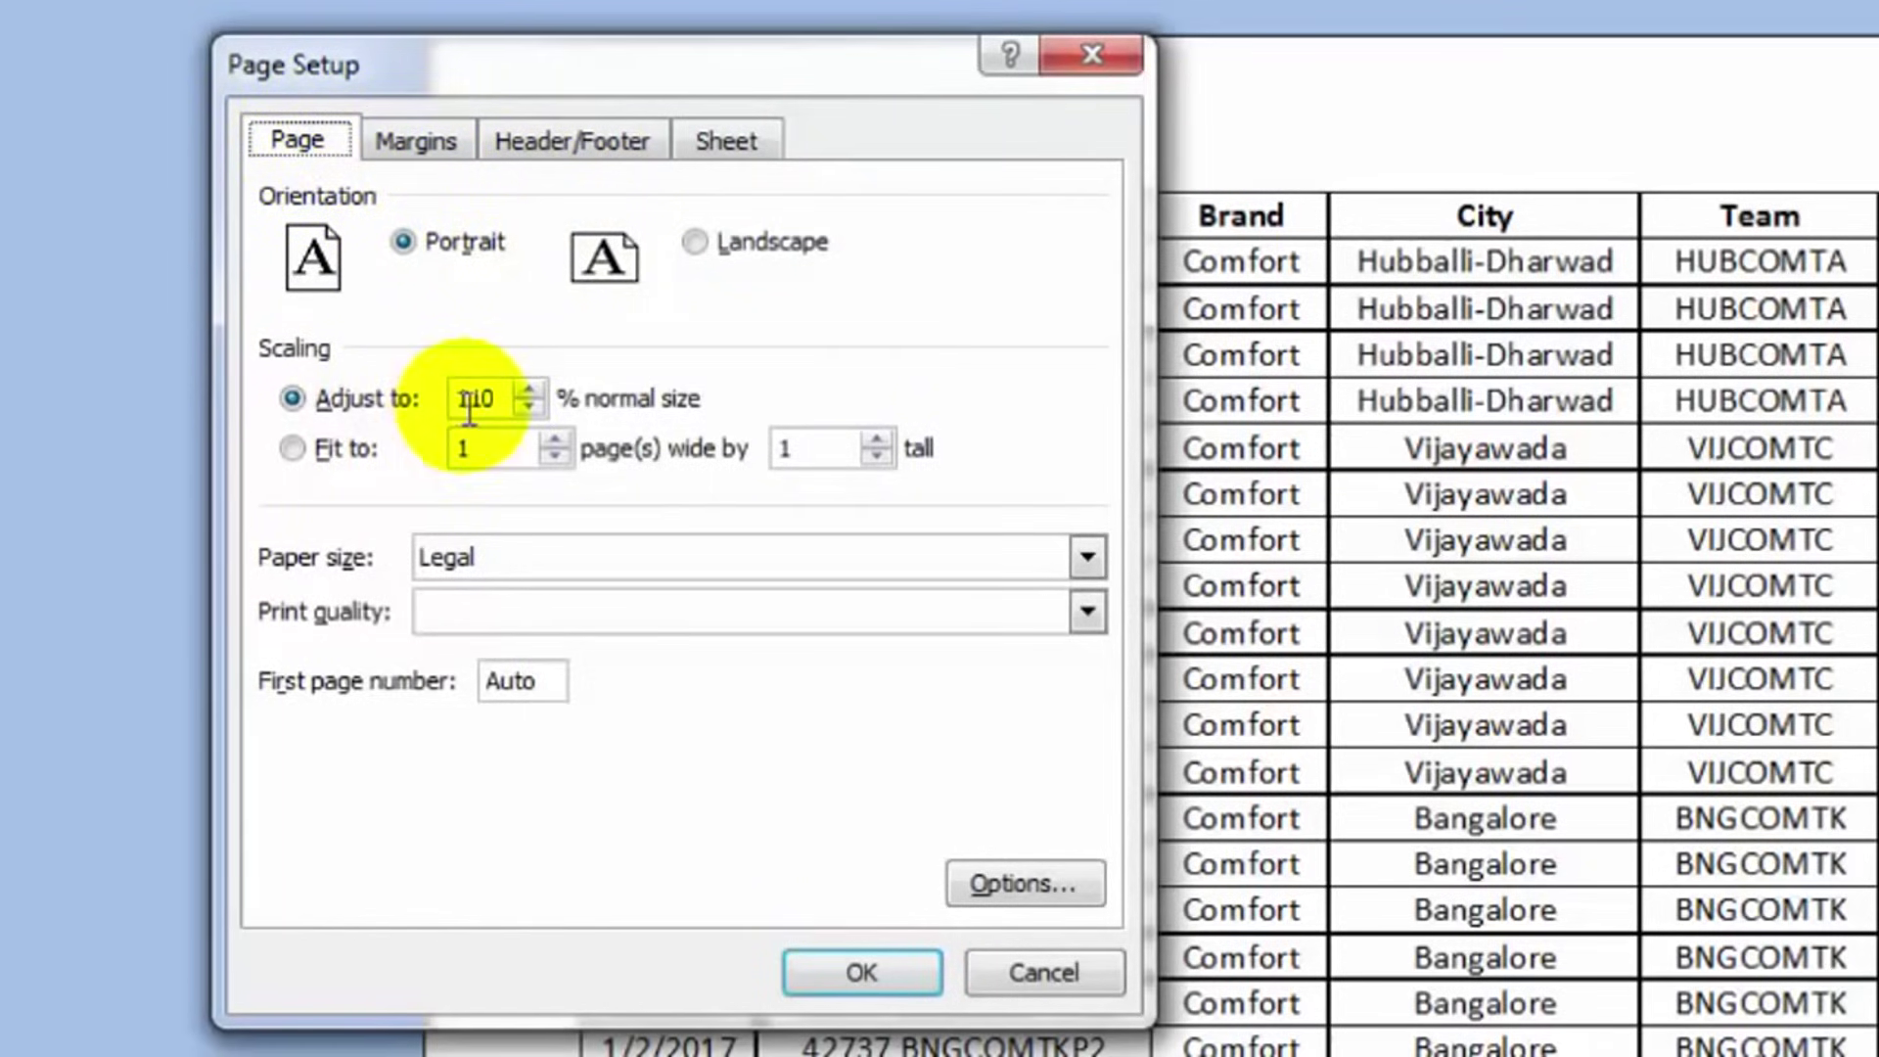
{"action": "left_click", "coordinate": [531, 409]}
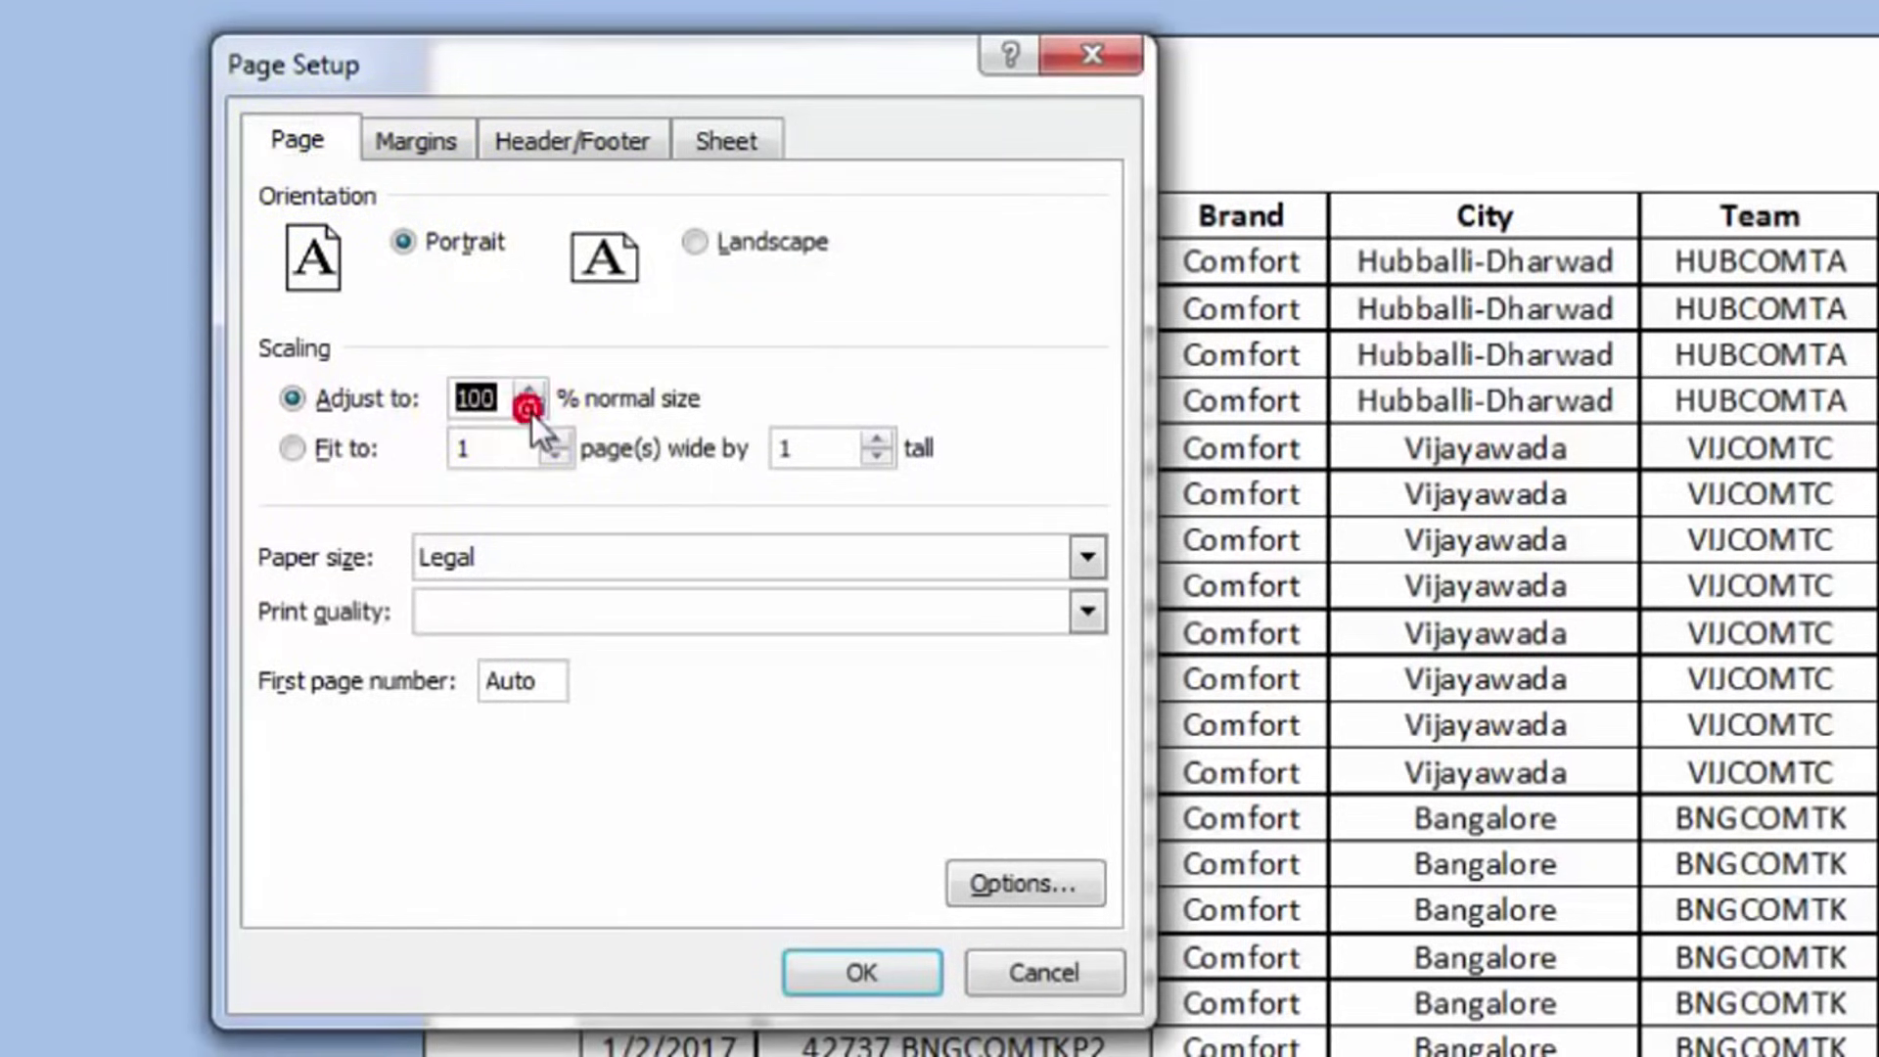
{"action": "left_click", "coordinate": [510, 399]}
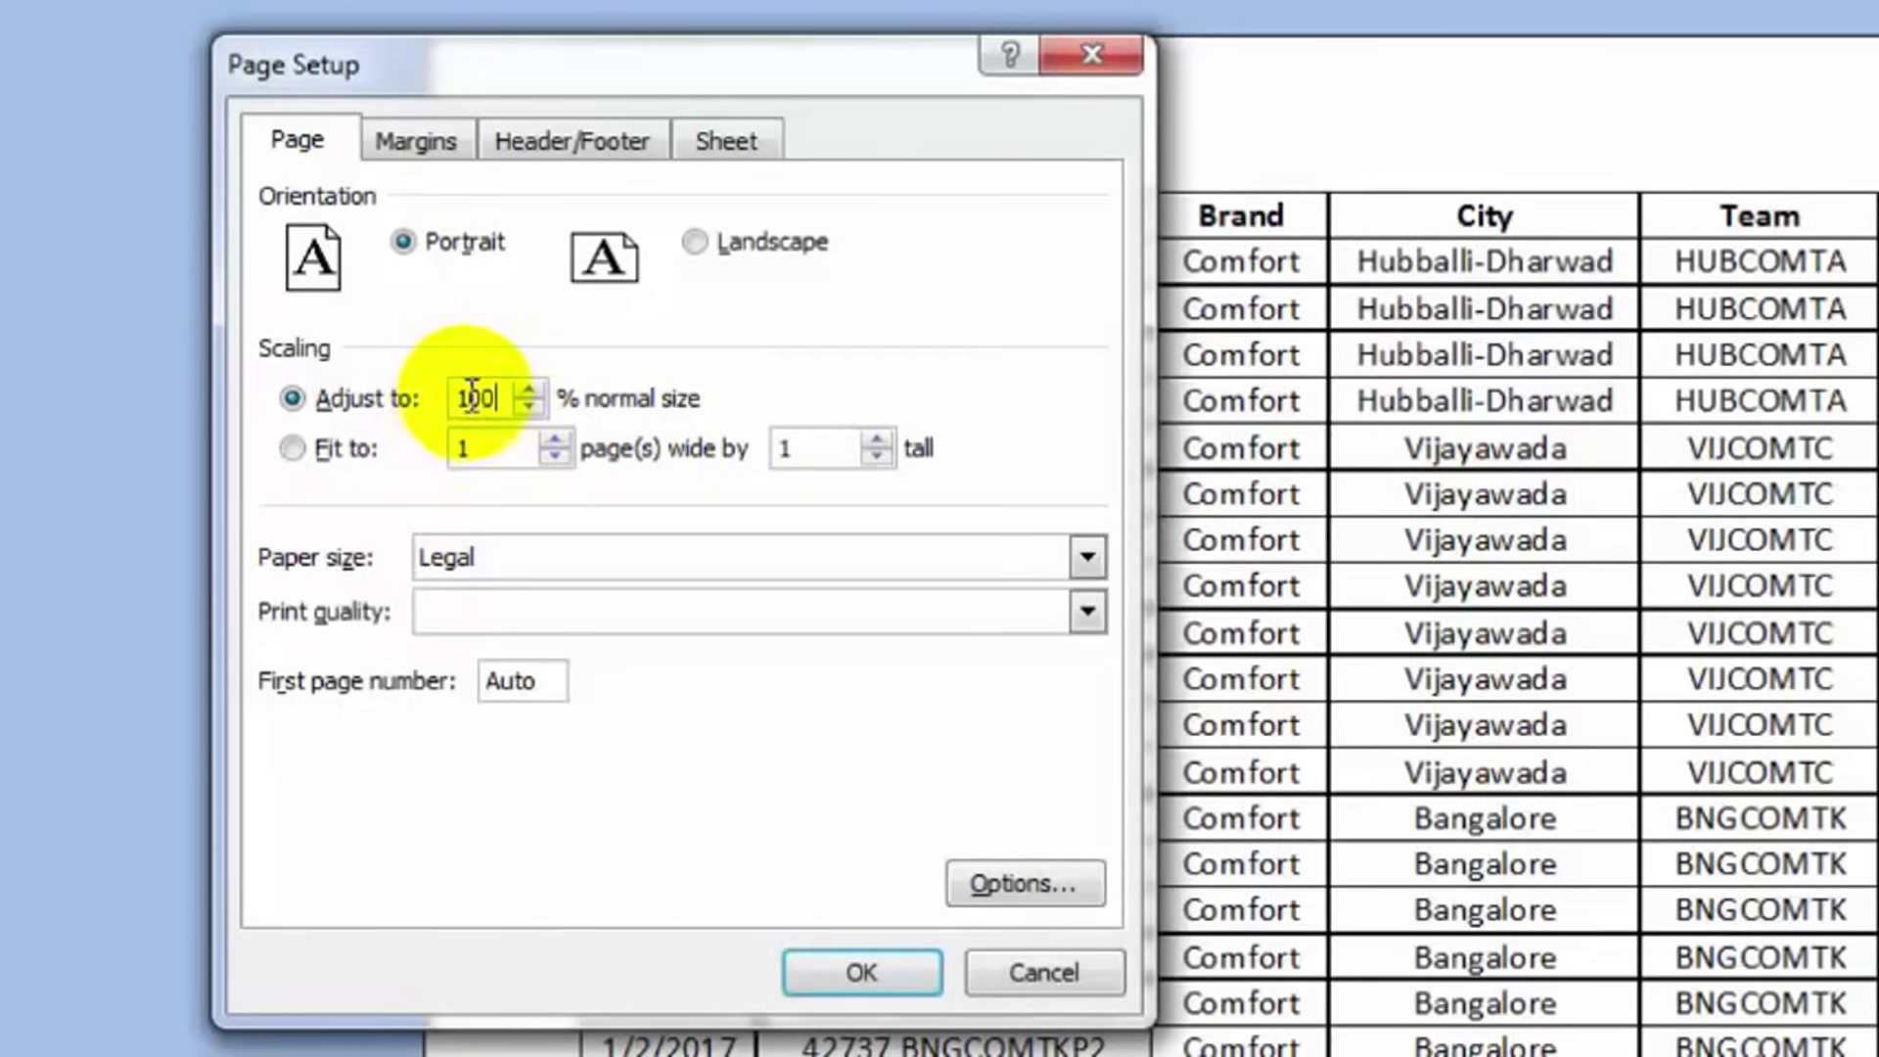
{"action": "left_click", "coordinate": [532, 407]}
{"action": "left_click", "coordinate": [532, 407]}
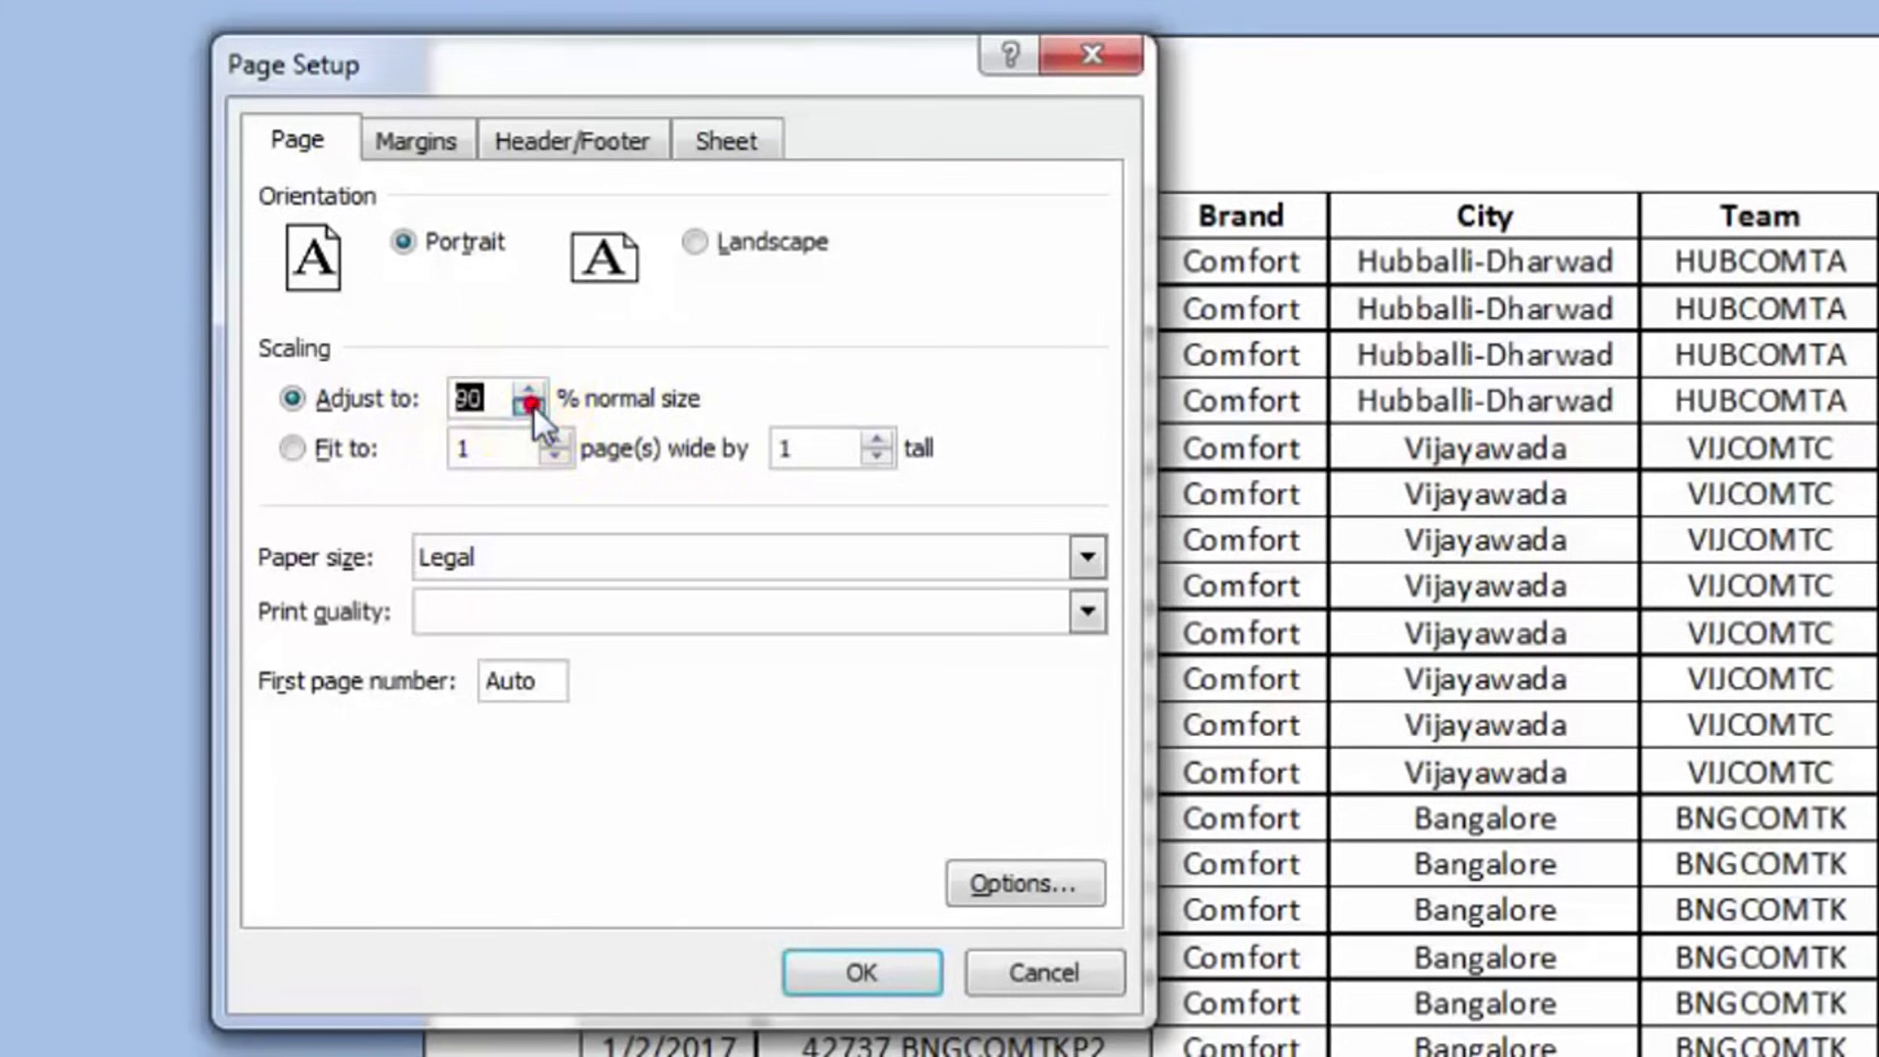
{"action": "left_click", "coordinate": [533, 407]}
{"action": "left_click", "coordinate": [533, 407]}
{"action": "left_click", "coordinate": [532, 407]}
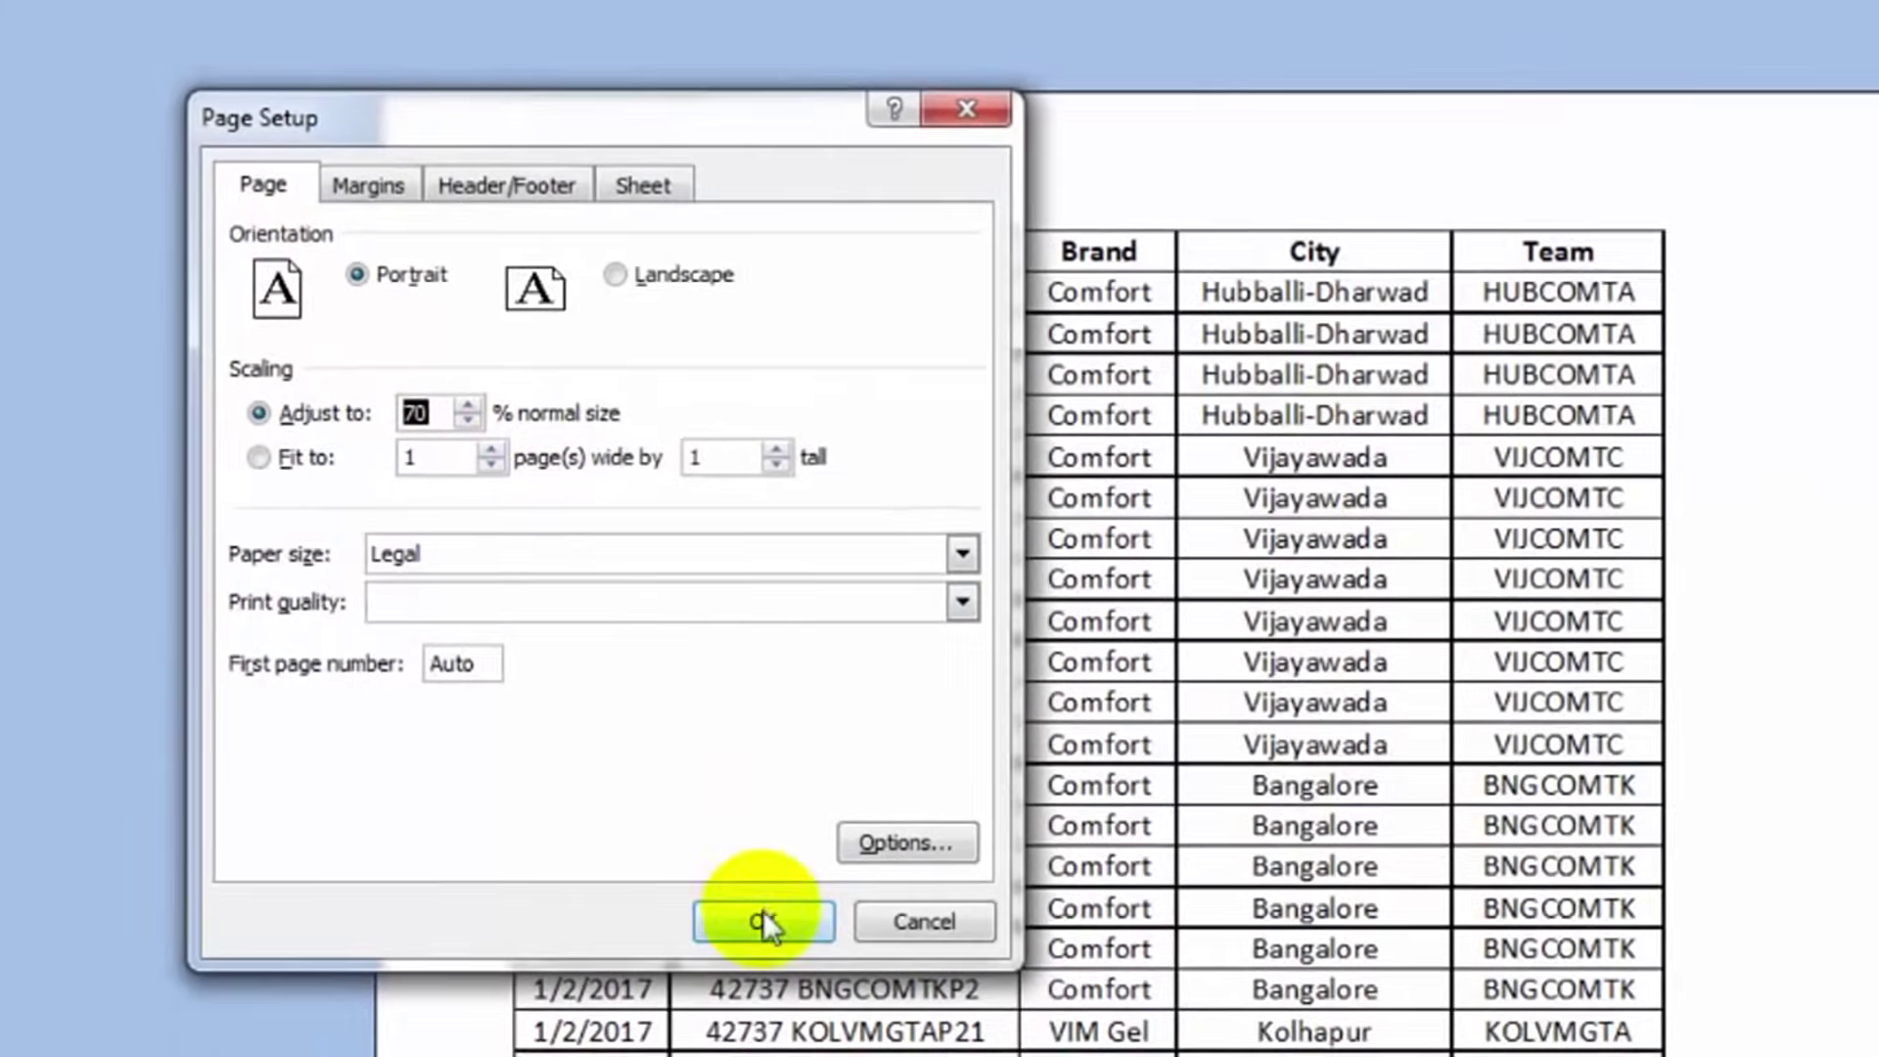
{"action": "left_click", "coordinate": [763, 913]}
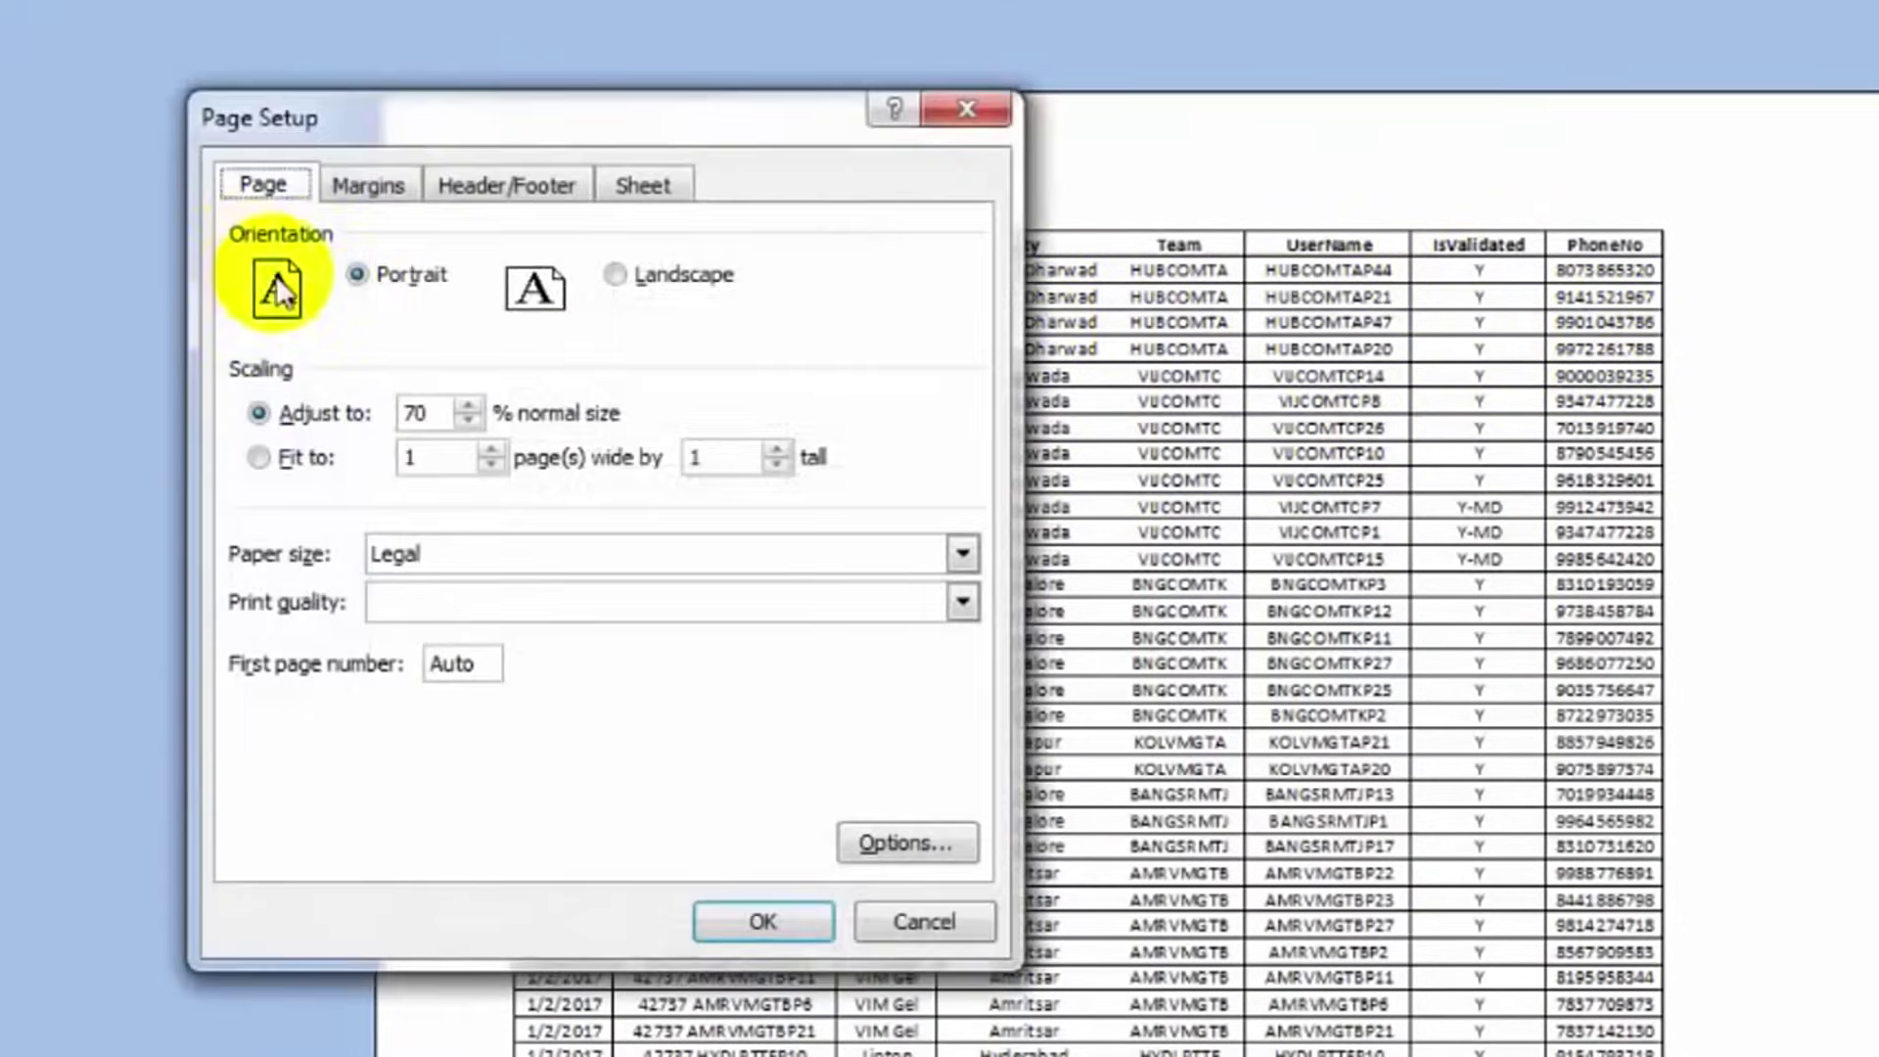
{"action": "left_click", "coordinate": [256, 458]}
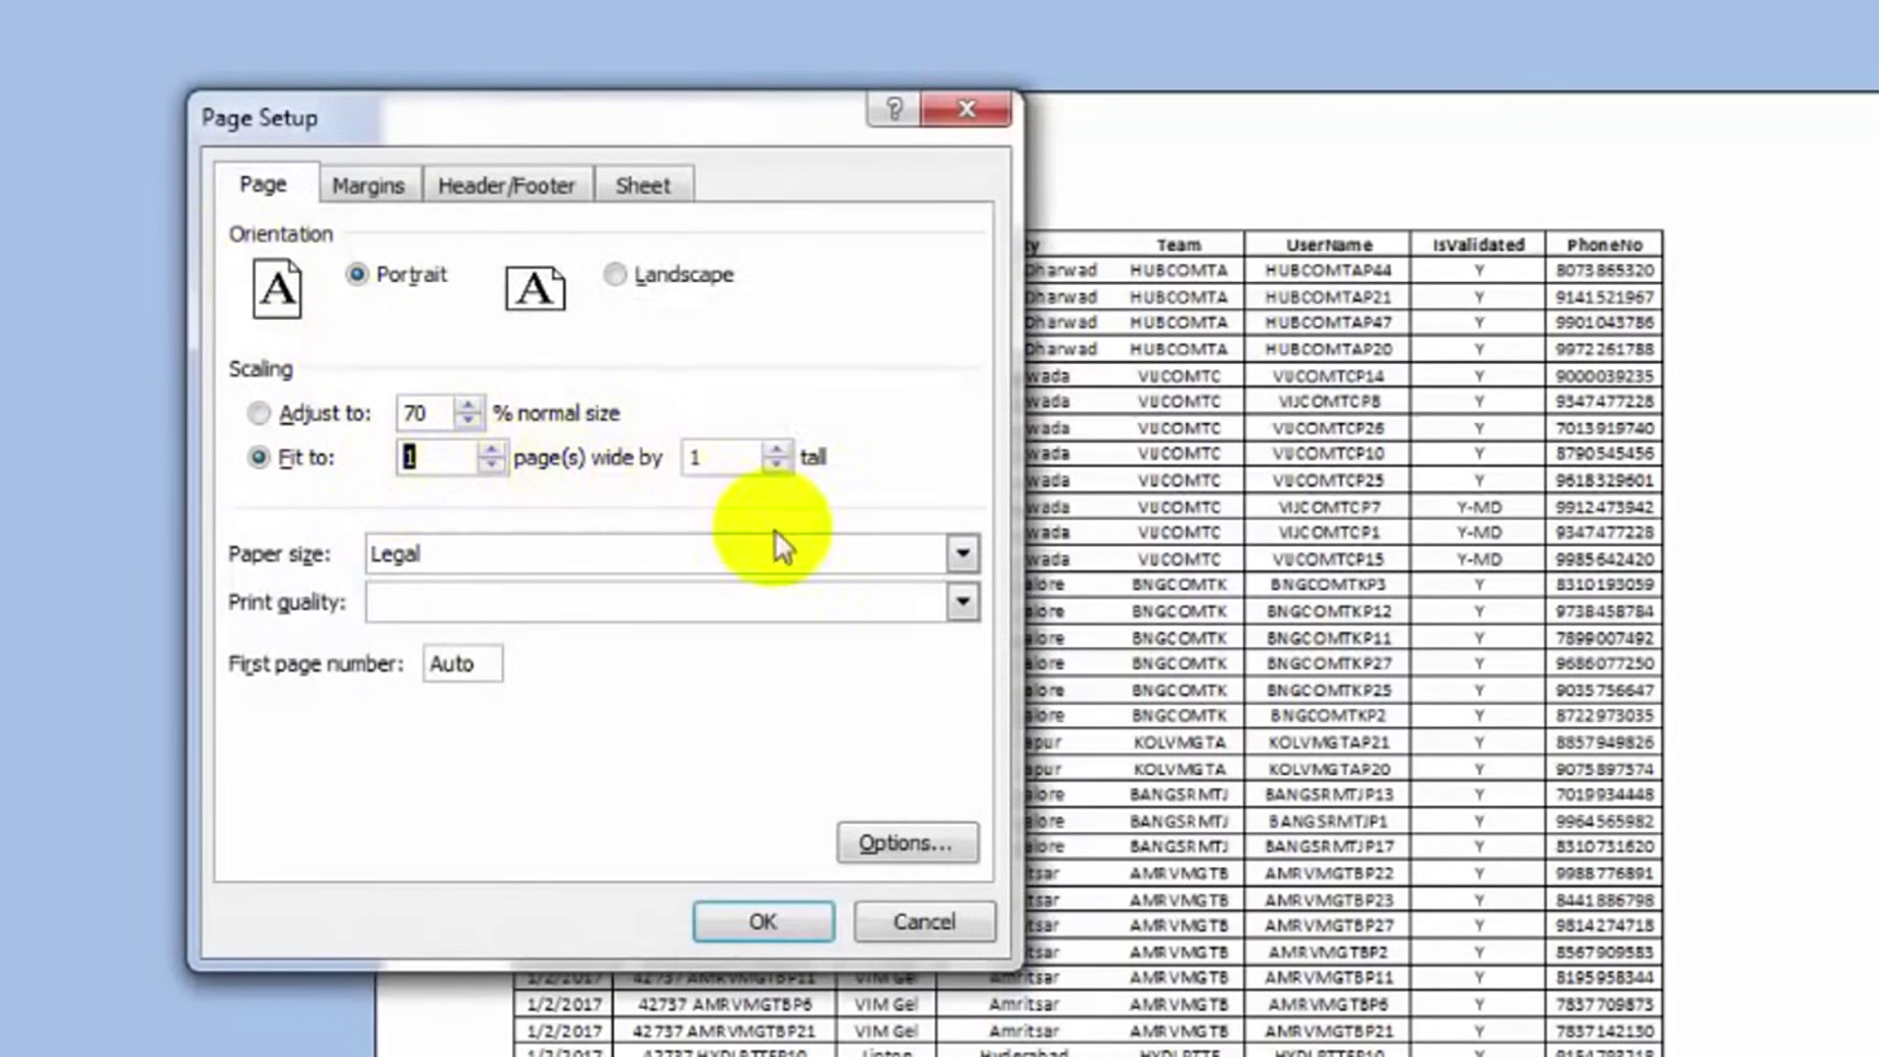
{"action": "left_click", "coordinate": [813, 923]}
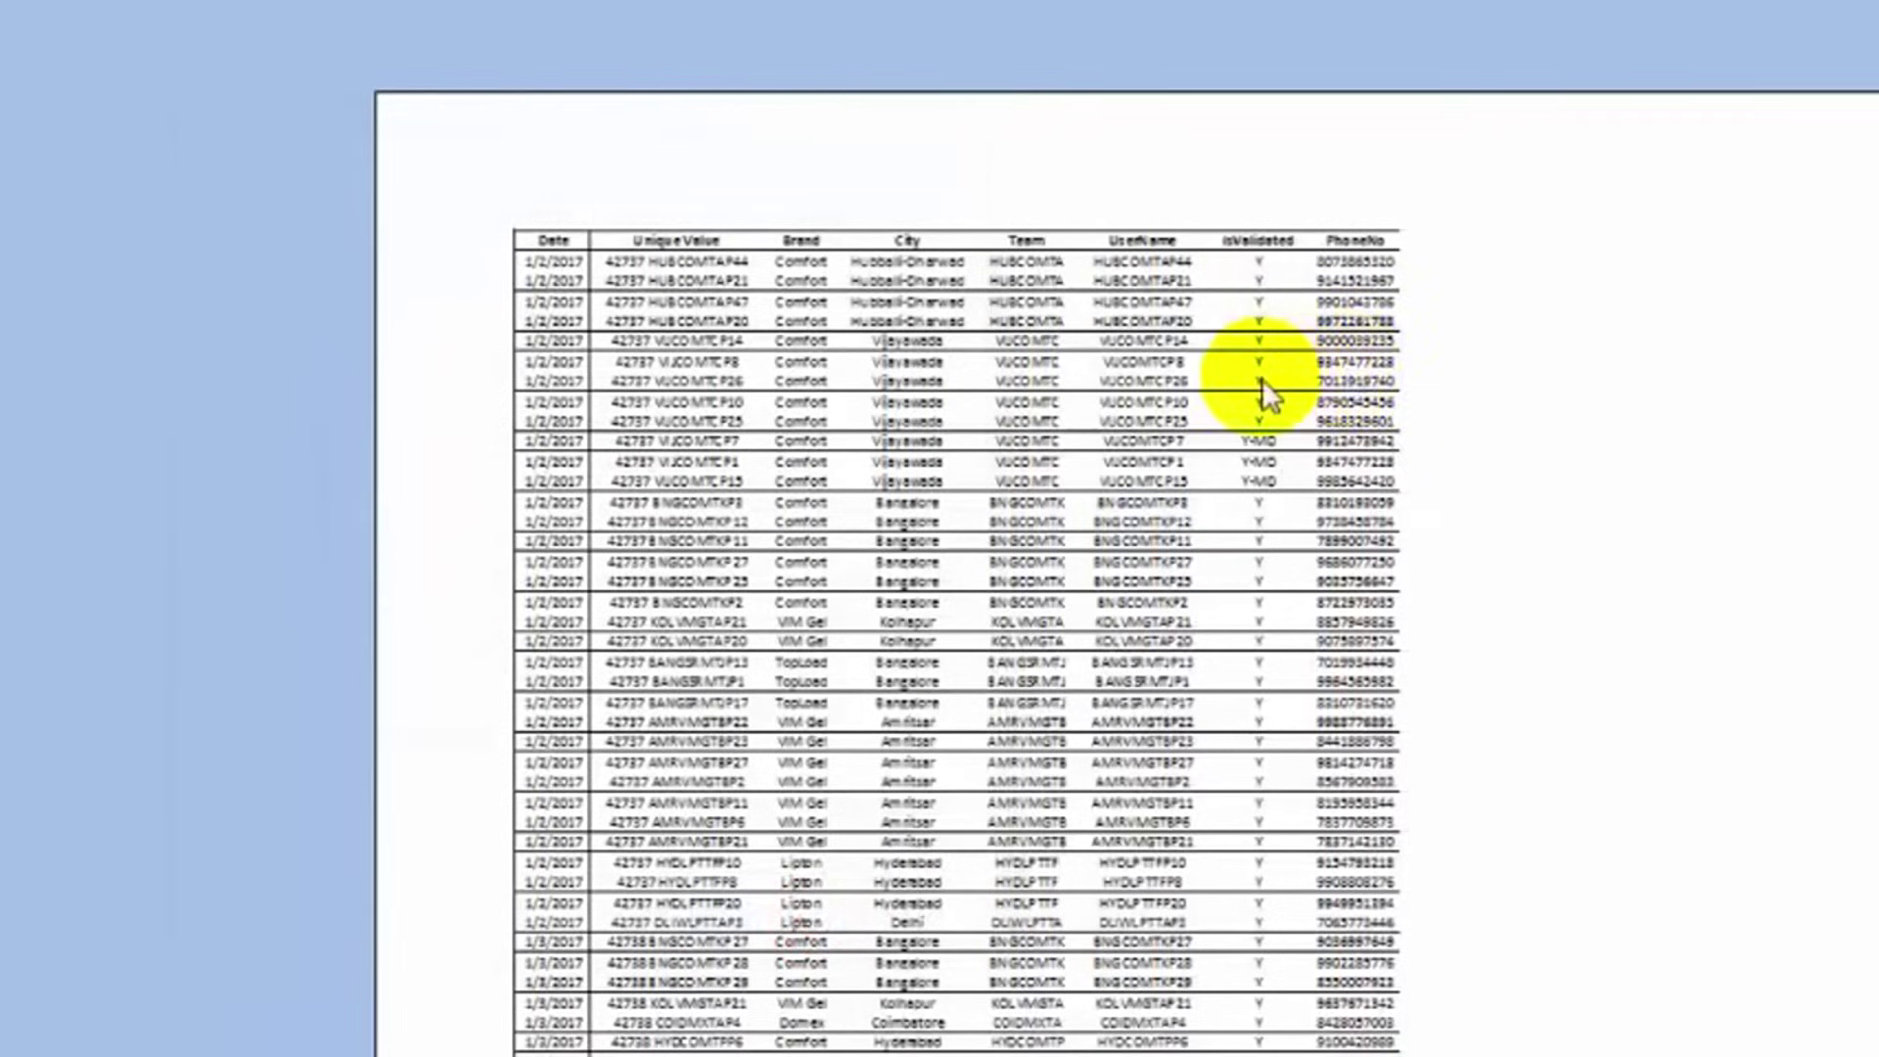
Switch back to Adjust to scaling and set it to 75% of normal size.
{"action": "scroll", "coordinate": [1262, 392], "scroll_direction": "down", "scroll_amount": 5}
{"action": "scroll", "coordinate": [1246, 480], "scroll_direction": "down", "scroll_amount": 5}
{"action": "scroll", "coordinate": [1246, 470], "scroll_direction": "down", "scroll_amount": 5}
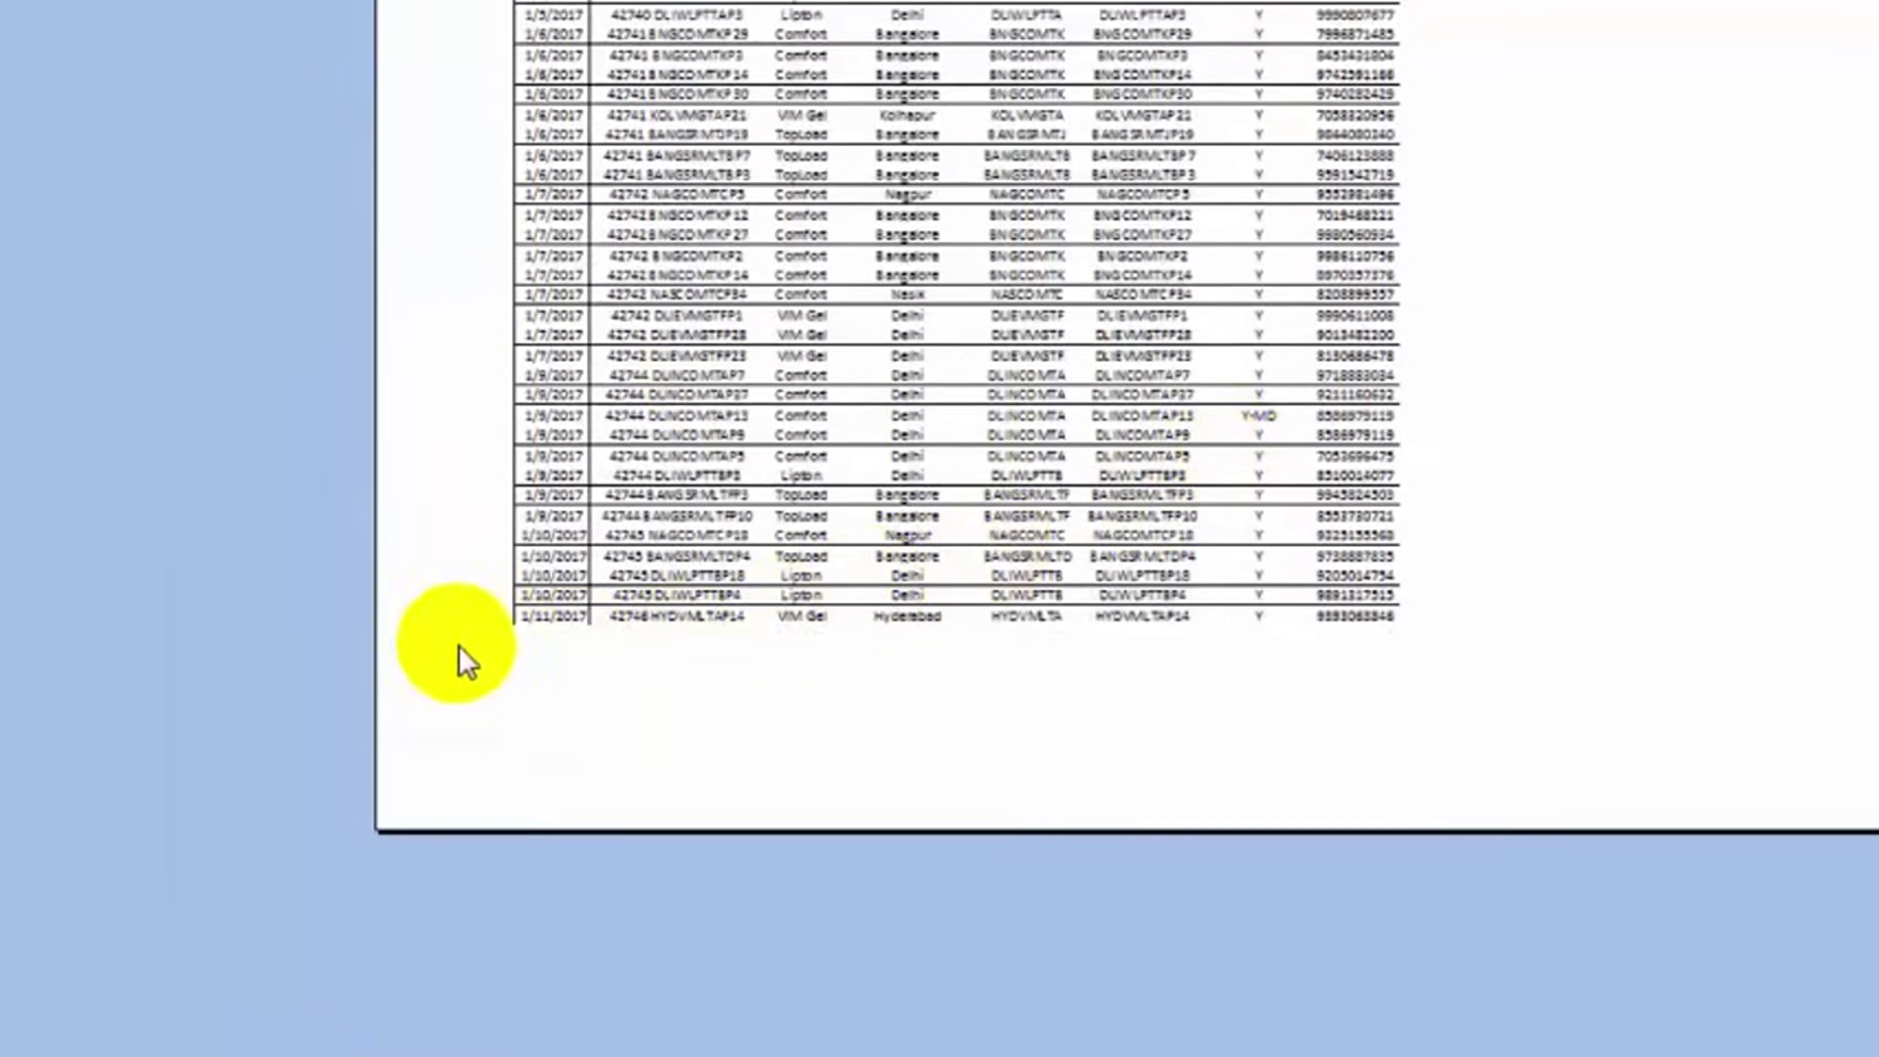
{"action": "scroll", "coordinate": [1001, 429], "scroll_direction": "up", "scroll_amount": 5}
{"action": "scroll", "coordinate": [1019, 418], "scroll_direction": "up", "scroll_amount": 5}
{"action": "scroll", "coordinate": [1019, 411], "scroll_direction": "up", "scroll_amount": 5}
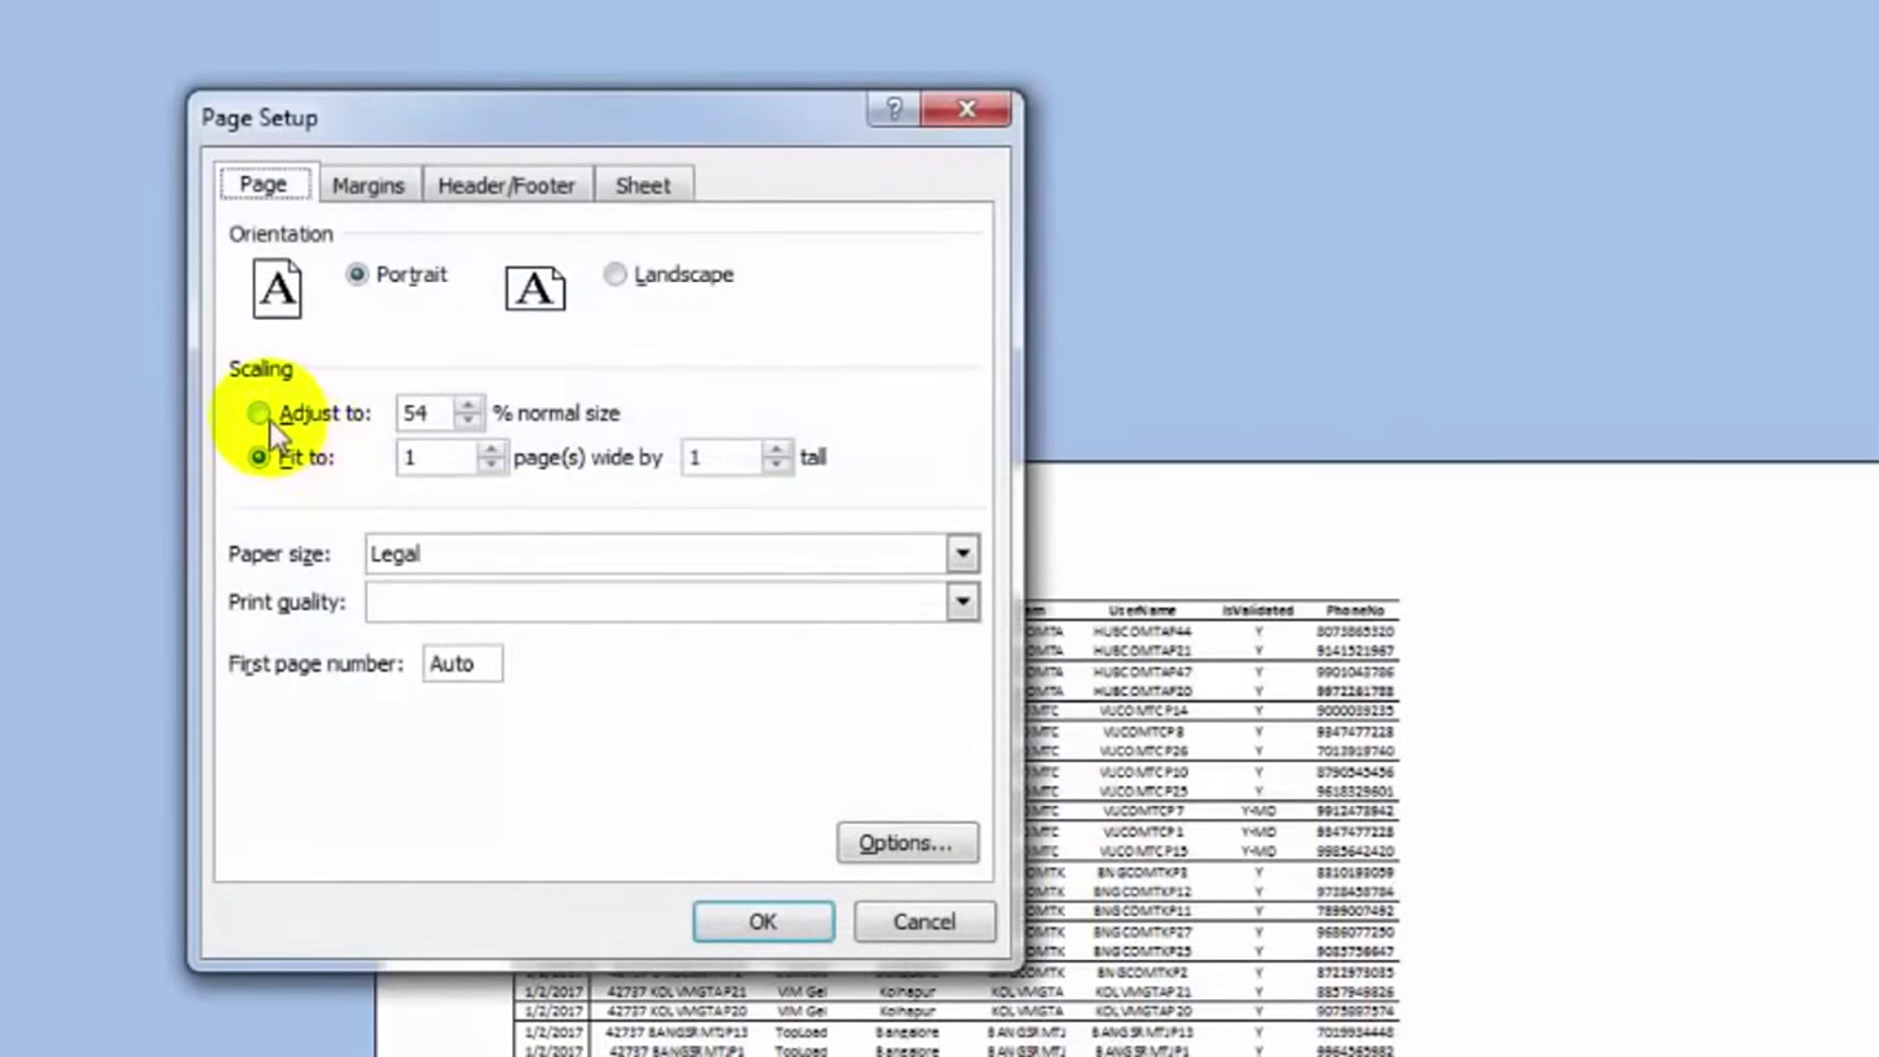
{"action": "left_click", "coordinate": [258, 412]}
{"action": "left_click", "coordinate": [468, 405]}
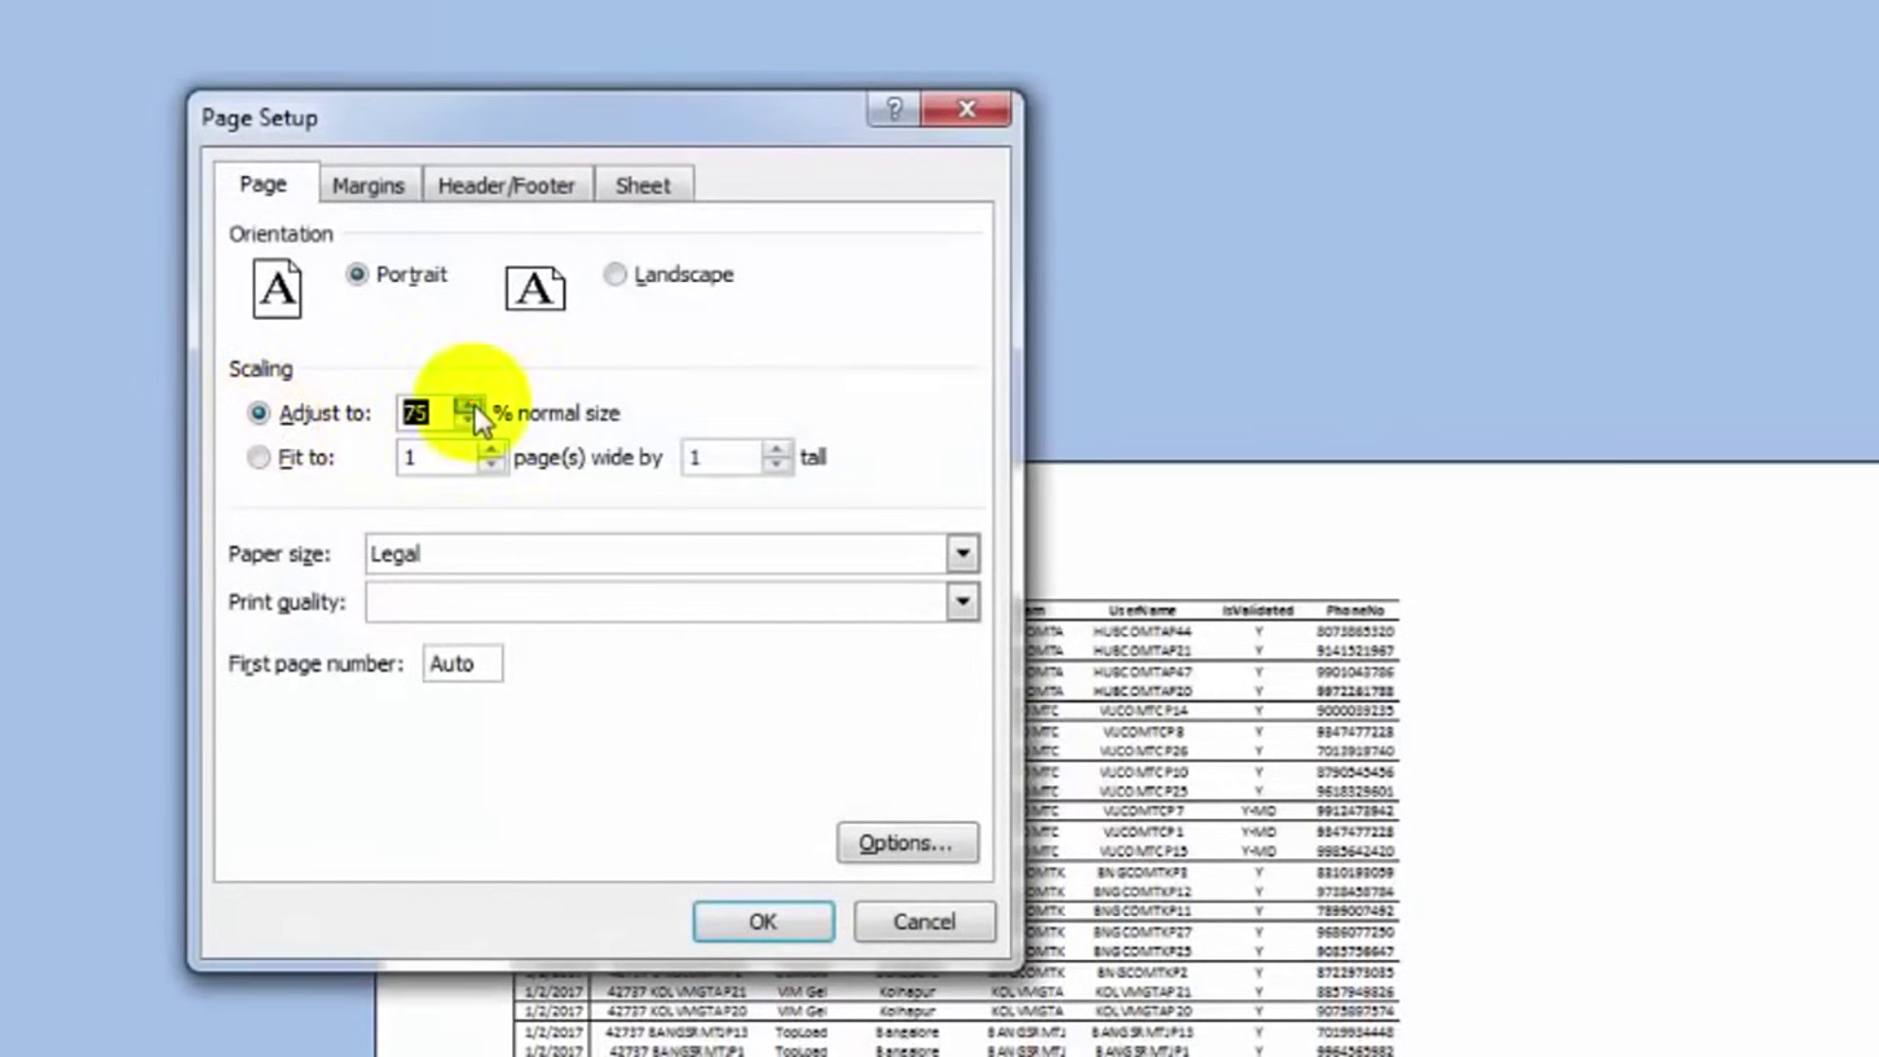
{"action": "left_click", "coordinate": [467, 405]}
{"action": "left_click", "coordinate": [467, 405]}
{"action": "left_click", "coordinate": [468, 405]}
{"action": "left_click", "coordinate": [423, 415]}
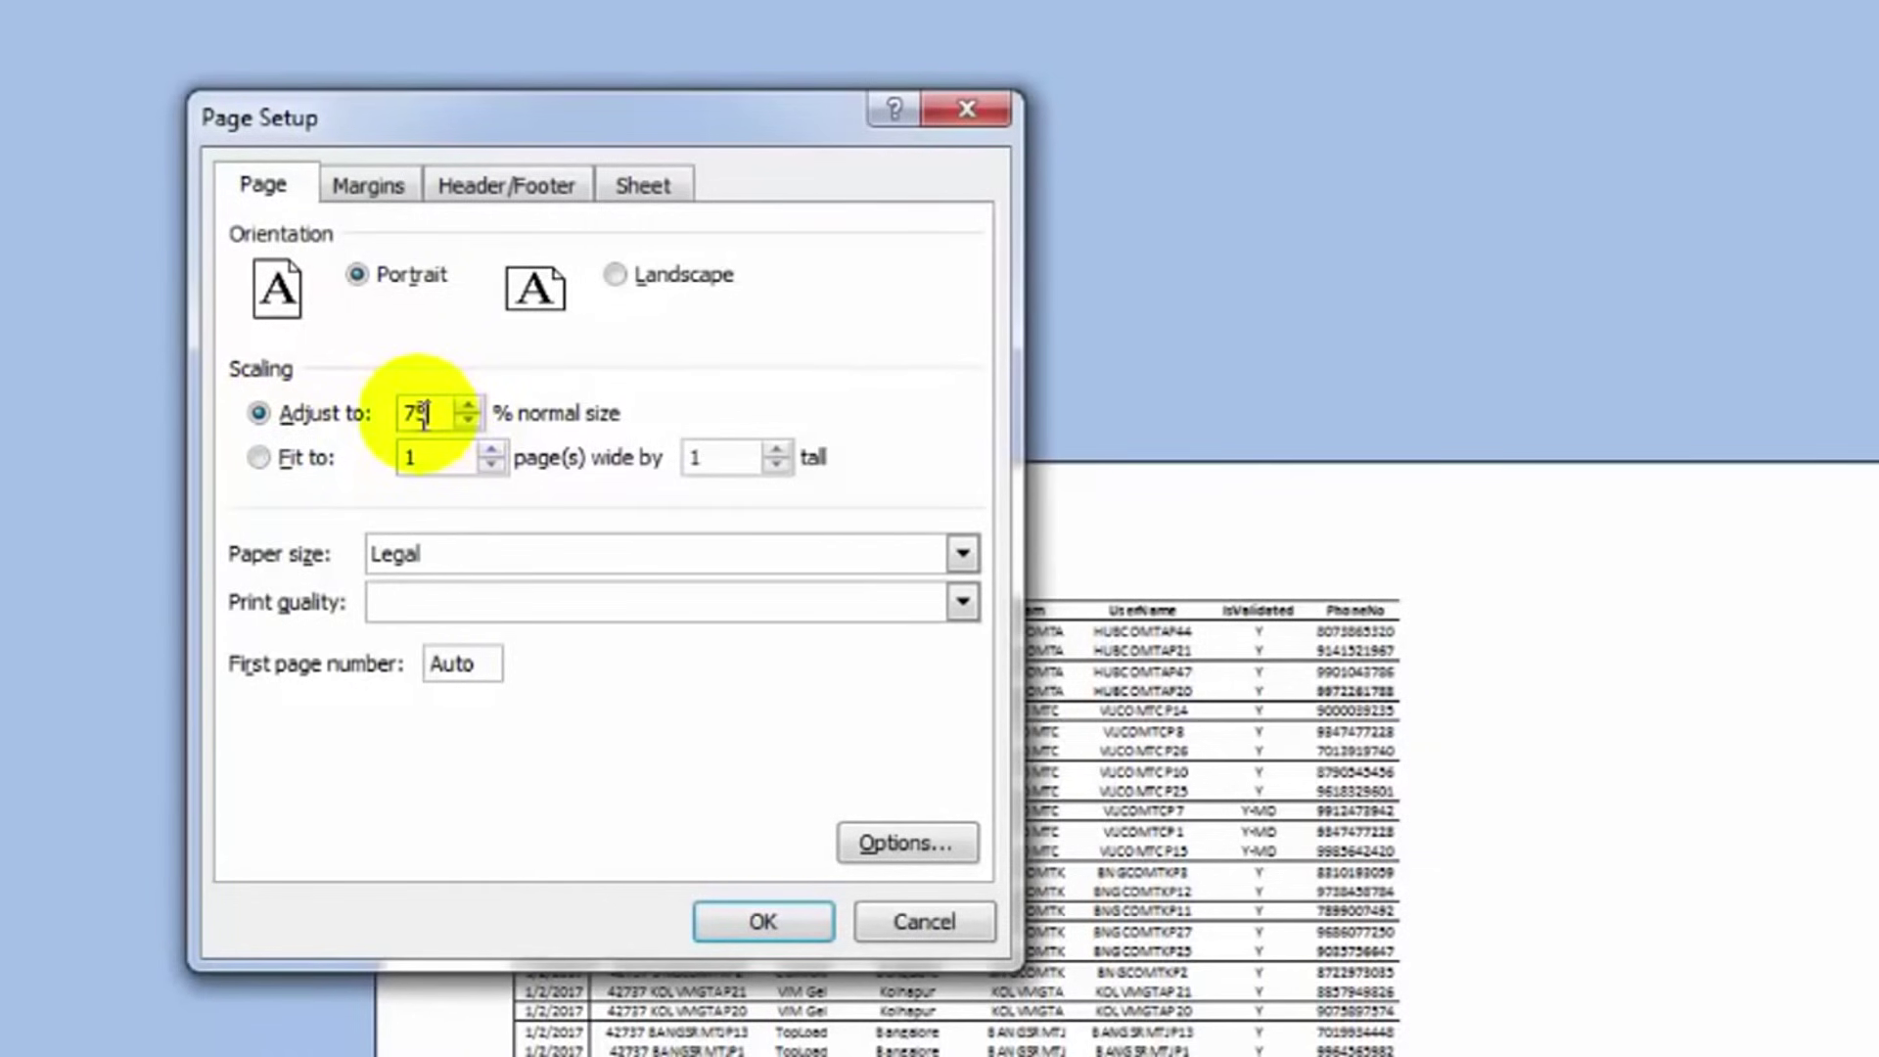
{"action": "key", "text": "BackSpace"}
{"action": "type", "text": "5"}
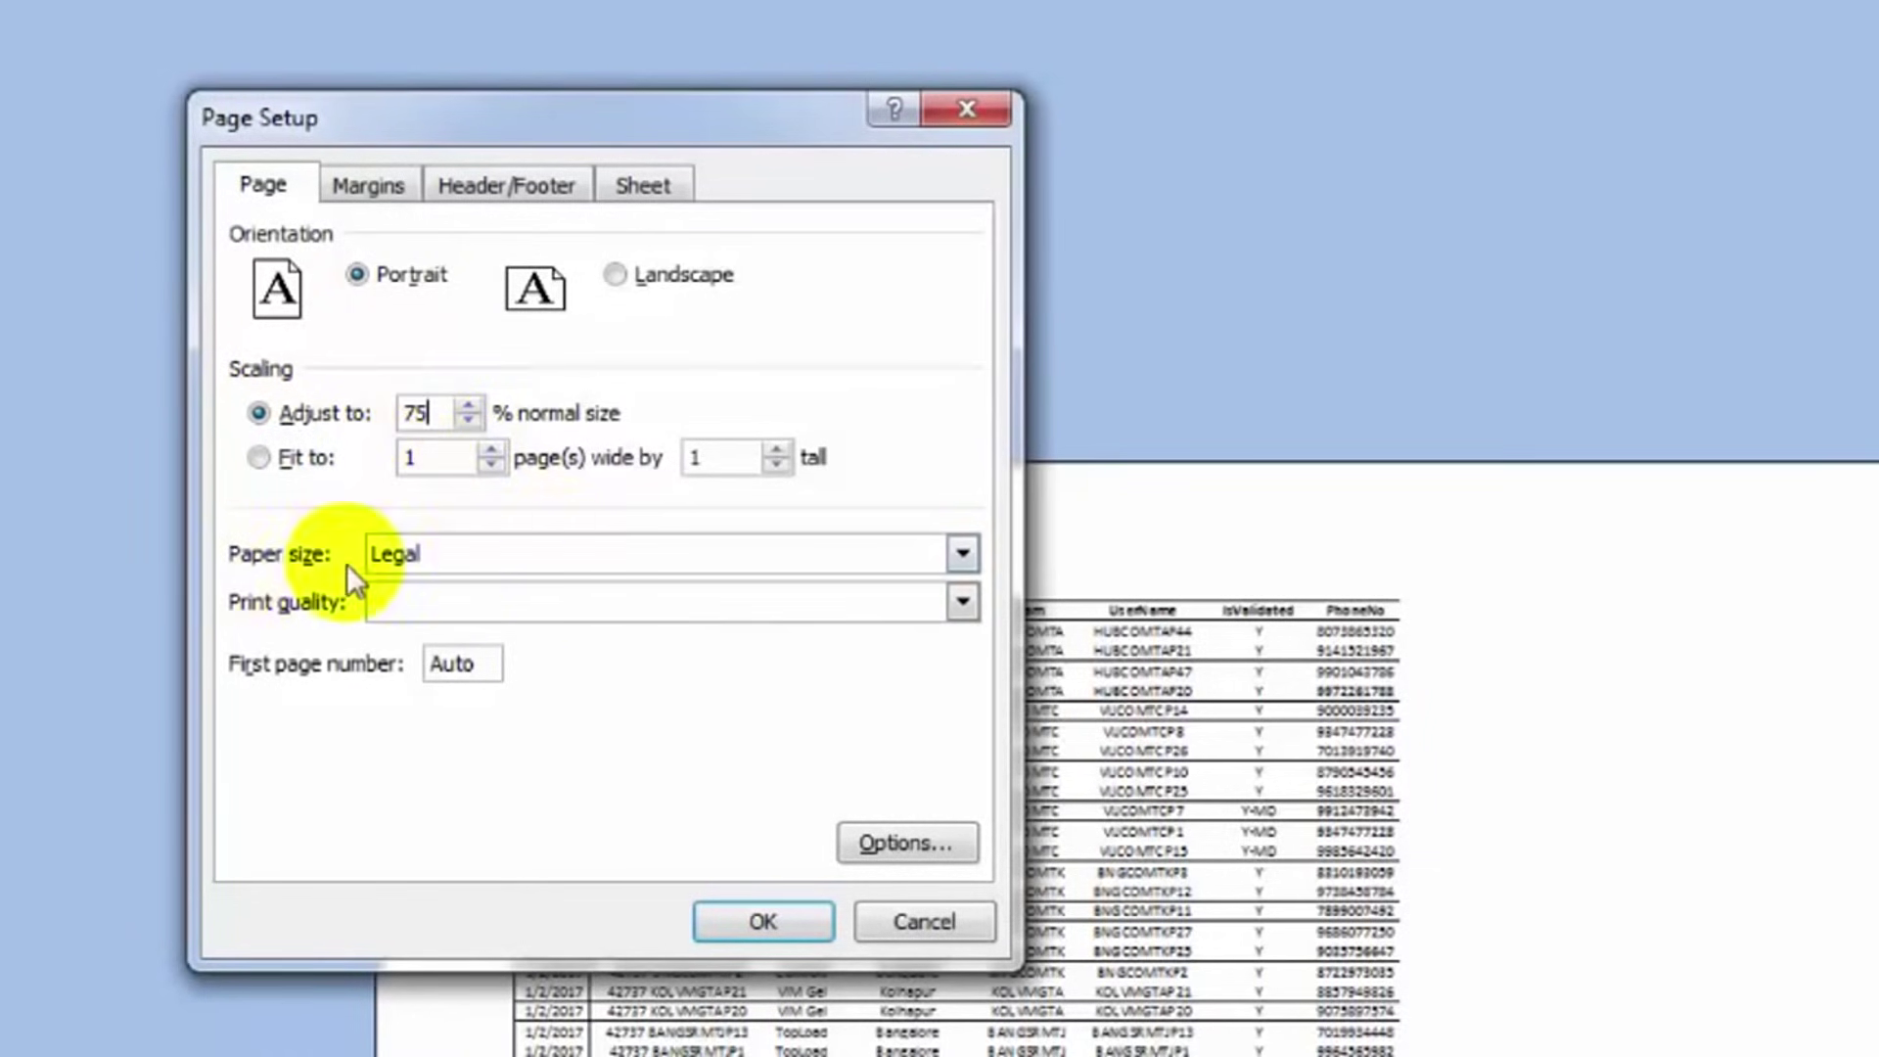
Change the paper size from Legal to A4.
{"action": "left_click", "coordinate": [505, 563]}
{"action": "left_click", "coordinate": [511, 683]}
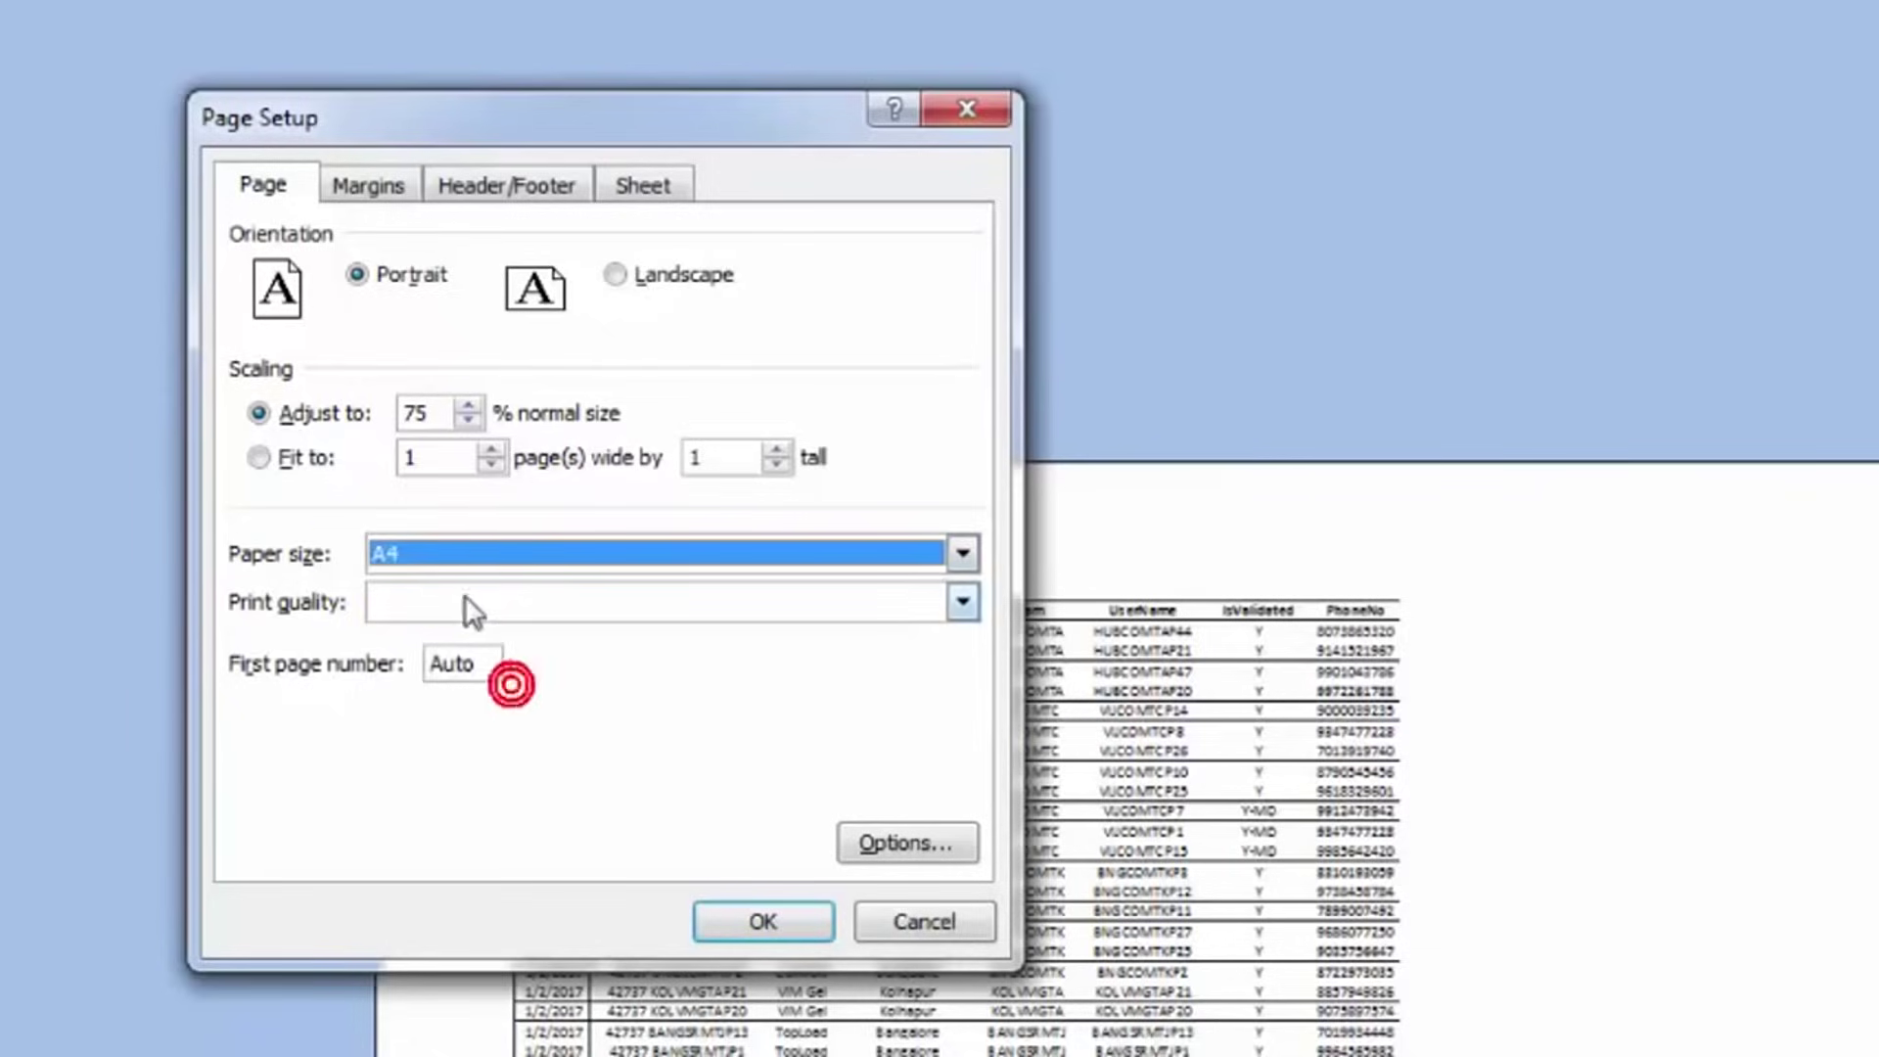
{"action": "left_click", "coordinate": [495, 589]}
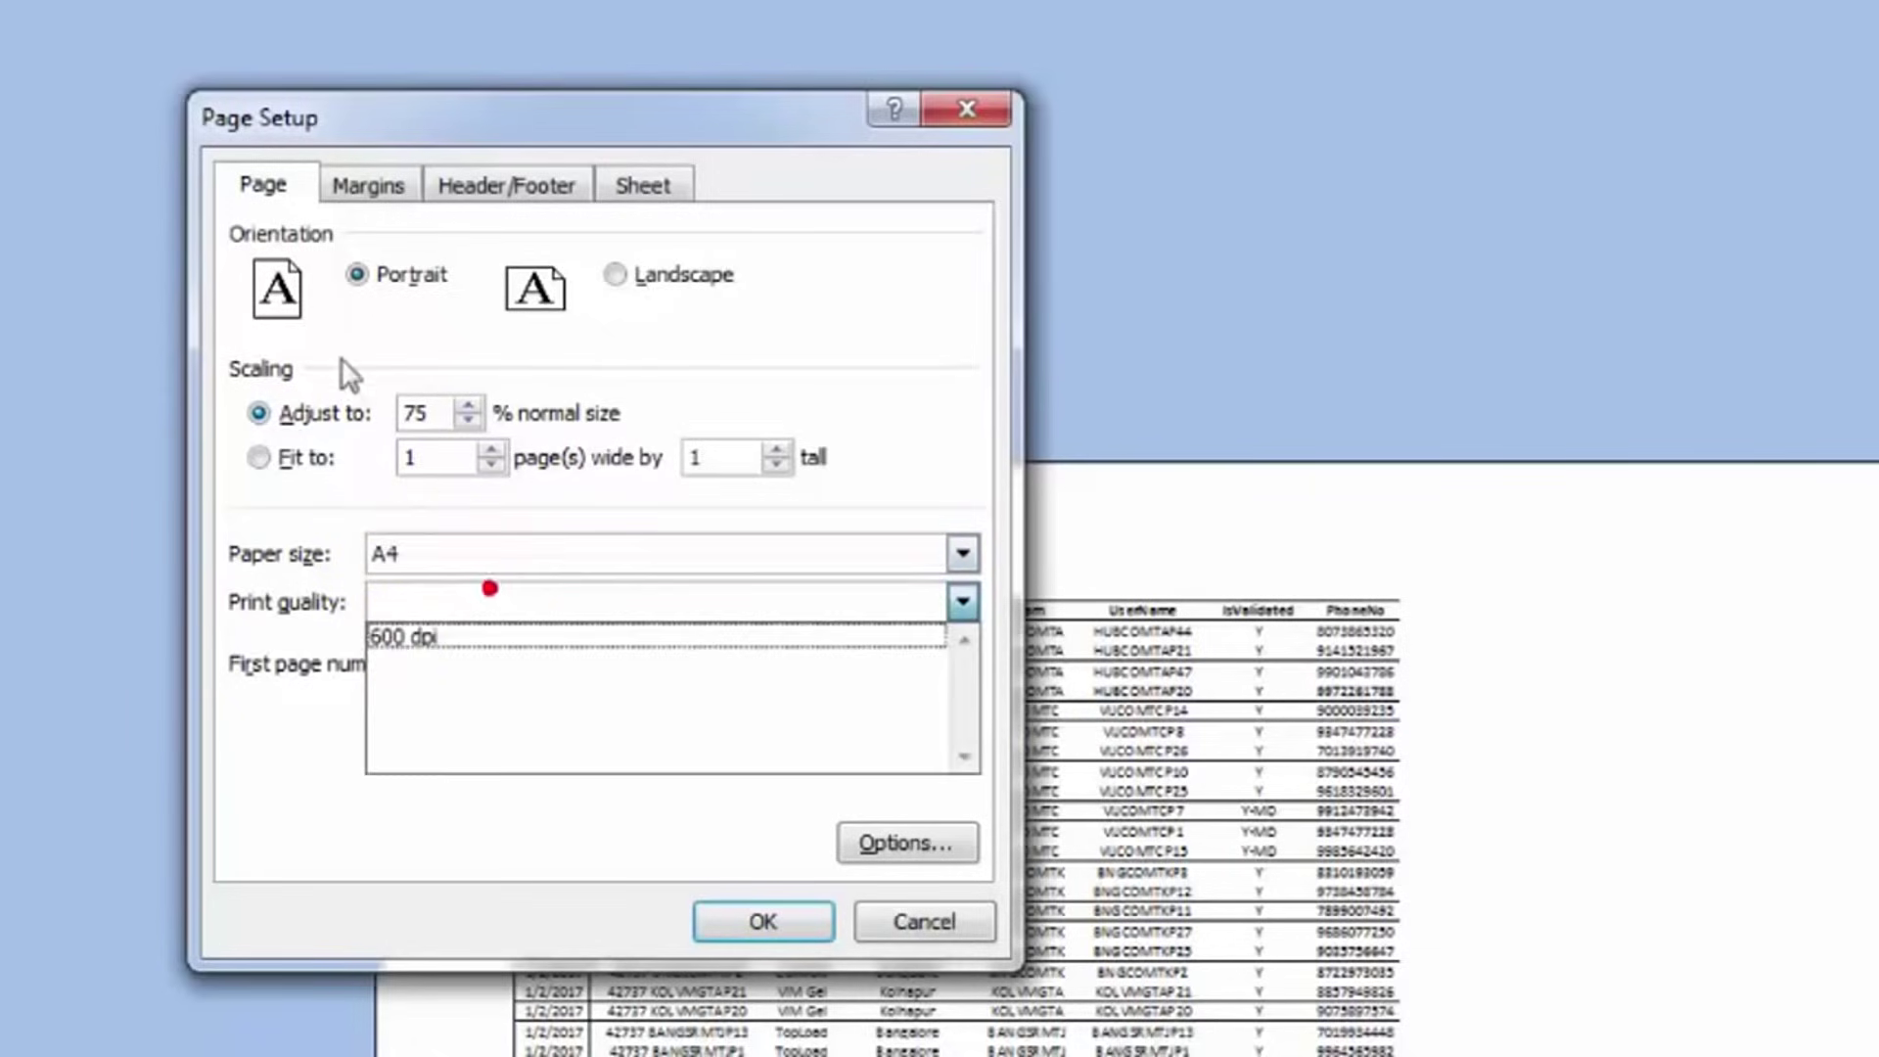
{"action": "left_click", "coordinate": [367, 181]}
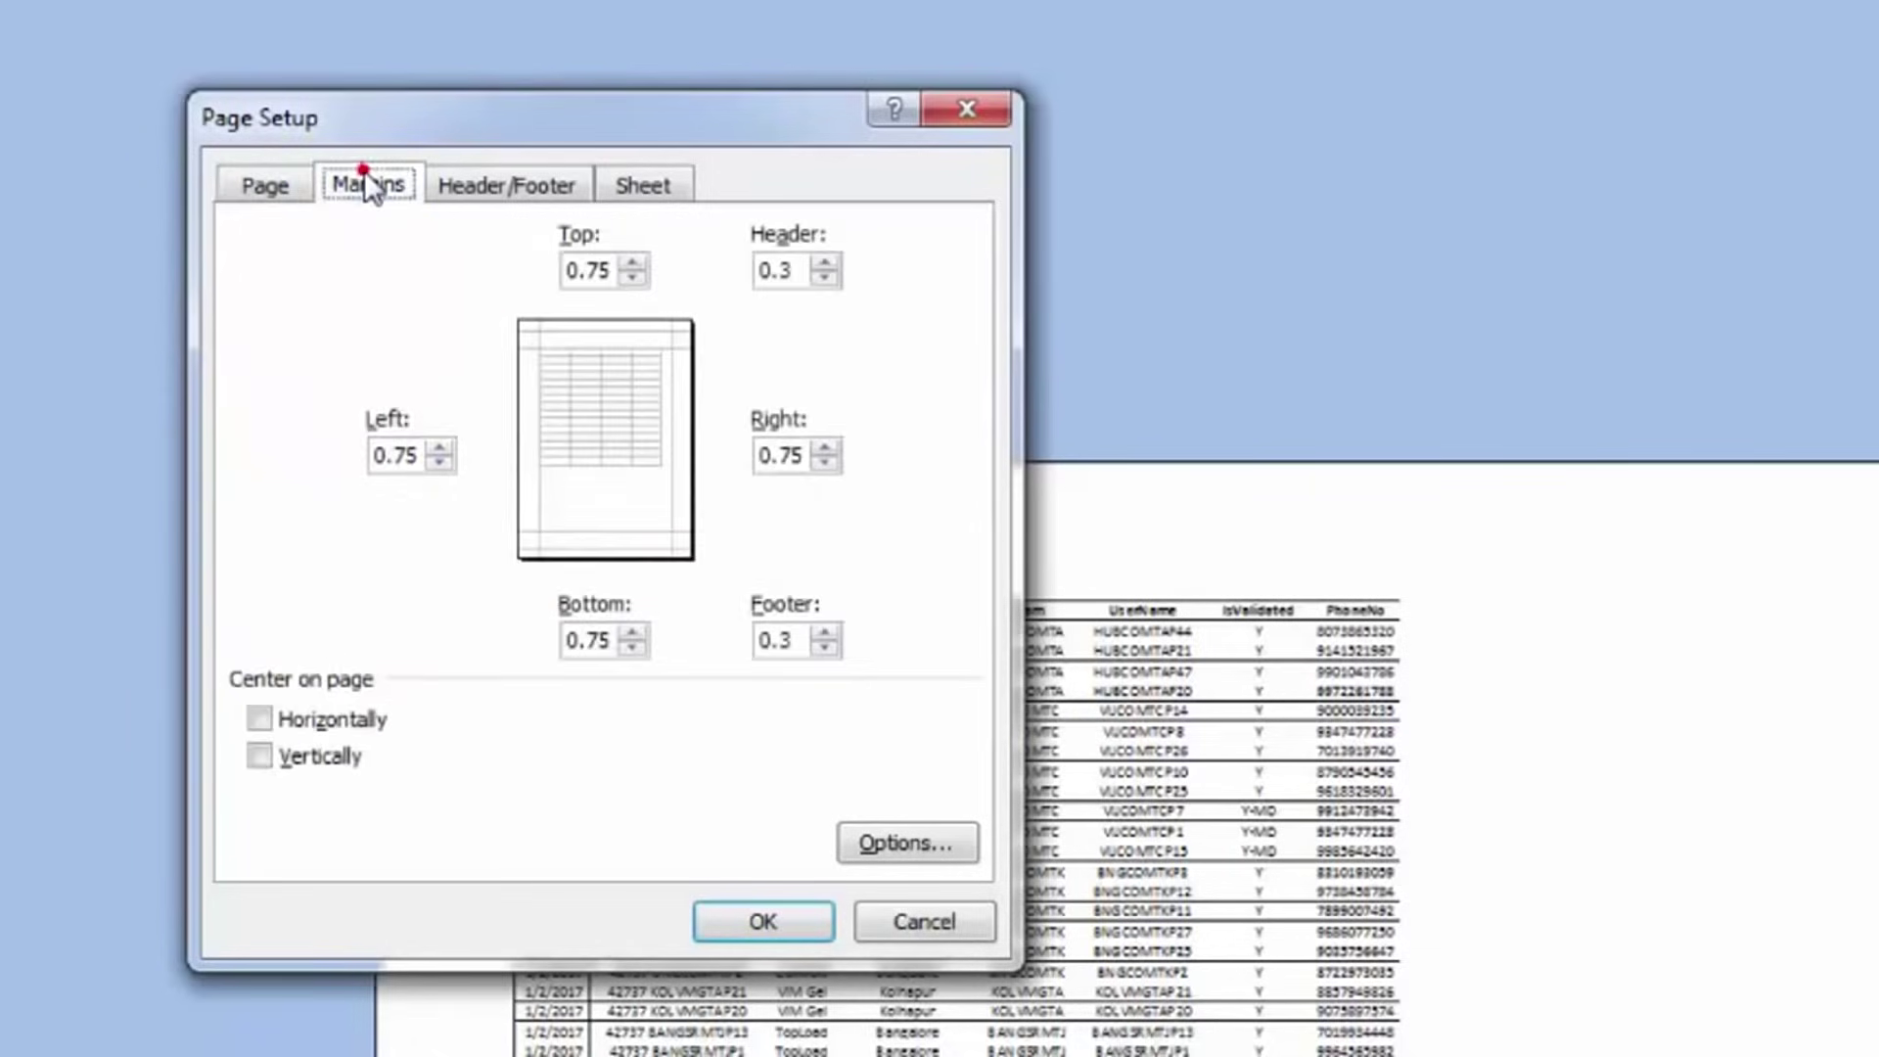
Narrow the page margins to 0.25 and center the table horizontally on the page.
{"action": "left_click", "coordinate": [438, 448]}
{"action": "left_click", "coordinate": [439, 461]}
{"action": "type", "text": "0.2"}
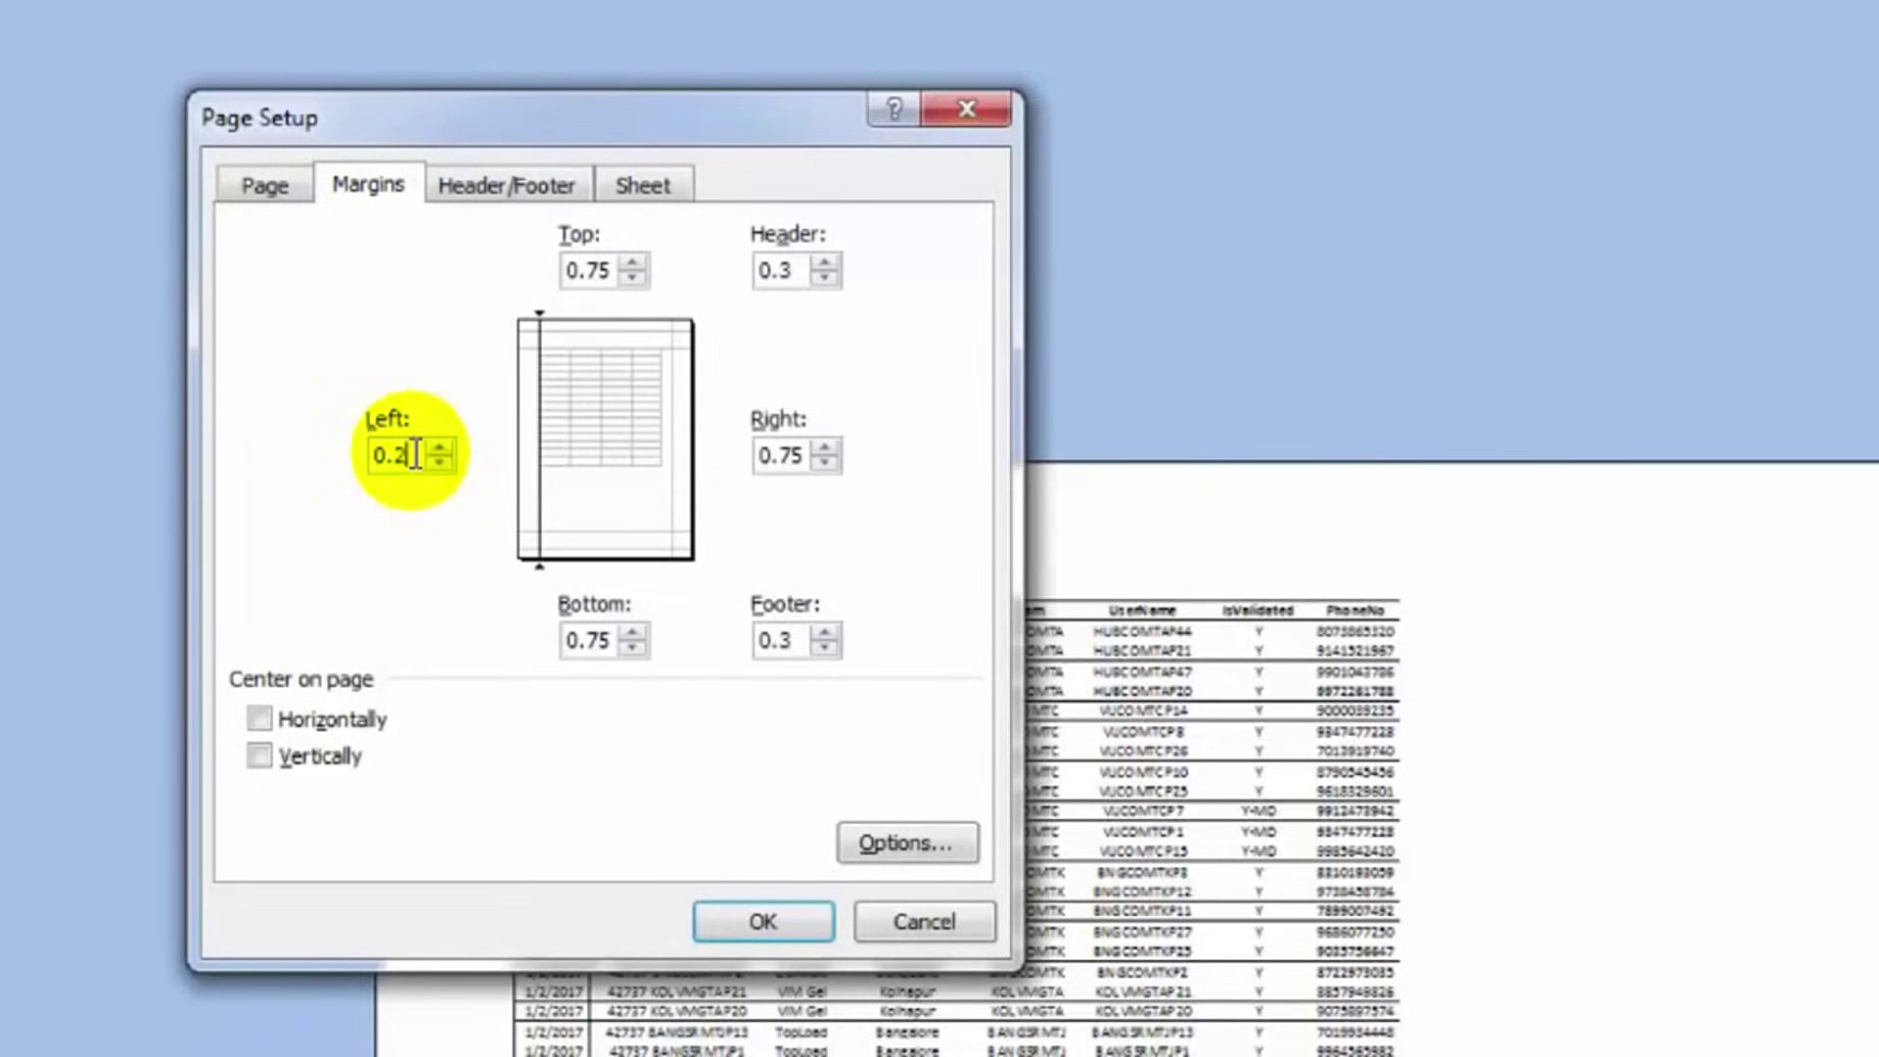
{"action": "type", "text": "5"}
{"action": "left_click", "coordinate": [822, 460]}
{"action": "left_click", "coordinate": [822, 460]}
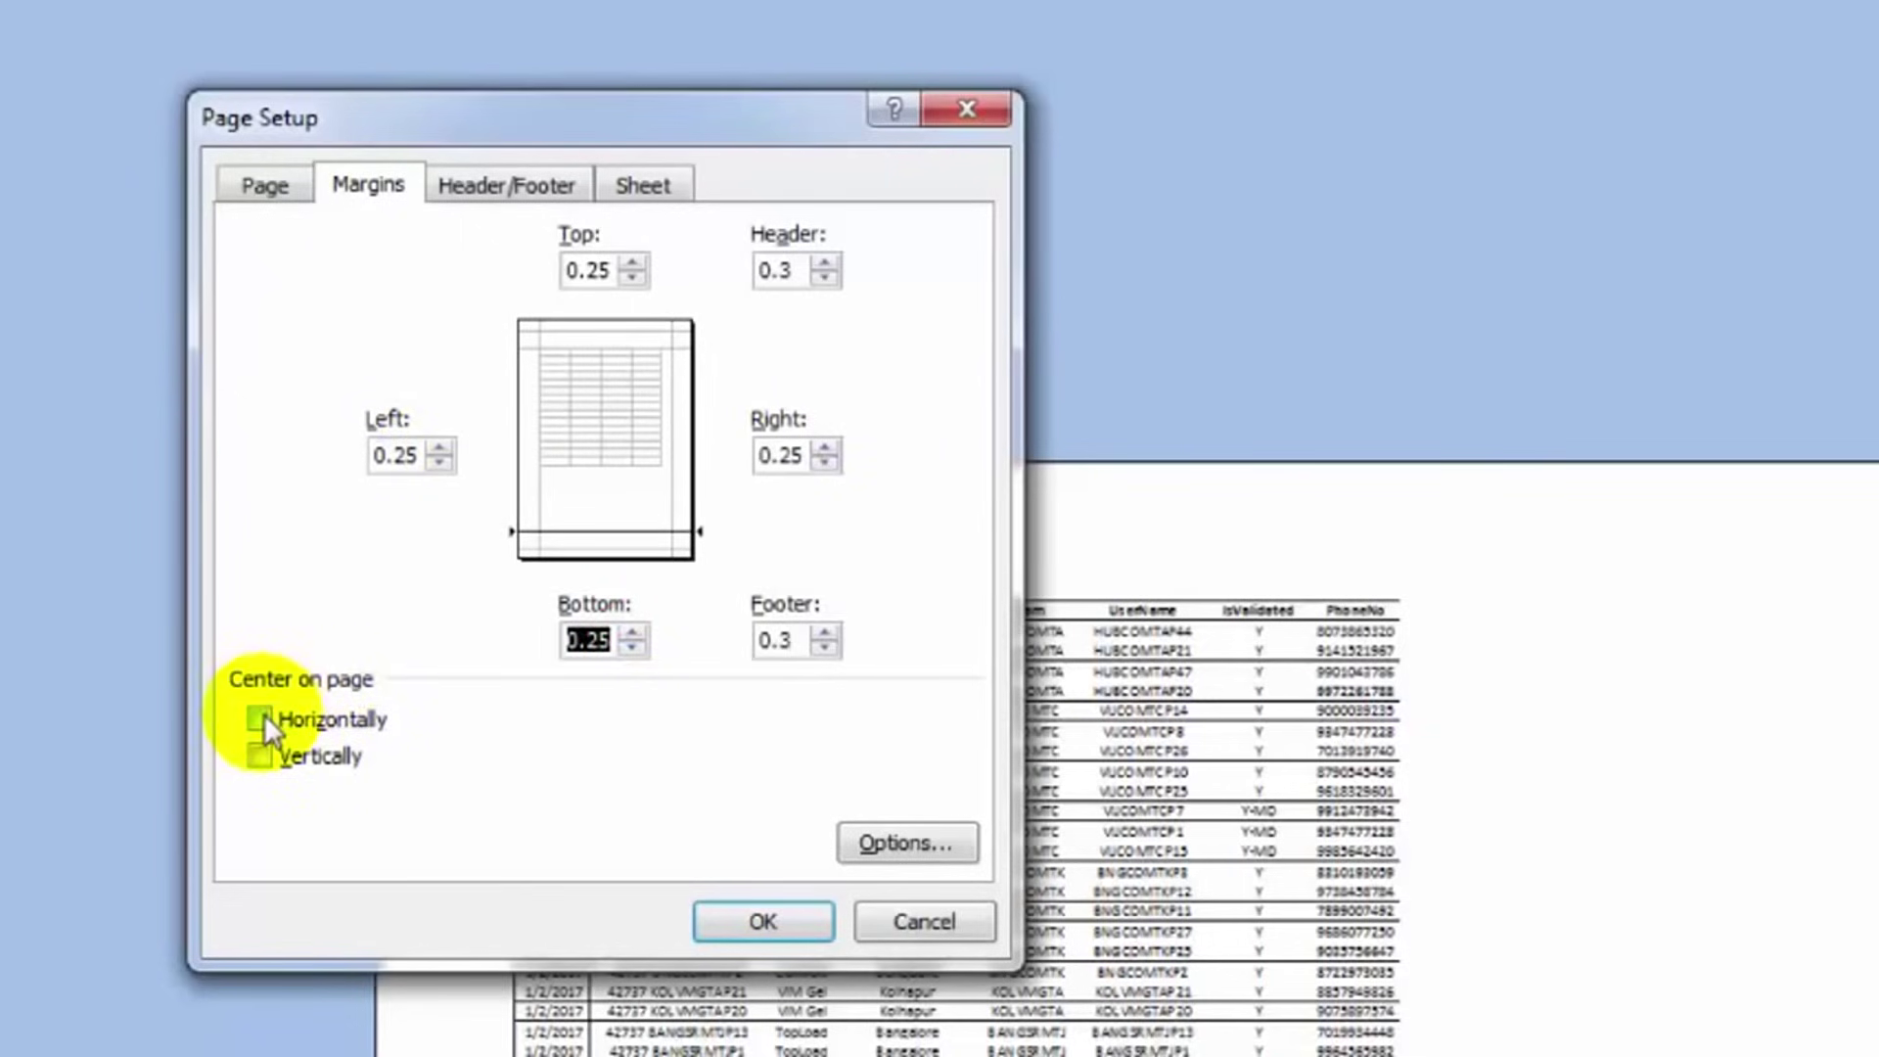
{"action": "left_click", "coordinate": [260, 719]}
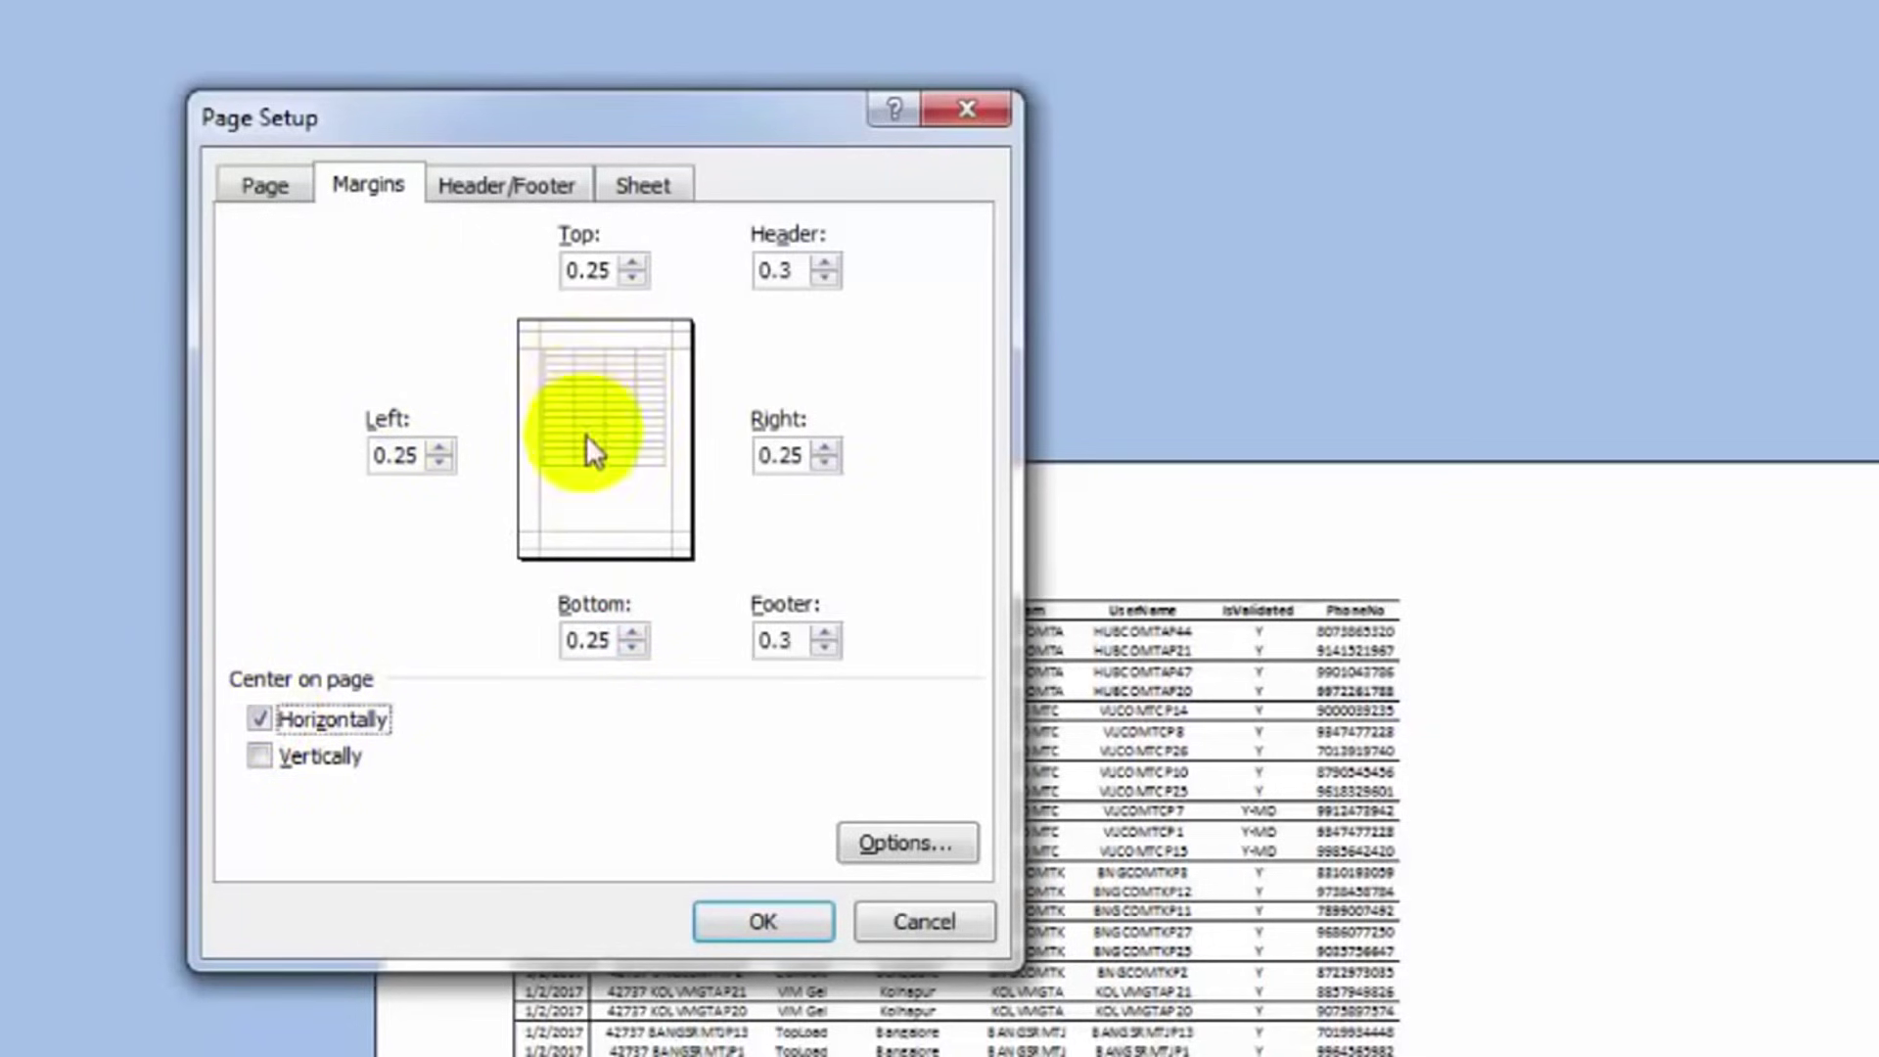
Set the sheet page order to Down, then over.
{"action": "left_click", "coordinate": [499, 184]}
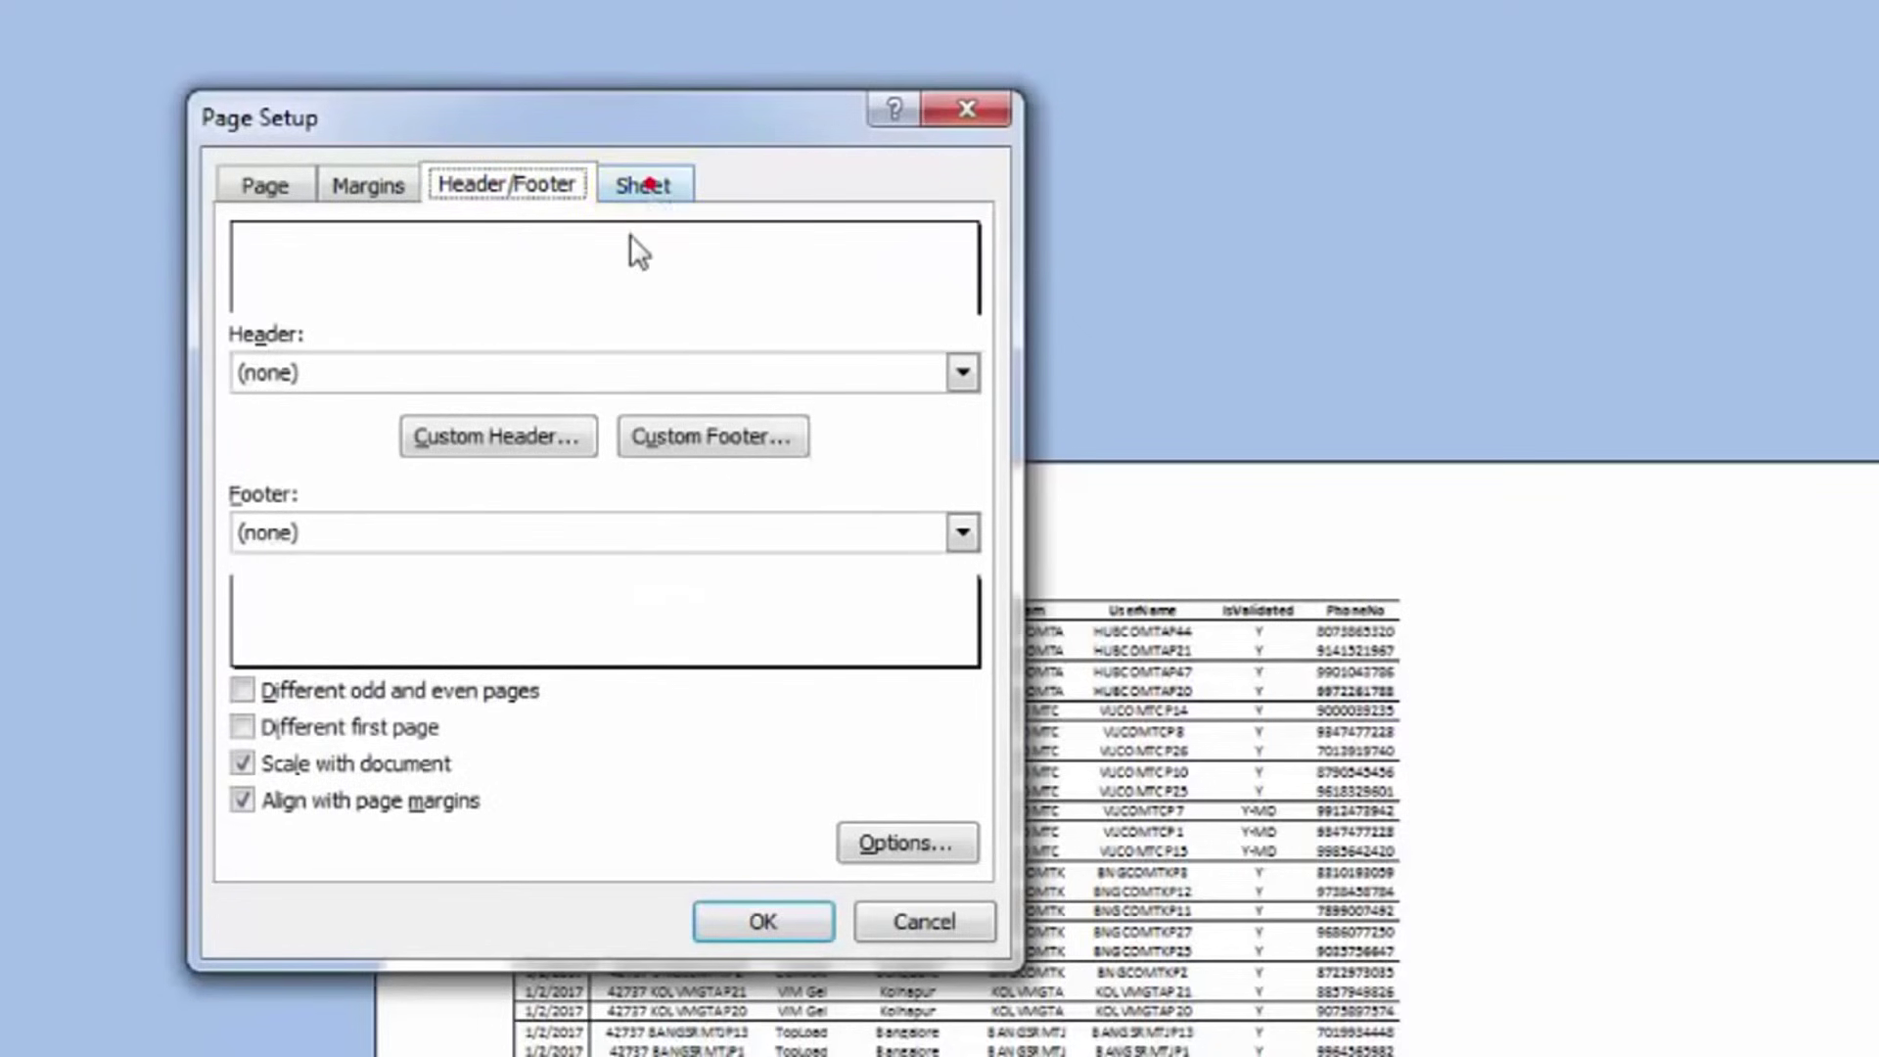
{"action": "left_click", "coordinate": [654, 186]}
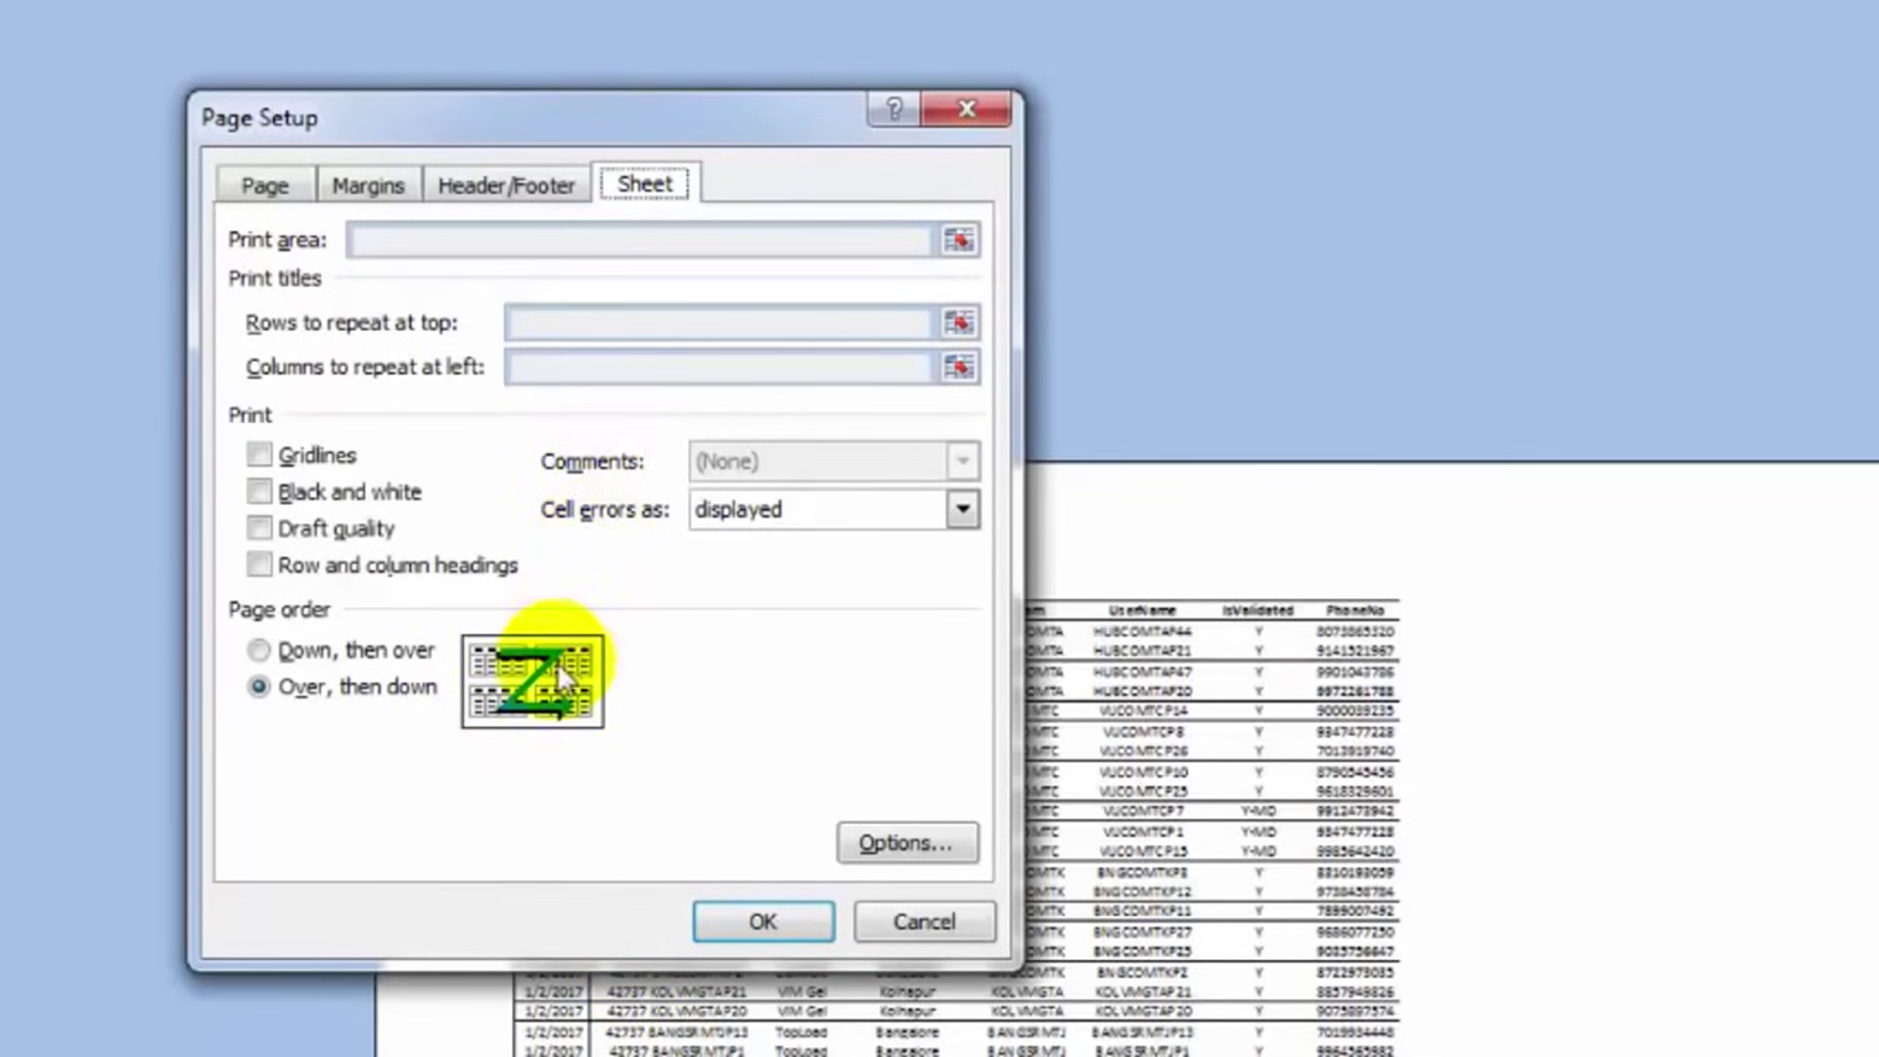
{"action": "left_click", "coordinate": [257, 651]}
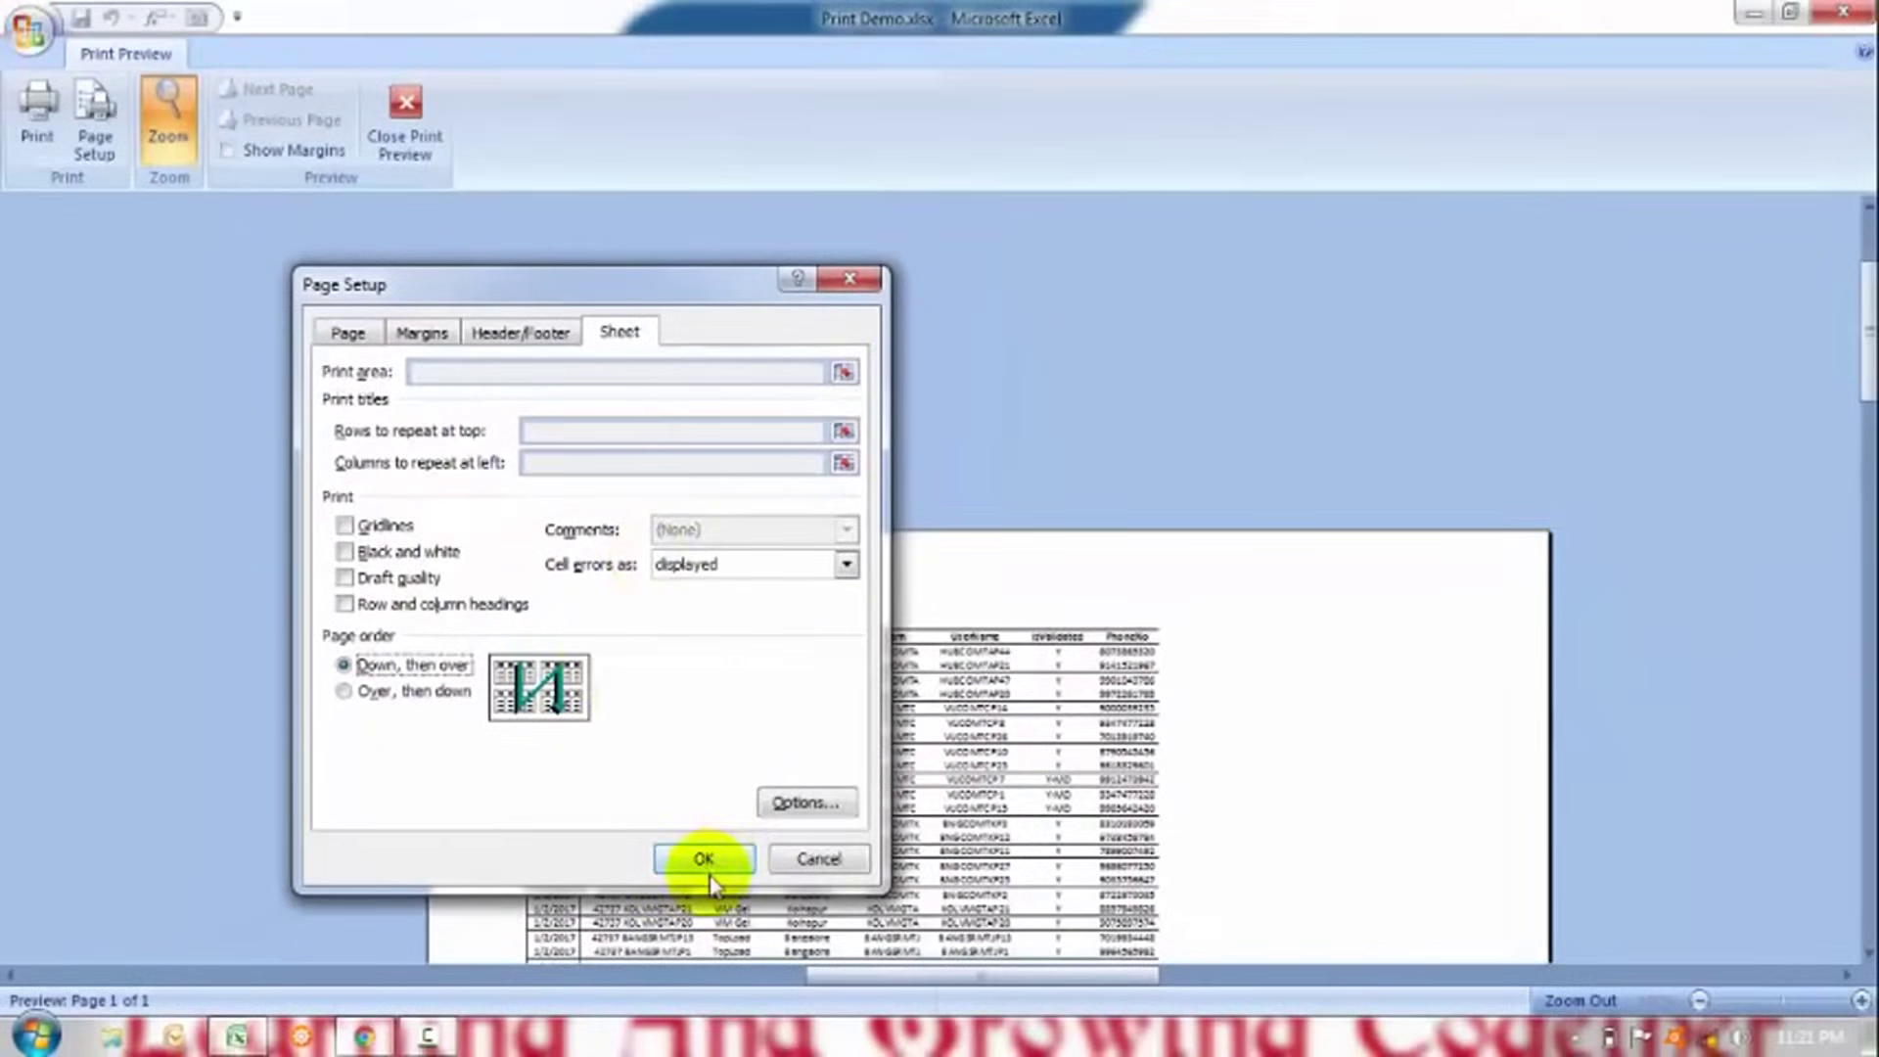
Apply the page settings, check page 2 of the two-page preview, and close the preview.
{"action": "left_click", "coordinate": [702, 859]}
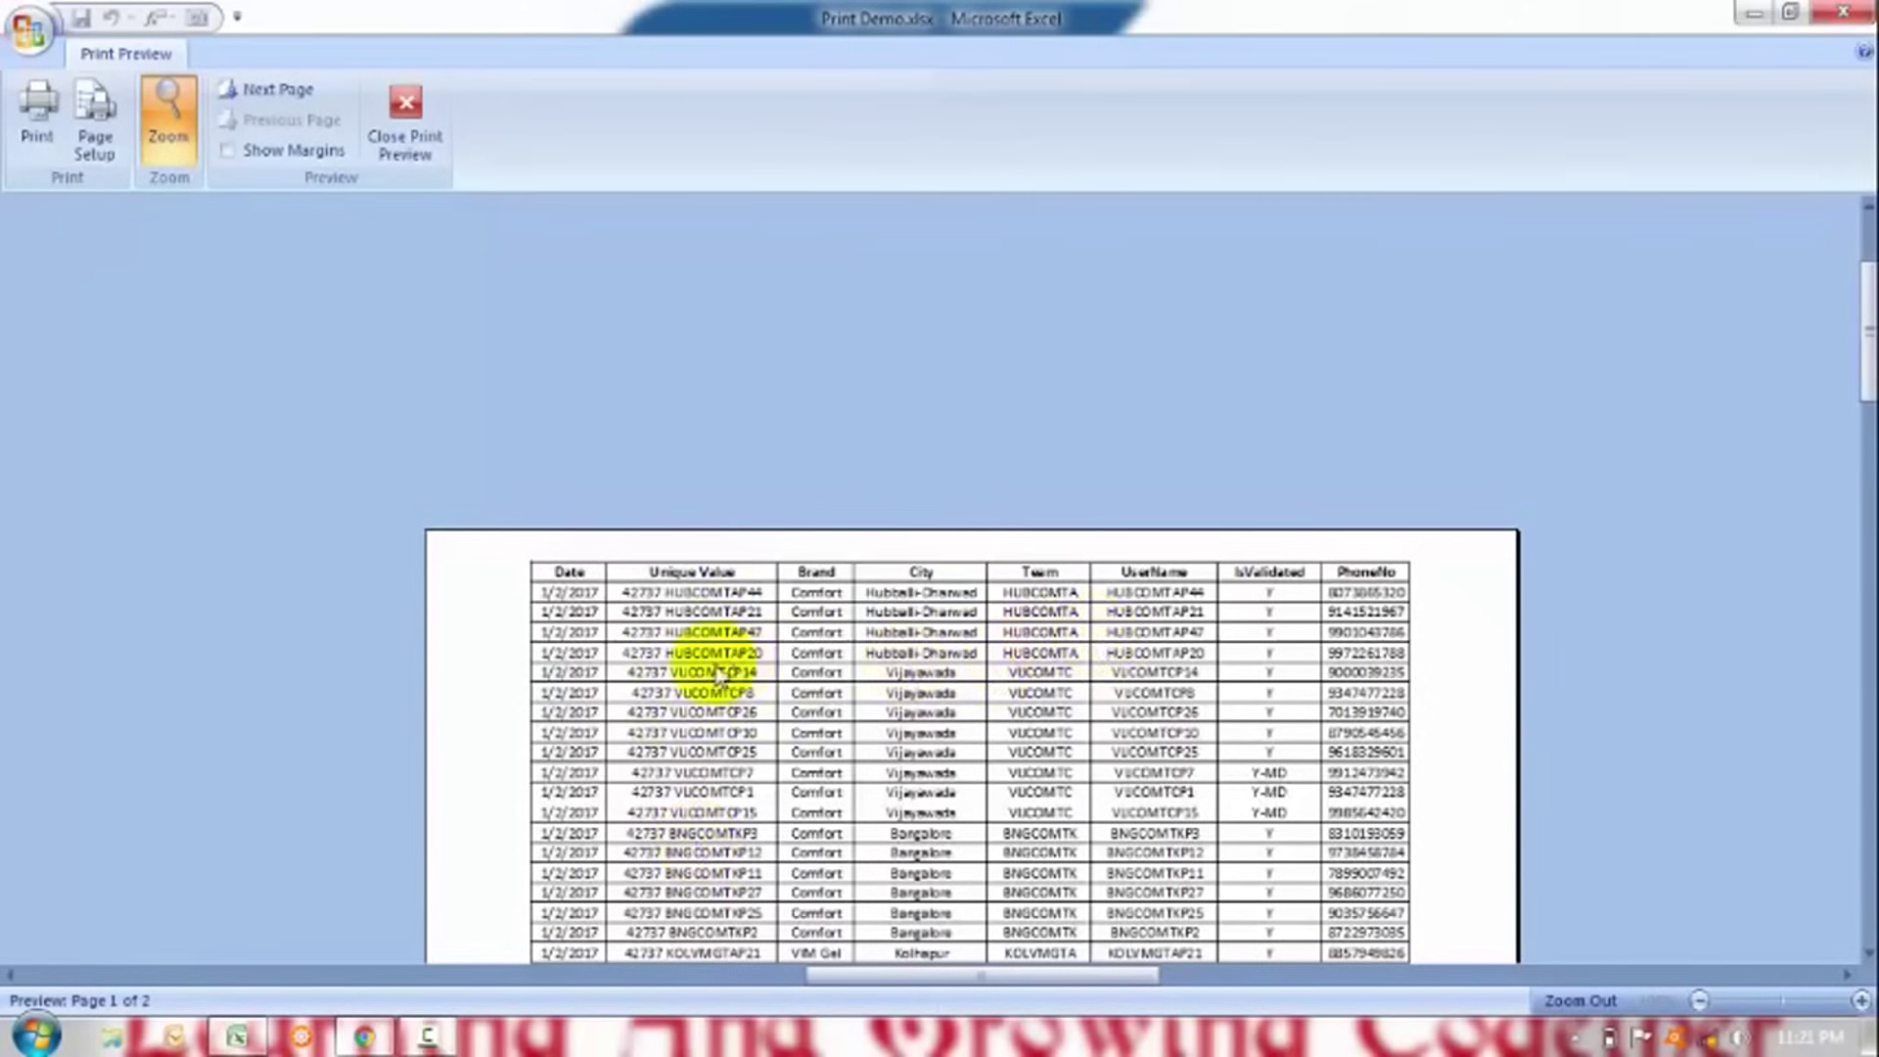
{"action": "scroll", "coordinate": [1081, 666], "scroll_direction": "up", "scroll_amount": 3}
{"action": "scroll", "coordinate": [1037, 538], "scroll_direction": "up", "scroll_amount": 3}
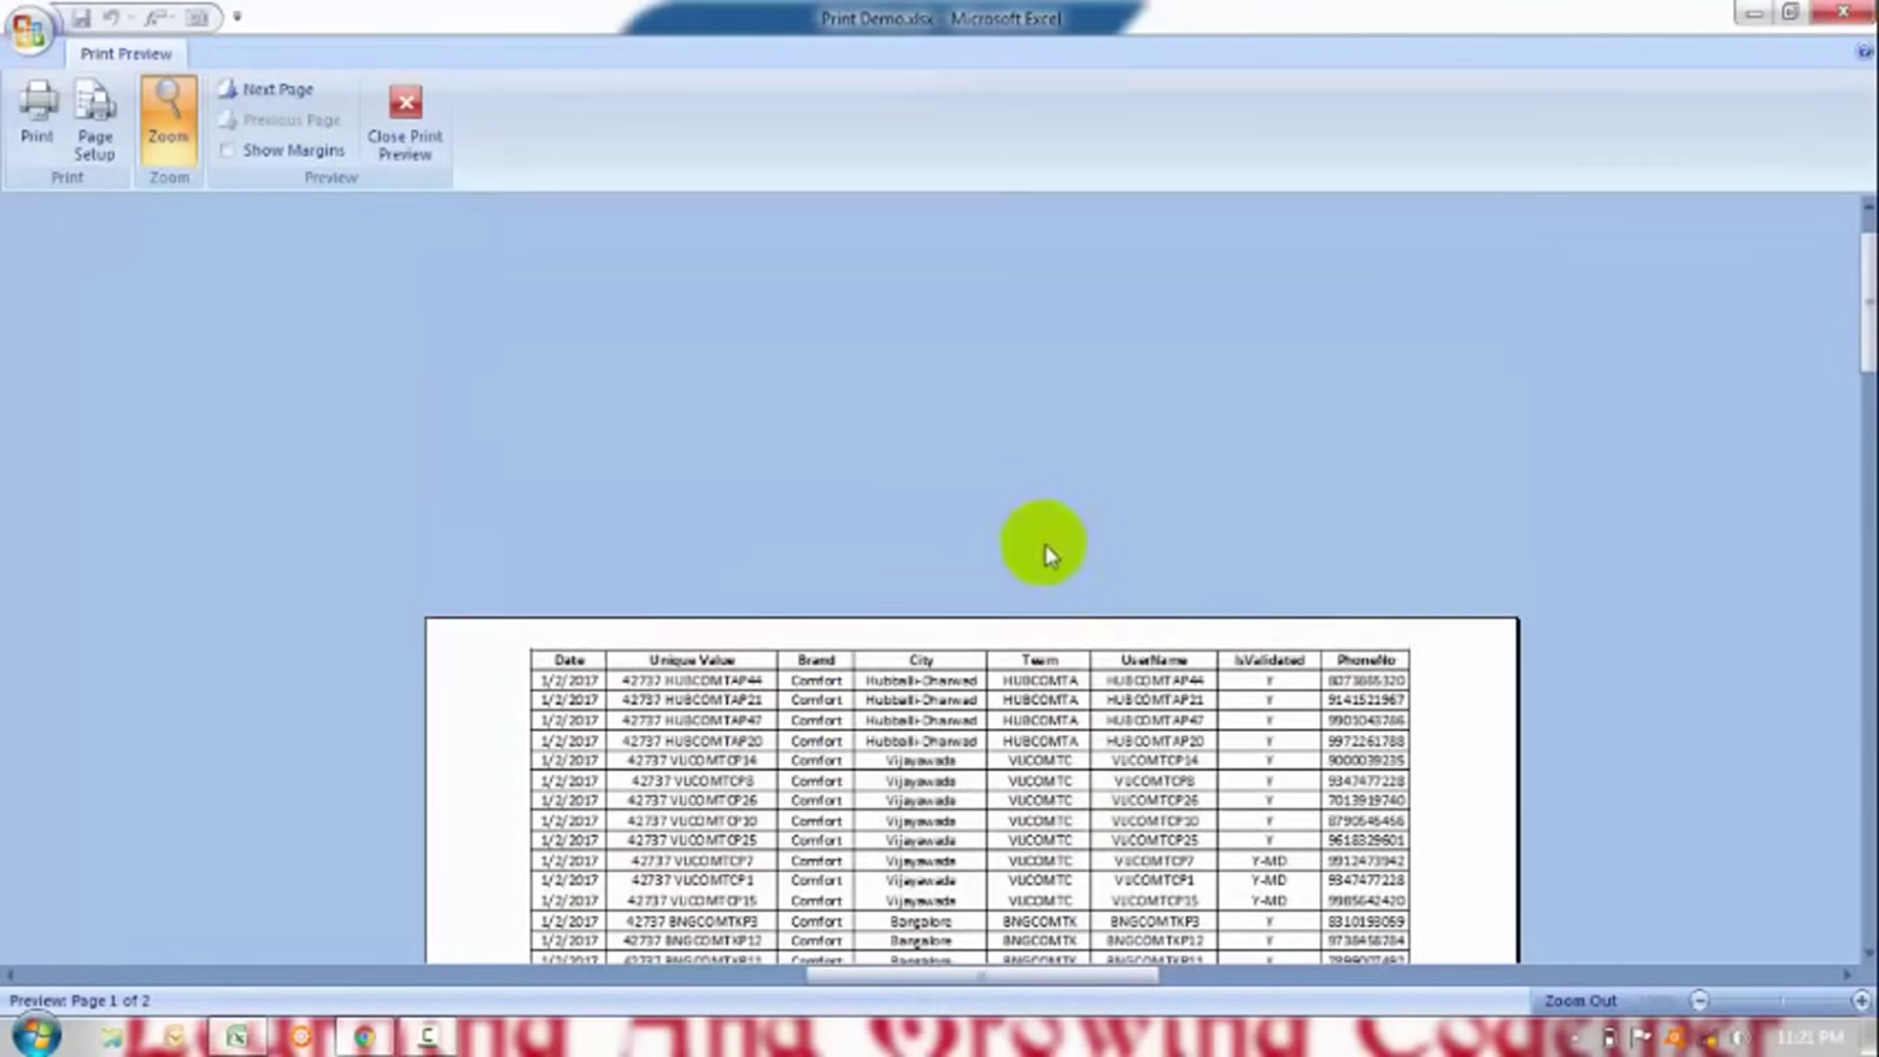
{"action": "left_click", "coordinate": [272, 93]}
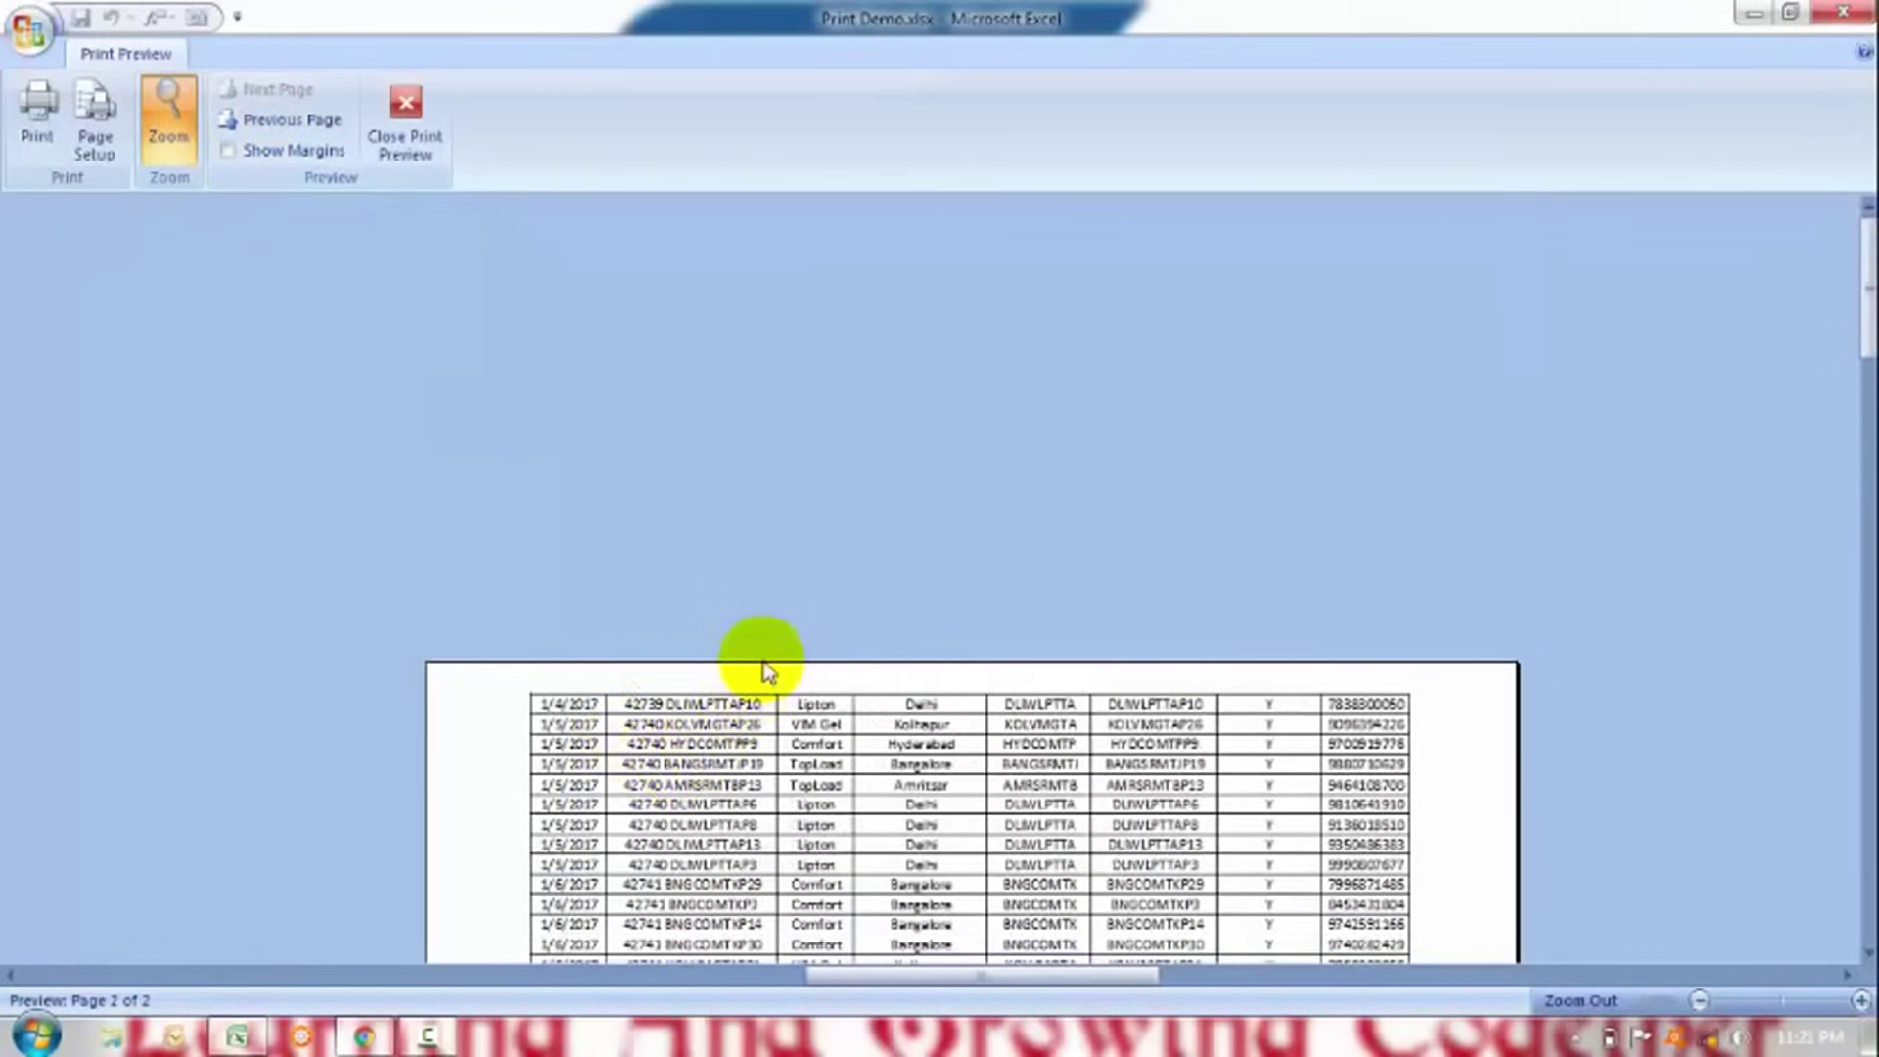
{"action": "scroll", "coordinate": [766, 658], "scroll_direction": "down", "scroll_amount": 4}
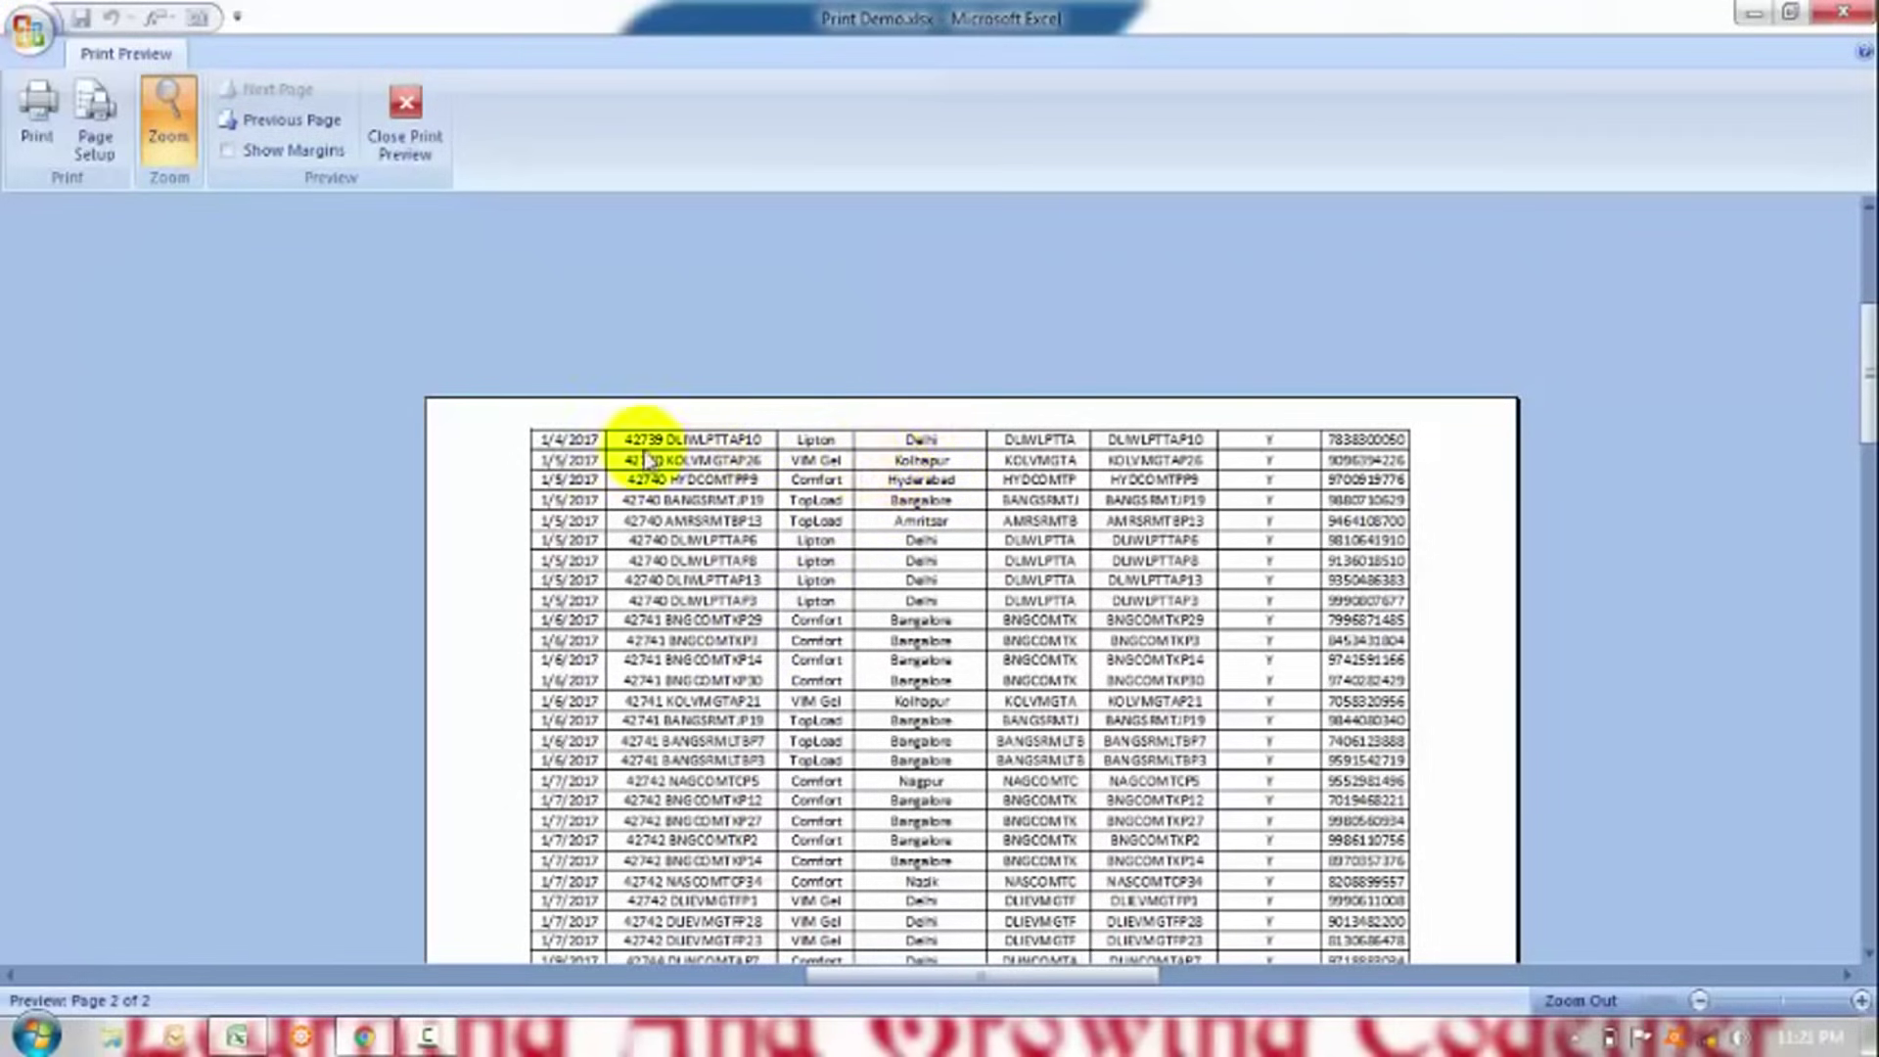
{"action": "left_click", "coordinate": [405, 117]}
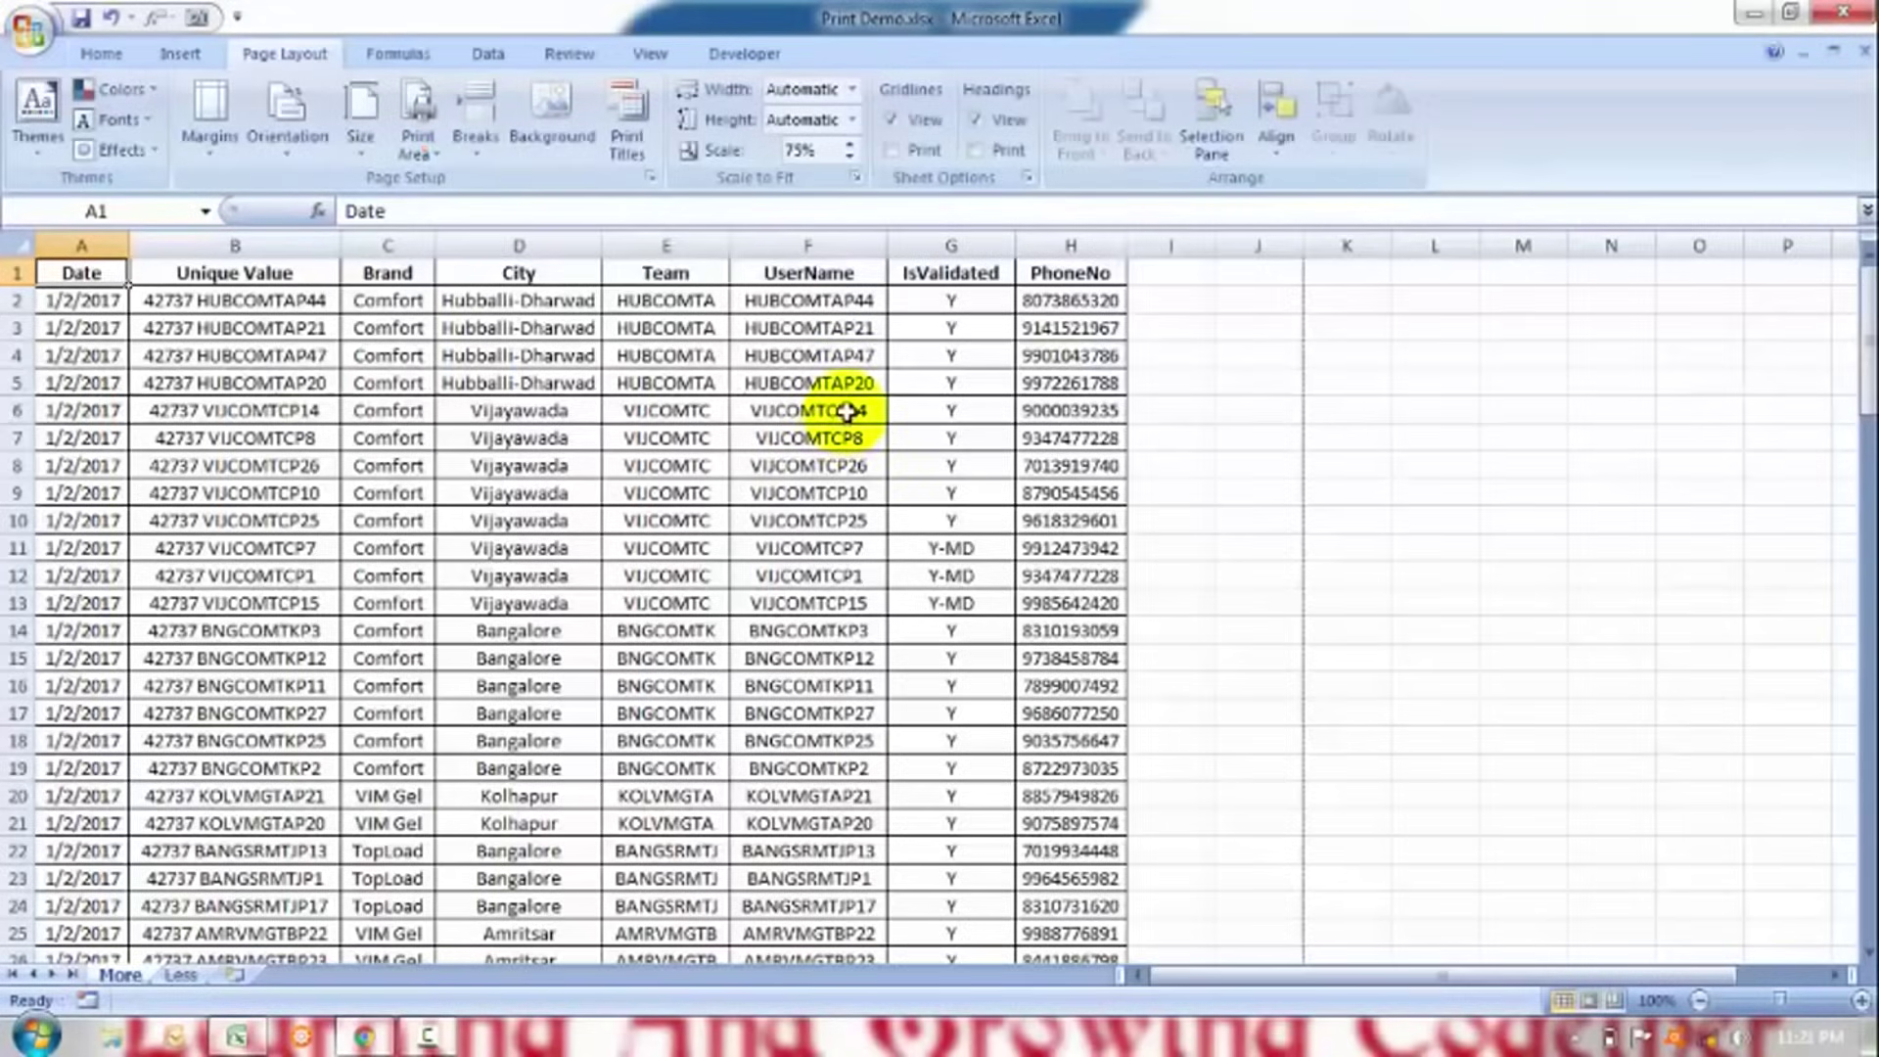
{"action": "scroll", "coordinate": [812, 411], "scroll_direction": "down", "scroll_amount": 7}
{"action": "scroll", "coordinate": [853, 419], "scroll_direction": "down", "scroll_amount": 5}
{"action": "scroll", "coordinate": [854, 419], "scroll_direction": "up", "scroll_amount": 8}
{"action": "scroll", "coordinate": [853, 418], "scroll_direction": "up", "scroll_amount": 4}
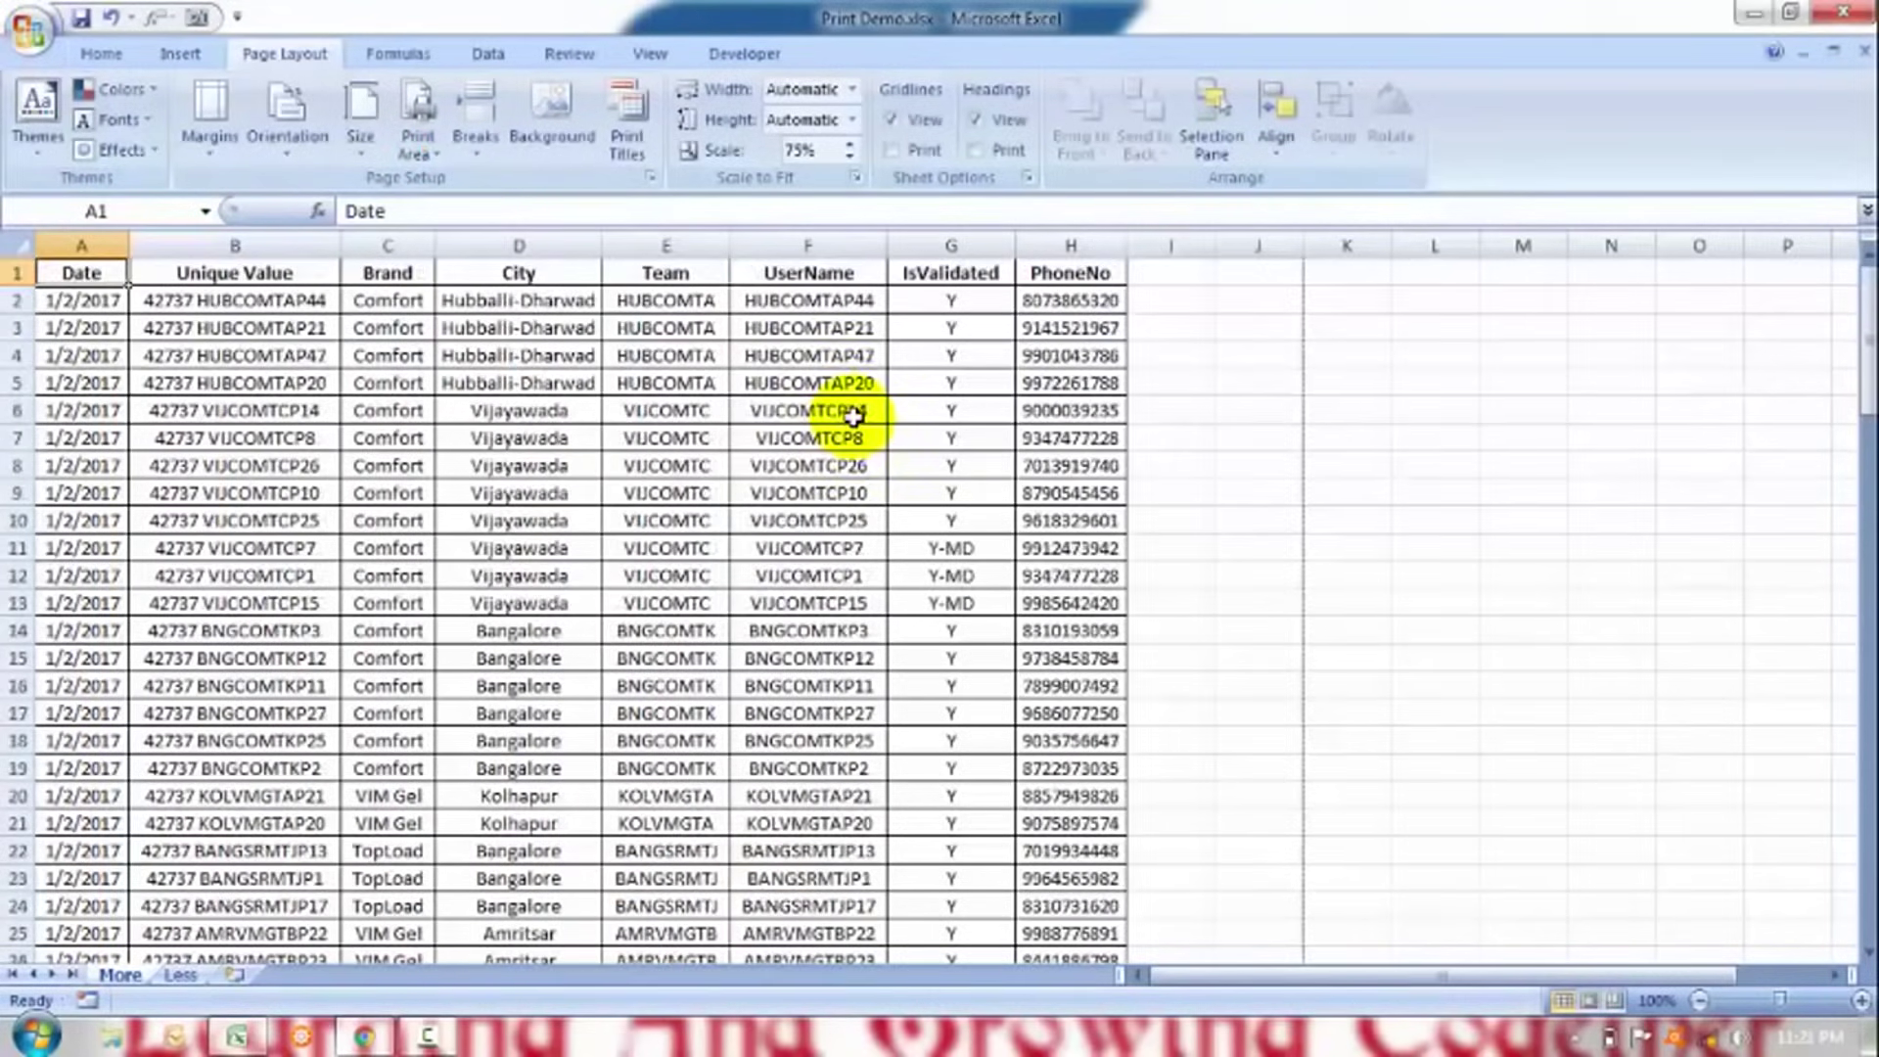